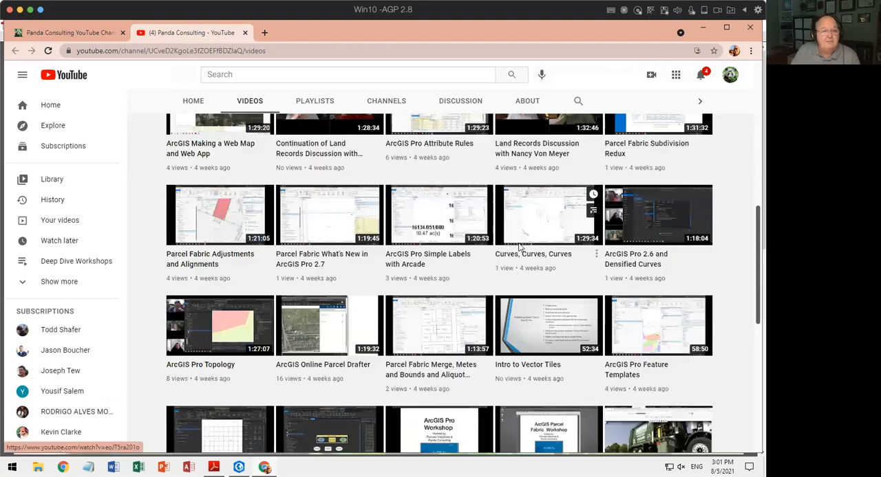
scroll(519, 247, down, 2)
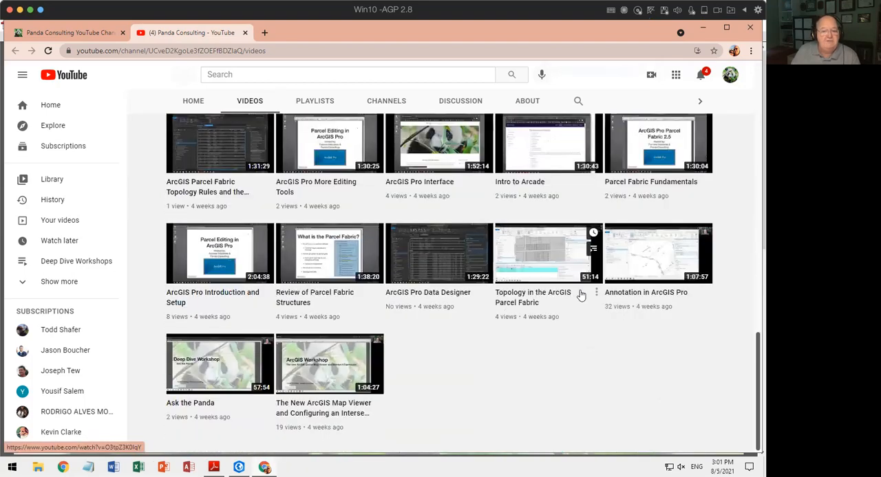
Look through the uploaded videos on the Panda Consulting channel and return to the start of the list.
scroll(571, 296, up, 10)
scroll(580, 295, up, 3)
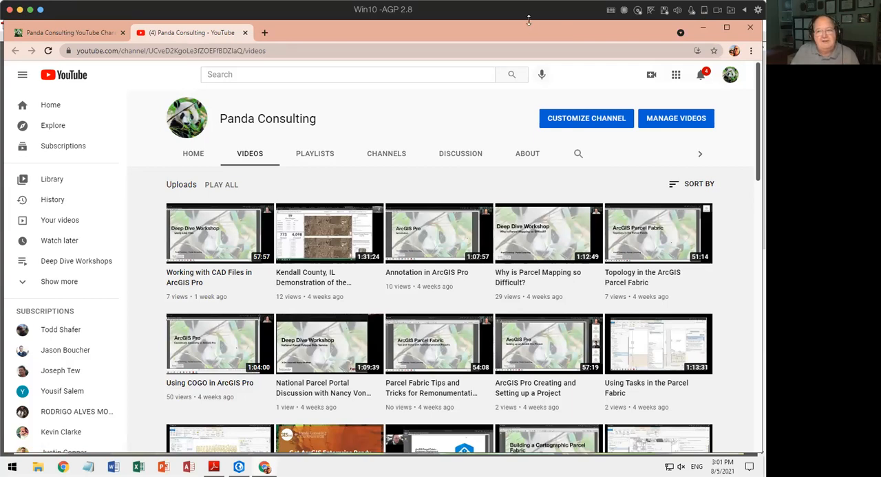
Minimize the browser, switch to ArcGIS Pro and open the Traverse tool.
click(703, 31)
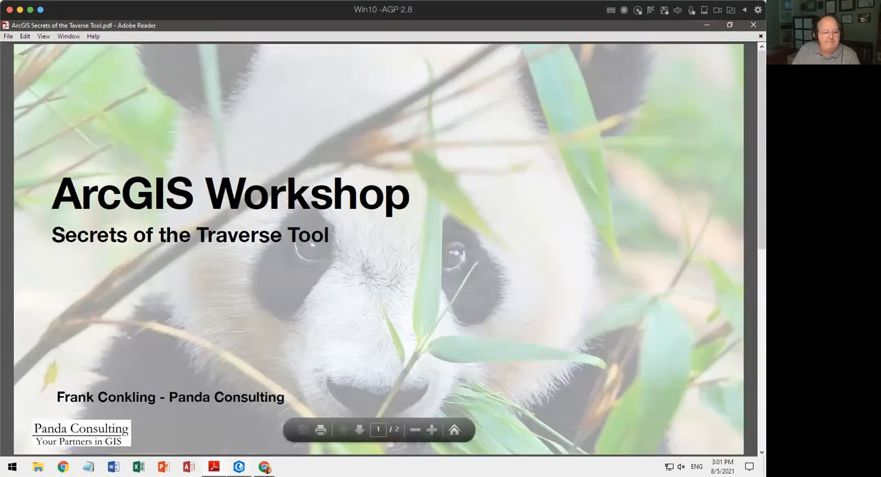
click(238, 467)
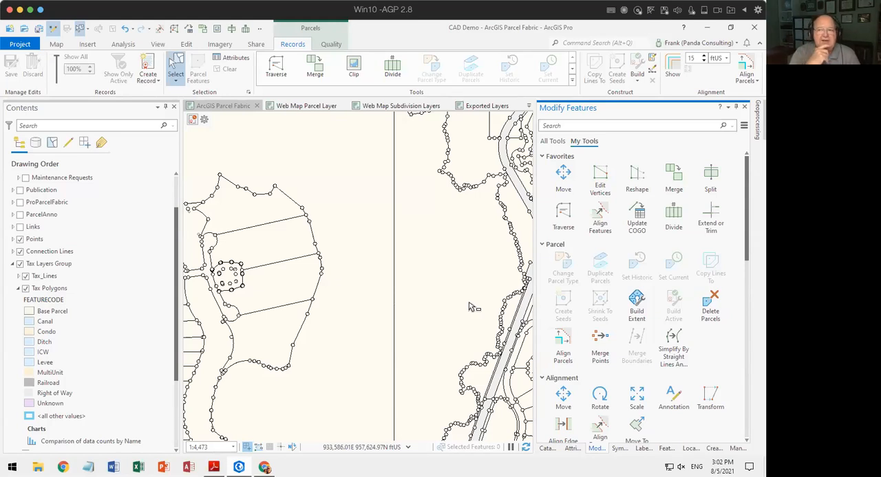
click(561, 216)
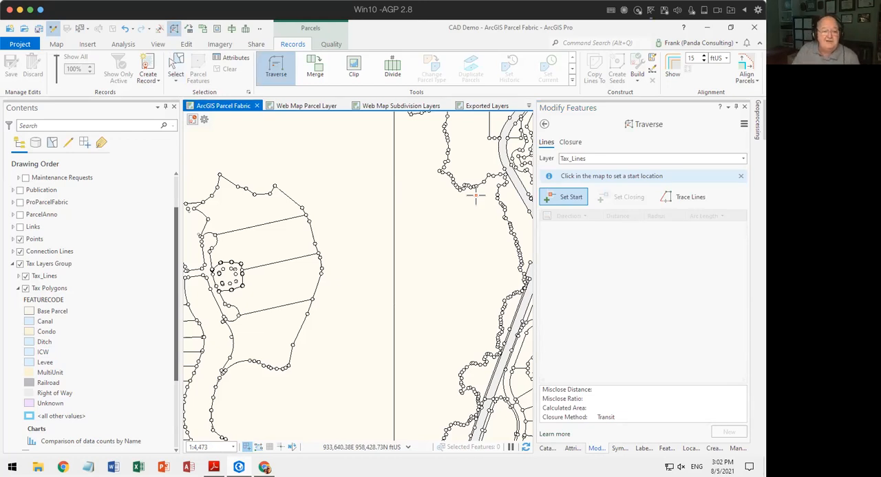
Check the installed ArcGIS Pro version in the product information and return to the map.
click(20, 44)
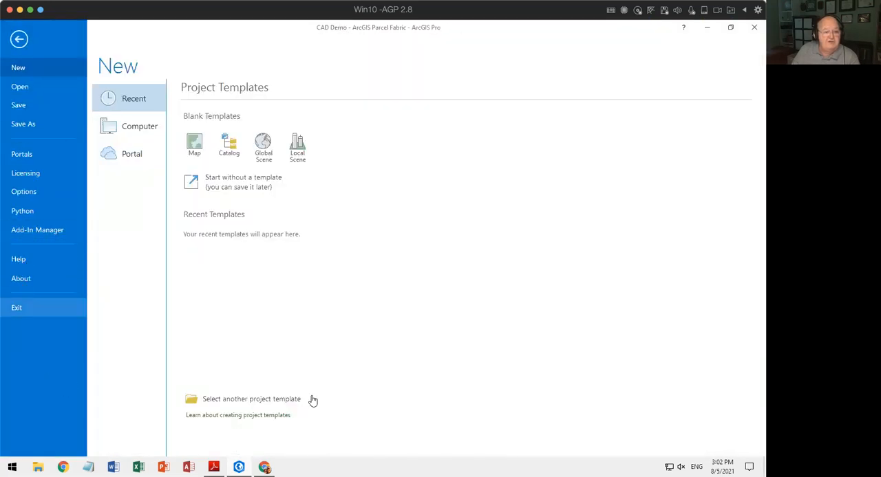
click(28, 278)
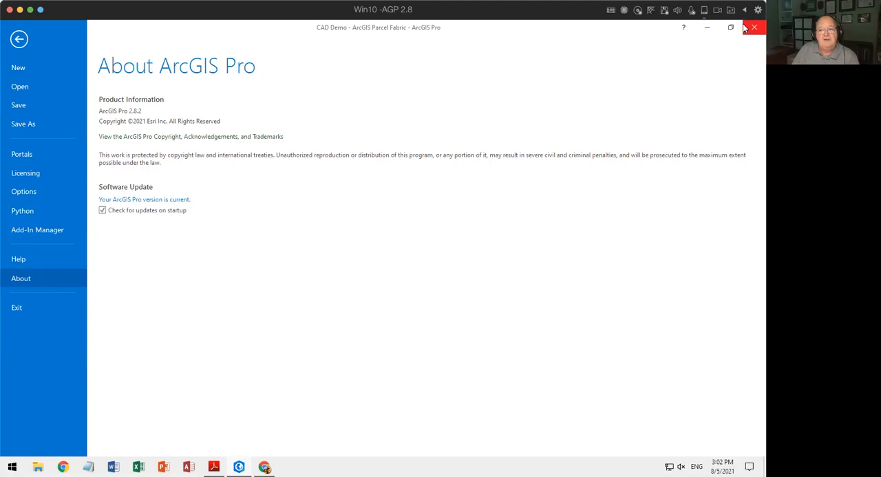
click(19, 40)
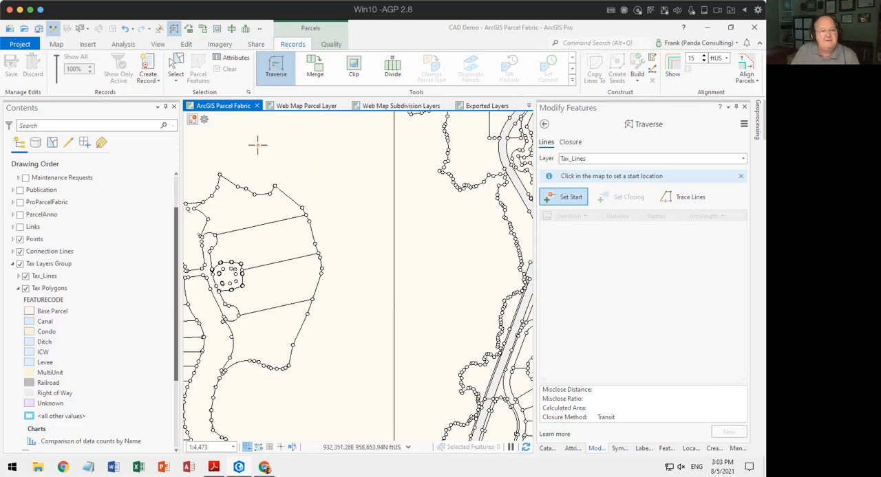
Add Chain to the project's distance units in the application options.
click(20, 44)
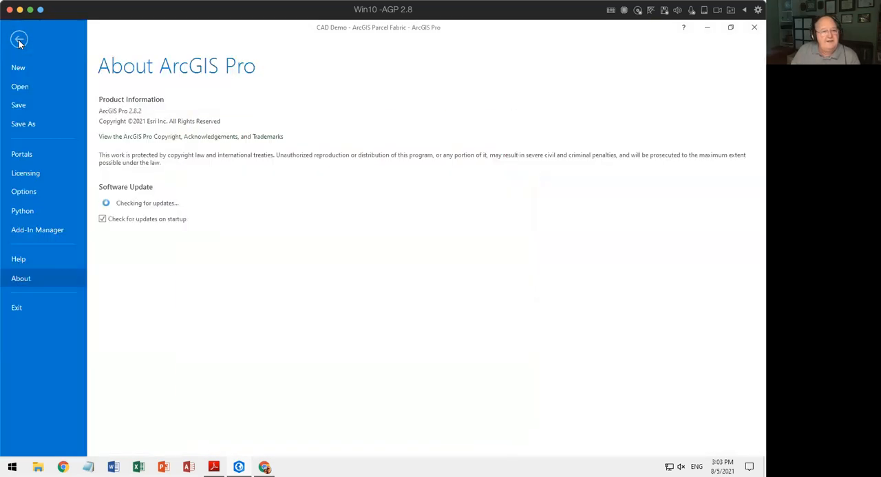
click(30, 192)
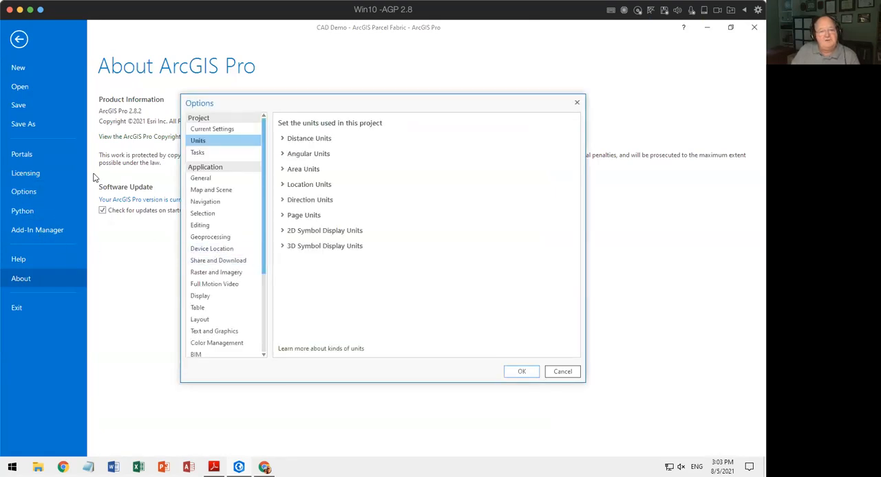
click(300, 140)
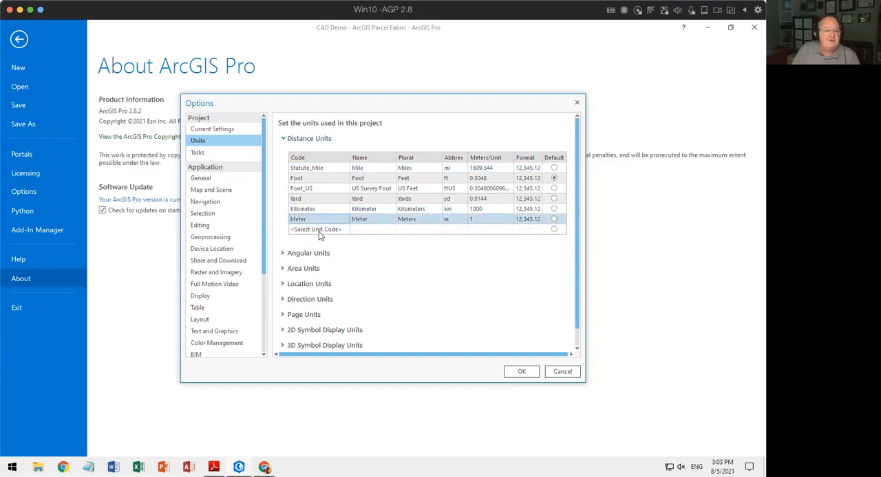
click(316, 230)
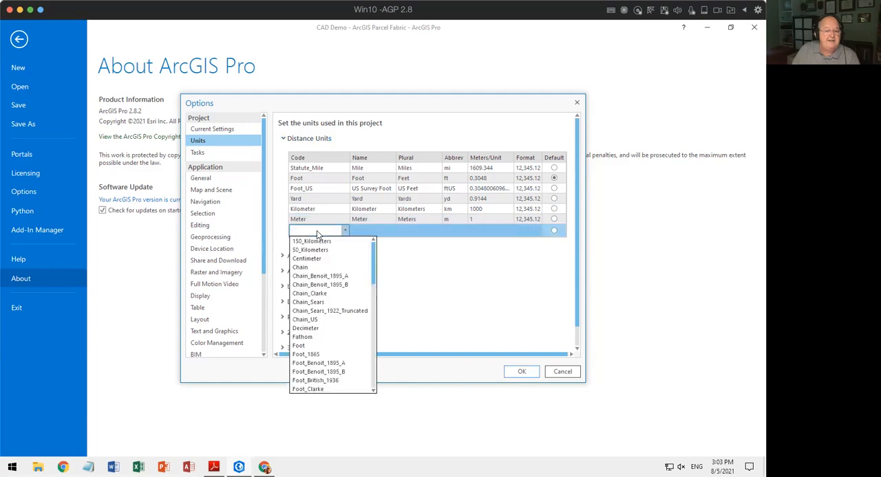
click(306, 267)
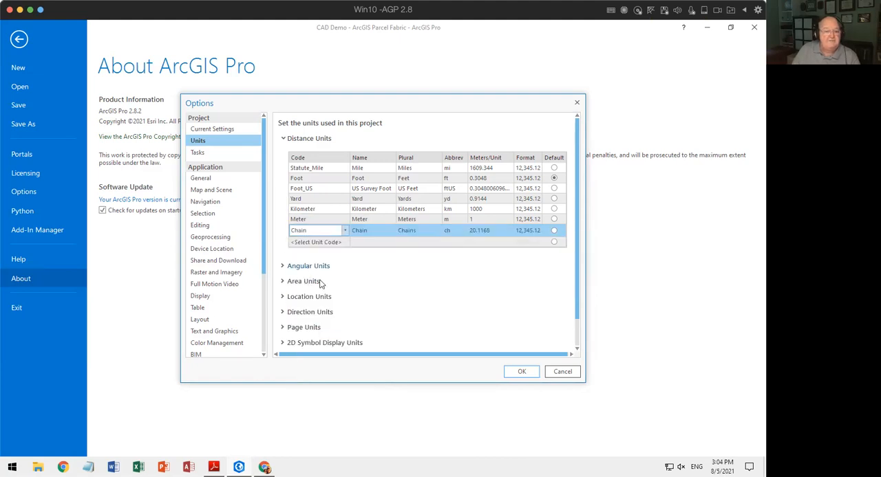
Add Rod to the project's distance units, apply the options and return to the map.
click(326, 242)
scroll(335, 330, down, 10)
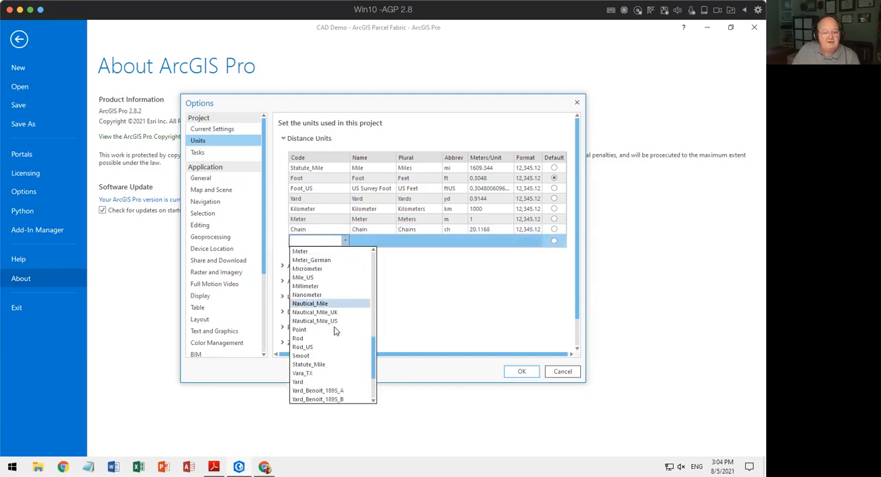
scroll(335, 330, down, 4)
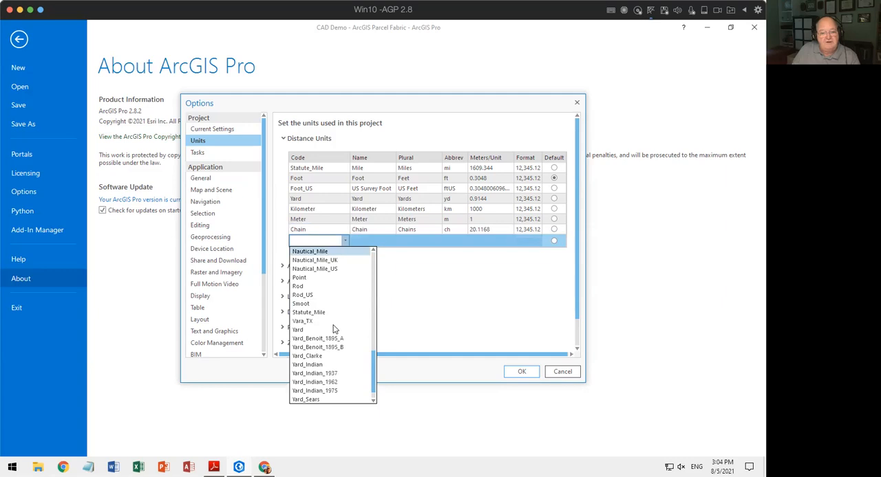
click(300, 286)
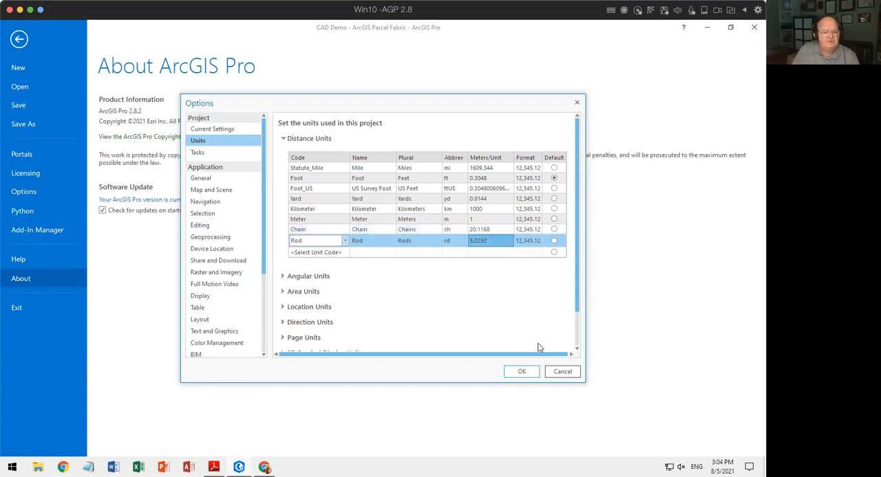
click(517, 376)
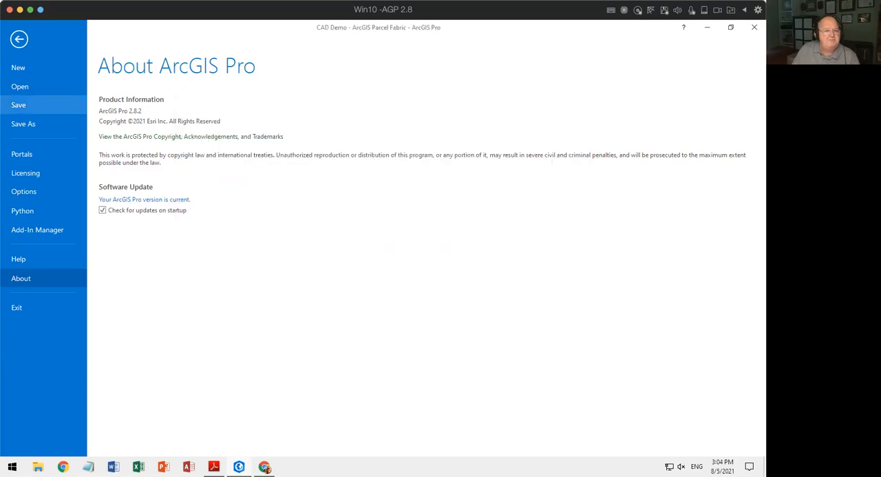
click(18, 40)
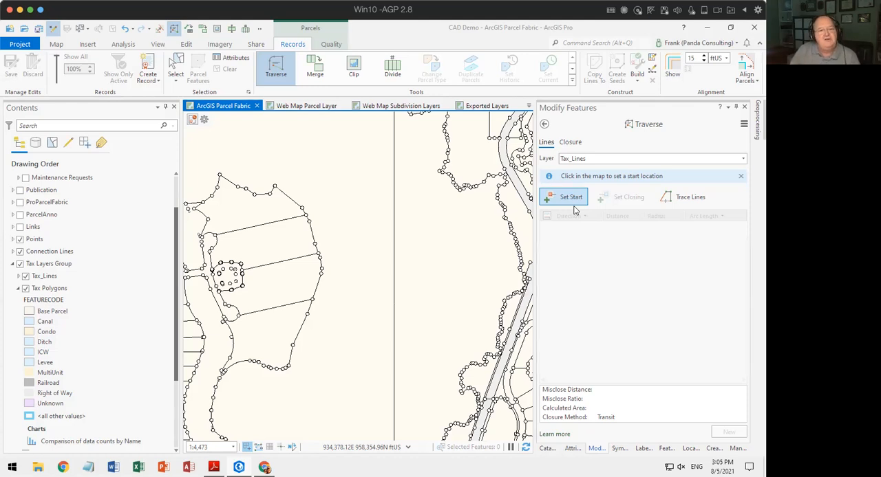
Compare the Traverse tool's layer choices with the Tax Layers Group visible and hidden, and make the group visible again.
click(743, 159)
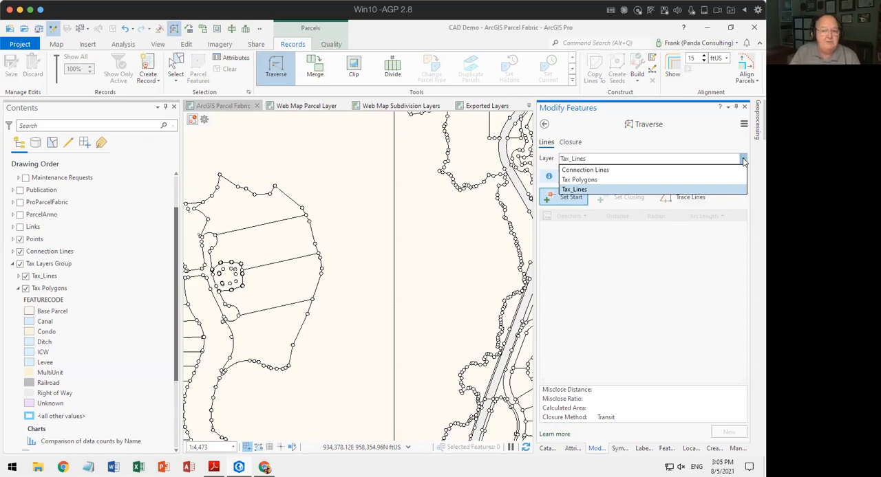
click(712, 141)
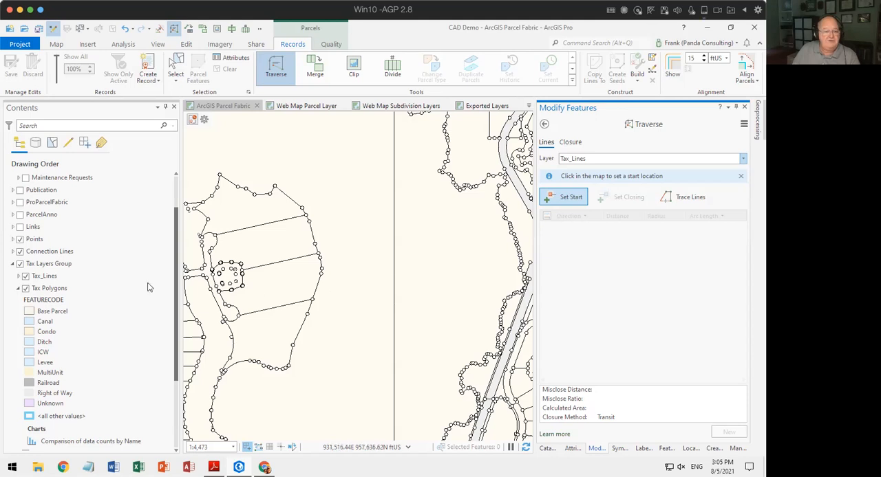
click(21, 267)
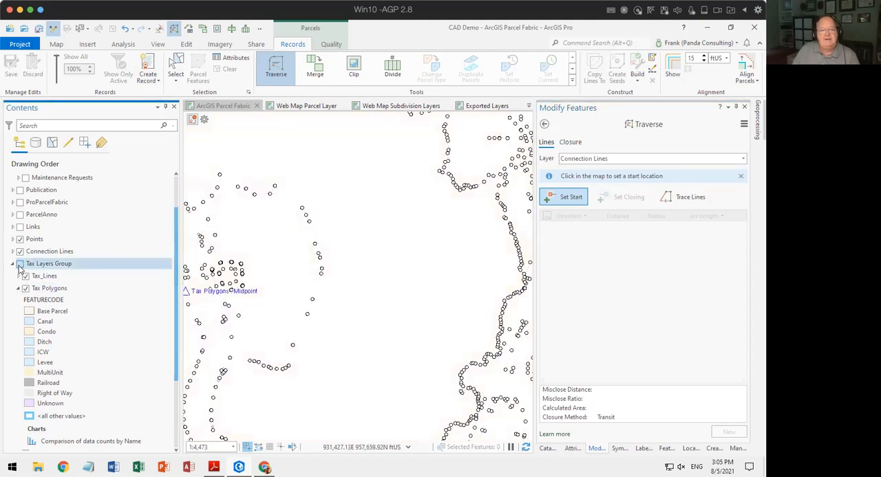
click(740, 159)
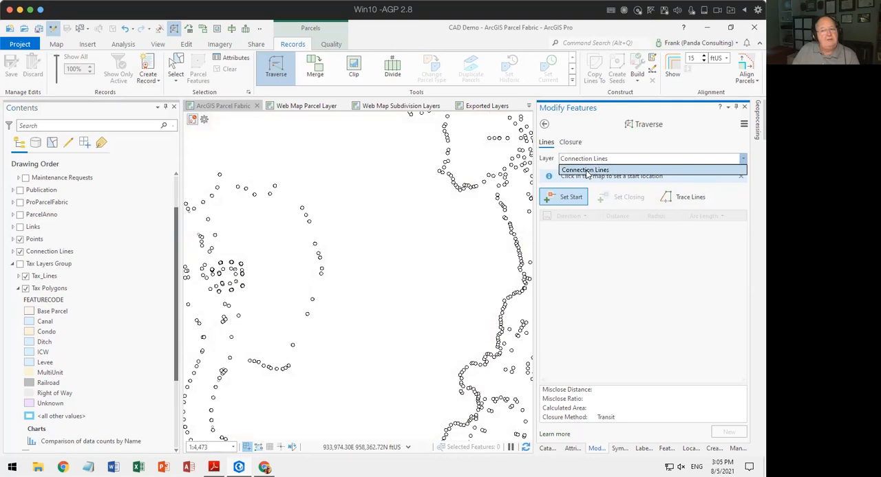
click(24, 253)
click(20, 264)
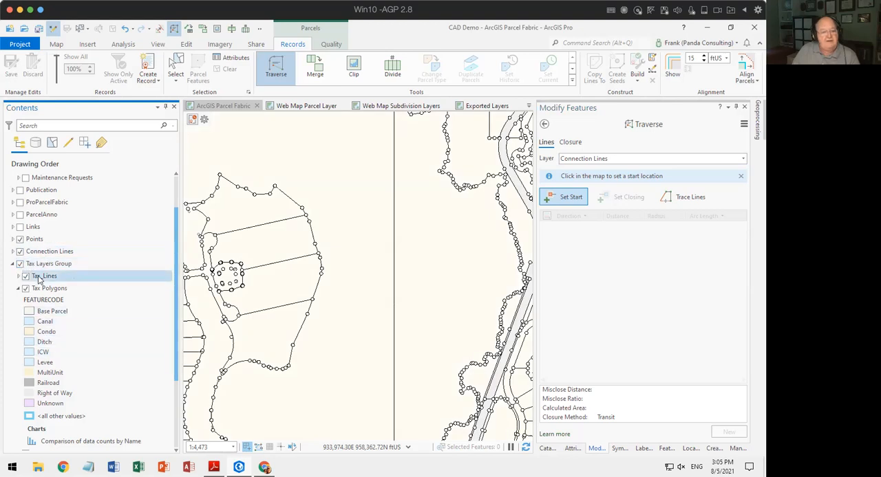
Make the Conveyance Division Group visible, examine the Traverse tool's layer choices, and hide the group again.
scroll(115, 300, down, 2)
scroll(112, 302, down, 6)
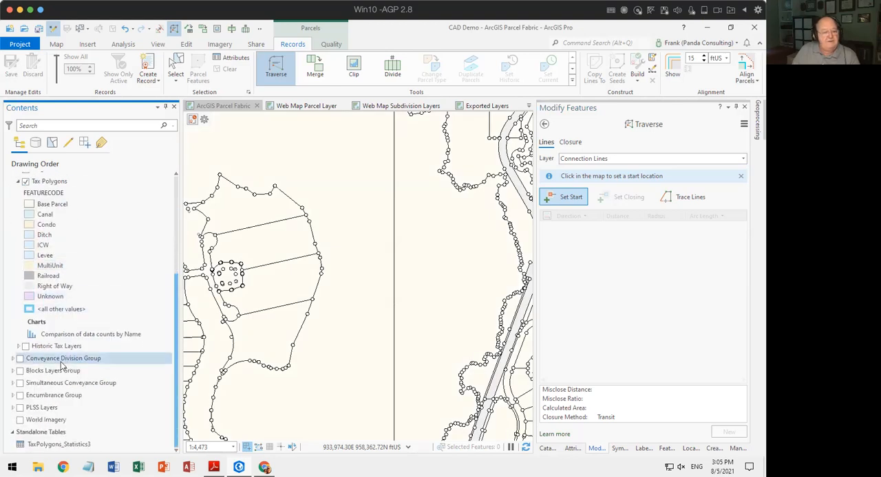
click(20, 358)
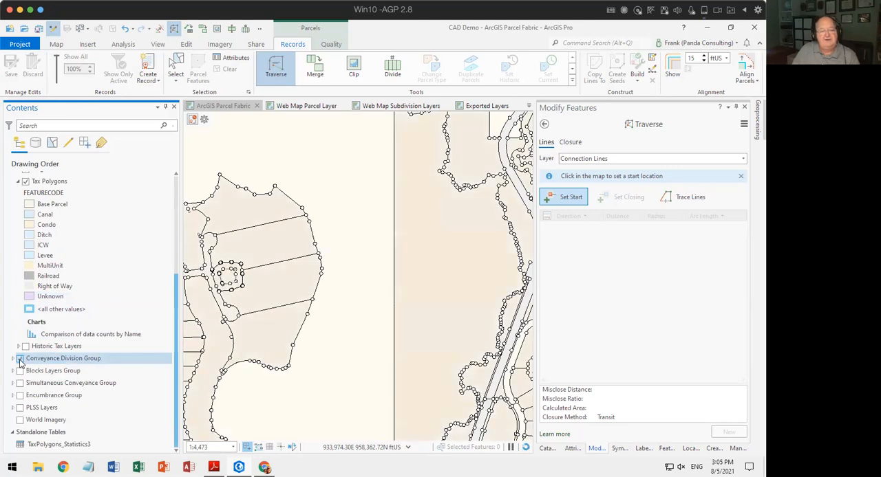
click(743, 159)
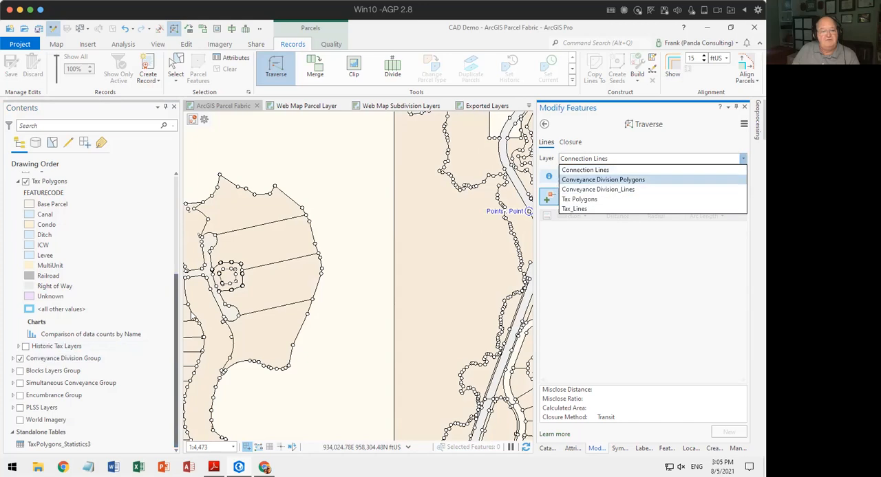
click(15, 362)
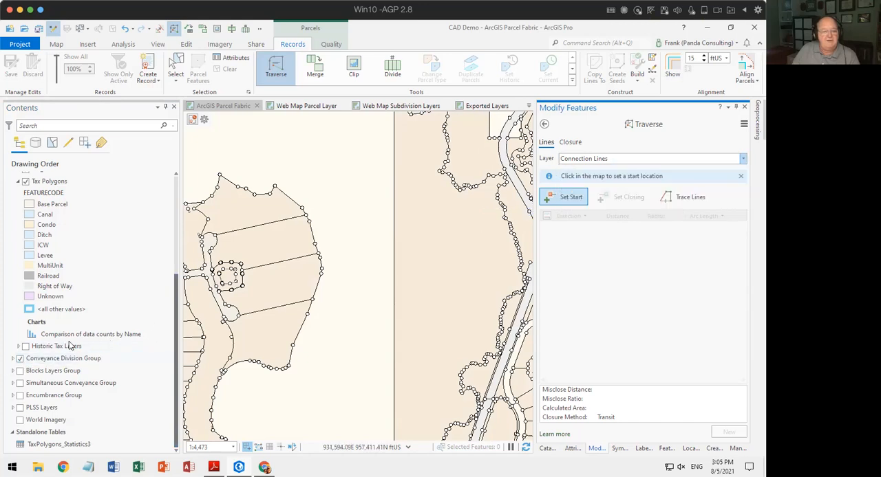
click(20, 360)
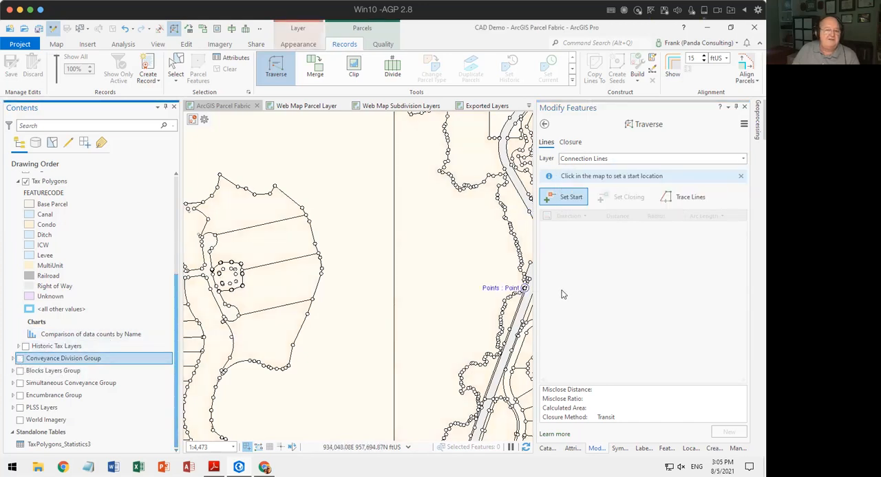
Choose Tax Polygons as the traverse layer and set the start point in the open area northeast of the large parcel.
click(743, 159)
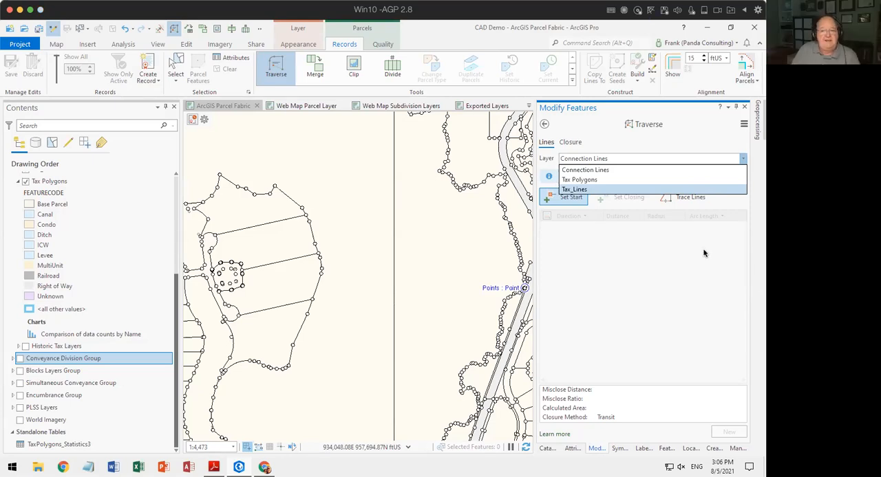
click(589, 181)
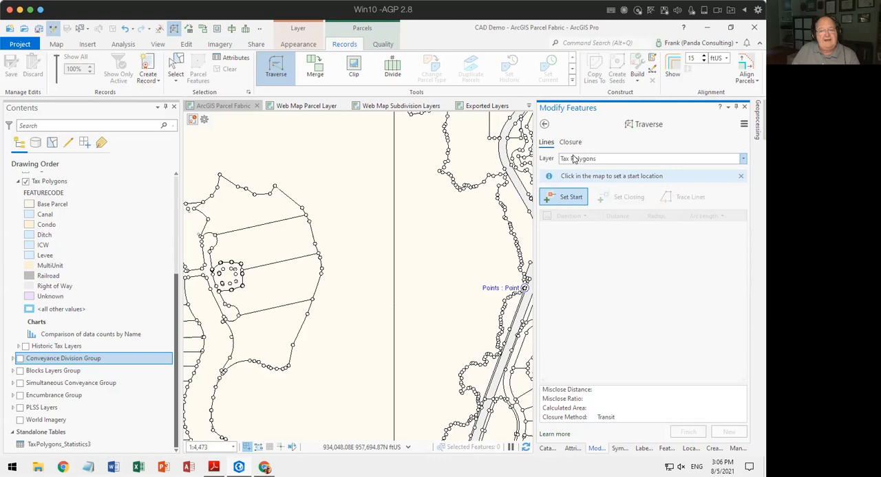
click(570, 198)
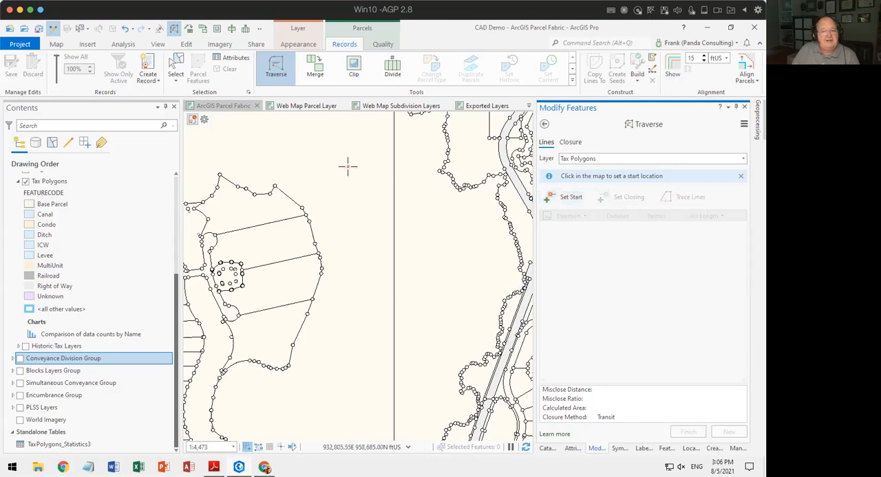
click(383, 215)
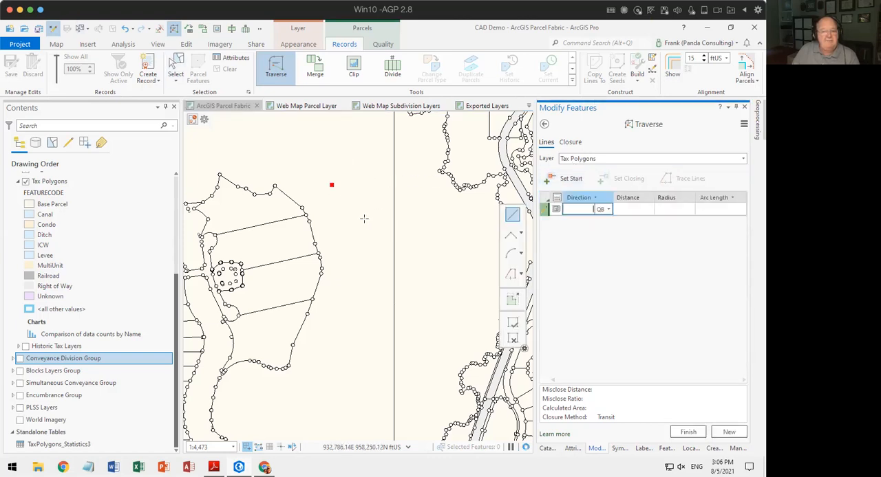
Assign the MultiUnit feature template to the first traverse course.
click(556, 210)
click(556, 209)
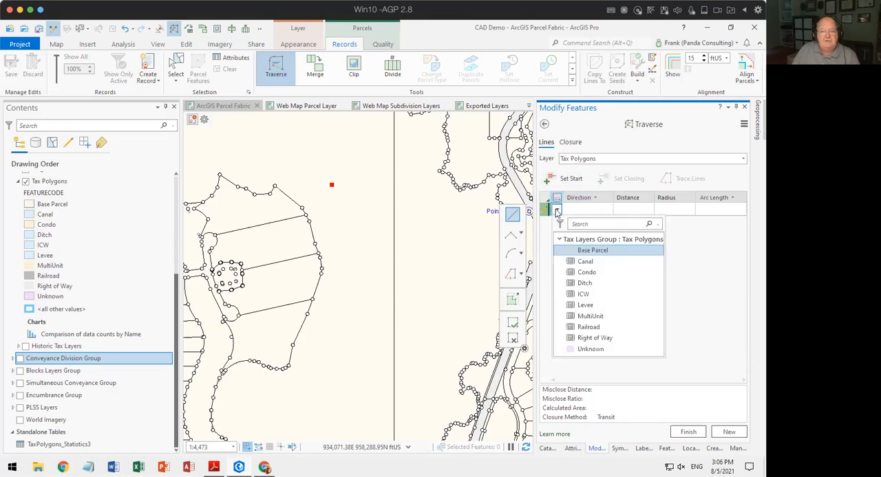
click(590, 317)
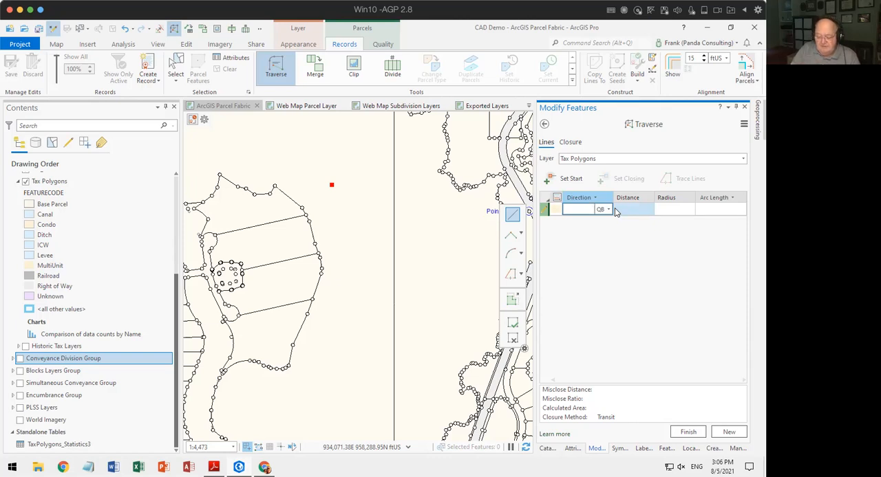
Enter the first two polygon traverse courses as N0°00'00"E for 250 ft and N90°00'00"E for 250 ft.
text(0-1)
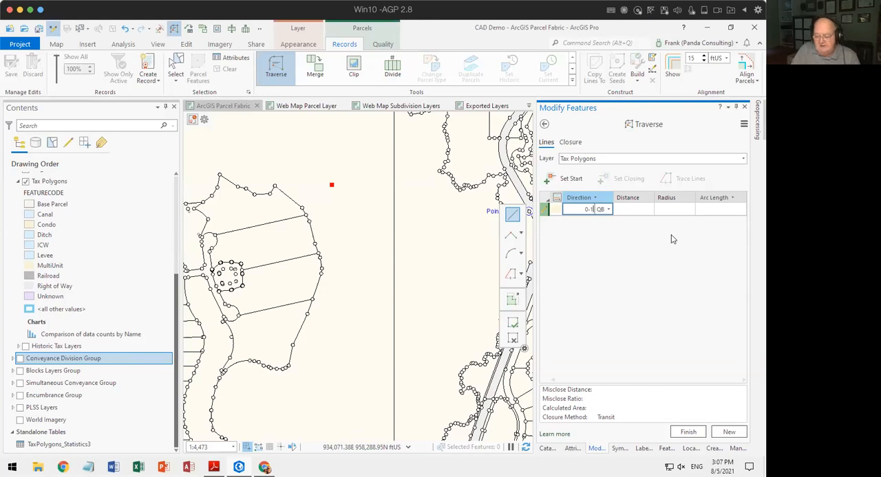
key(Tab)
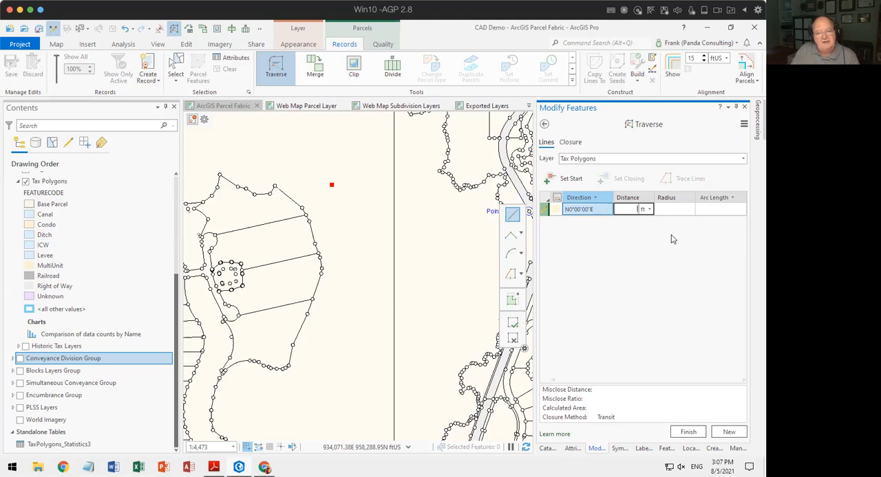
text(250)
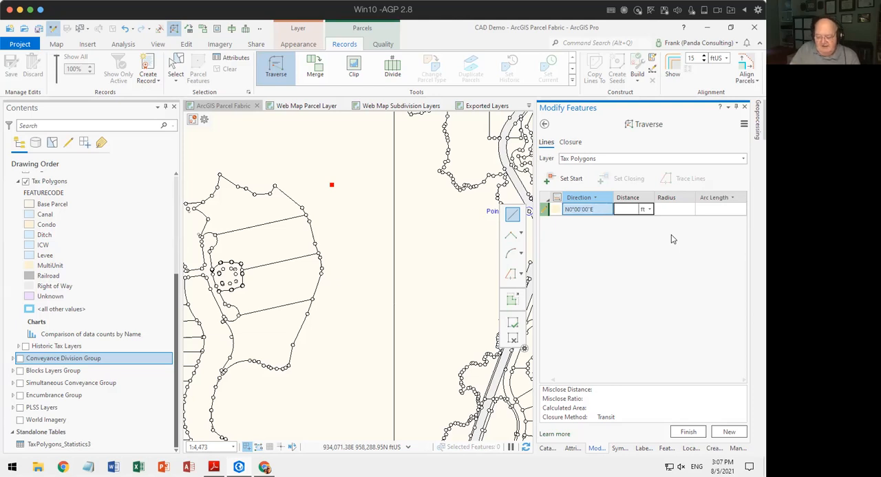
key(Return)
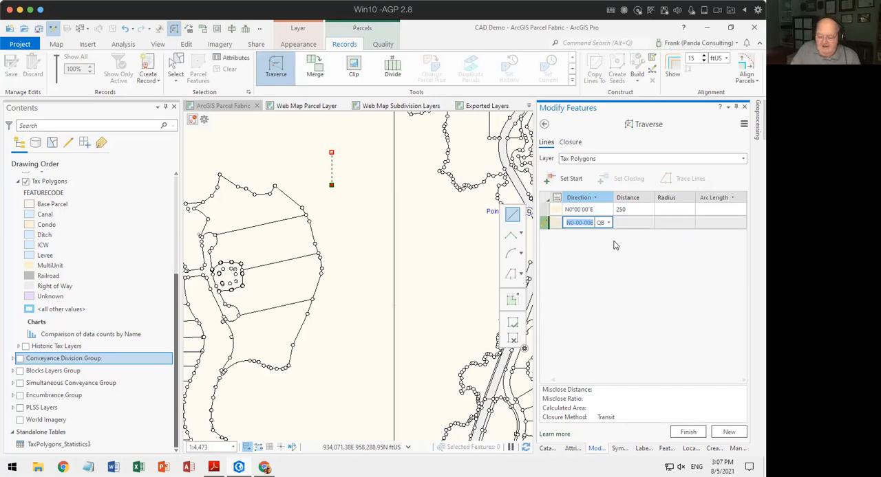
text(90-1)
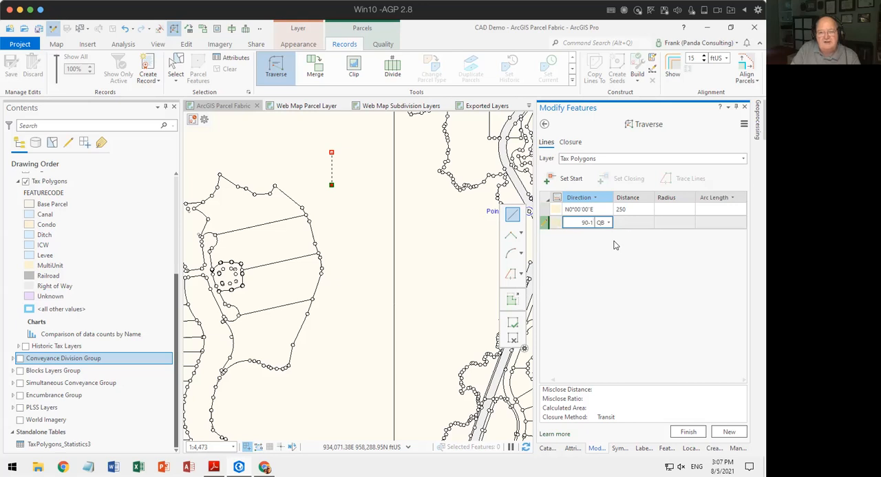
key(Tab)
text(250)
key(Return)
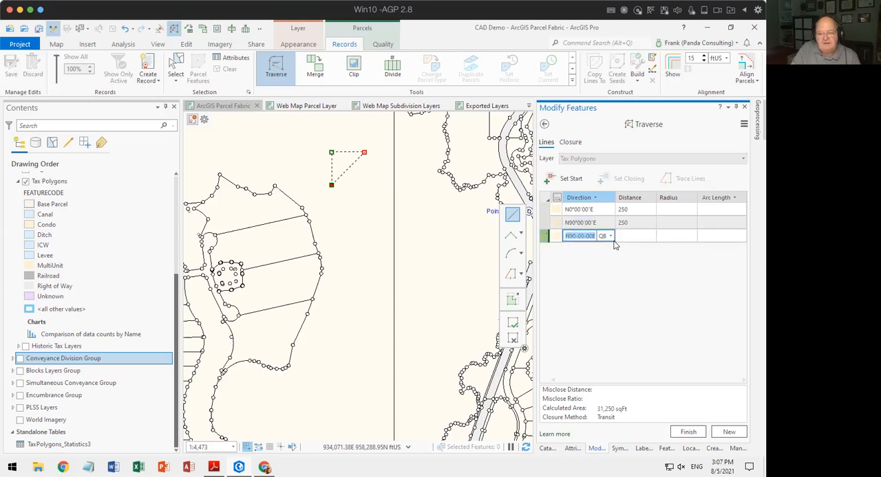
Enter the courses S0°00'00"W and S90°00'00"W at 250 ft each, and finish the traverse to create the square polygon.
text(0-2)
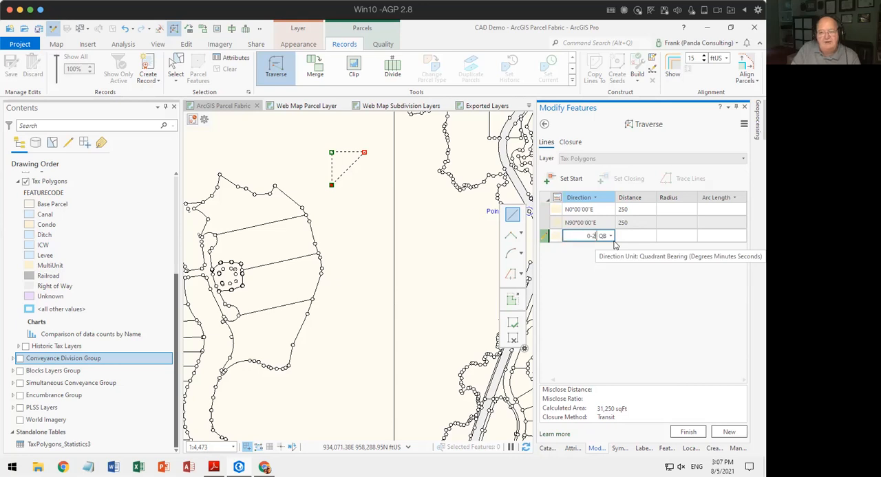
key(Tab)
key(Return)
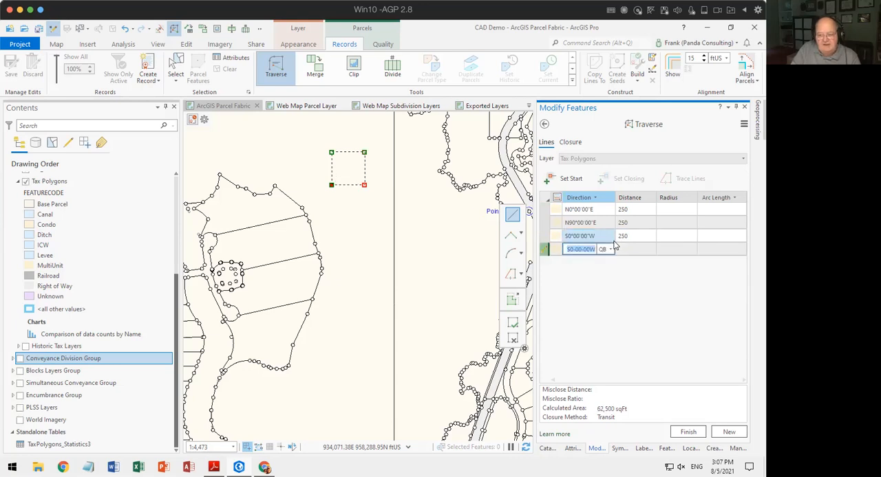
text(90-)
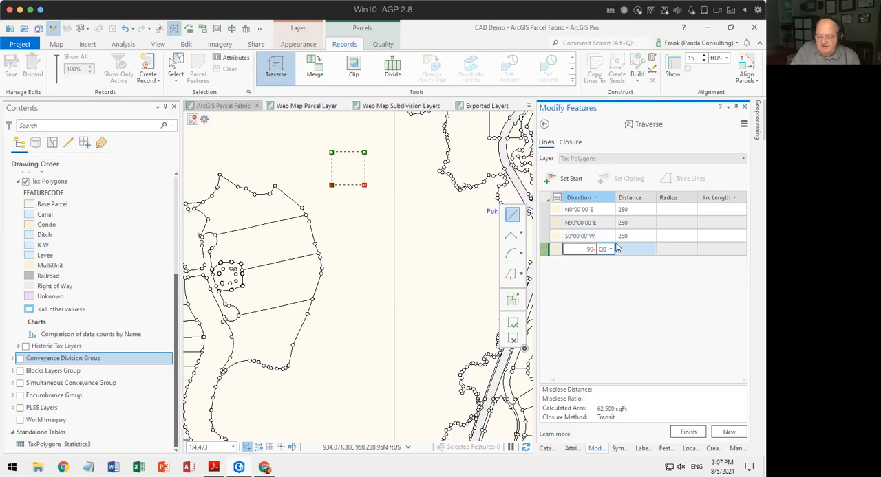
text(3)
key(Tab)
text(250)
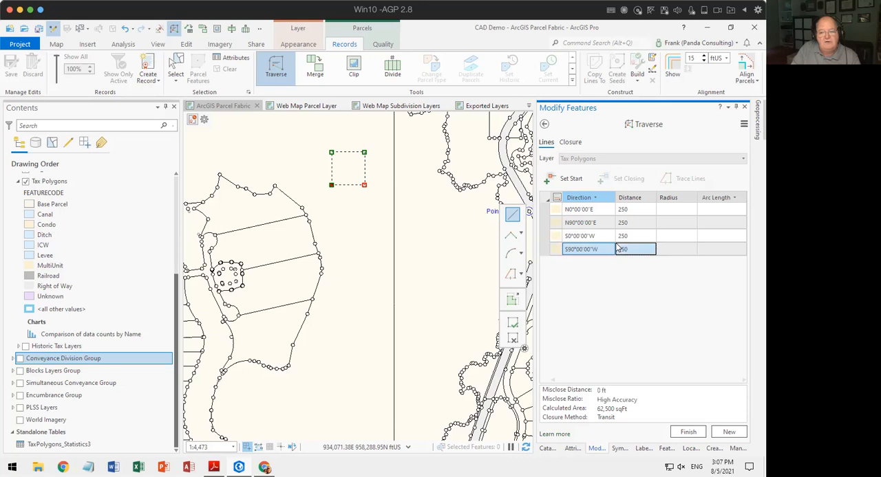
key(Return)
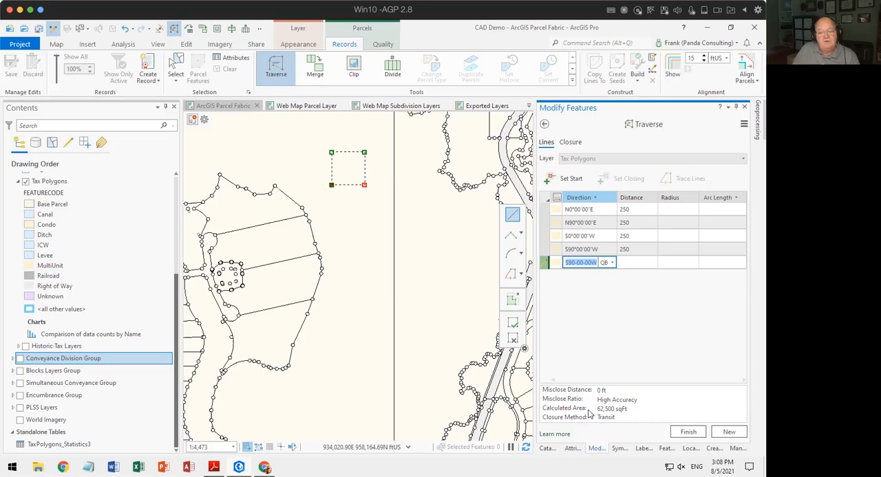
click(687, 432)
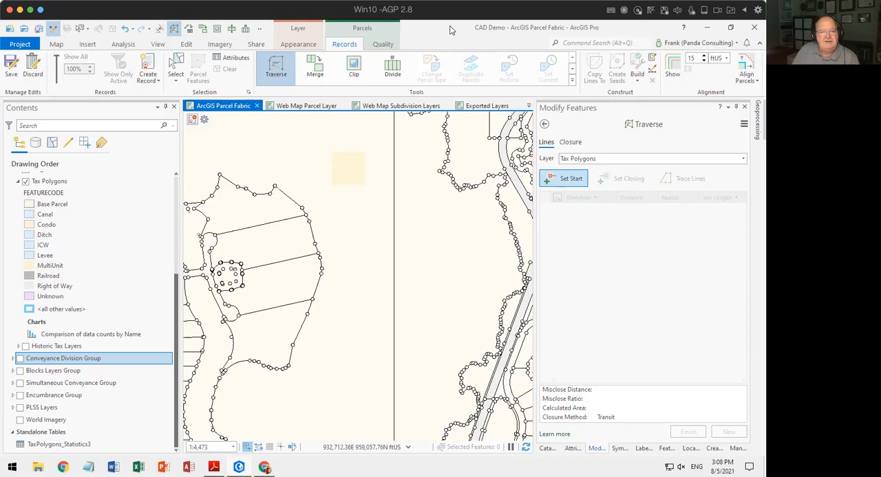
Select the new square MultiUnit polygon instead of the surrounding parcel and delete it.
click(175, 68)
click(359, 203)
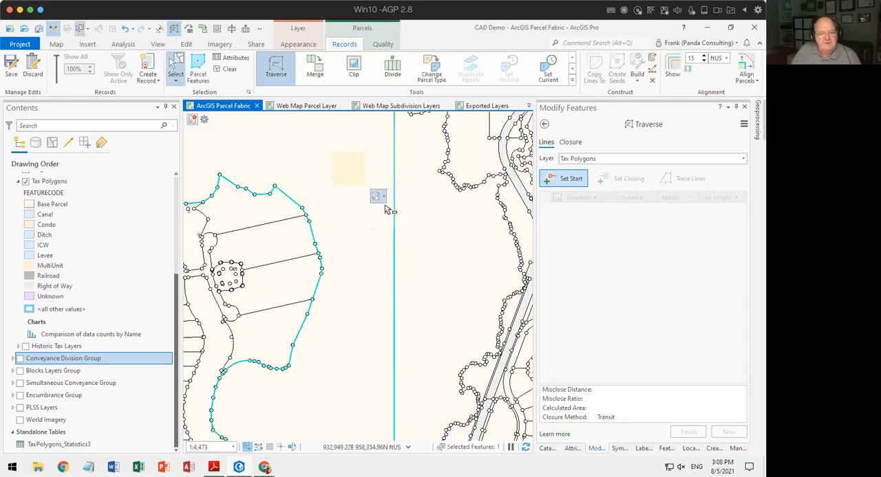
click(376, 196)
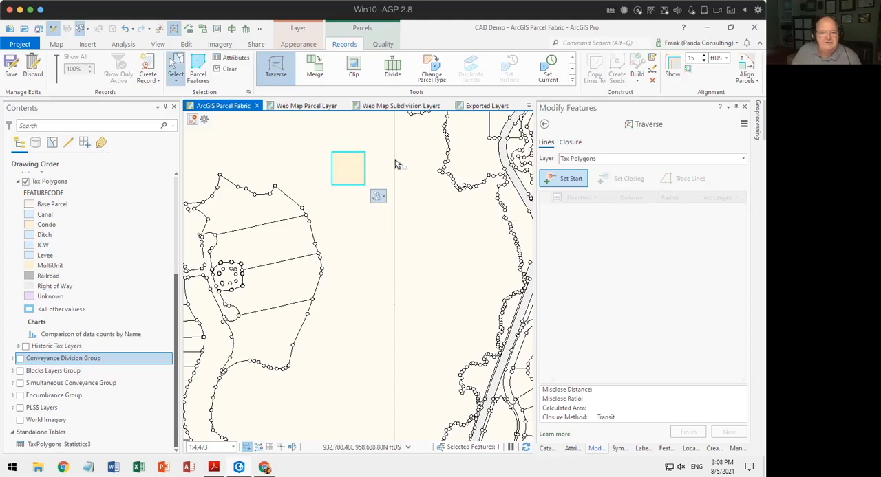
click(655, 81)
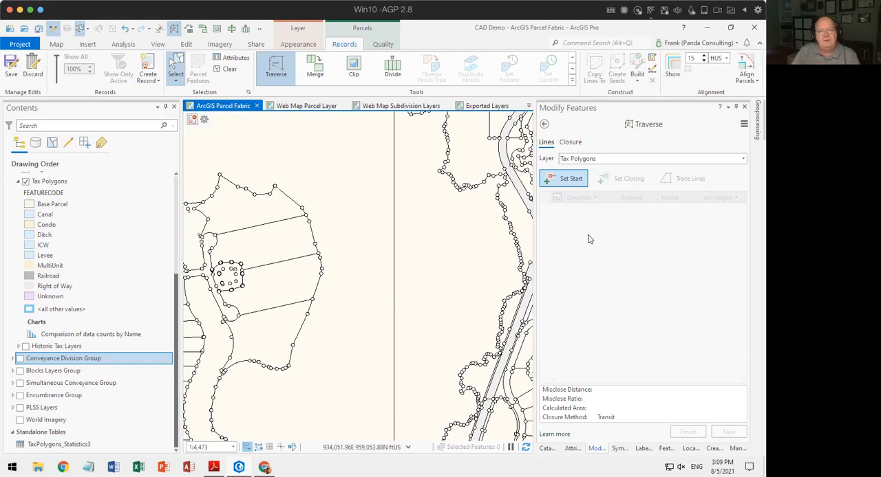
Choose Tax_Lines as the traverse layer and set the start point in the open area where the square polygon was.
click(742, 159)
click(604, 190)
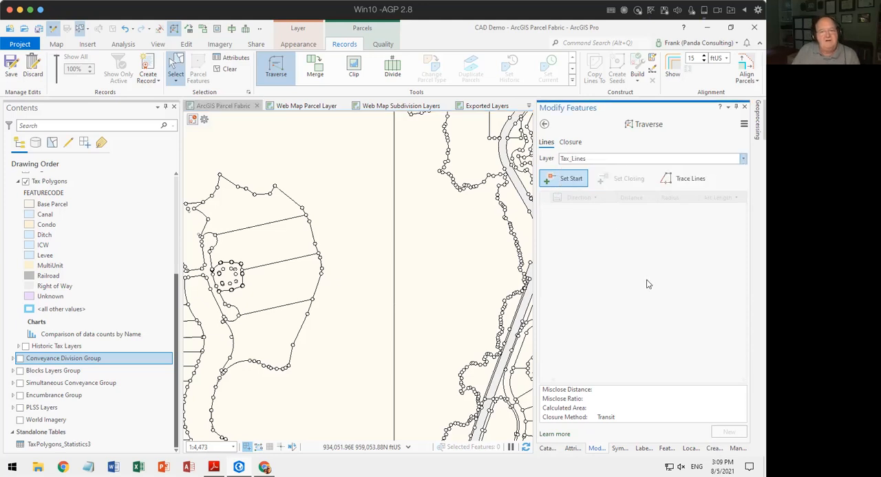
click(566, 183)
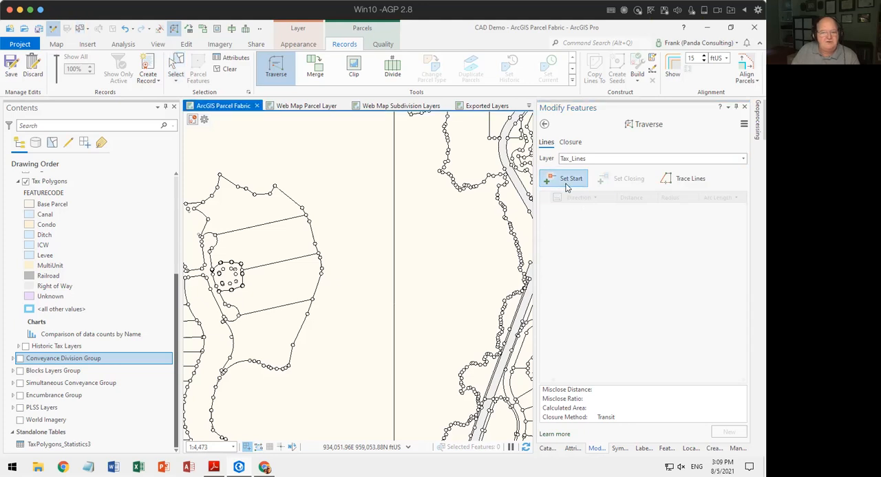
click(333, 188)
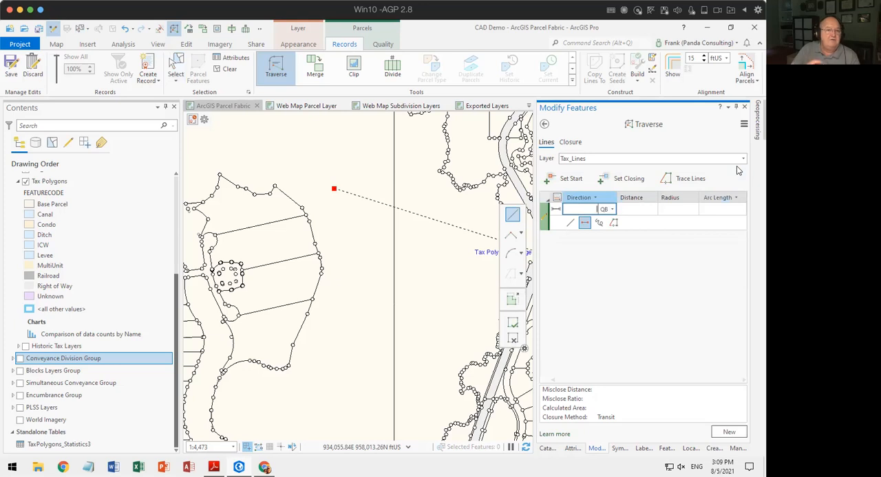
Enter the first two line traverse courses, N0°00'00"E and N90°00'00"E, each 250 ft long.
text(0°00'00"E)
key(Tab)
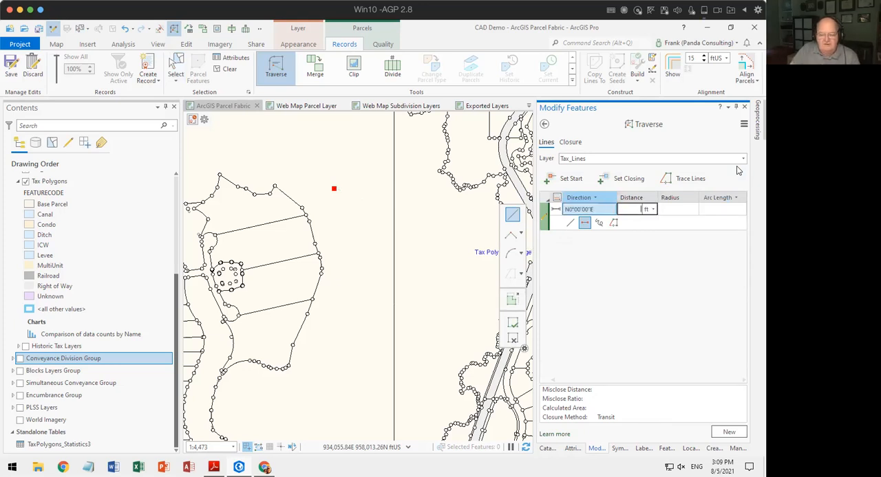
text(250)
key(Return)
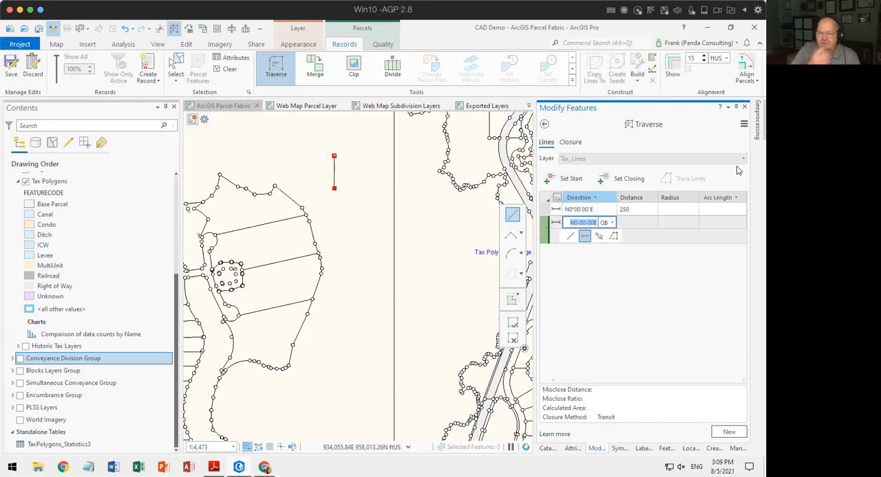
text(-)
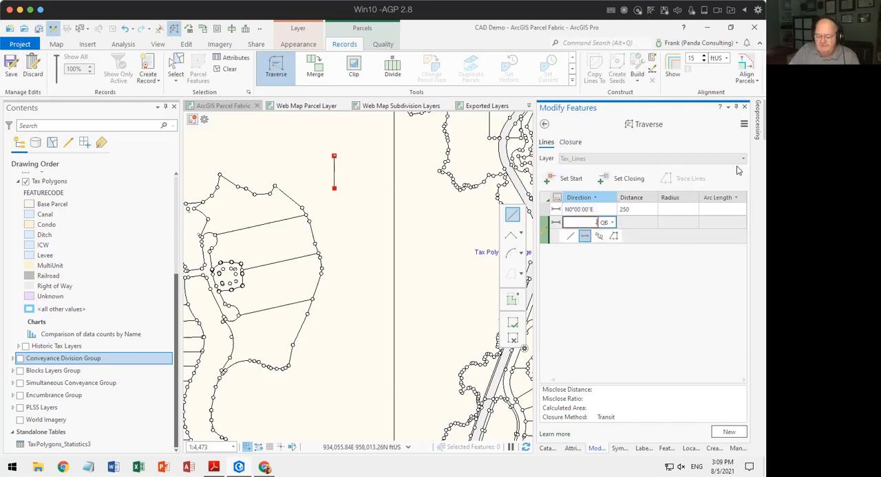
key(BackSpace)
key(BackSpace)
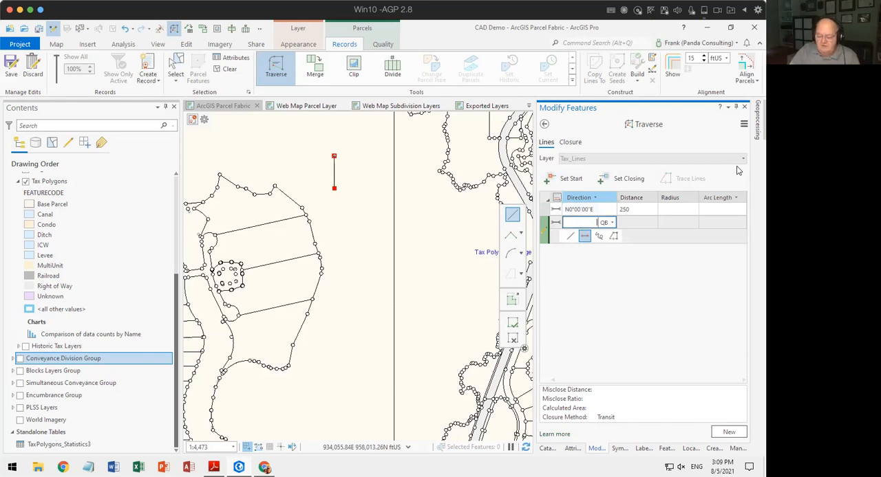
text(90-1)
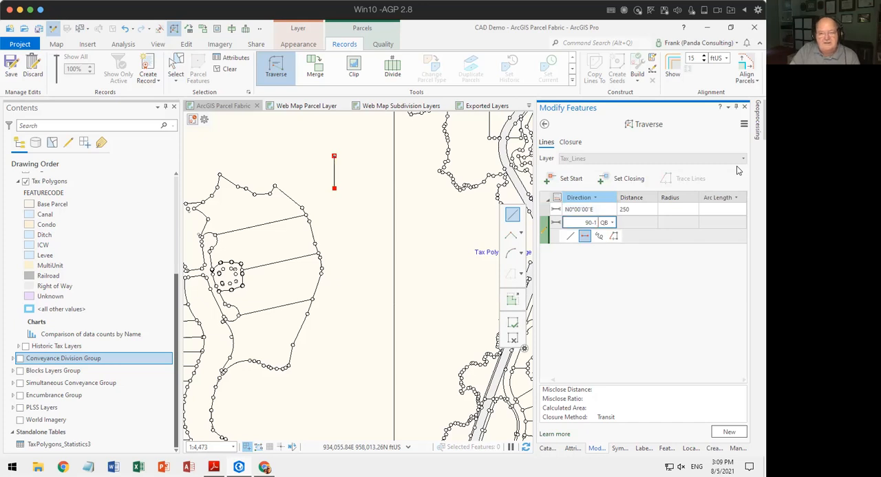
key(Tab)
key(Return)
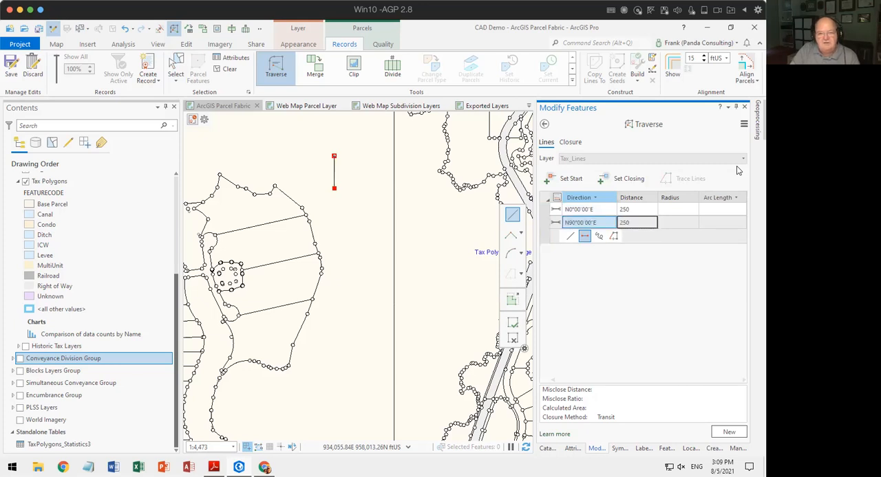
Close the line square with the courses S0°00'00"W and S90°00'00"W, each 250 ft long.
text(0-2)
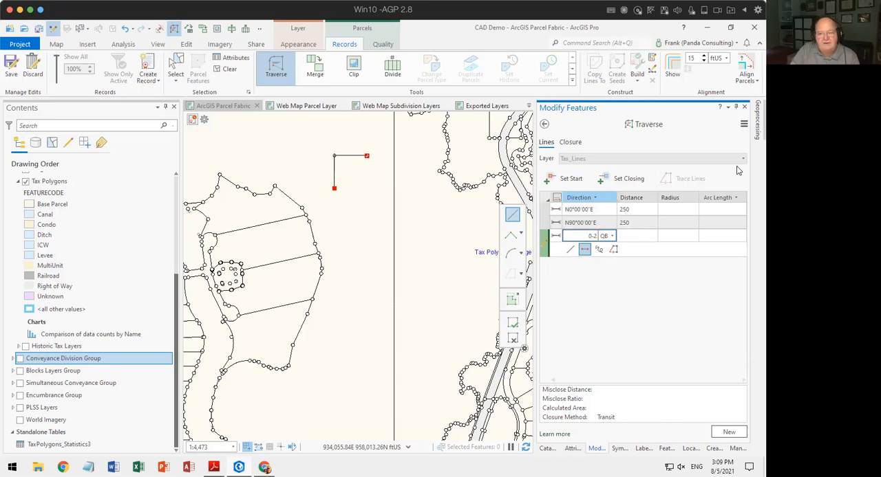
key(Tab)
key(Return)
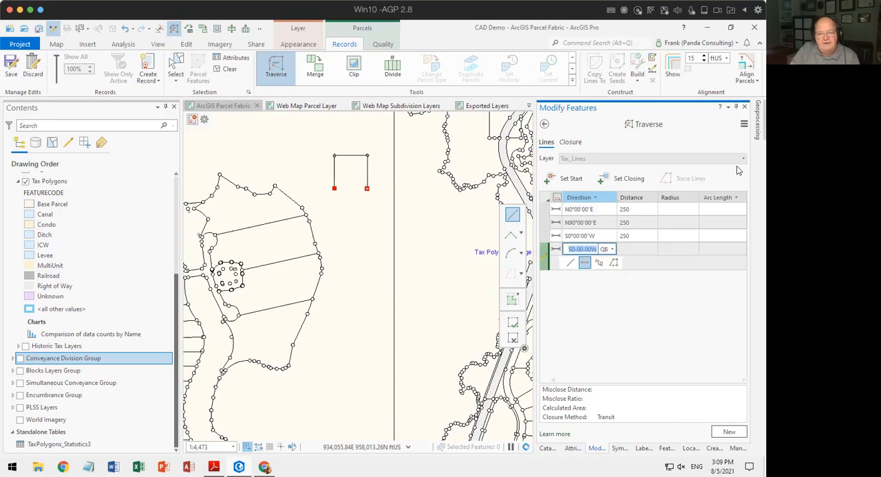
text(90-3)
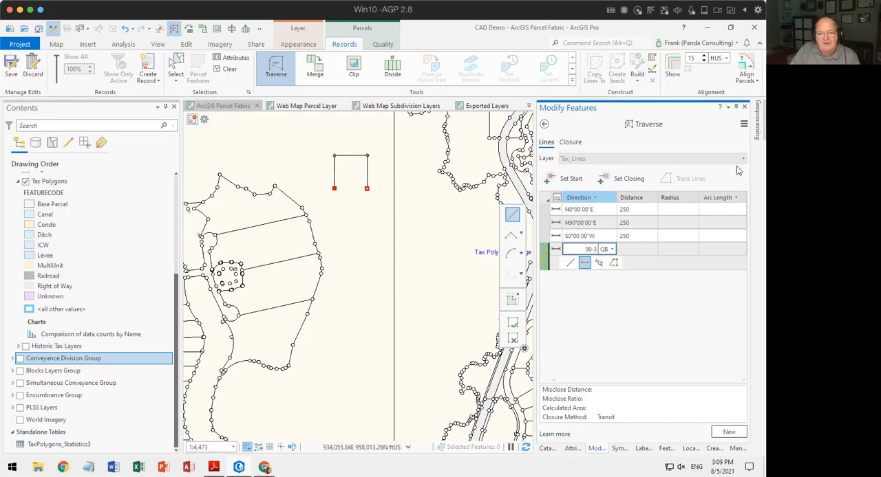
key(Tab)
key(Return)
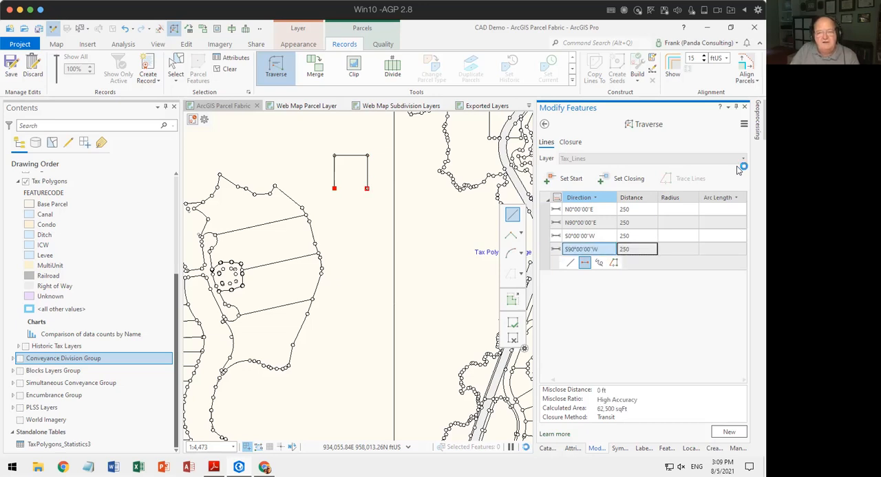
key(Return)
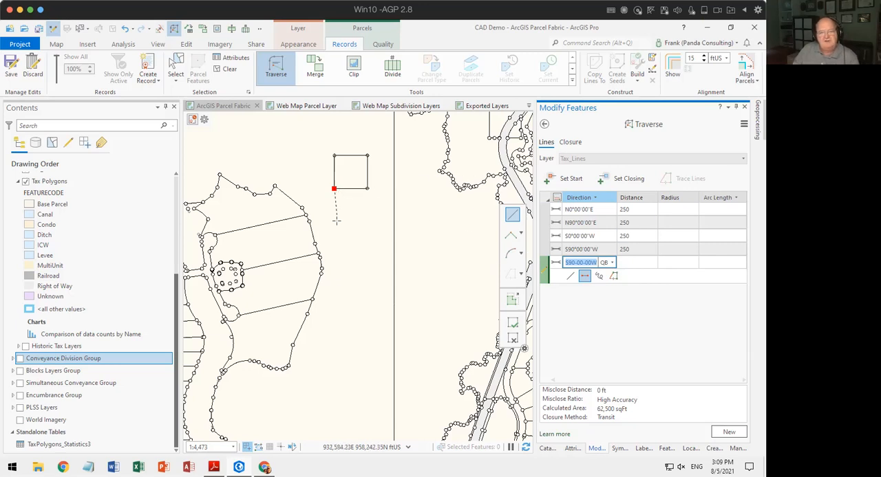
Examine the traverse closure tolerance setting and the available import, export and force-close options.
click(743, 125)
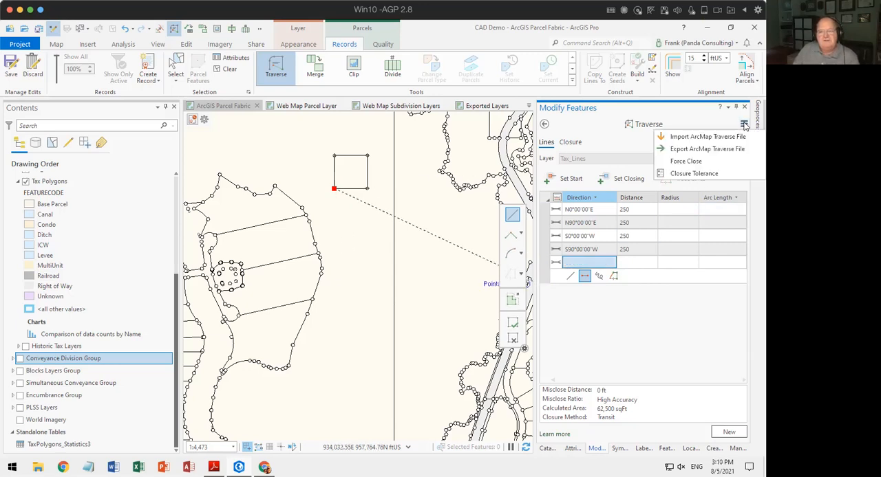
click(691, 175)
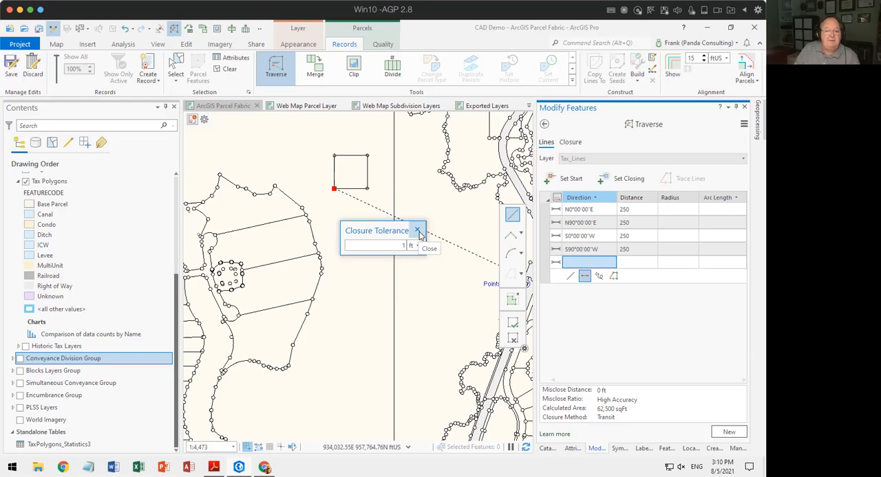
click(417, 232)
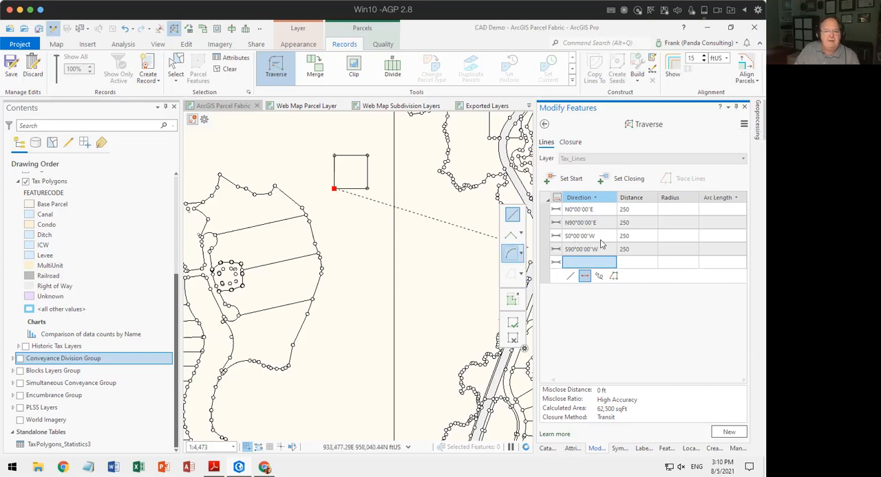
click(743, 126)
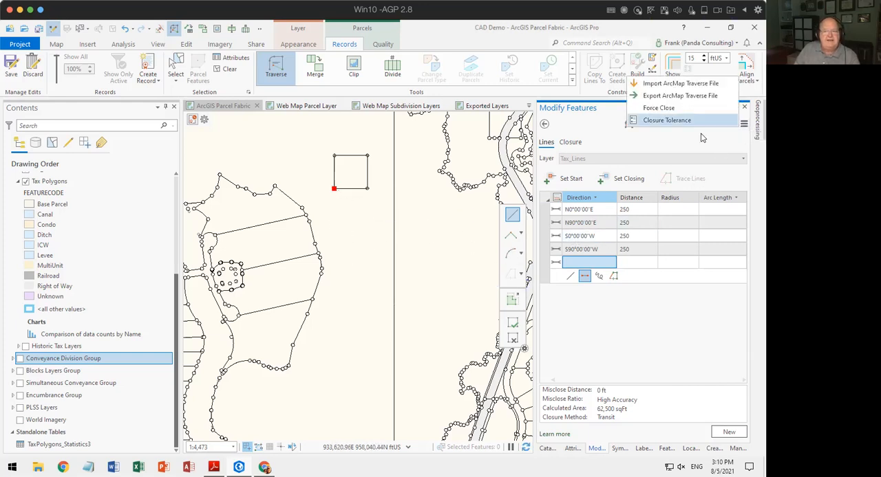
click(667, 121)
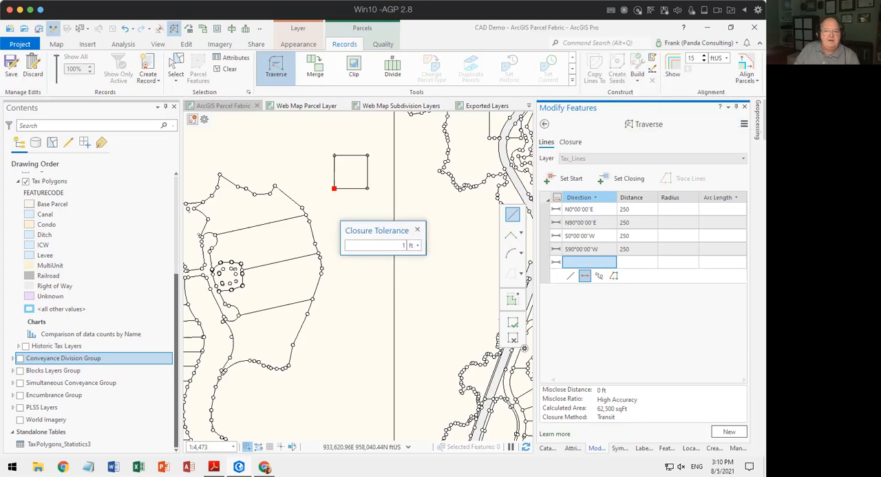
click(415, 232)
click(743, 125)
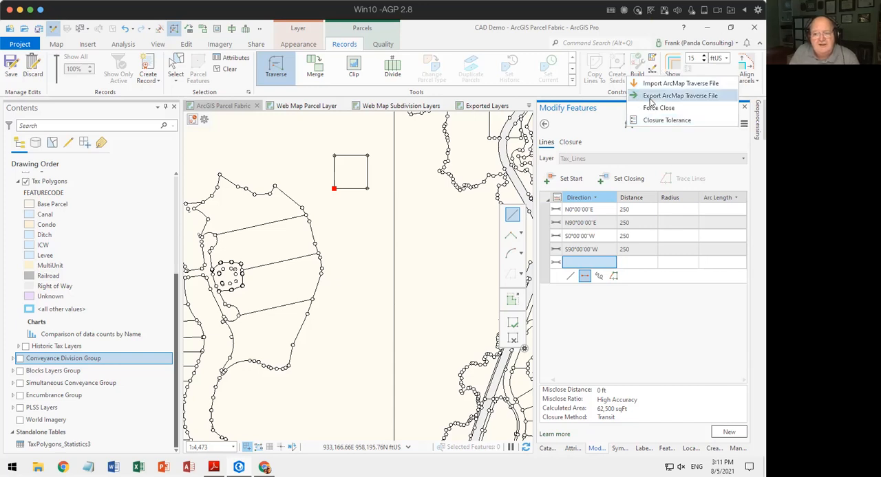
Export the line traverse as a text file named Demo in the project's CAD Demo folder.
click(636, 166)
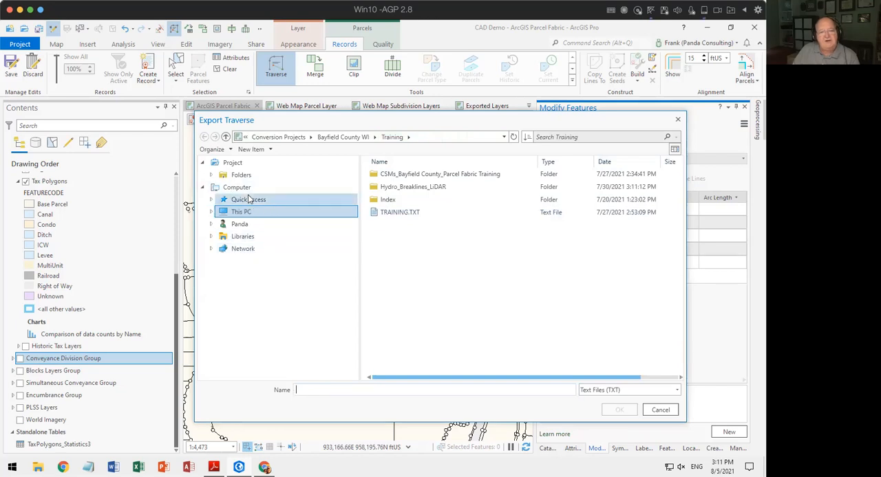
click(237, 175)
double_click(390, 176)
click(339, 388)
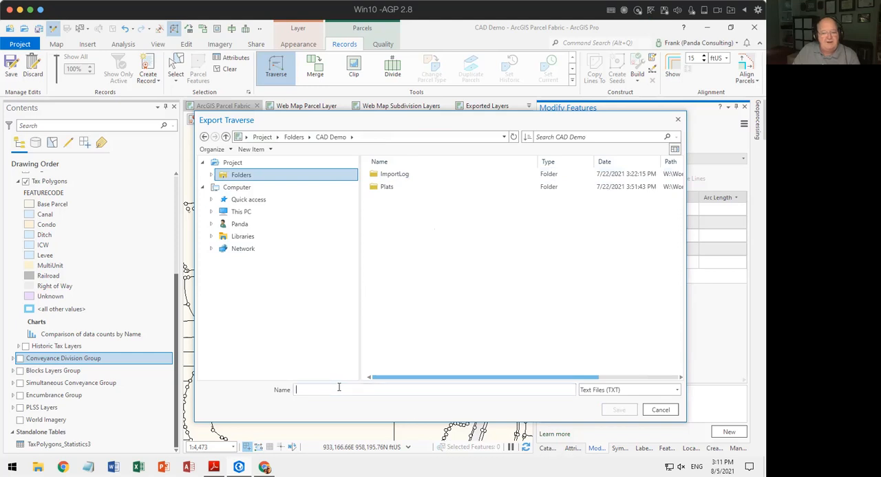
click(339, 388)
text(Demo)
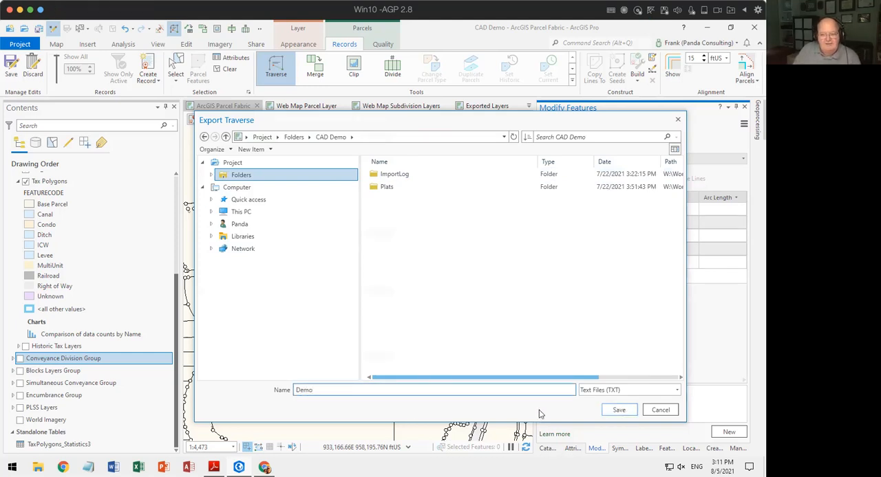
click(618, 410)
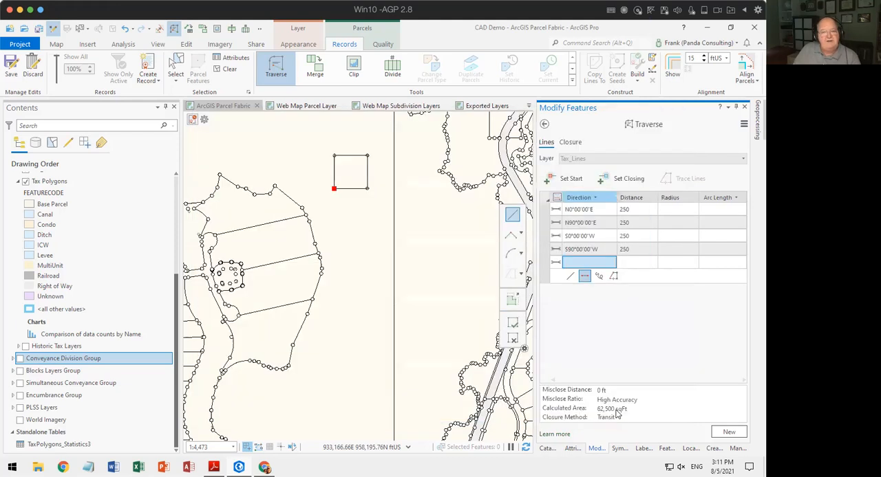
click(264, 467)
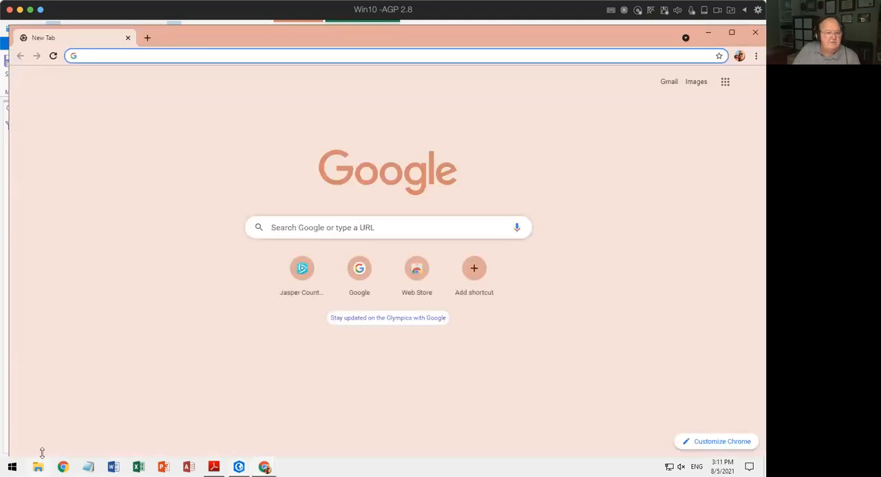
click(755, 32)
click(38, 467)
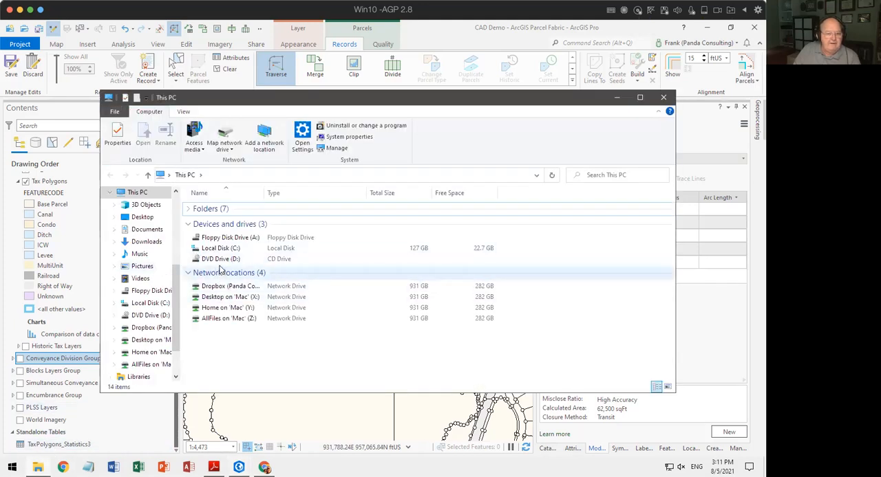
click(220, 287)
double_click(220, 287)
scroll(227, 289, down, 4)
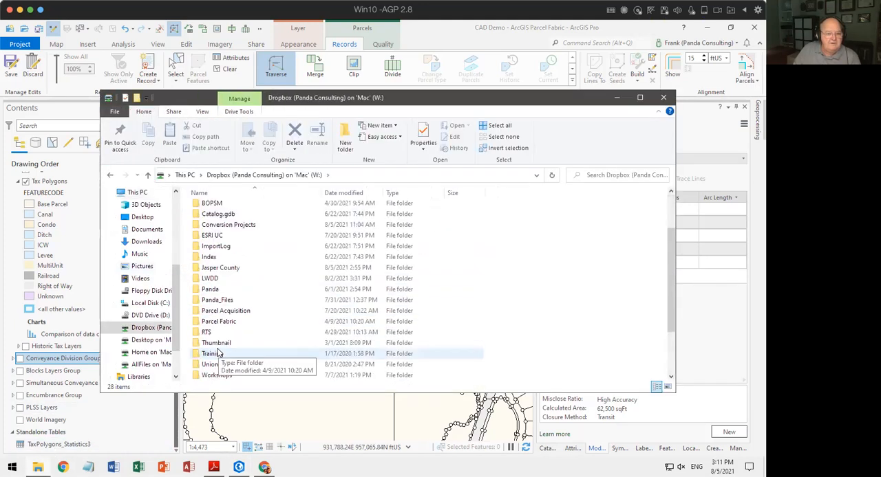
click(663, 97)
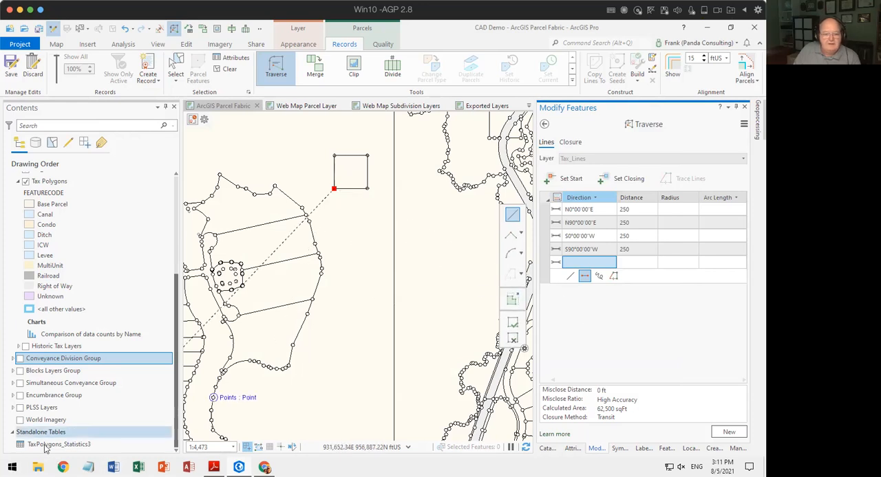
click(38, 468)
double_click(227, 286)
scroll(237, 333, down, 2)
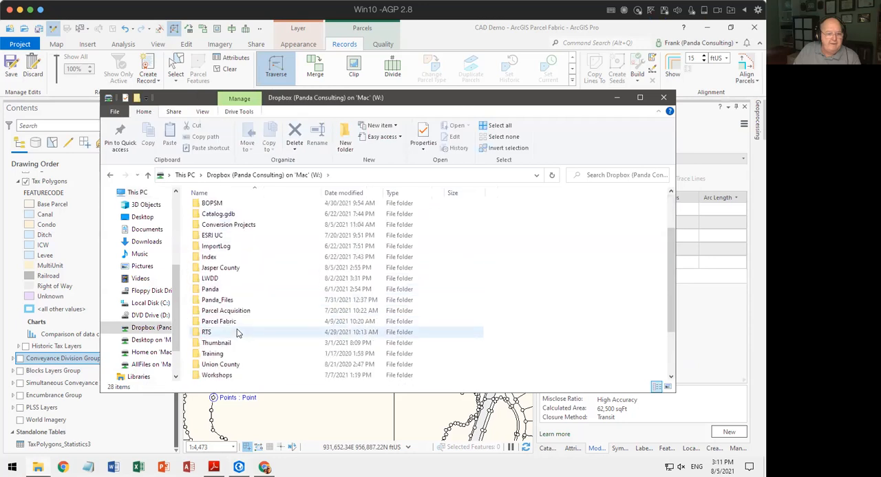
double_click(217, 375)
click(207, 220)
double_click(207, 220)
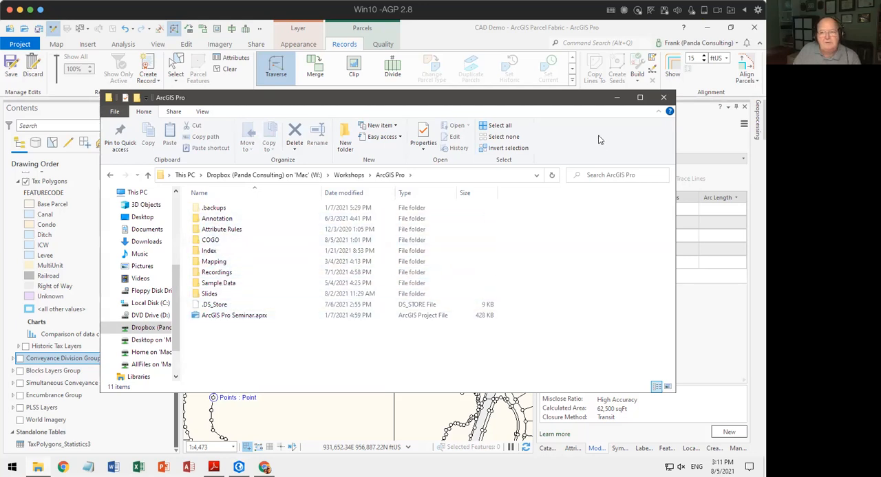
click(661, 100)
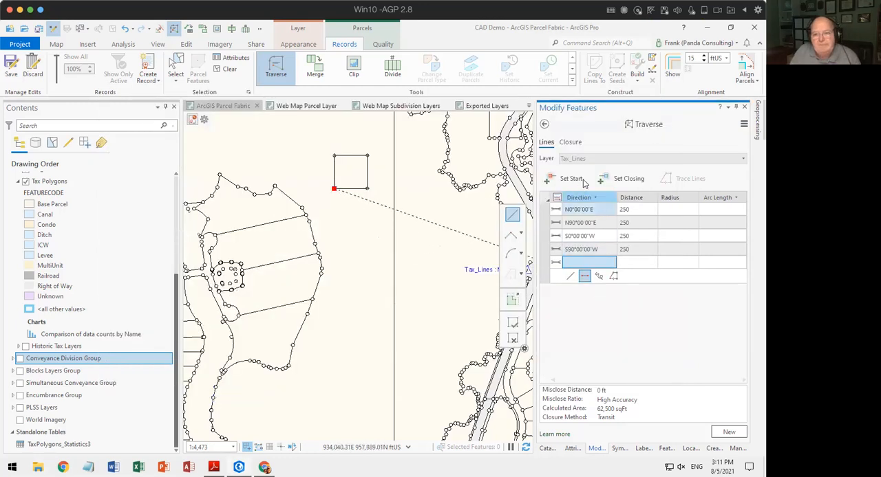
Check which folder the traverse export uses, without exporting again.
click(744, 124)
click(691, 121)
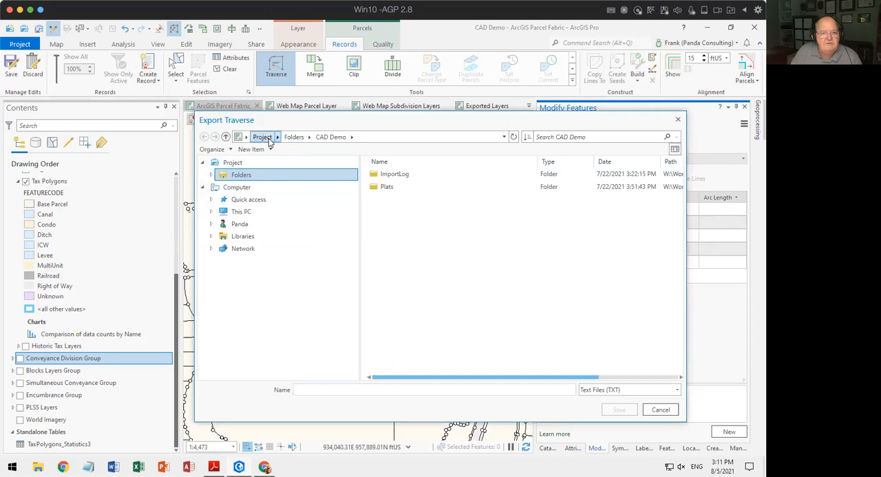
click(678, 120)
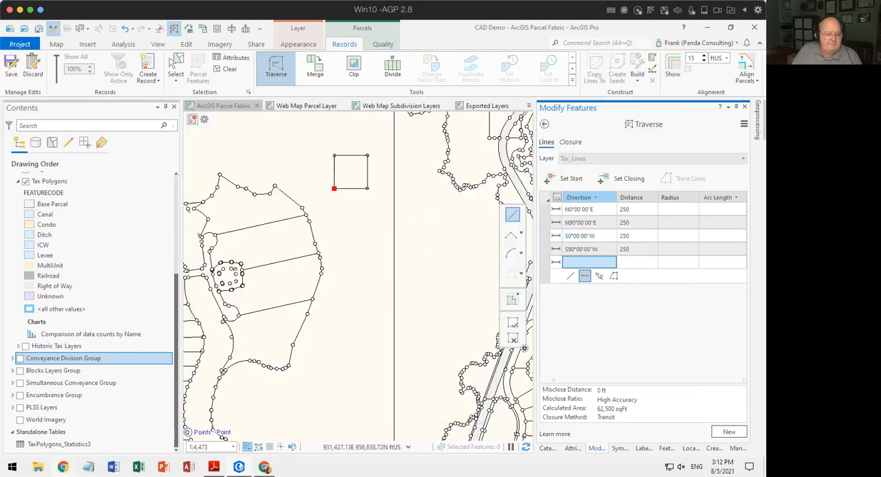
Switch to File Explorer and browse the Dropbox drive to the CAD Demo folder inside Workshops > Deep Dives.
key(super+e)
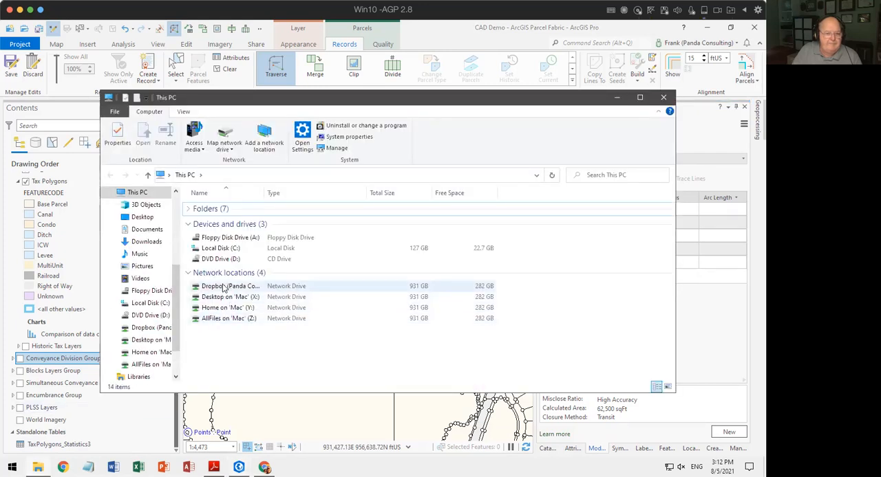
double_click(227, 289)
scroll(262, 308, down, 4)
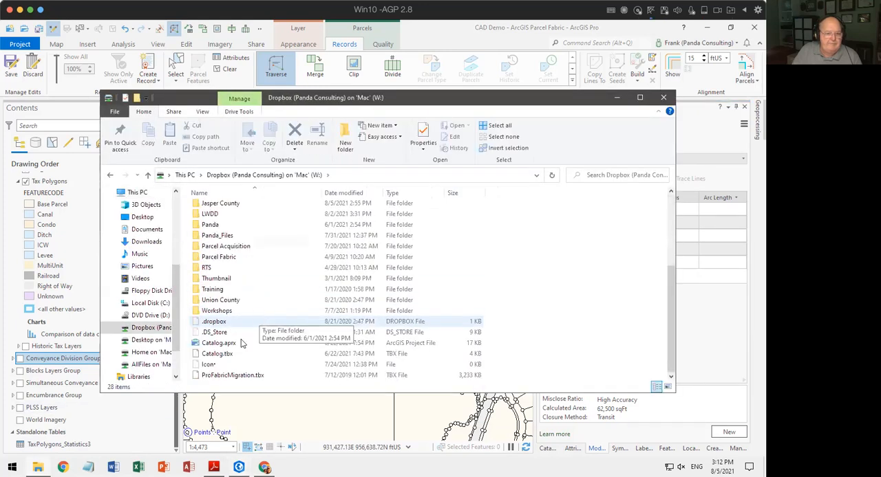
click(211, 313)
double_click(212, 313)
click(207, 219)
double_click(207, 219)
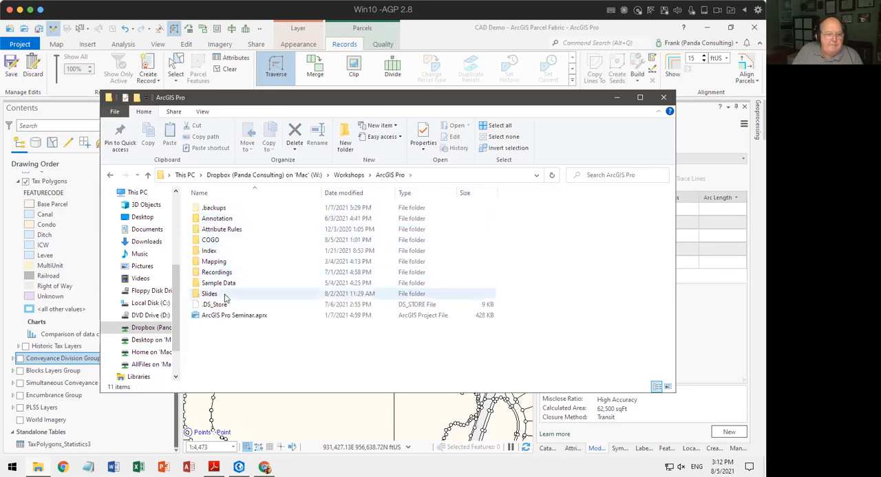
click(348, 175)
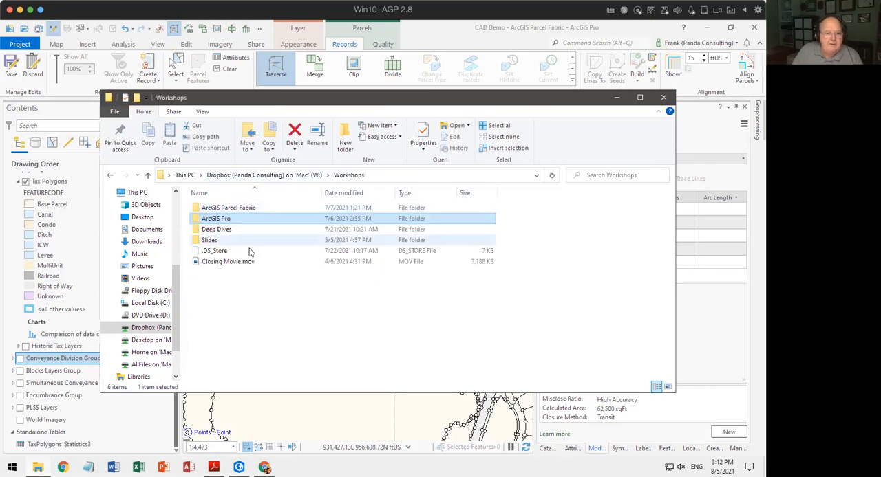
click(216, 230)
double_click(215, 231)
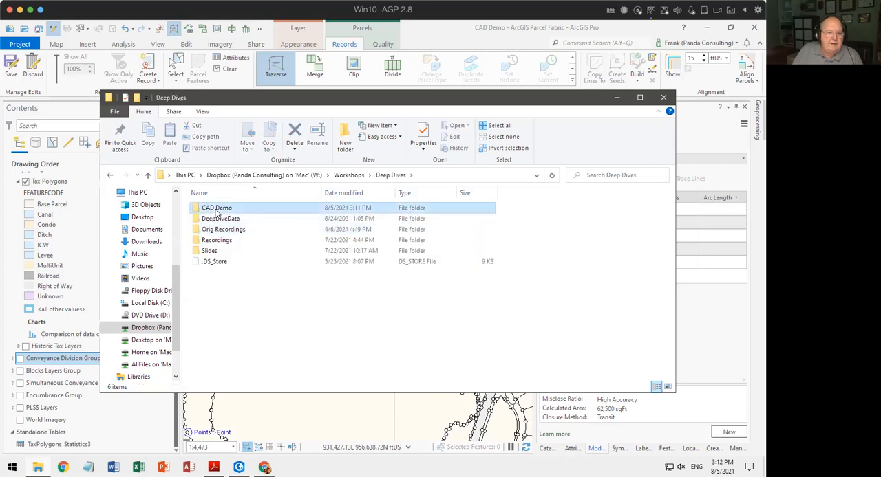
double_click(214, 208)
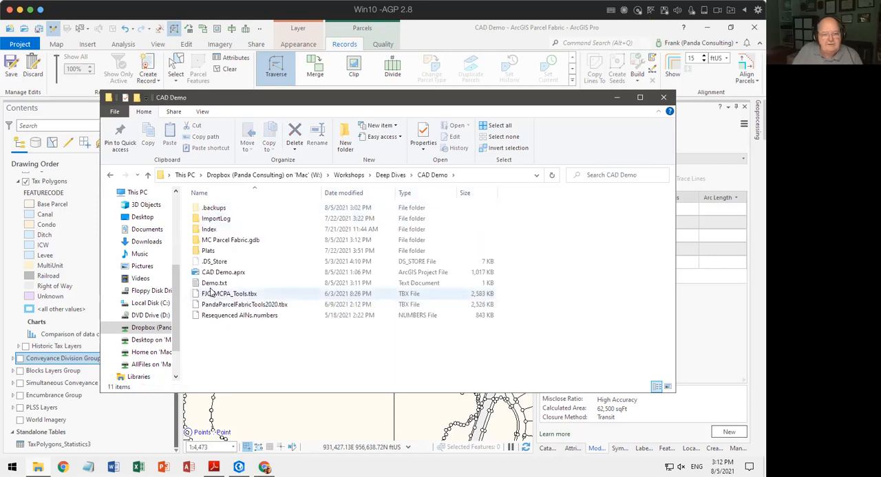
Open the exported Demo.txt traverse file in Notepad.
click(212, 285)
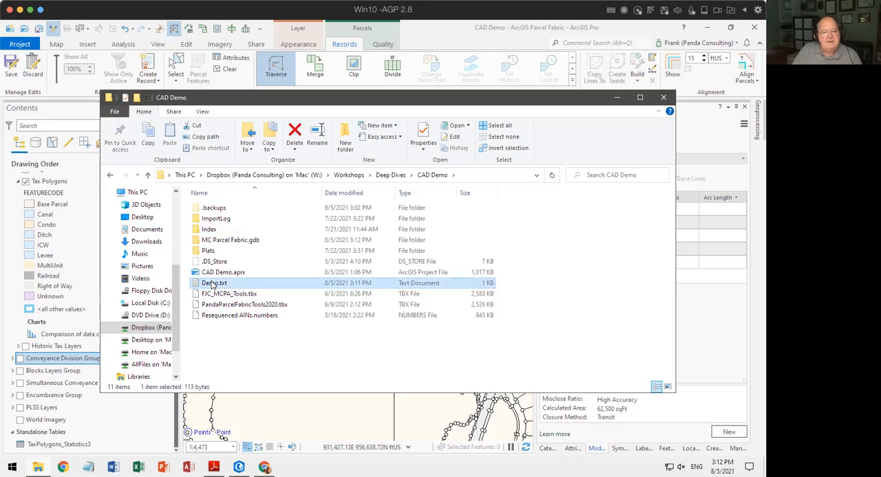
right_click(212, 284)
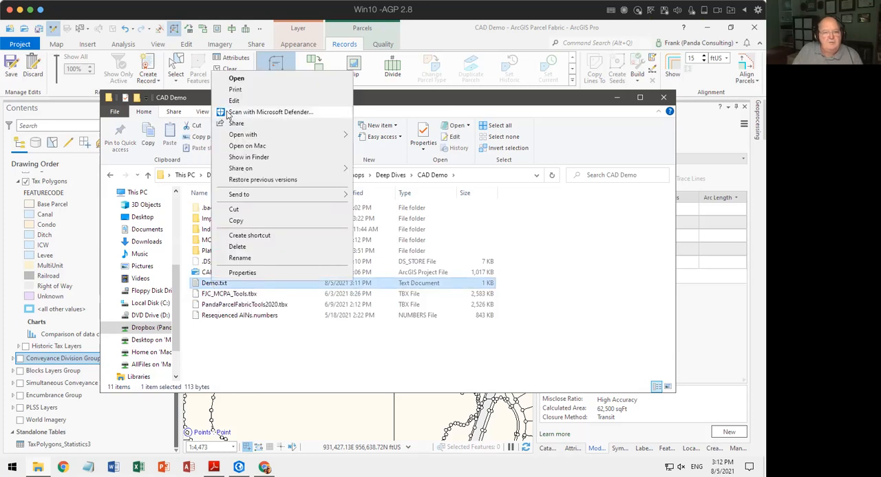
mouse_move(256, 134)
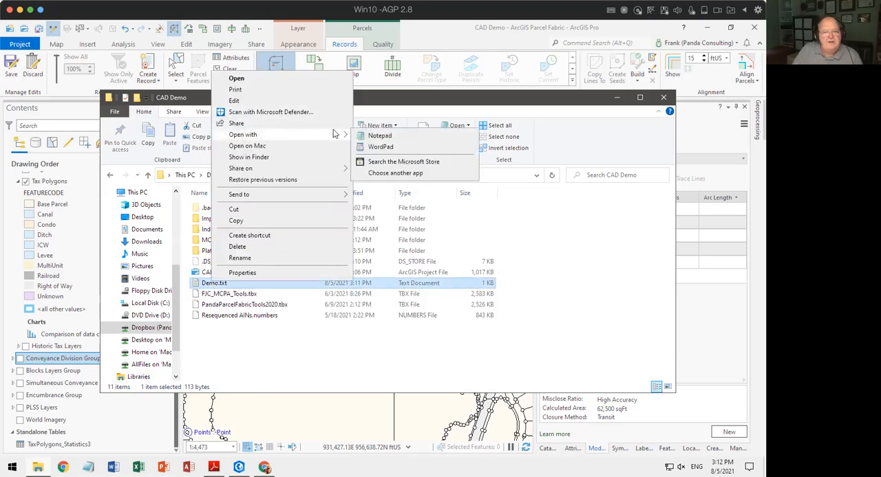
click(374, 137)
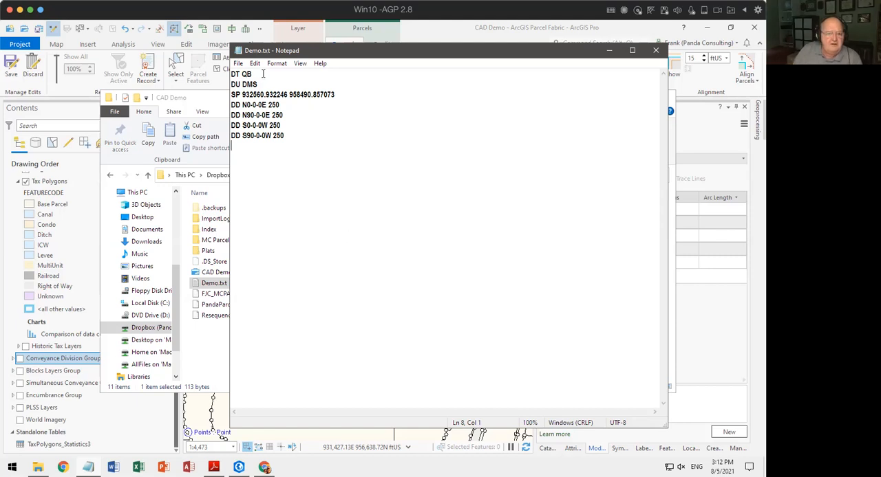
Examine the direction type (DT) and direction units (DU) lines at the start of the traverse file.
drag(261, 72, 214, 74)
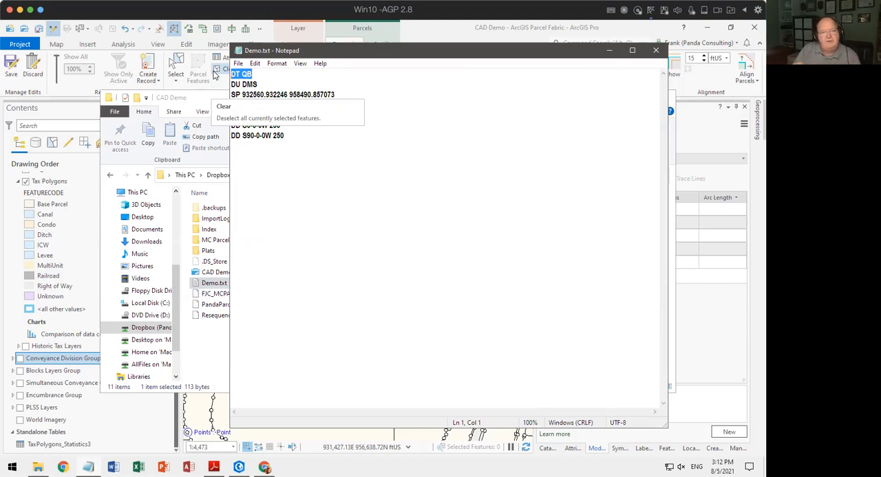
click(264, 72)
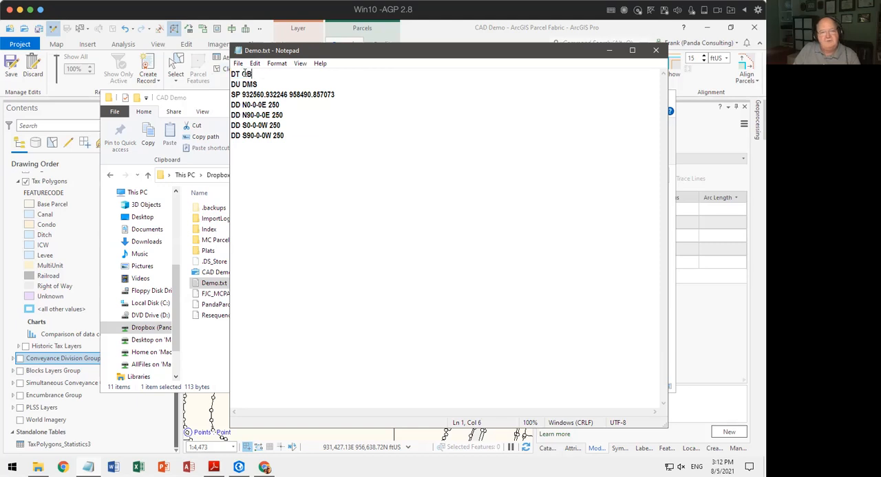
drag(252, 71, 267, 72)
click(269, 73)
drag(231, 84, 237, 84)
drag(243, 83, 264, 83)
click(291, 71)
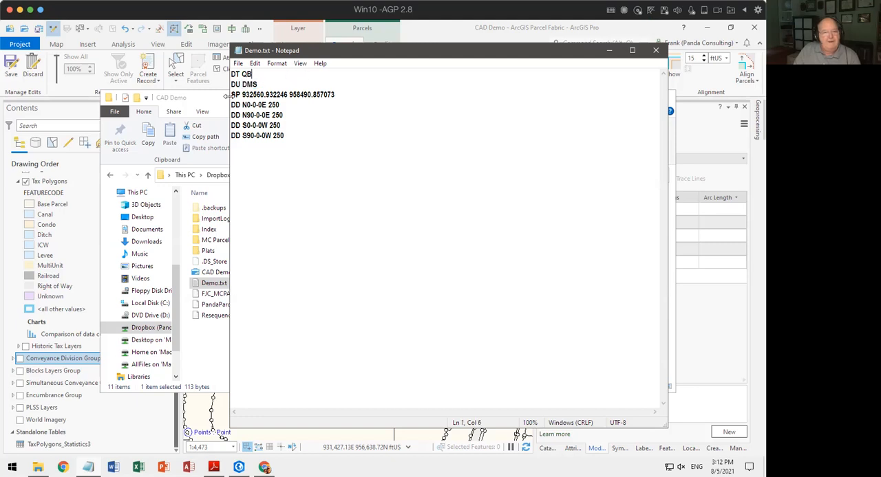
Examine the start point (SP) coordinates and the four direction-distance (DD) courses in the traverse file.
drag(232, 94, 238, 95)
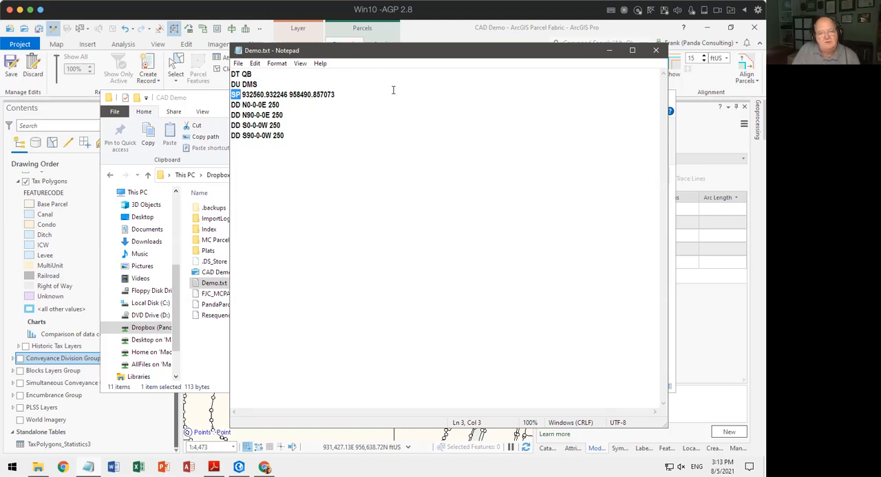
drag(242, 94, 340, 95)
click(339, 95)
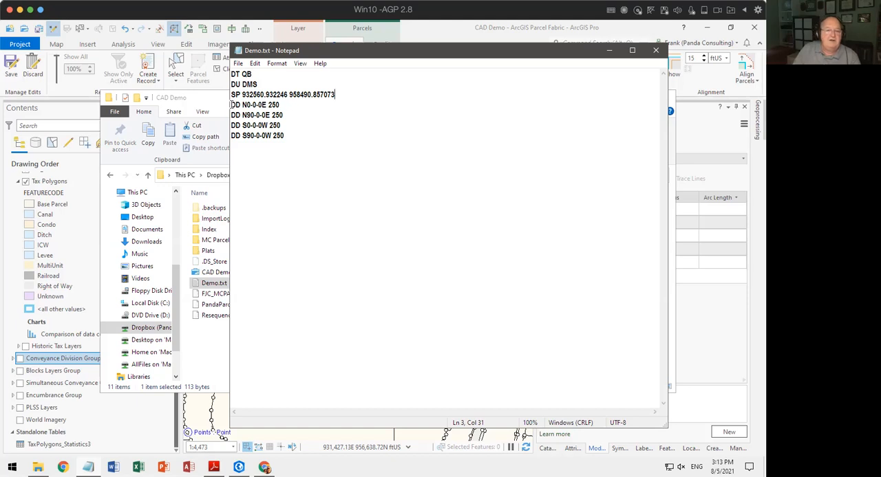
drag(232, 104, 242, 105)
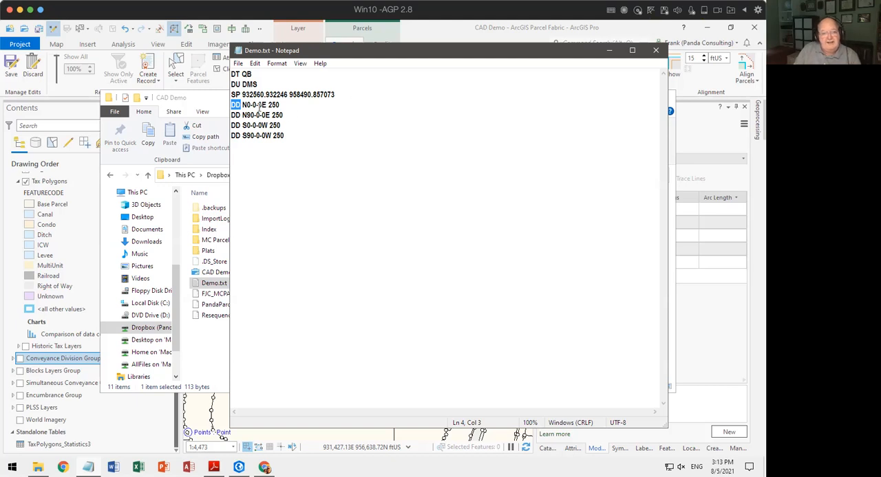
drag(242, 104, 283, 104)
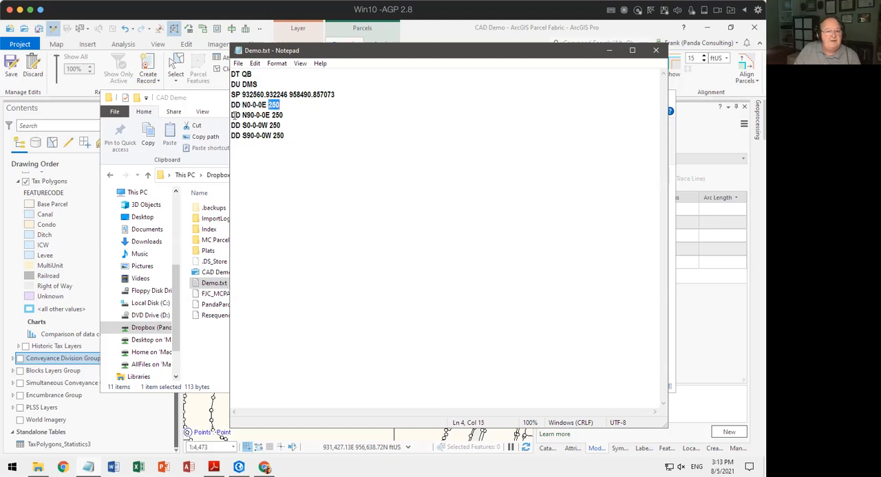
drag(243, 115, 268, 126)
click(274, 115)
click(270, 125)
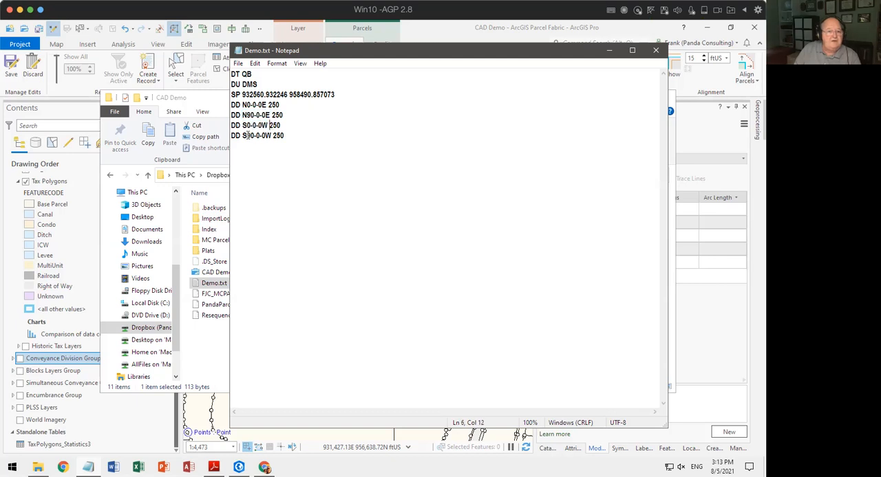
click(240, 136)
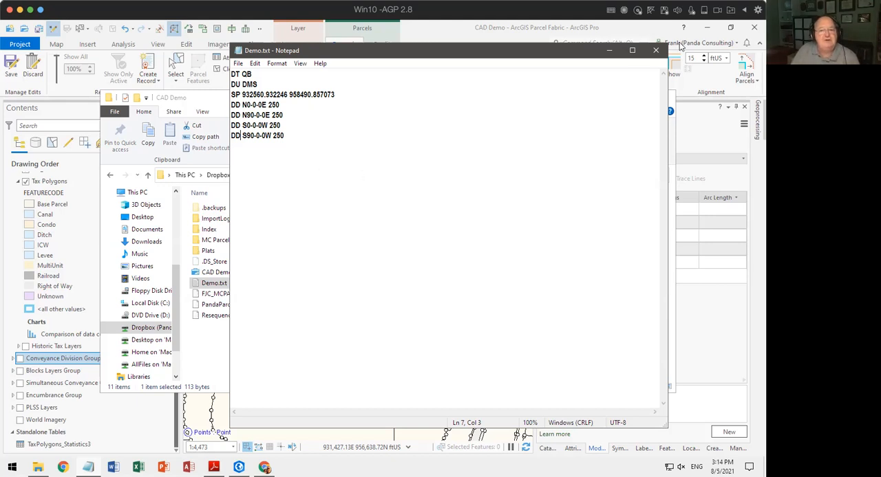
Close the traverse text file and its folder window, and exit the Traverse tool in ArcGIS Pro.
click(659, 52)
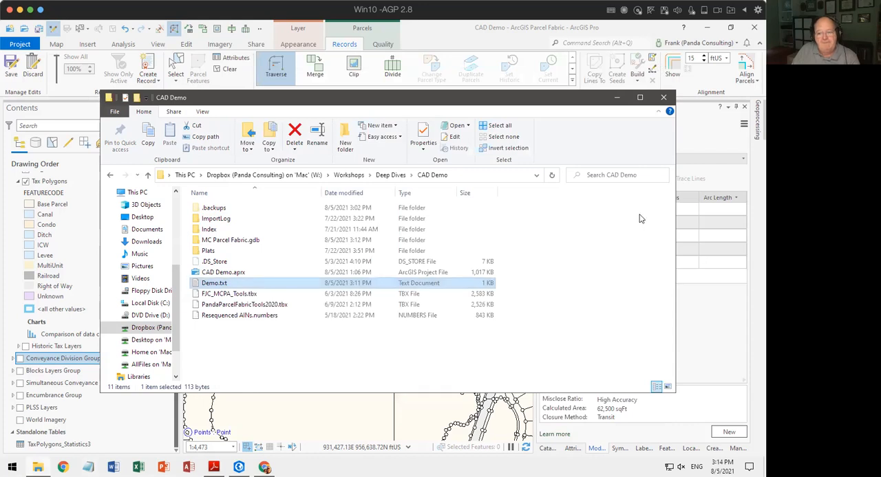
click(663, 97)
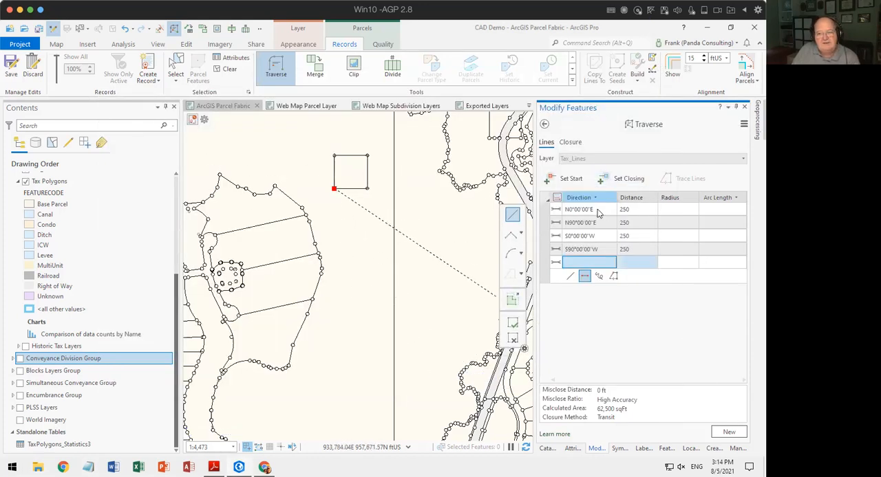
click(544, 125)
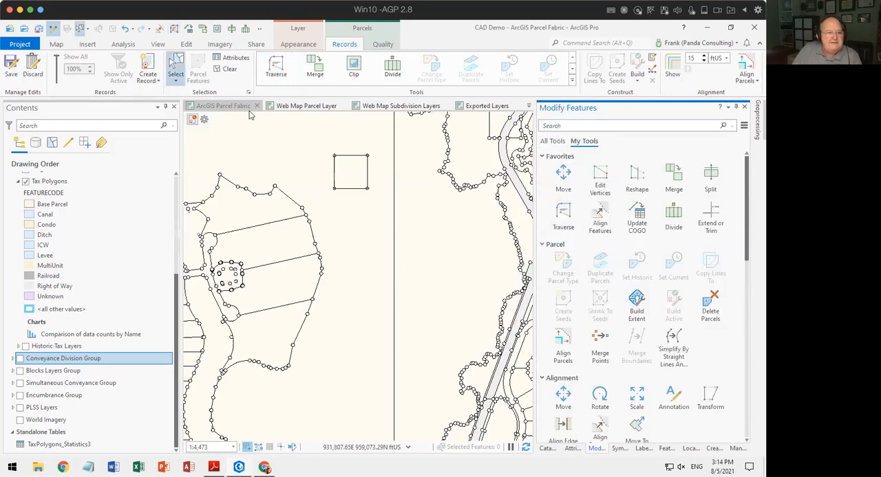
Select the four lines of the square traverse on the map, excluding the neighbouring parcel line, and delete them.
drag(307, 141, 379, 206)
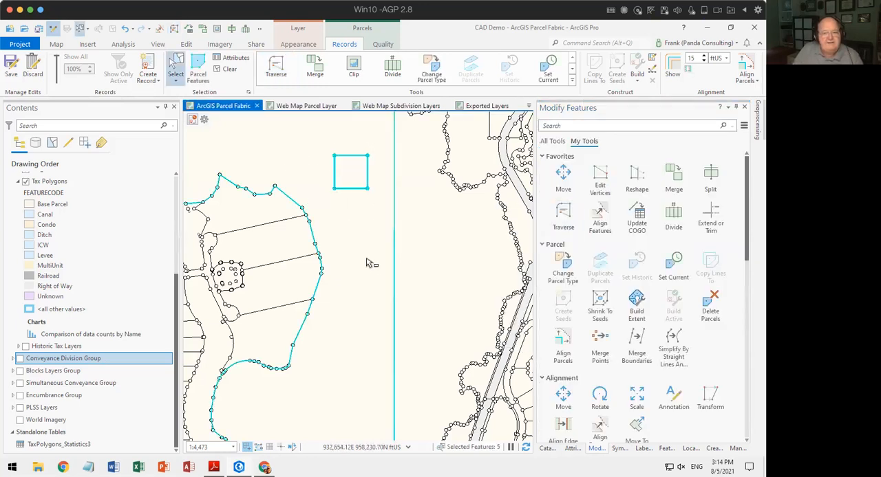
scroll(358, 211, down, 1)
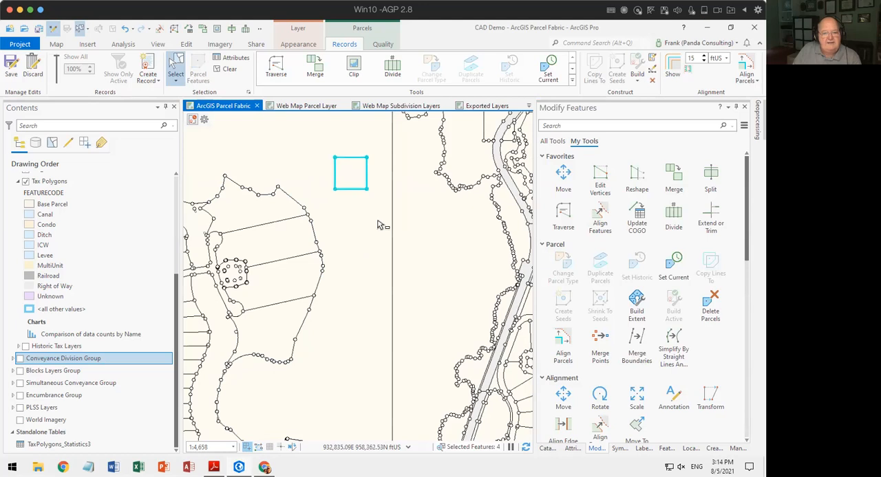
right_click(352, 192)
click(376, 227)
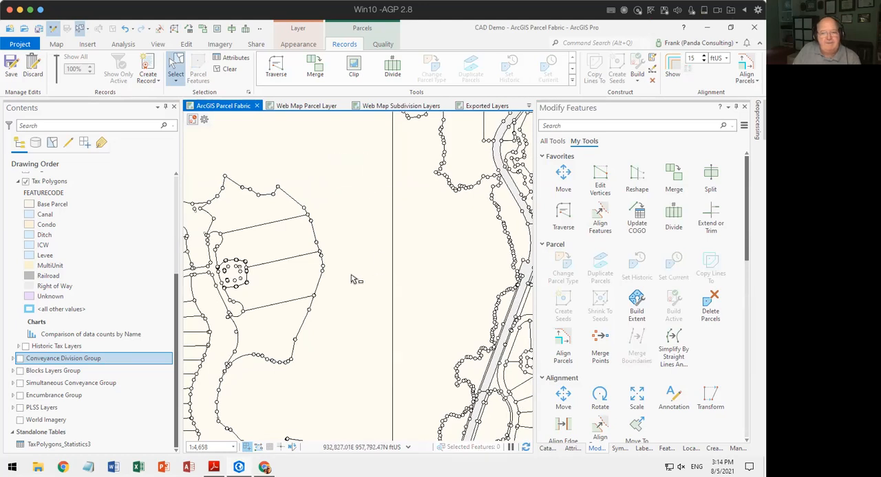
Start the Traverse tool and search the CAD Demo folder and its ImportLog and Plats subfolders for an ArcMap traverse file to import.
click(564, 216)
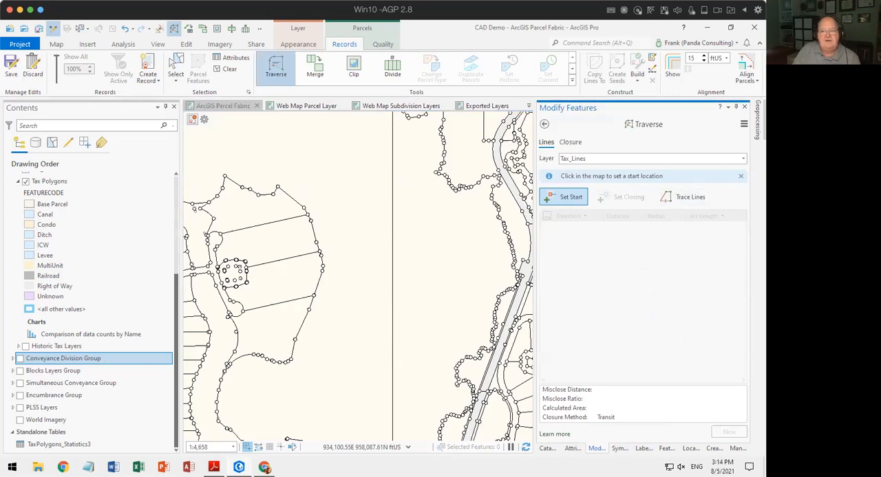
click(744, 123)
click(680, 108)
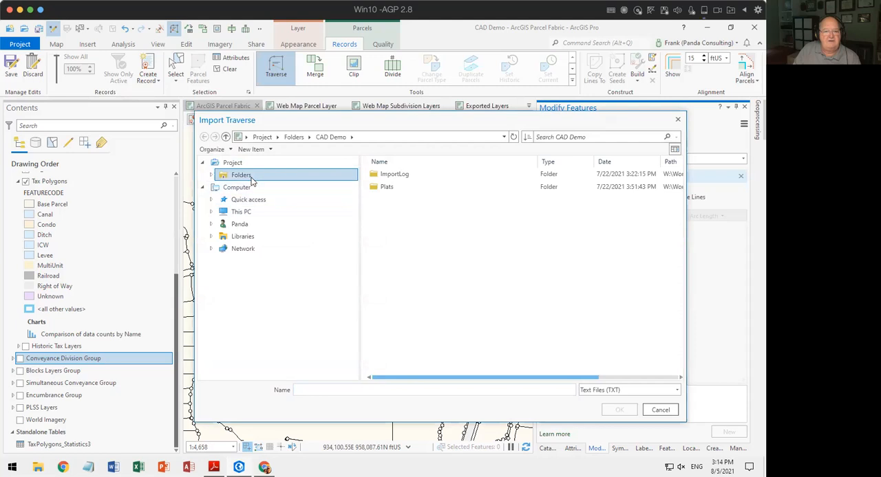
click(249, 177)
double_click(394, 176)
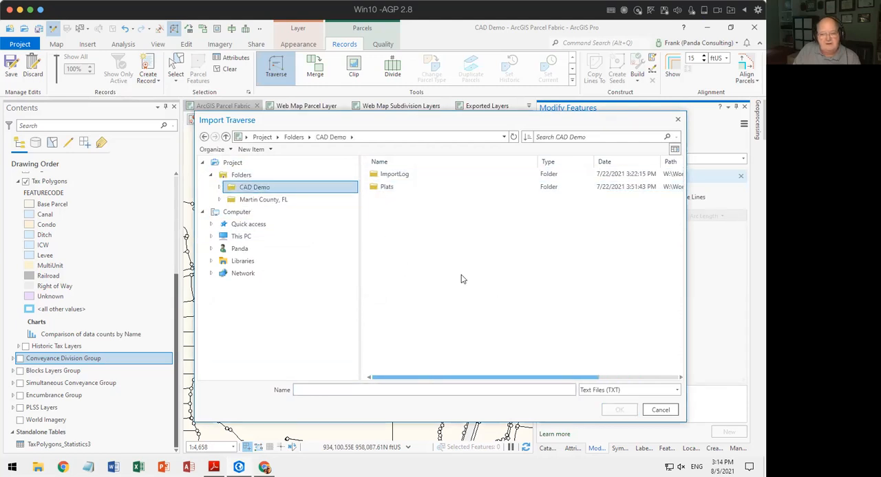
click(376, 189)
double_click(378, 174)
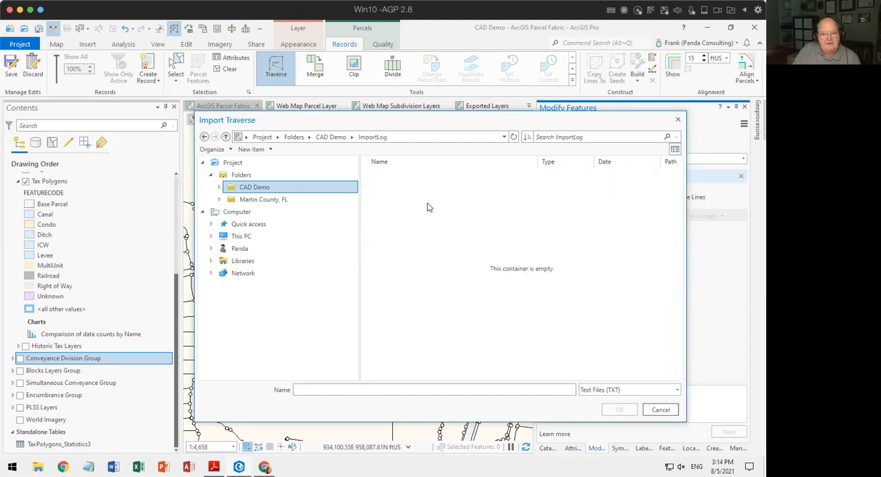
click(333, 140)
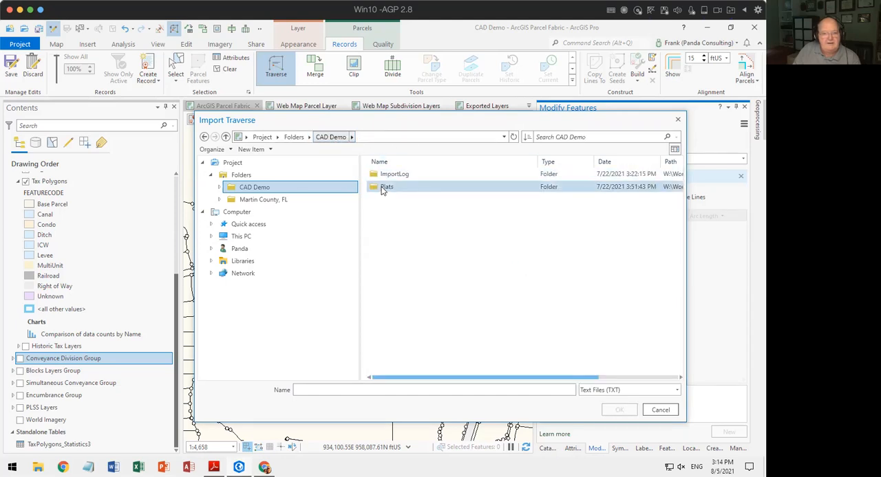
double_click(384, 188)
click(337, 138)
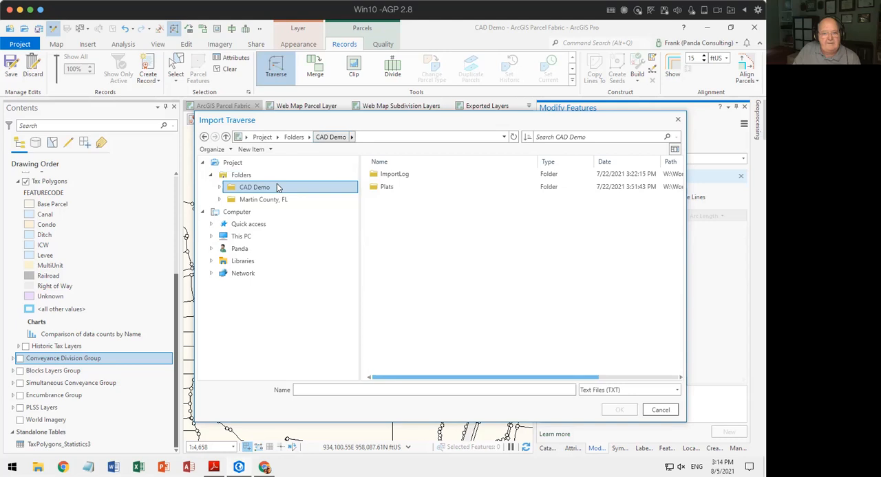
click(660, 410)
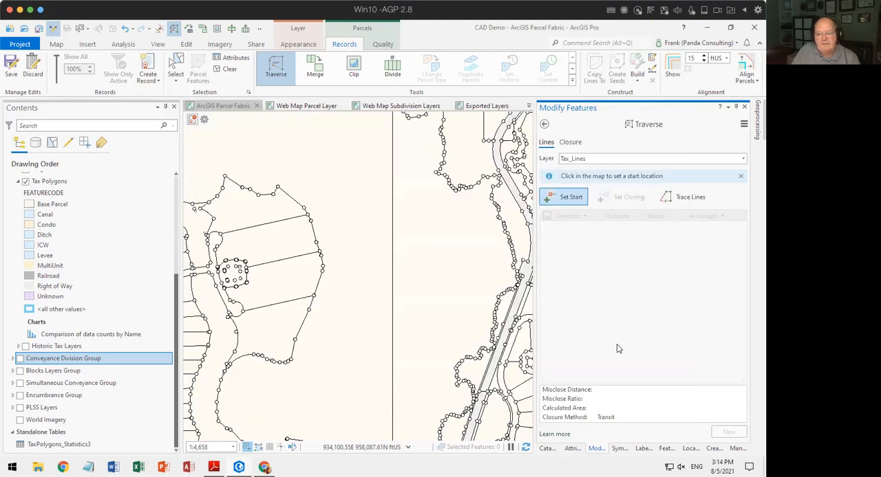
Refresh the project's folder connections in the Catalog.
click(546, 449)
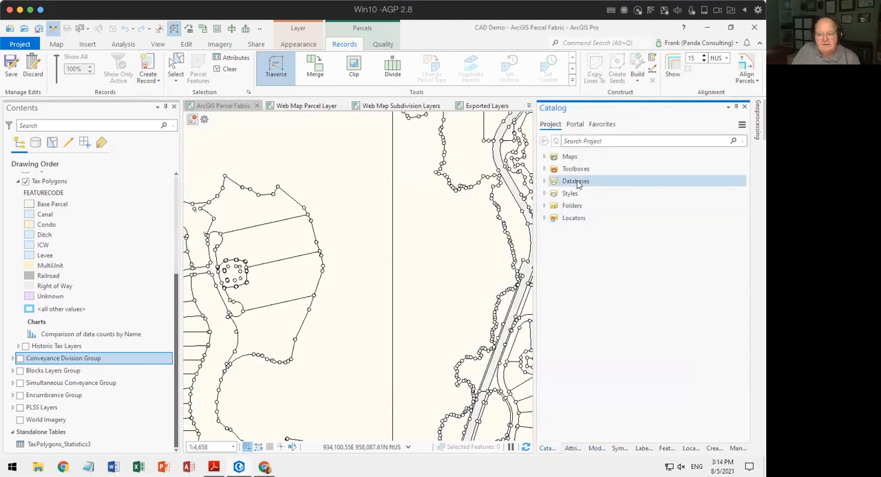
right_click(571, 209)
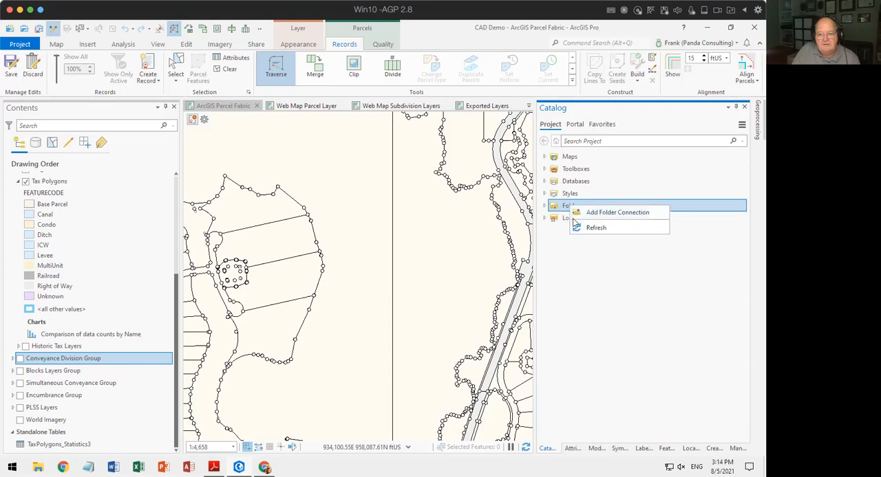
click(578, 230)
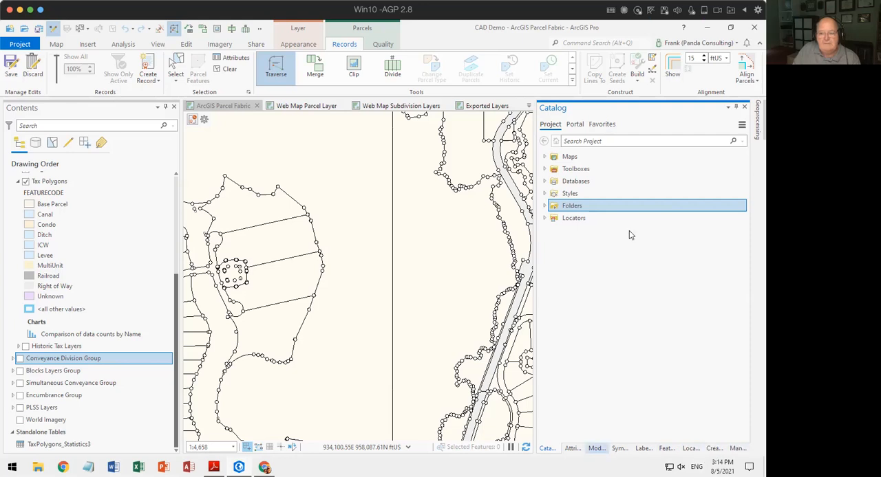
Restart the ArcMap traverse file import and look in the CAD Demo folder connection.
click(743, 124)
click(671, 121)
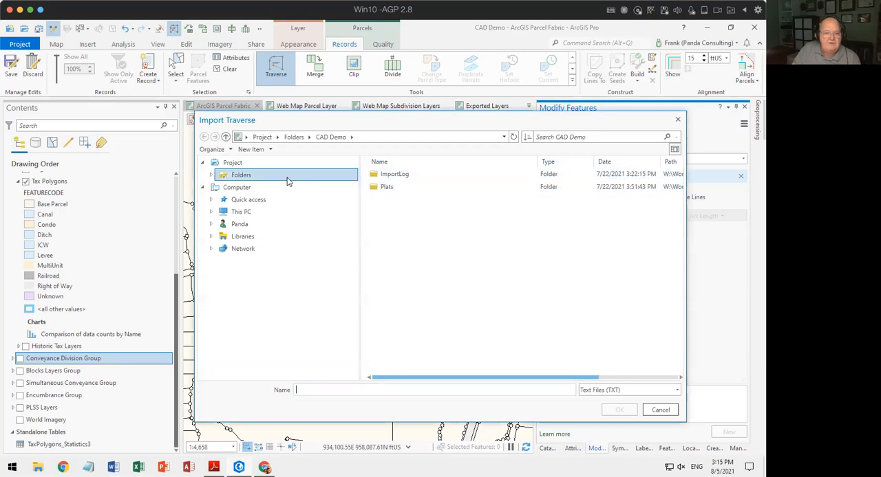
click(249, 178)
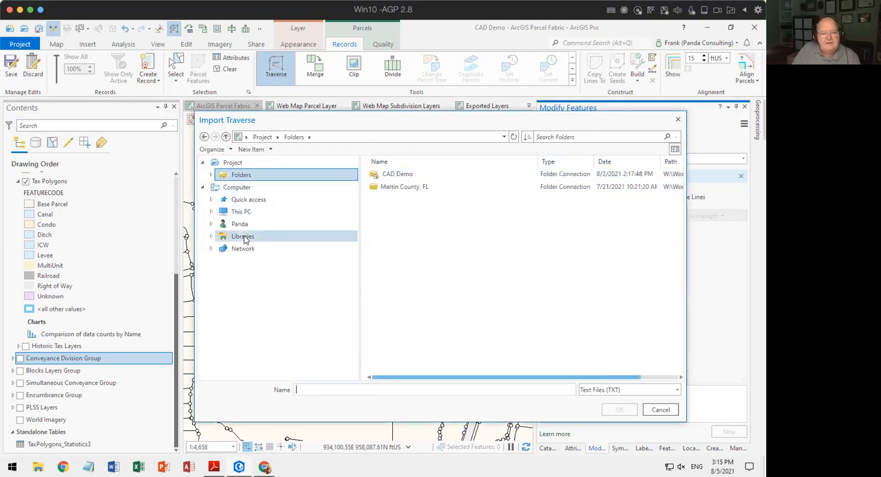
double_click(391, 175)
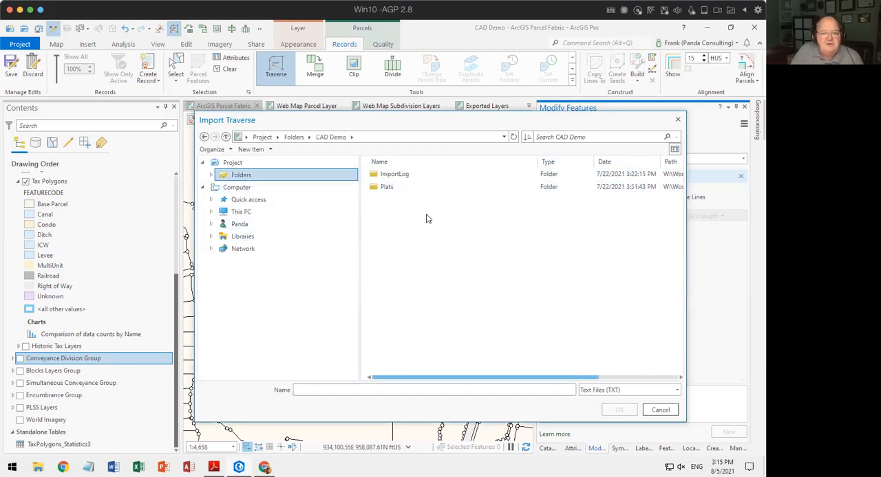
Browse from This PC to the Working folder of Union County on drive W: for the traverse text file.
click(240, 212)
double_click(398, 304)
scroll(395, 346, down, 1)
double_click(389, 366)
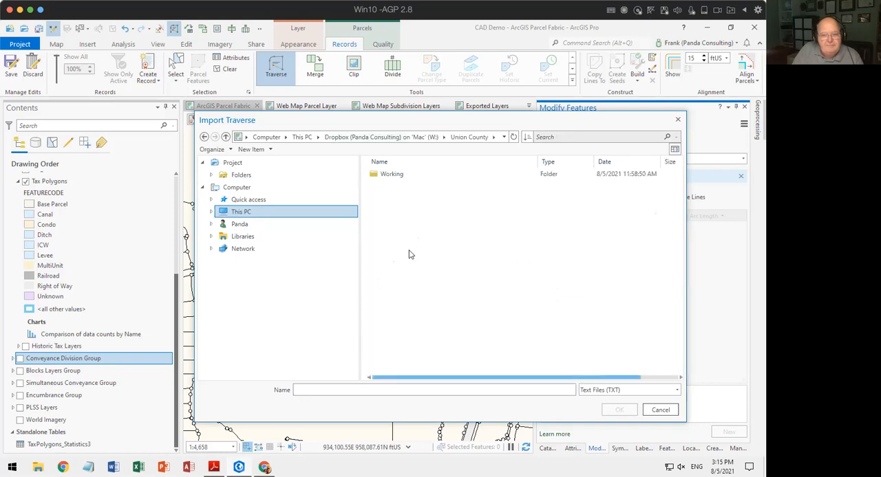
double_click(391, 176)
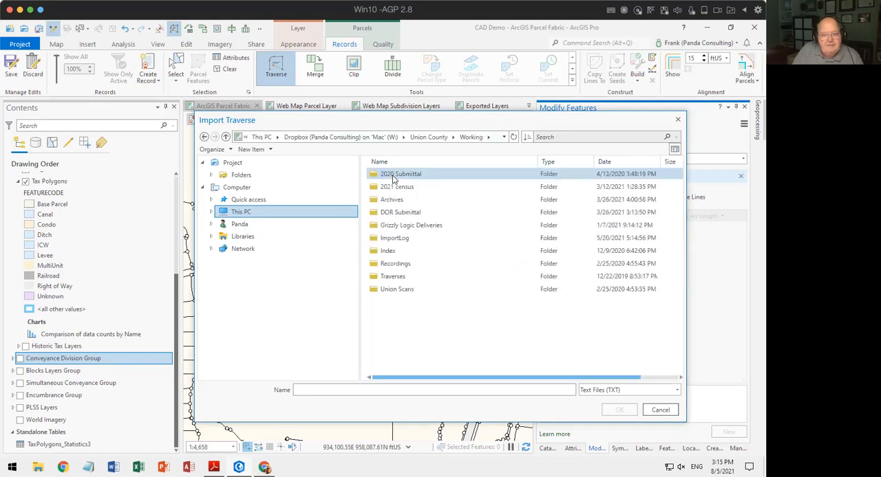
Look through the Workshops folder on drive W: for the location of the traverse text file.
click(379, 139)
scroll(423, 361, down, 3)
double_click(420, 363)
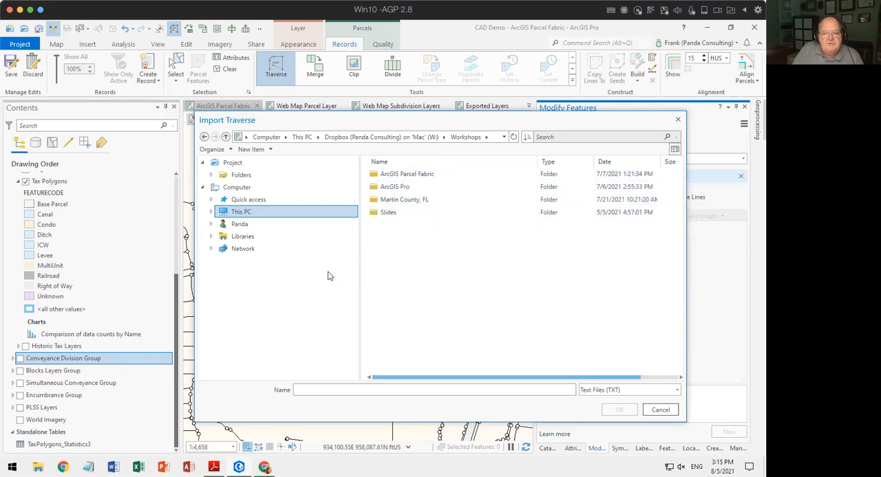
click(241, 212)
click(447, 249)
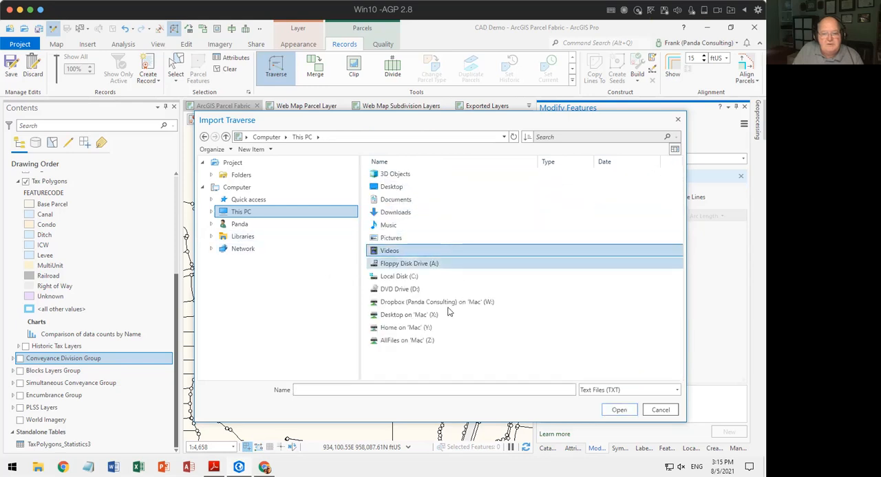
double_click(409, 303)
click(466, 327)
scroll(472, 337, down, 1)
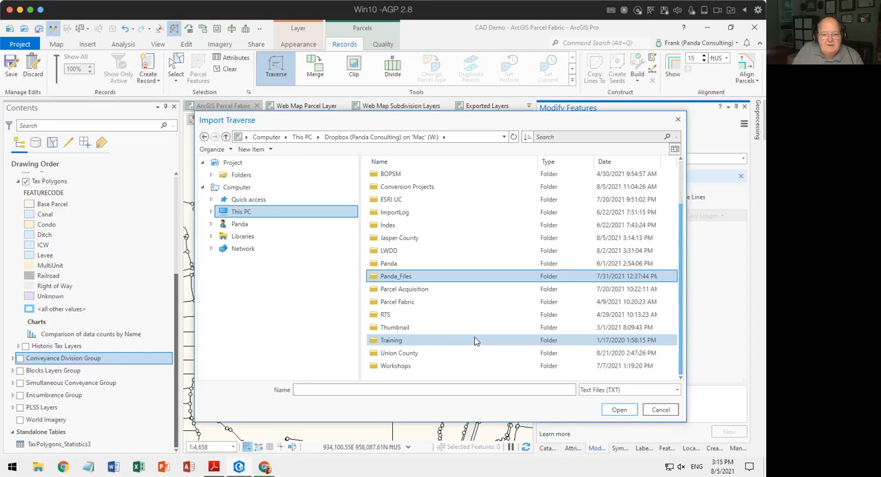
double_click(395, 366)
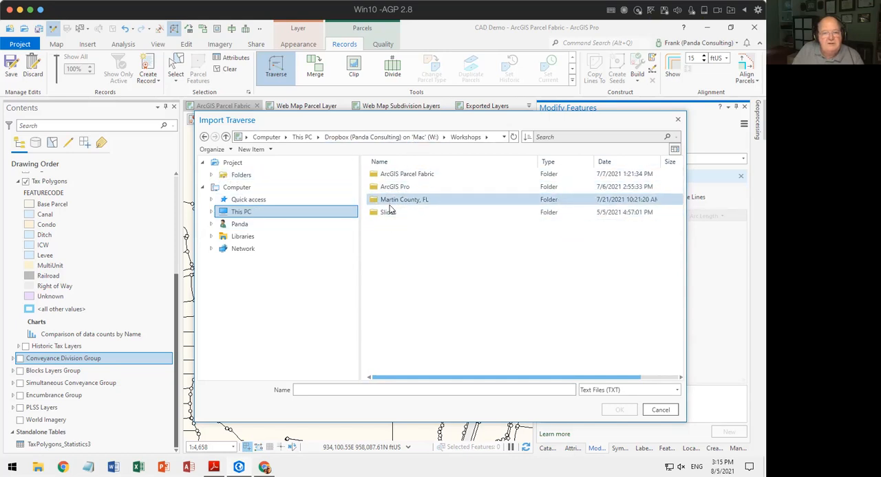
Recheck the CAD Demo project folder for the traverse file and cancel the import.
click(239, 176)
double_click(378, 177)
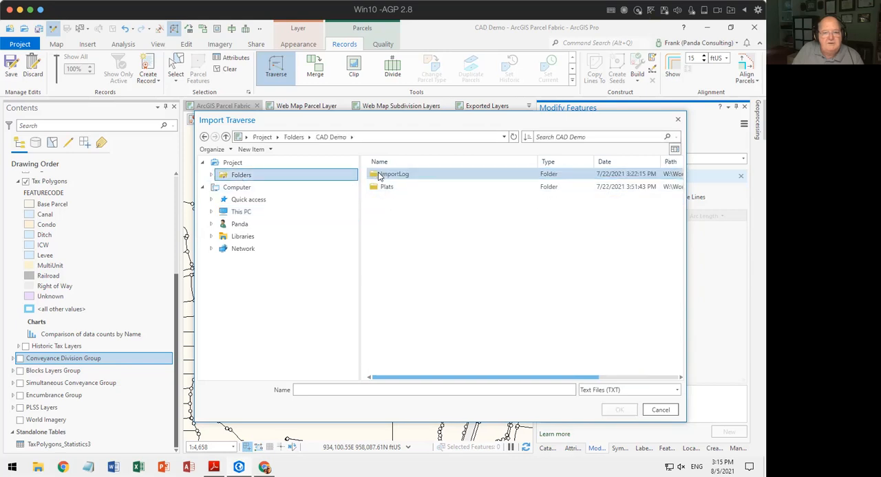
click(659, 411)
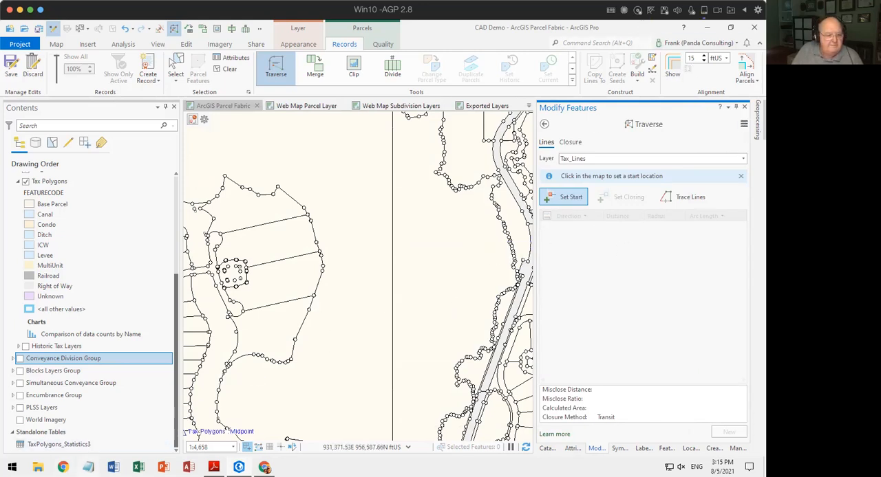
In File Explorer, locate Demo.txt in the Workshops > Deep Dives > CAD Demo folder on drive W:, then close the window.
key(super+e)
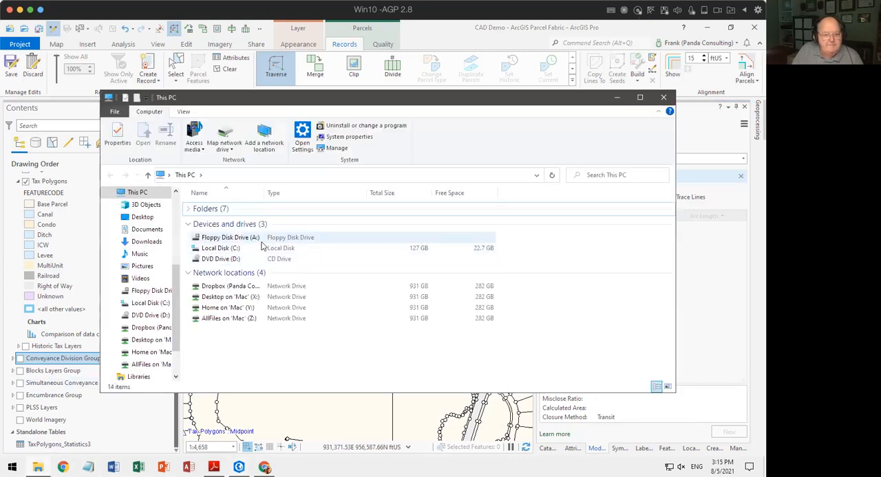
click(234, 289)
double_click(234, 289)
scroll(227, 337, down, 5)
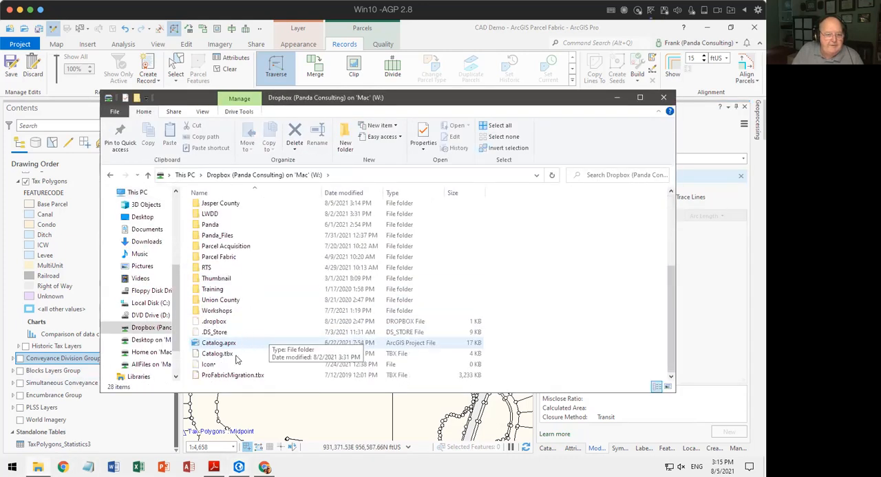
double_click(216, 311)
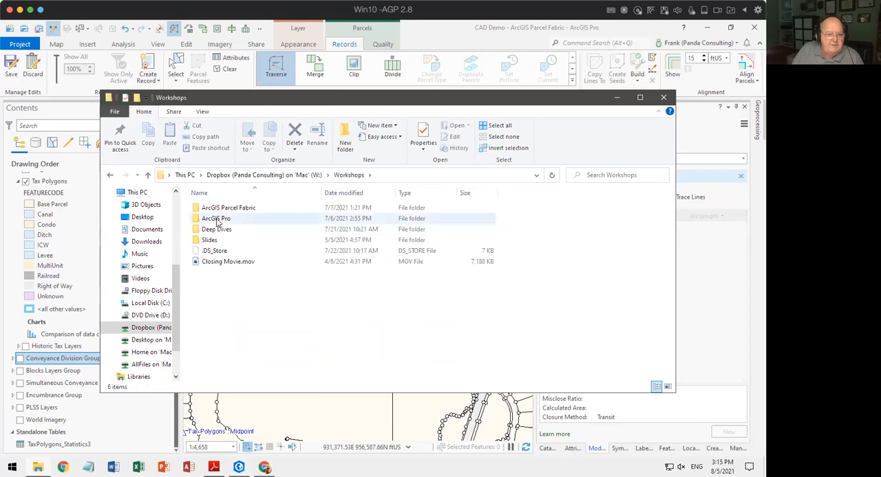
double_click(219, 230)
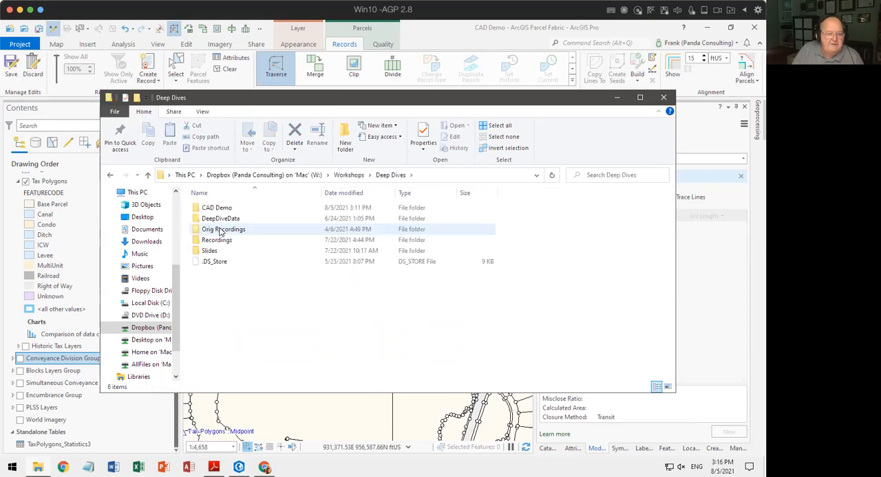
double_click(219, 208)
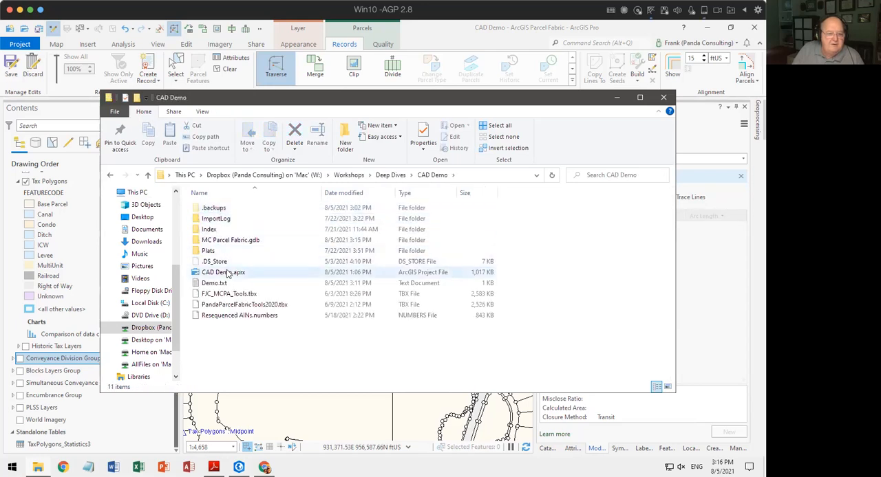
click(214, 285)
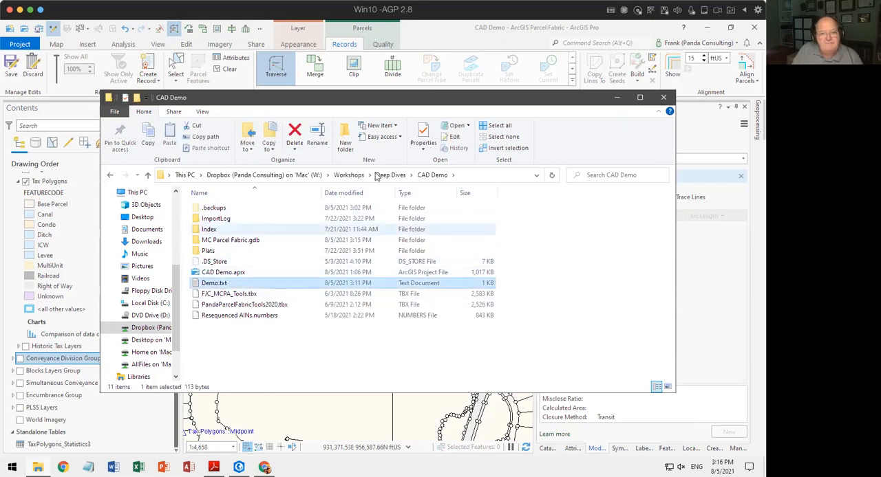
click(663, 98)
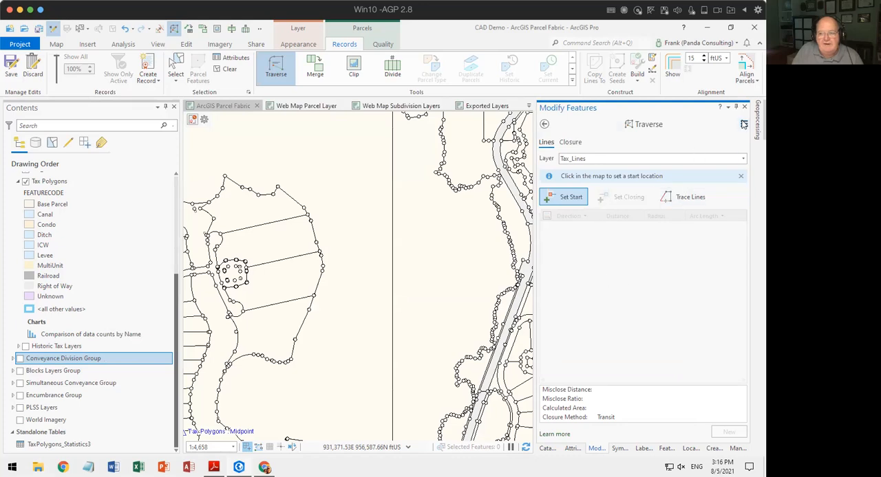
Check once more whether the import dialog offers Demo.txt in the CAD Demo folder, and cancel the import.
click(743, 124)
click(688, 122)
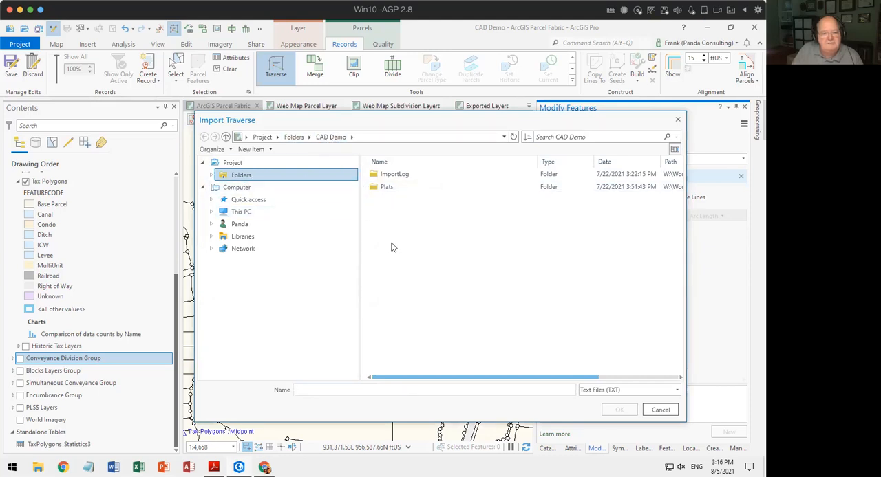
click(665, 410)
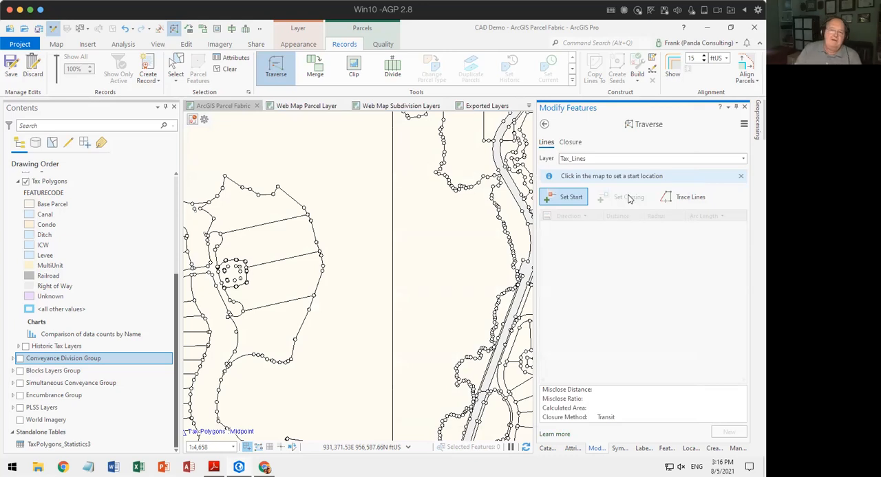
Review the Traverse tool's options for importing, exporting and force-closing a traverse.
click(743, 126)
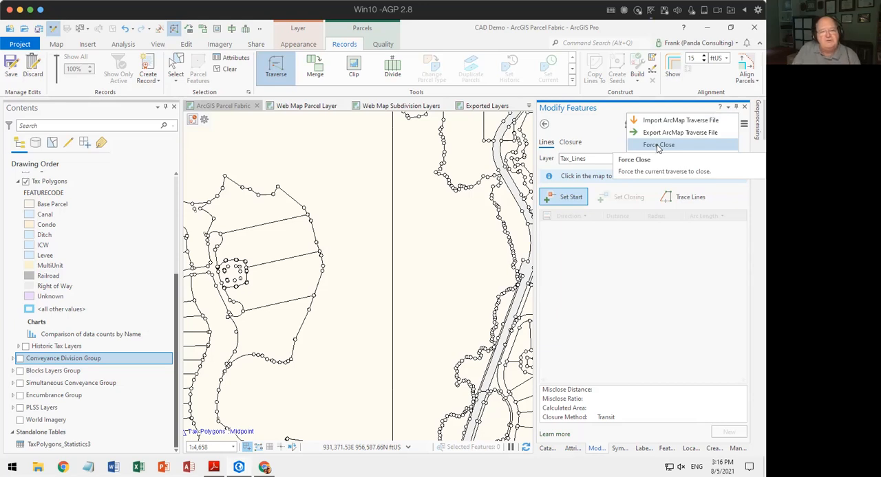
click(570, 130)
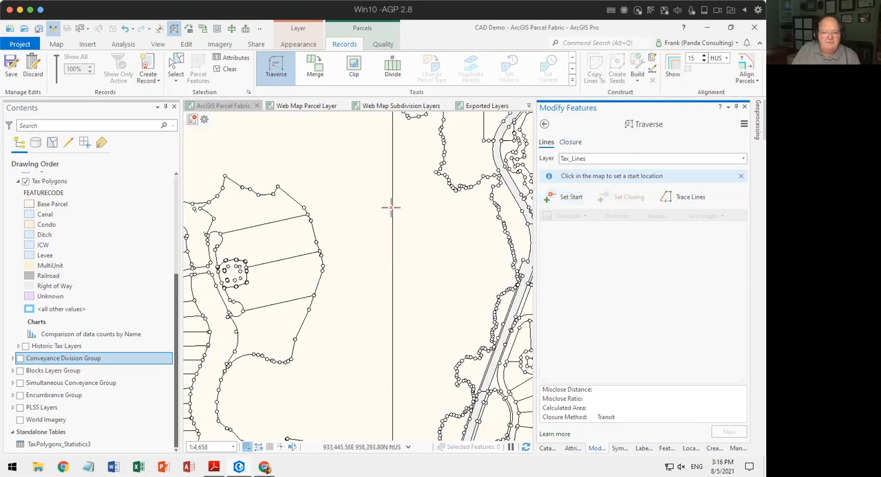
Start a Tax_Lines traverse in the open area and enter courses N0°00'00"E and N90°00'00"E, each 250 ft.
click(339, 209)
click(332, 205)
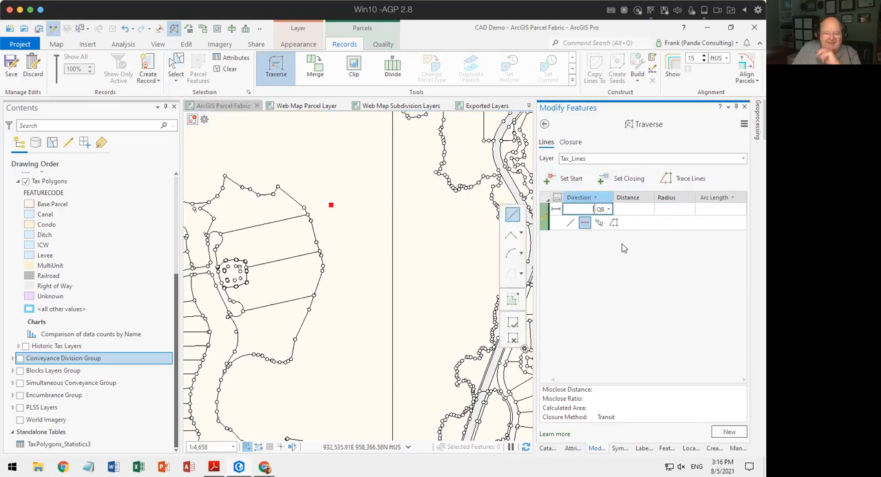
text(n)
key(Tab)
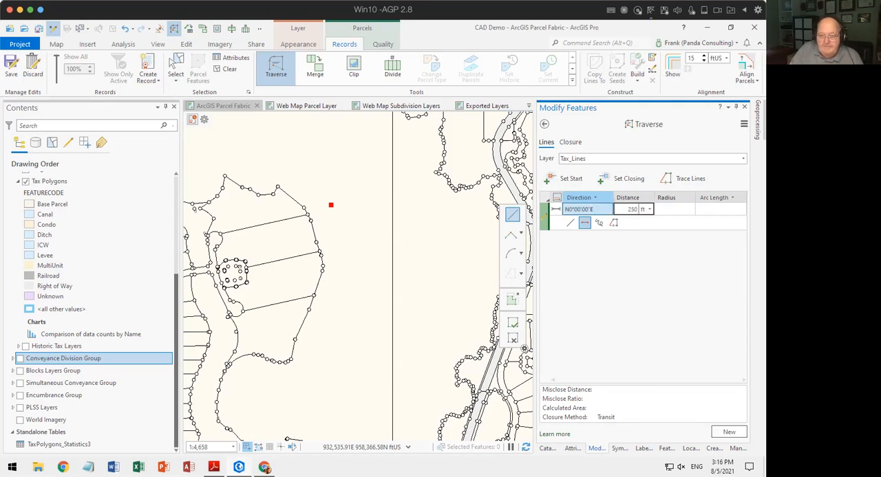
key(Return)
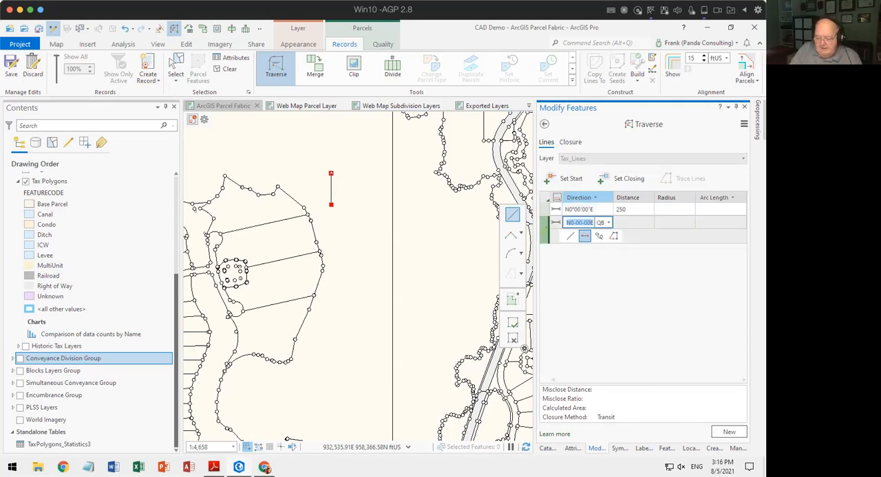
text(e)
key(Tab)
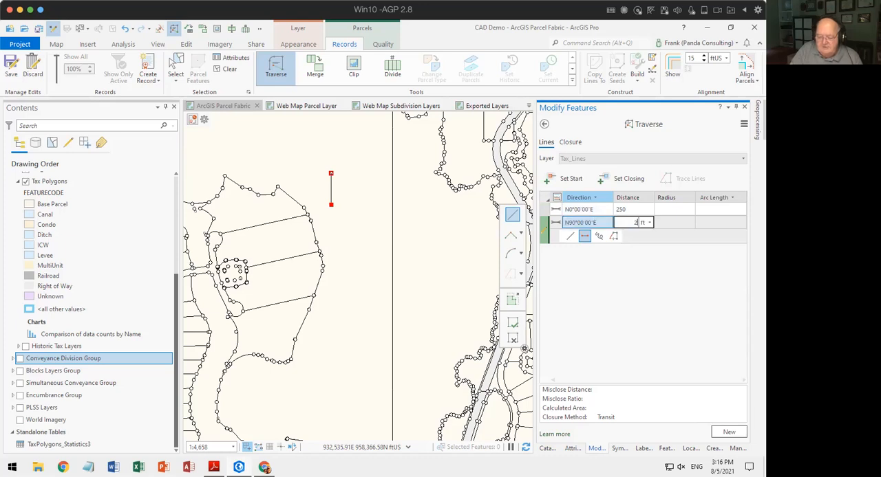
key(Return)
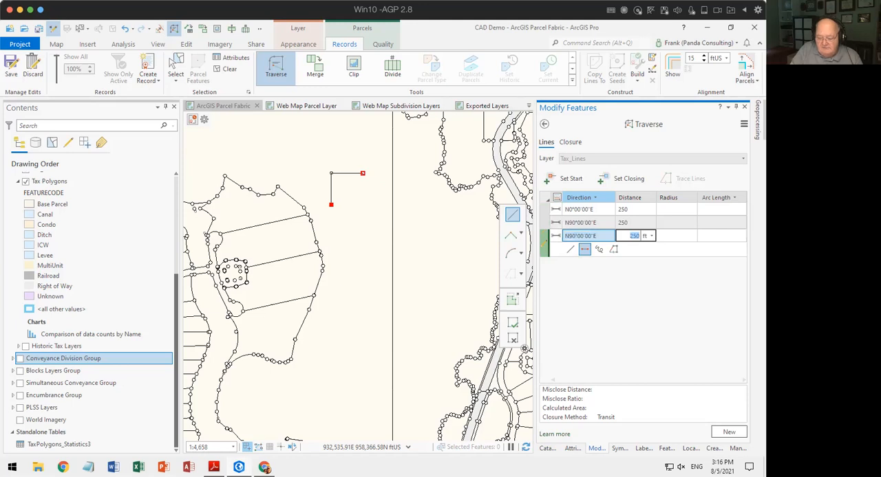
Add a third course of N90°00'00"E, 250 ft, and a fourth course of S90°00'00"W, 249 ft.
key(Return)
text(90-3)
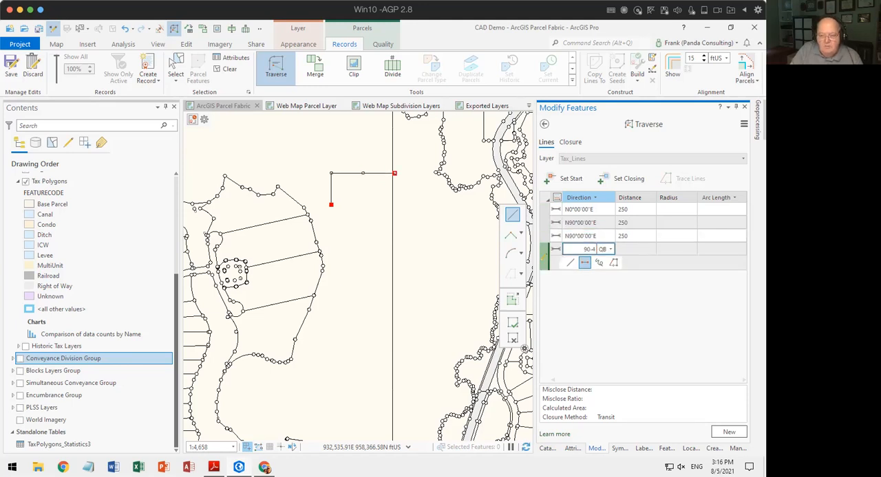
key(Tab)
text(249)
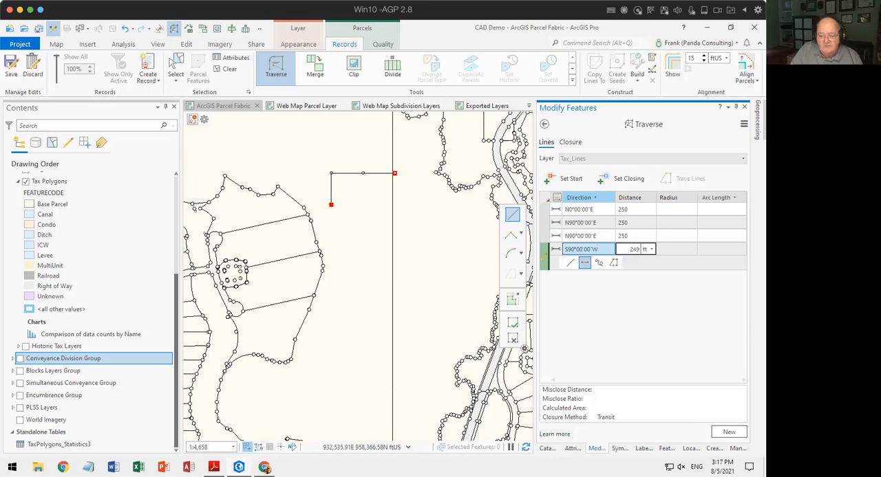
key(Return)
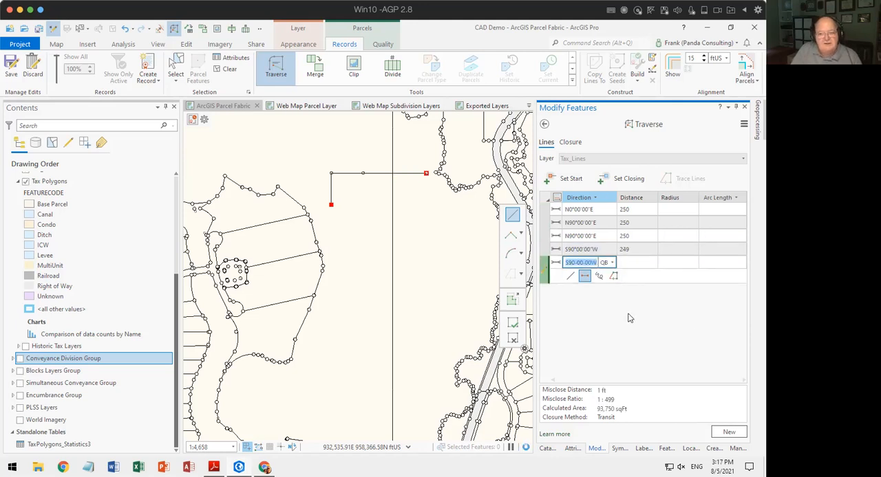
Set the fourth course's distance to 248 ft and the third course's direction to S0°00'00"W.
click(633, 249)
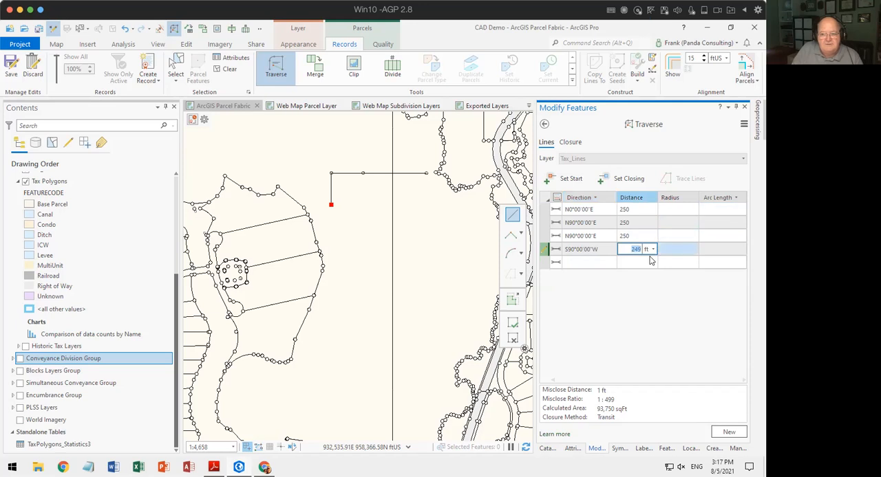
text(2)
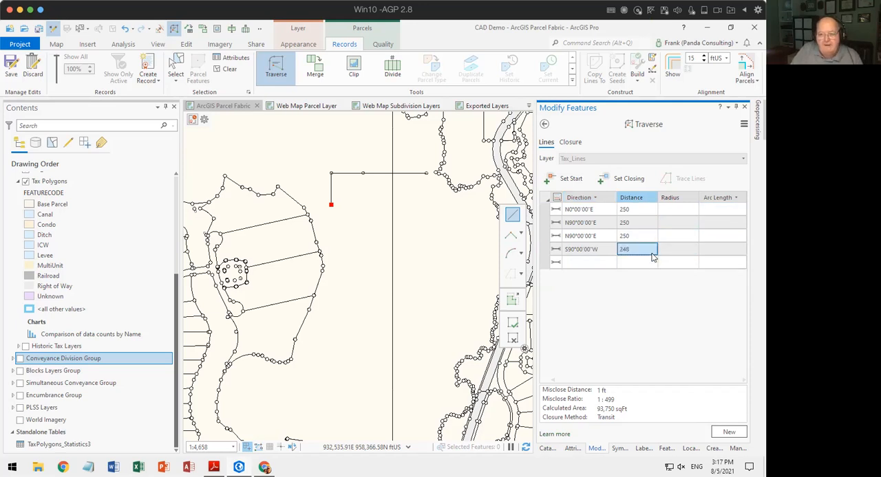
key(Return)
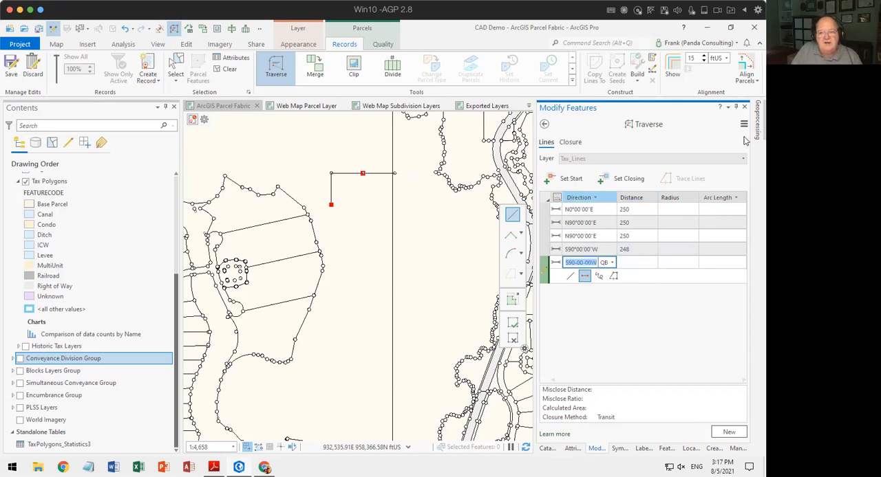
click(594, 251)
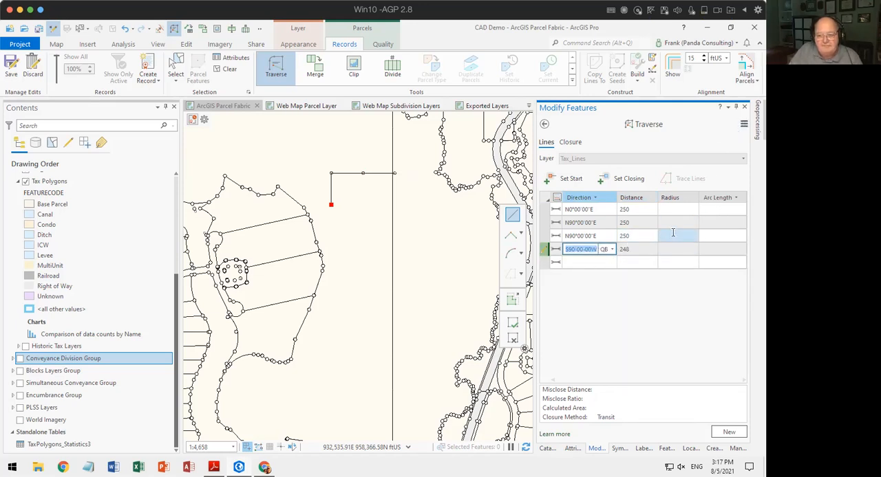
click(590, 238)
text(0-2)
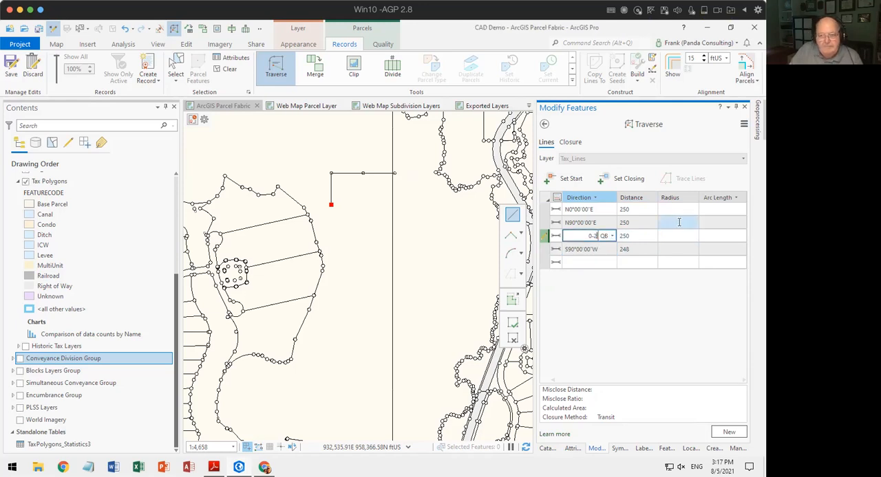
key(Tab)
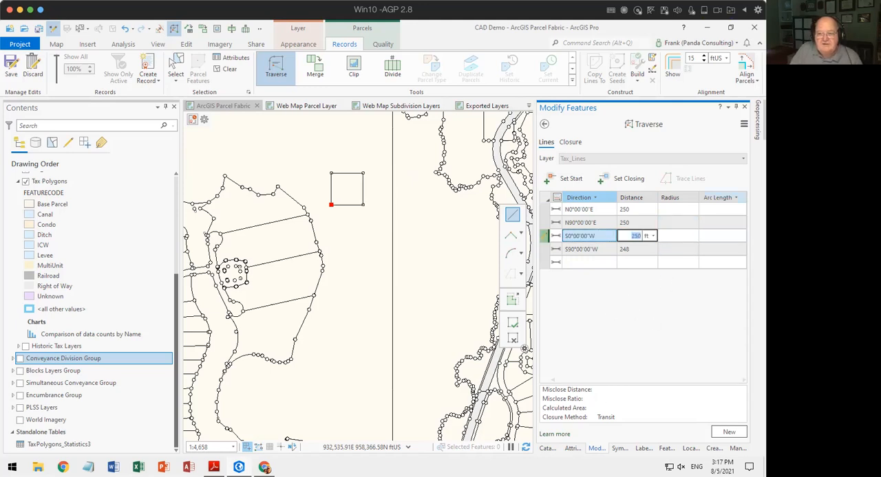
Check the Traverse options, try the "Snap last line to close" closure method, and examine the last course's adjusted and residual values.
click(744, 124)
click(673, 145)
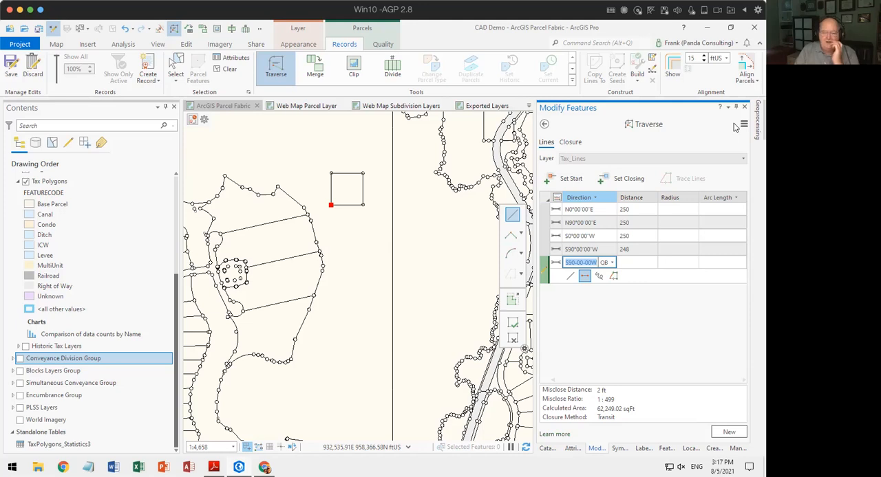
click(570, 143)
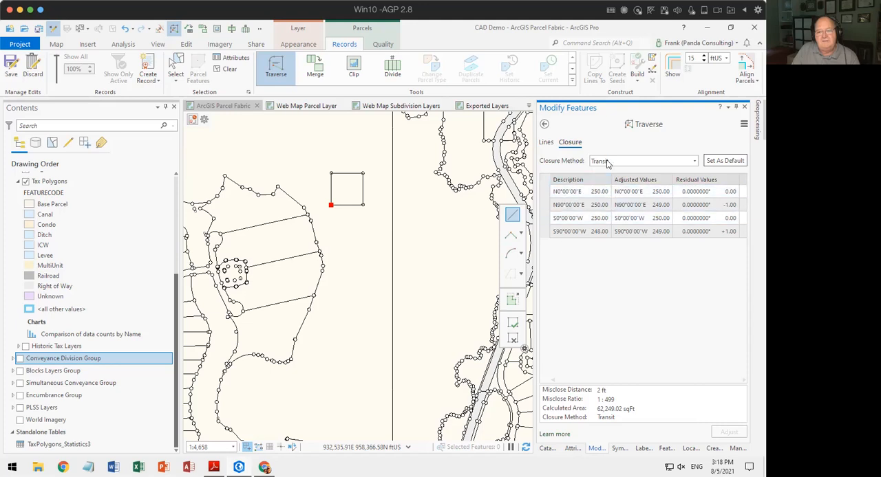
click(695, 162)
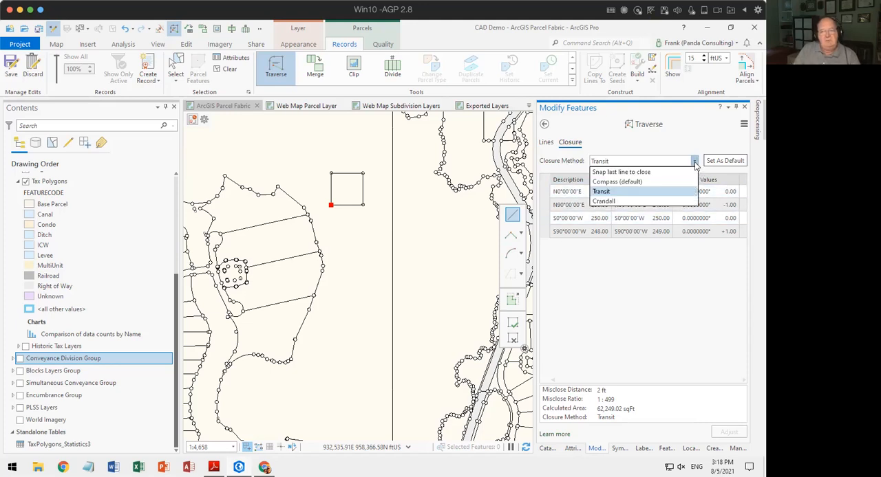
click(648, 173)
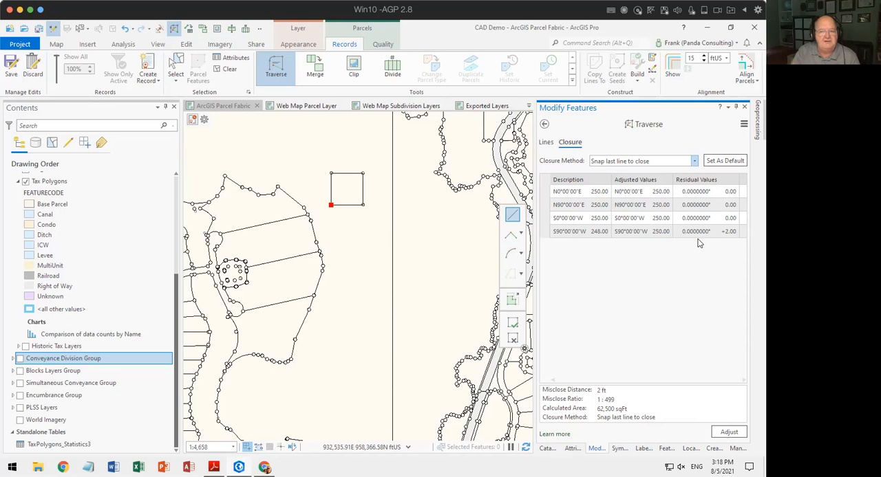
click(731, 233)
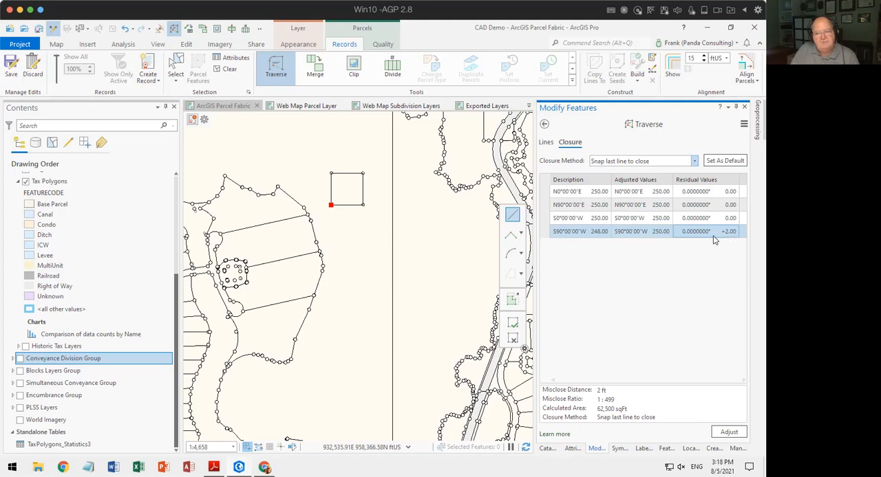
click(694, 222)
click(695, 232)
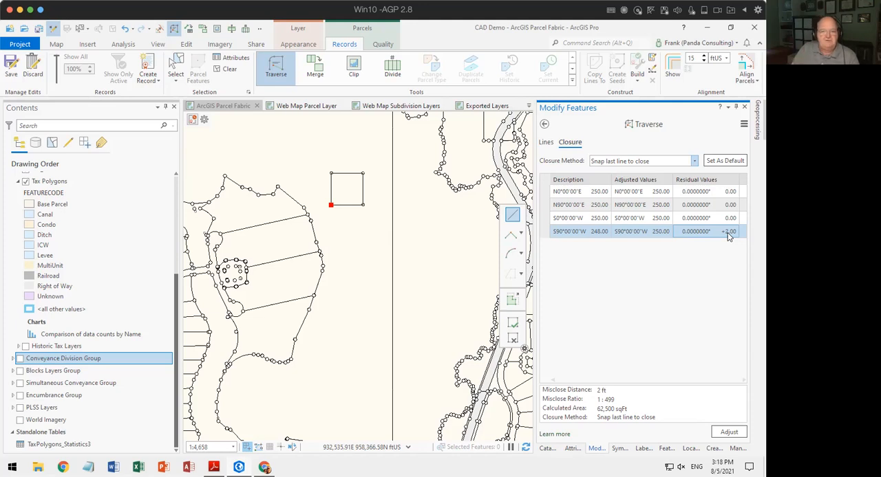
Compare the adjusted and residual values under the Compass and Transit closure methods.
click(694, 161)
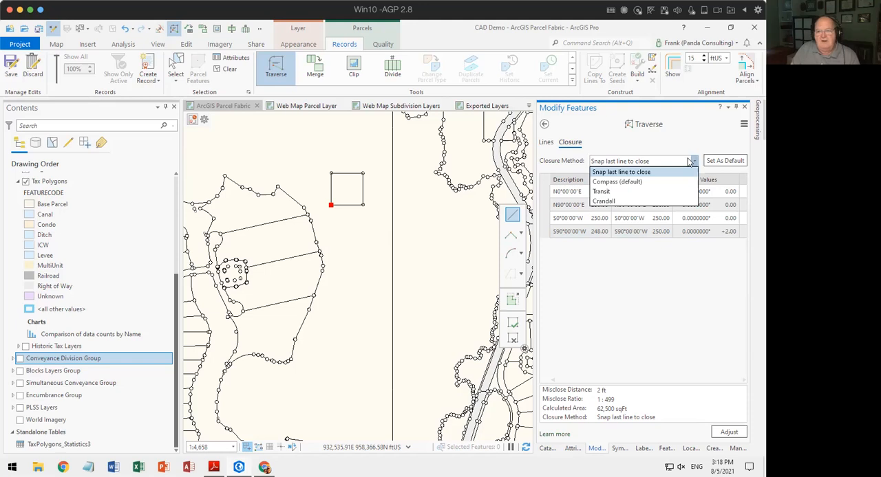
click(630, 182)
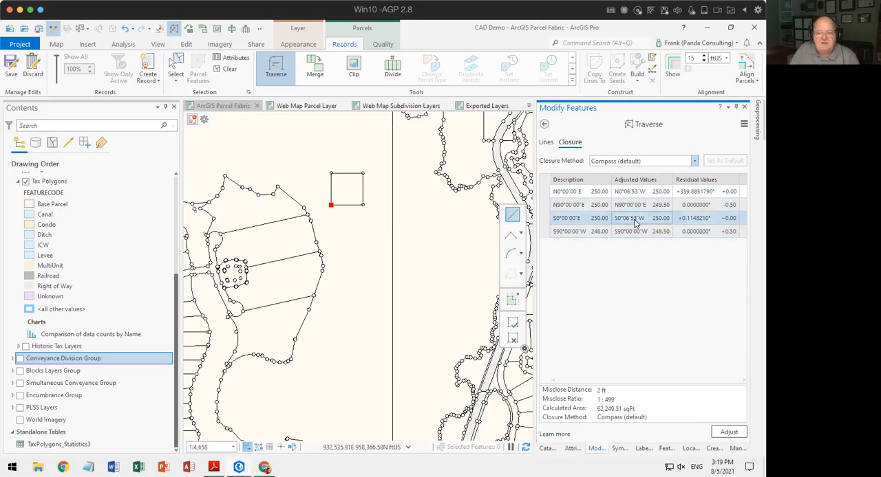
click(695, 163)
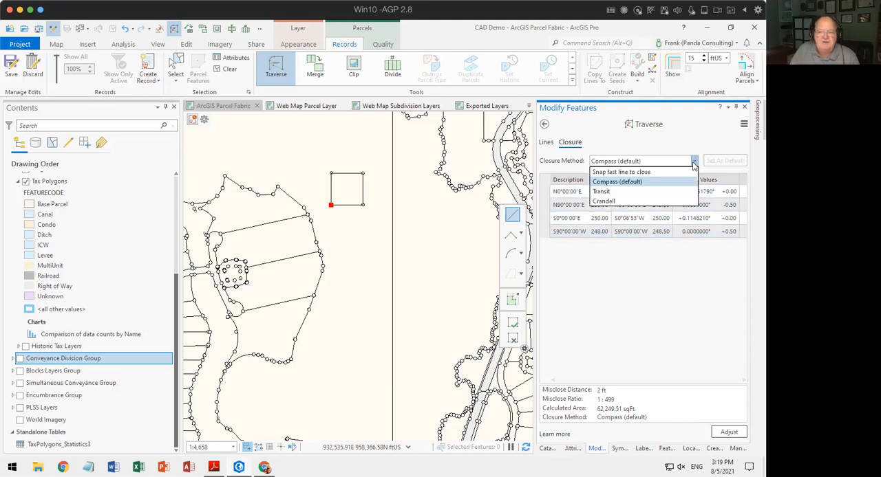
click(617, 193)
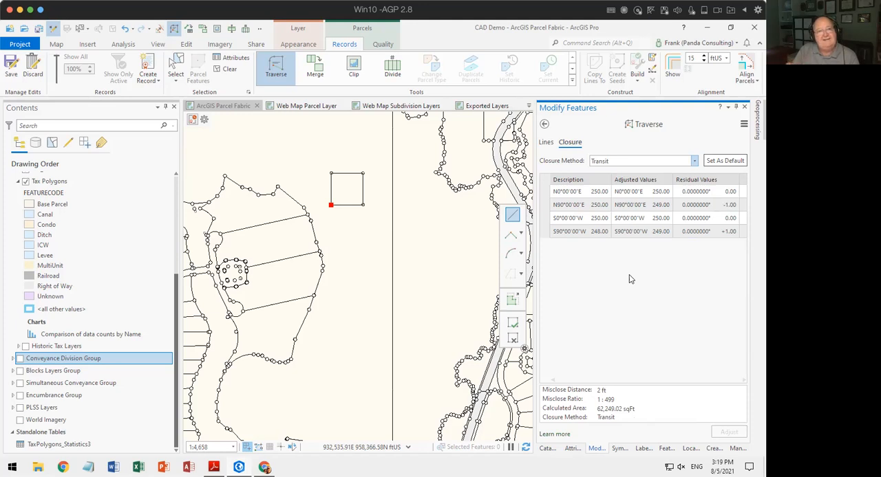
Adjust the traverse with the Crandall closure method.
click(695, 161)
click(601, 198)
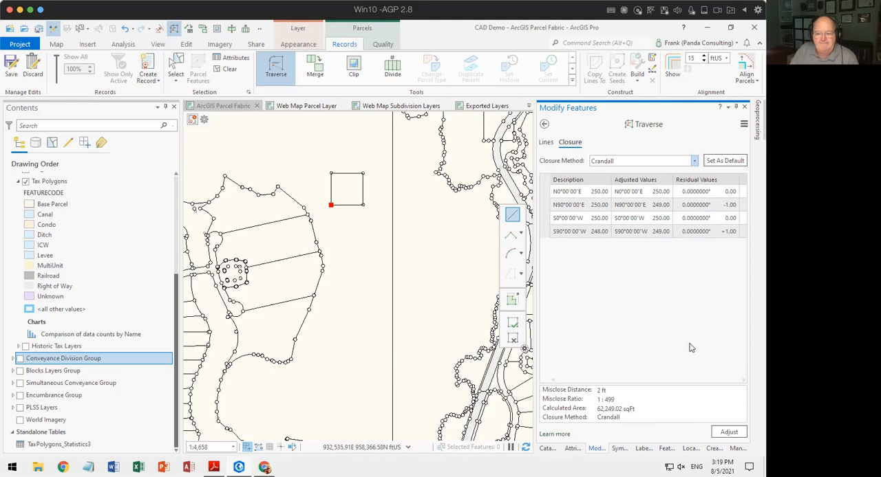
click(729, 432)
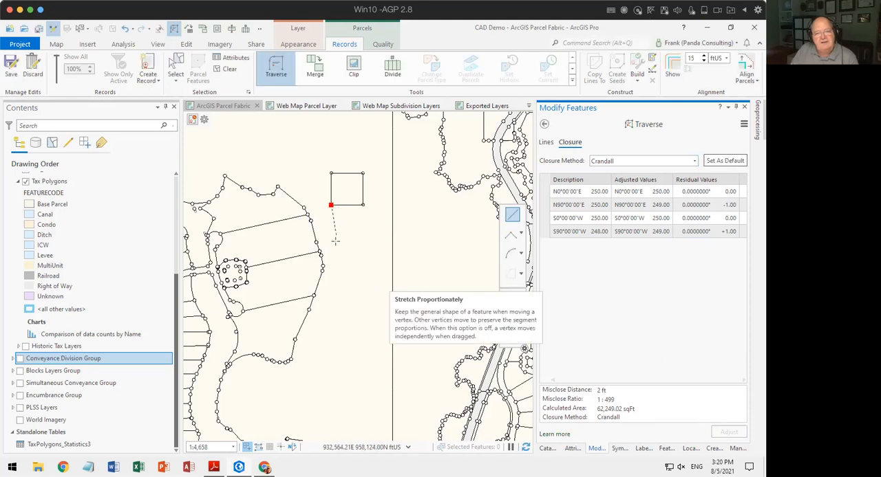
Select the four lines of the adjusted square and examine the attributes of its 248 ft line.
click(174, 67)
drag(320, 160, 379, 220)
ctrl+click(378, 218)
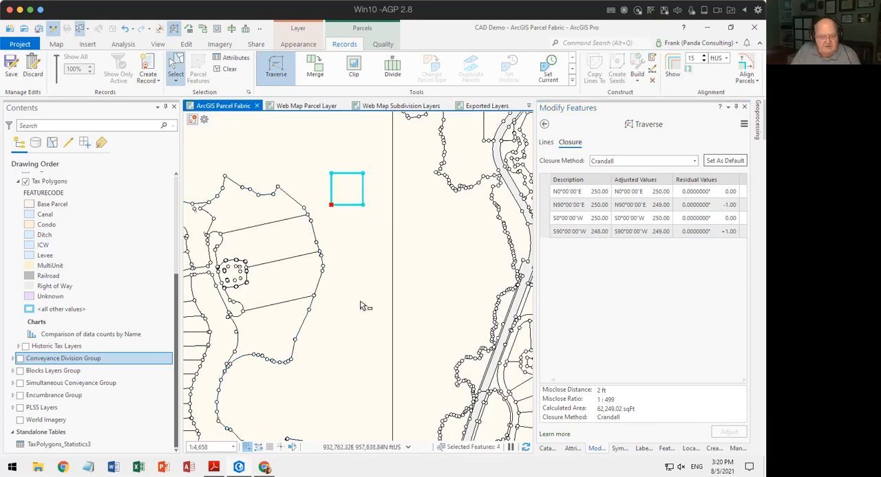
click(571, 448)
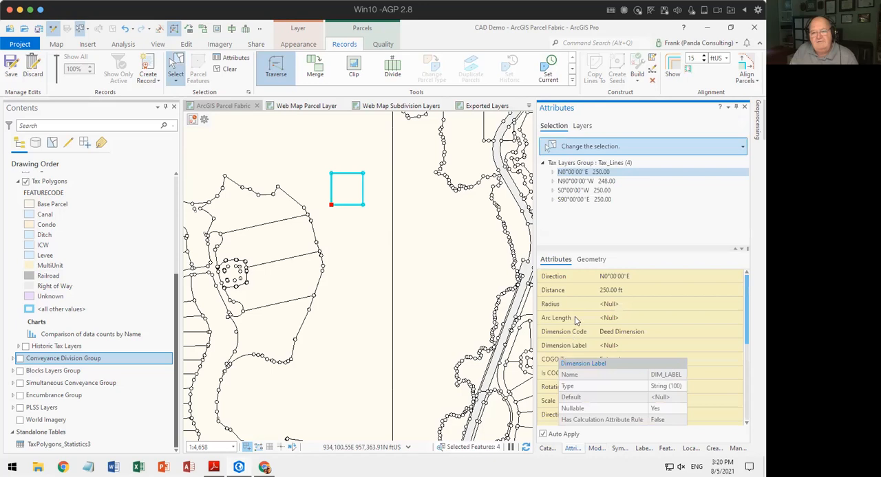
click(578, 182)
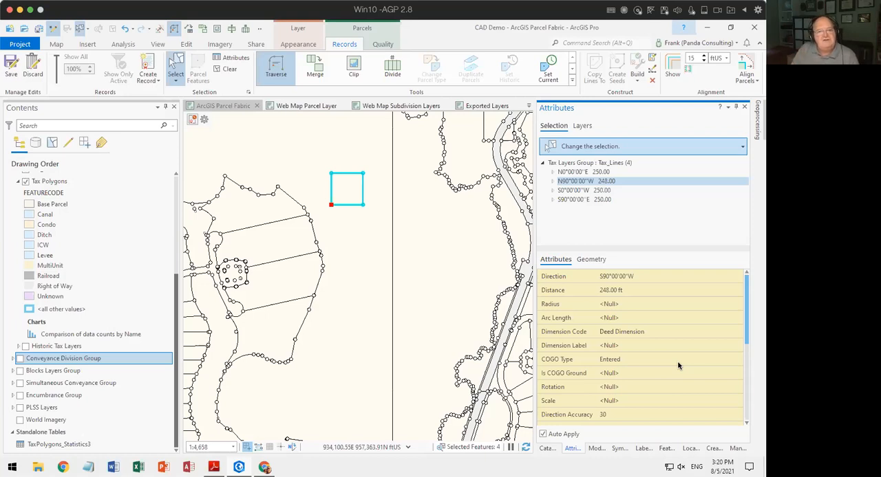
Clear the feature selection and start a new traverse from the Traverse tool's line entry.
click(227, 69)
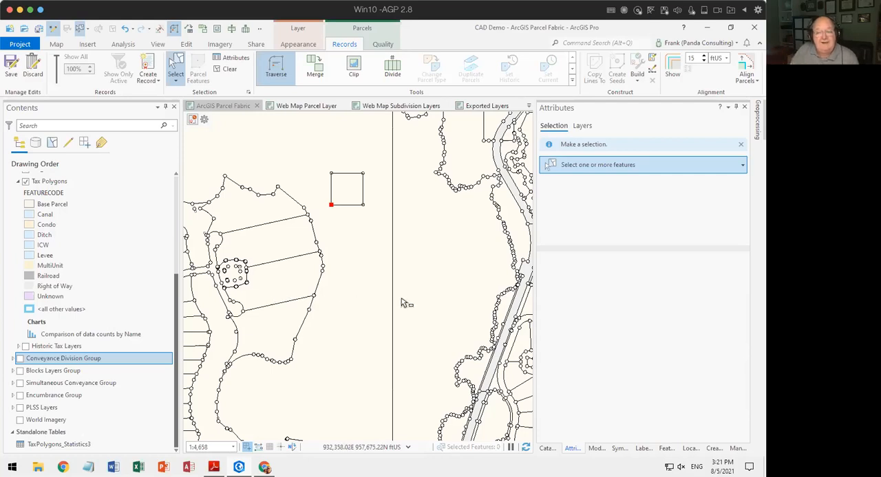
click(596, 447)
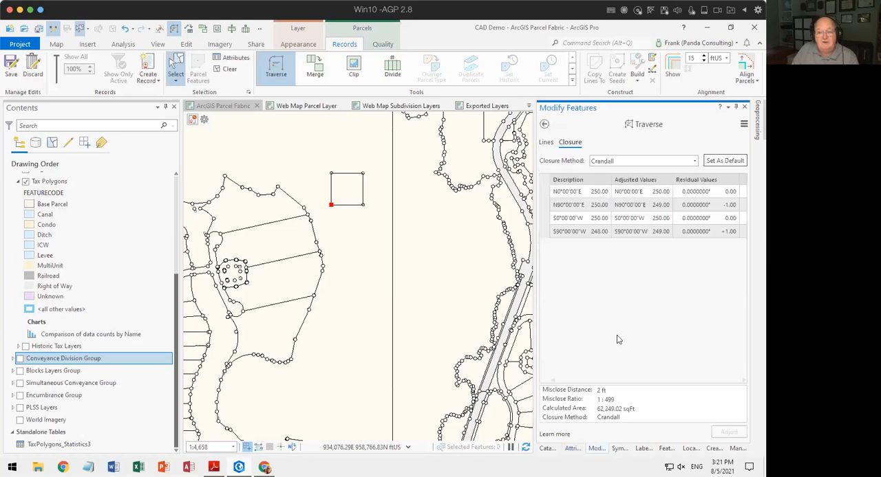
click(547, 143)
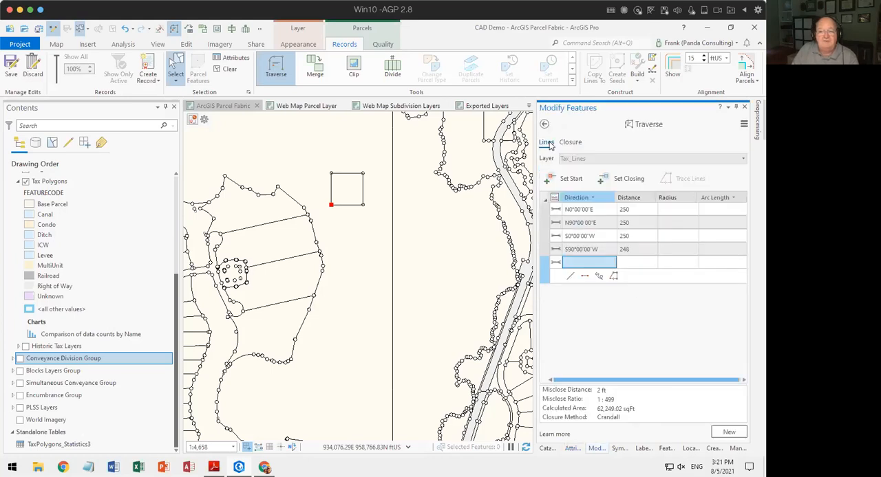
click(728, 434)
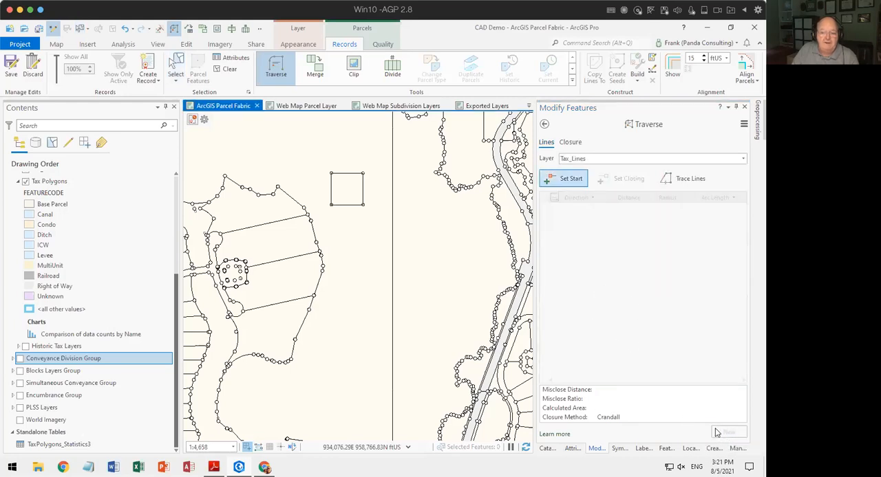
Set the traverse layer to Tax Polygons and place its start point in the open area south of the square.
click(605, 160)
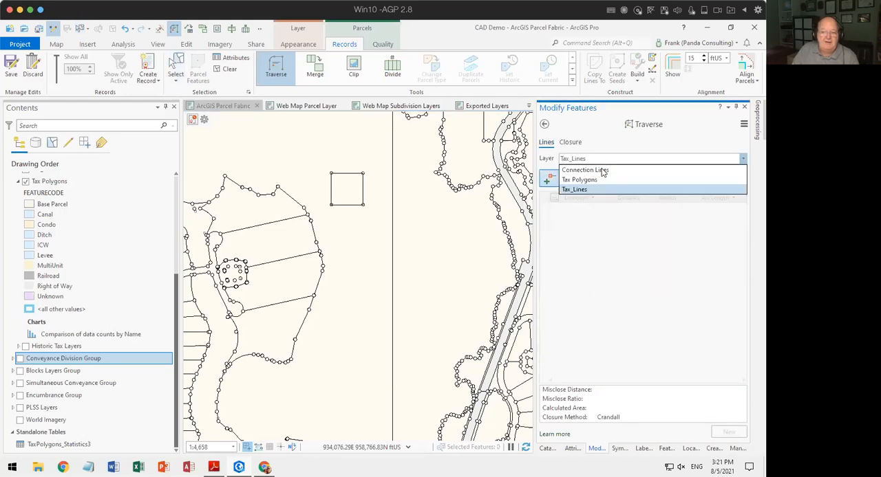
click(593, 180)
click(573, 182)
click(344, 266)
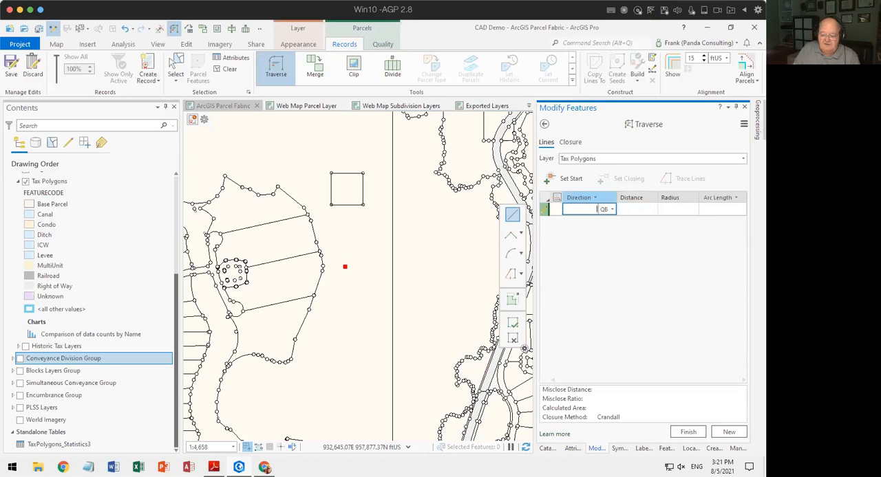
Enter the polygon traverse's first two courses: N0°00'00"E for 250 ft and N90°00'00"E for 250 ft.
text(0)
key(Tab)
text(250)
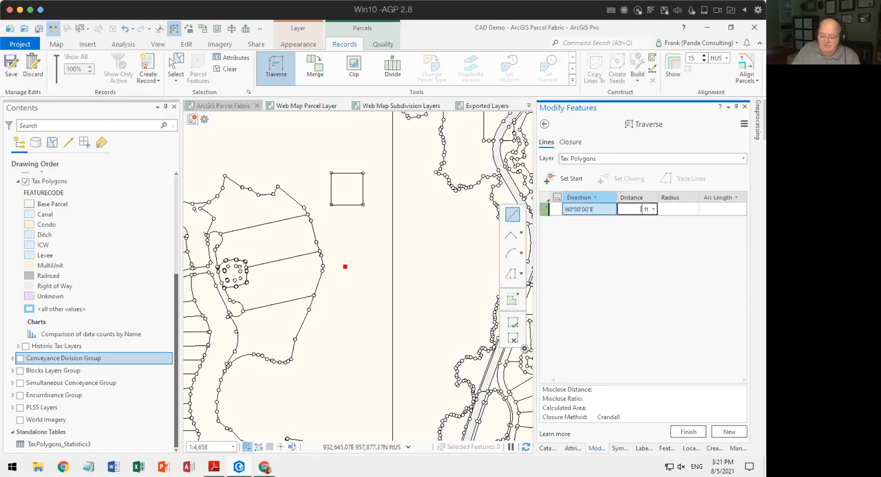
key(Return)
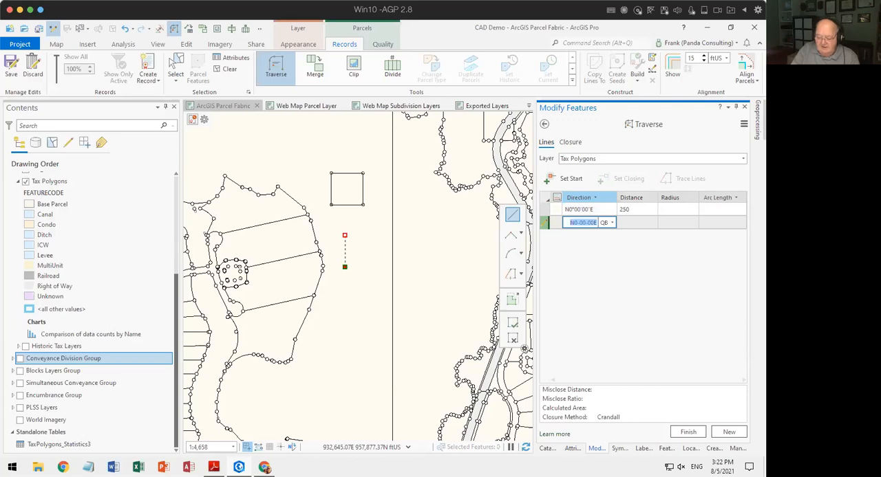
text(90-2)
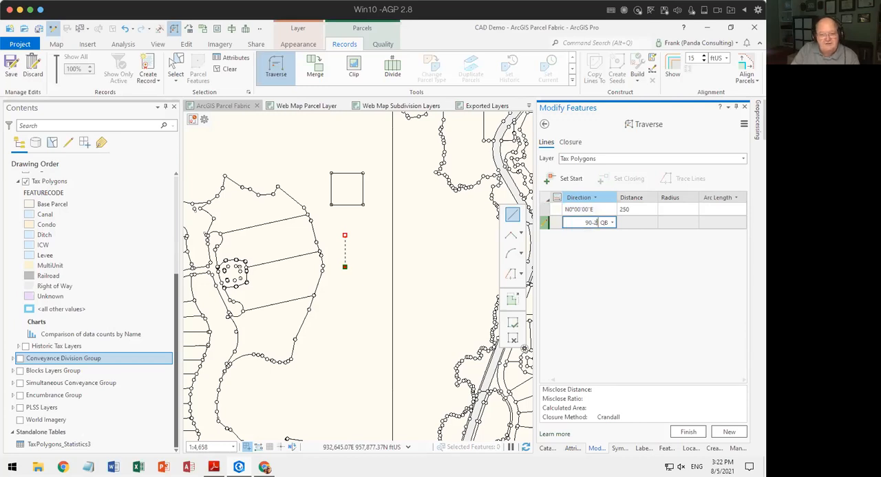
key(Tab)
key(Return)
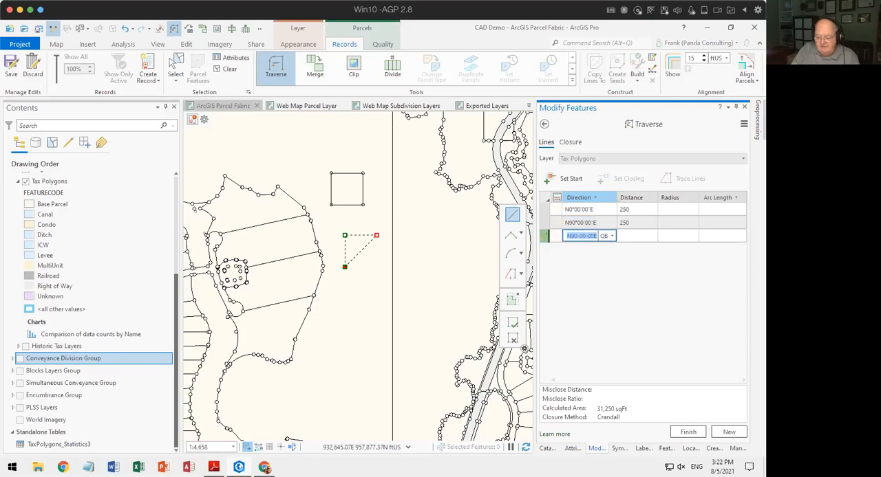
Enter the closing courses S0°00'00"W and S90°00'00"W at 250 ft each, and finish the square polygon traverse.
text(90)
key(BackSpace)
key(BackSpace)
text(0)
text(-3)
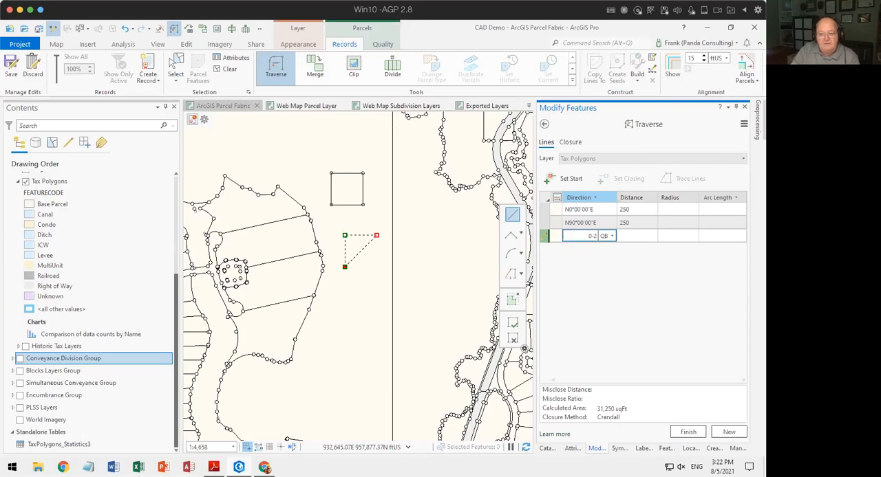
key(Tab)
key(Return)
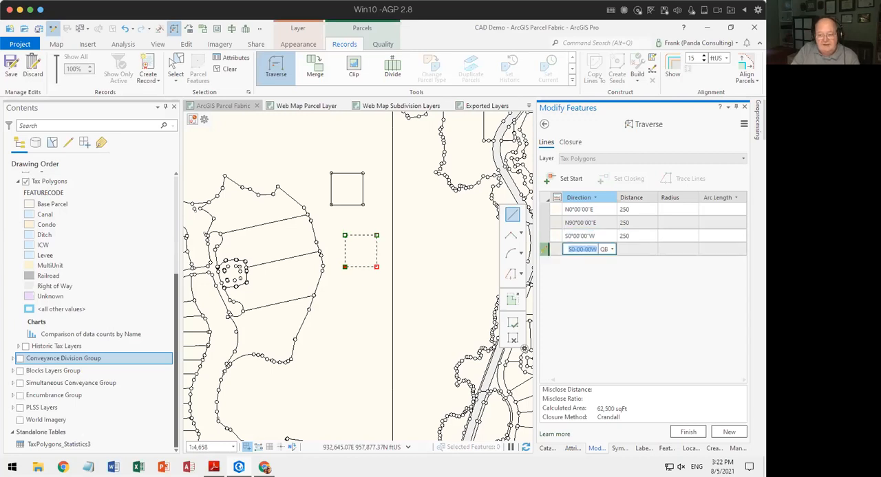
text(90-4)
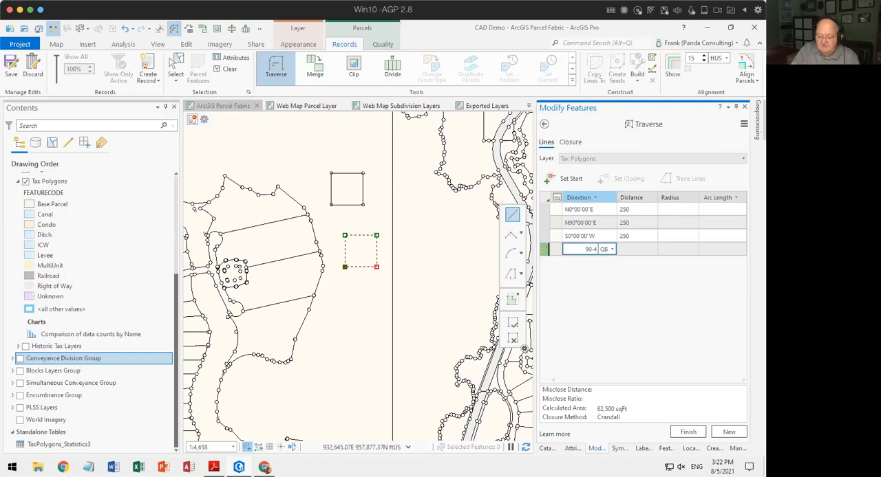
key(Tab)
key(Return)
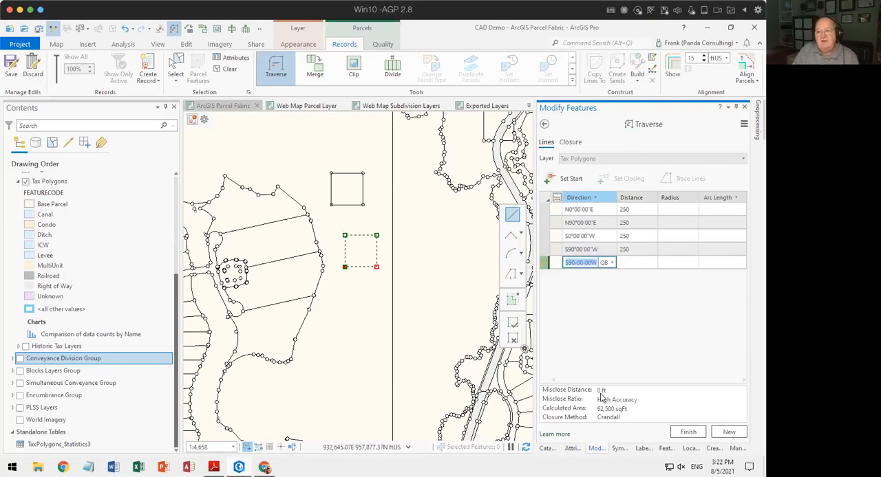
click(688, 432)
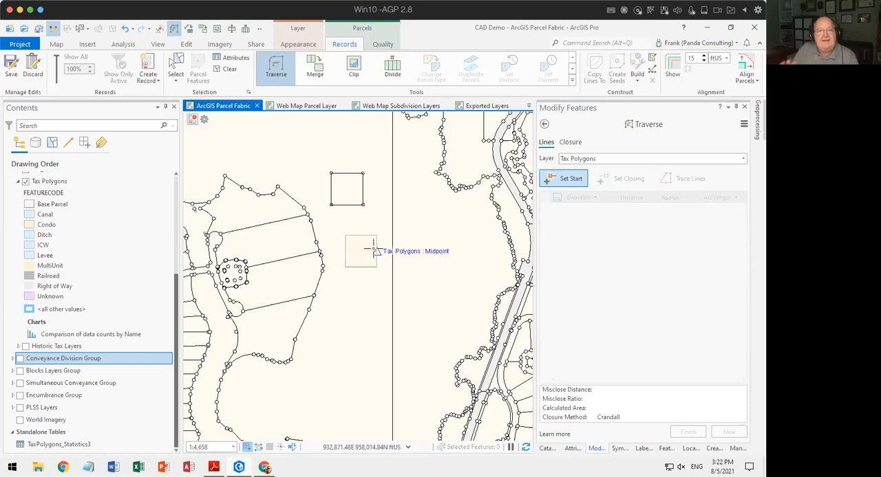
Switch the traverse layer to Tax_Lines and undo the creation of the square tax polygon.
click(608, 160)
click(589, 189)
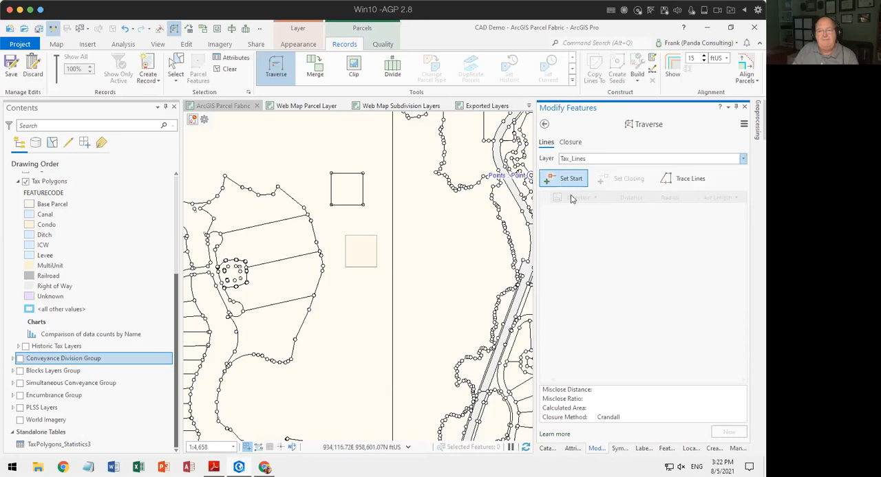
click(124, 28)
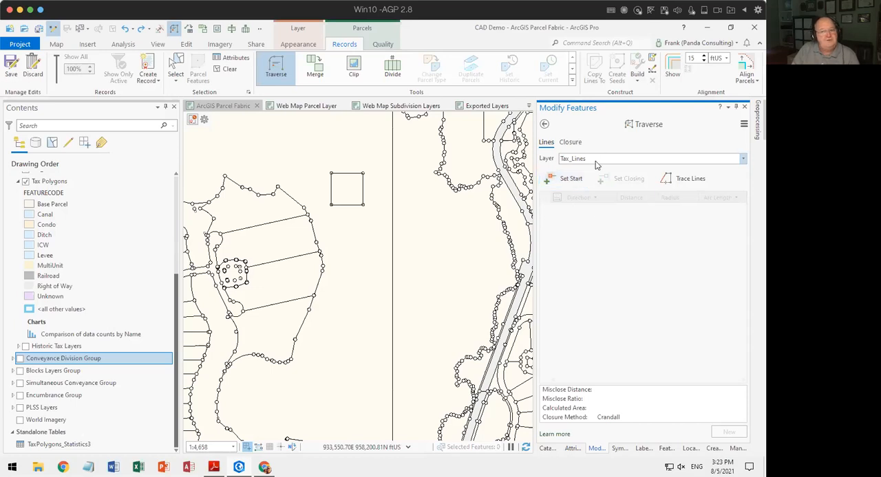
Start a traverse at the existing point near the south end of the lot block and add a connection line N45°00'00"E, 300 ft.
click(294, 340)
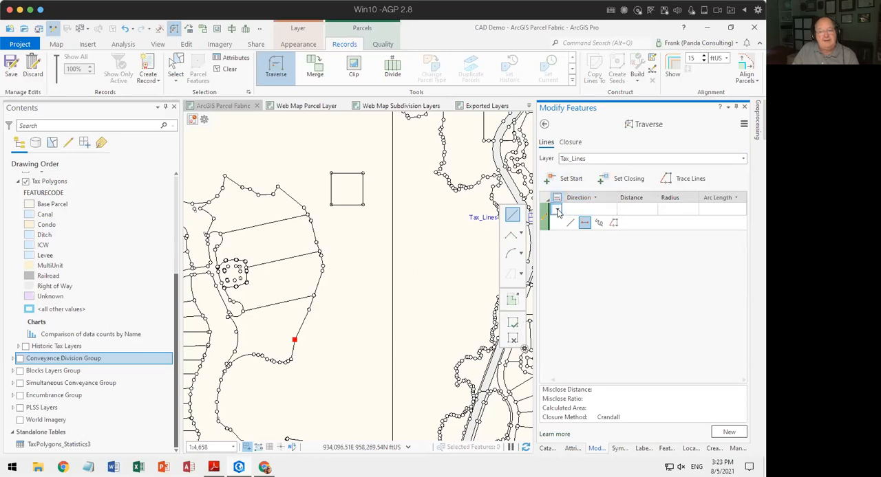
click(556, 211)
click(584, 251)
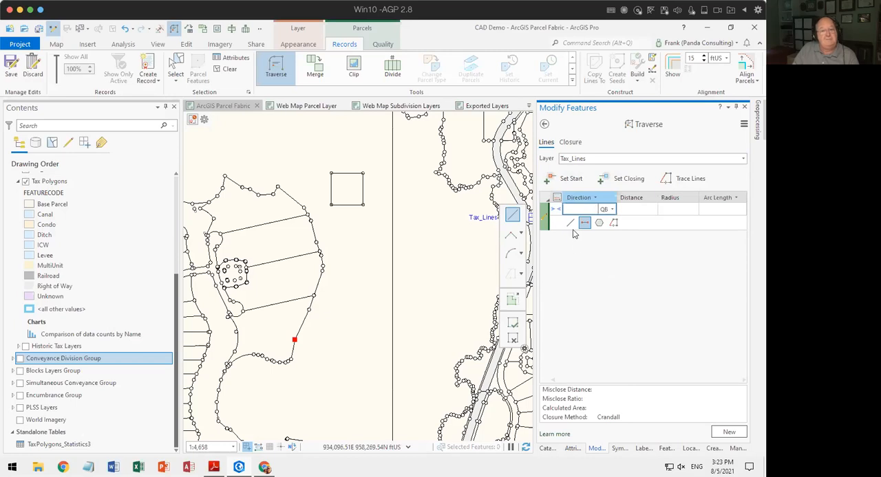
text(45-1)
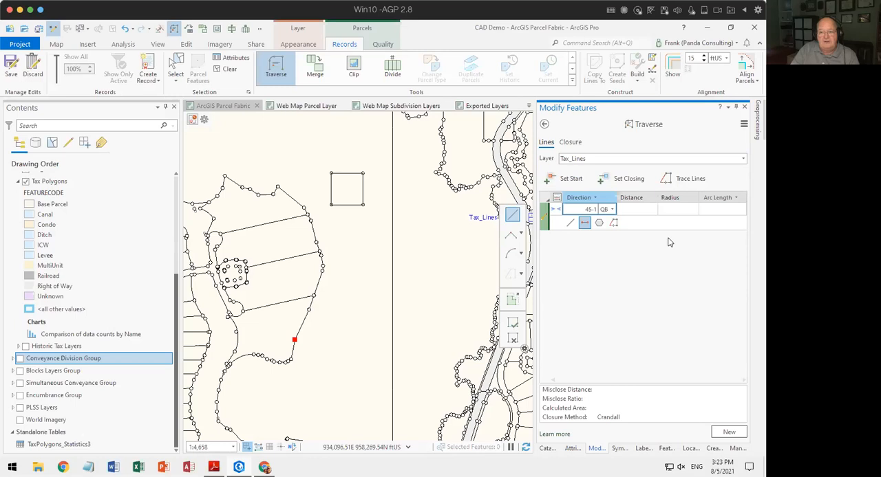
key(Tab)
text(300)
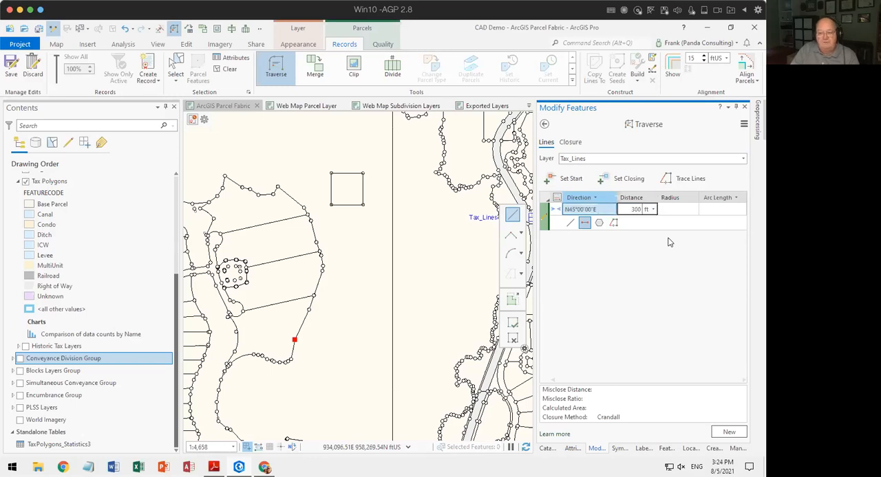
key(Return)
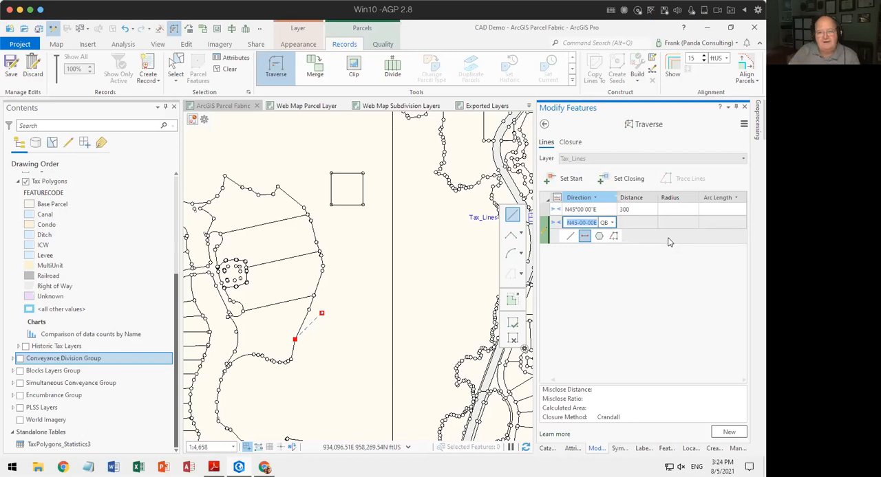
Add a second connection line with direction N90°00'00"E and distance 500 ft.
text(90-)
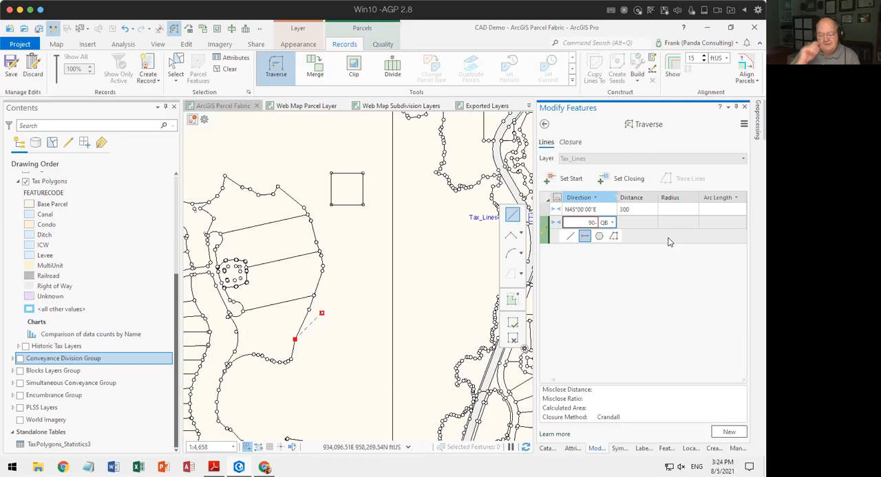
text(2)
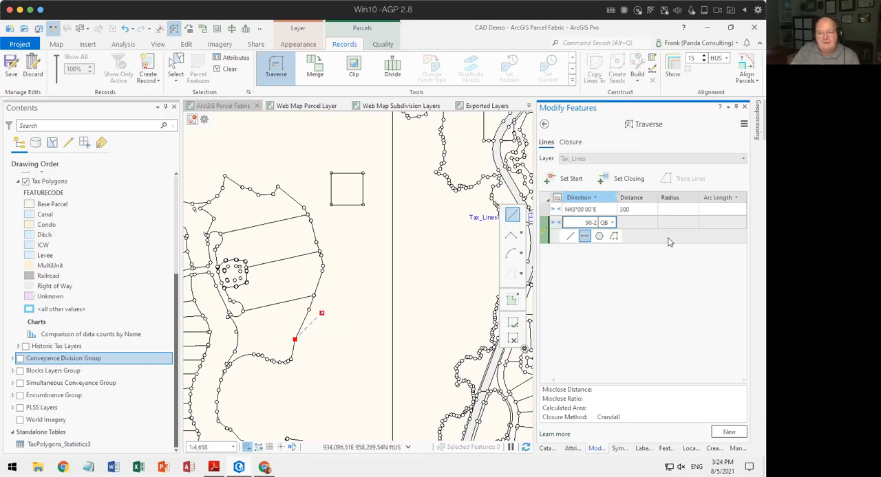
key(Tab)
text(500)
key(Return)
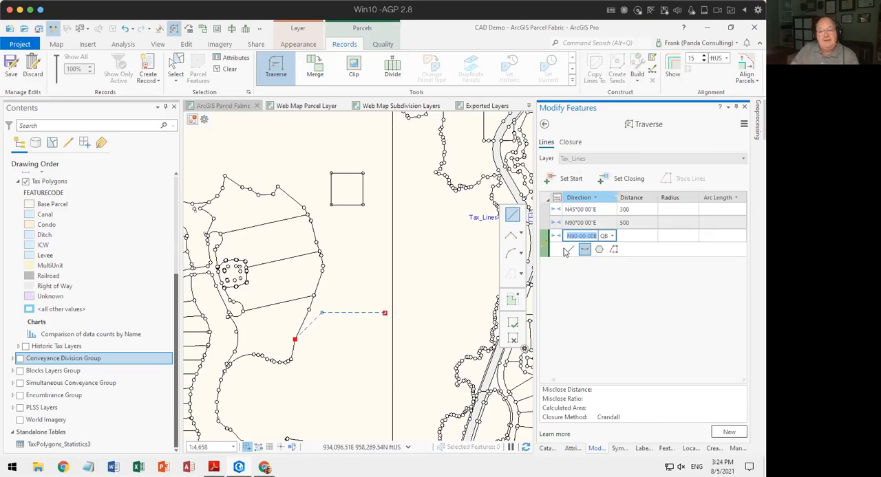
Change the next course to the solid boundary line type and enter it as N90°00'00"E, 250 ft.
click(556, 239)
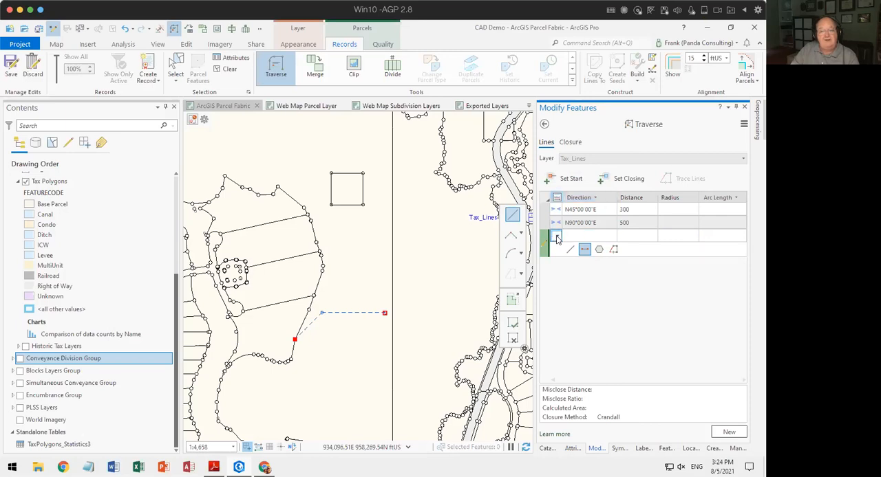
click(557, 237)
click(573, 304)
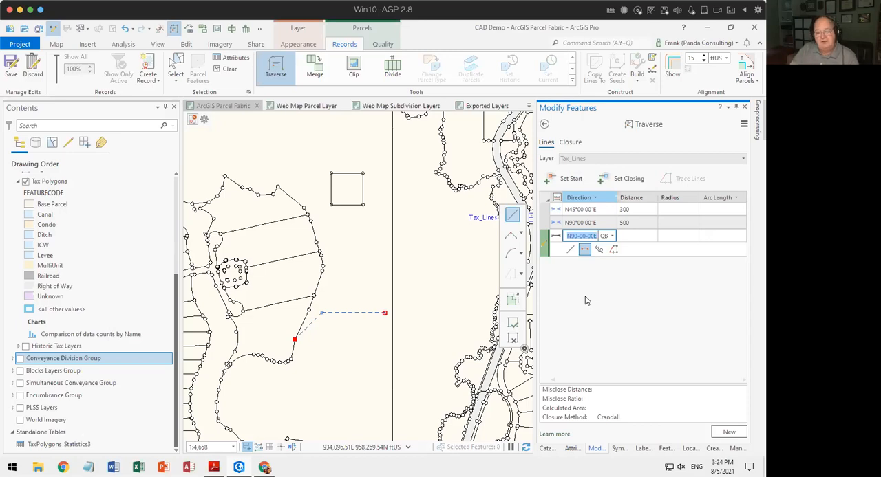
key(Tab)
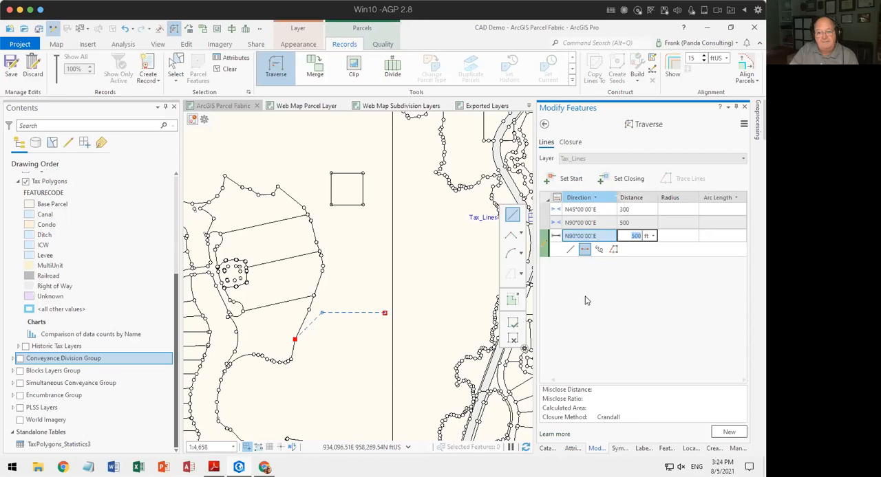
text(250)
key(Return)
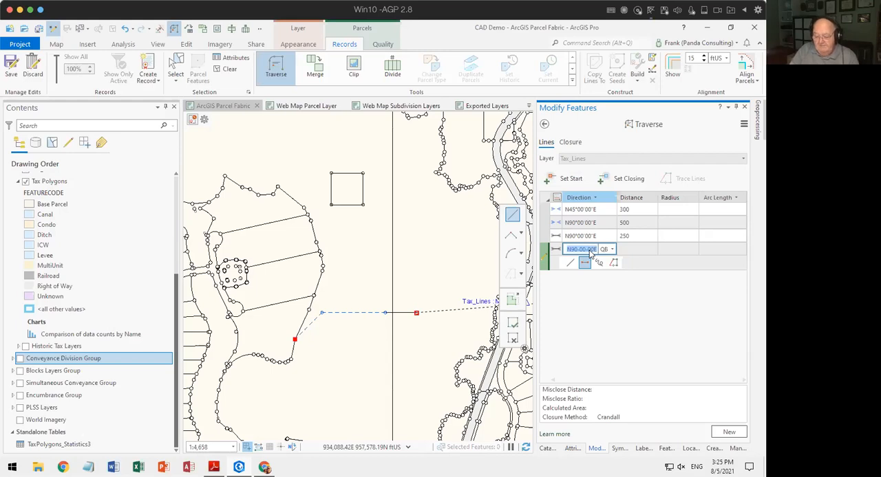
Complete the boundary square with 250 ft courses at S0°00'00"W, S90°00'00"W and N0°00'00"E.
text(0-3)
key(Tab)
key(Return)
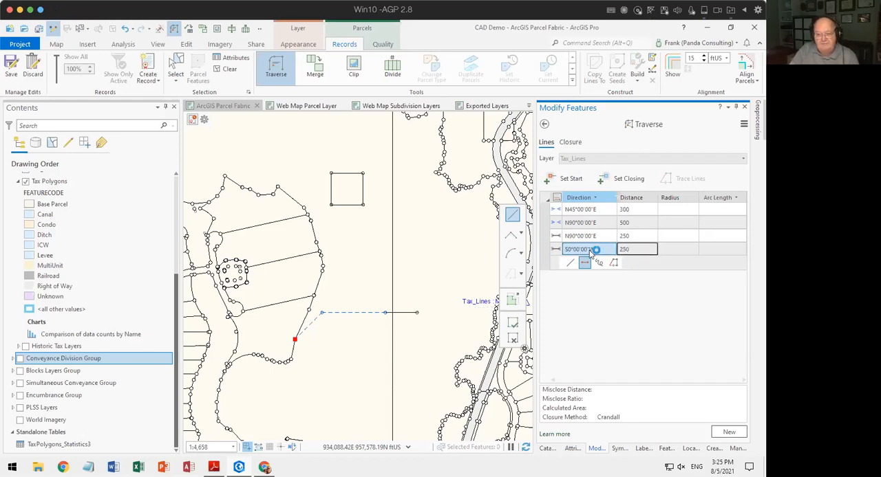
text(90-3)
key(Tab)
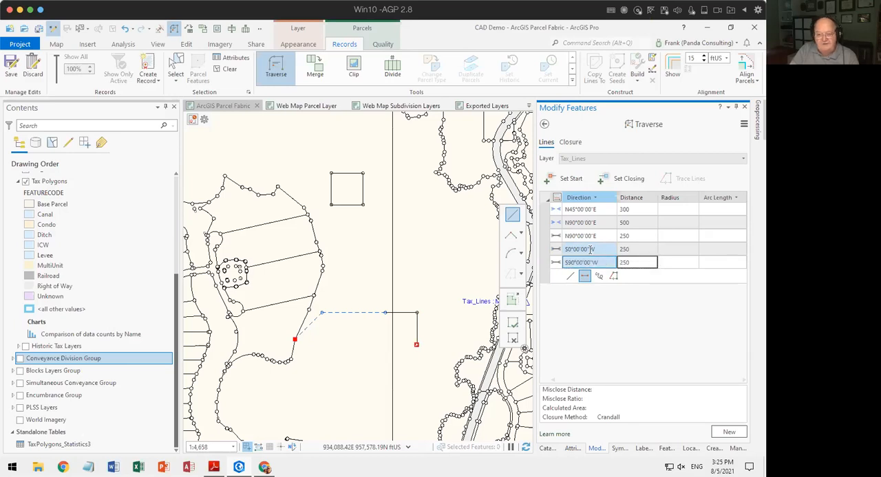
key(Return)
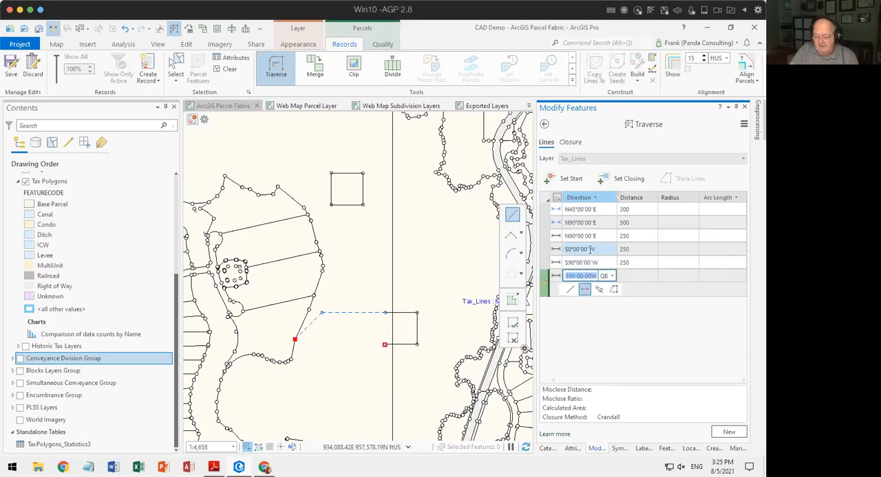
text(0°00'00"E)
key(Tab)
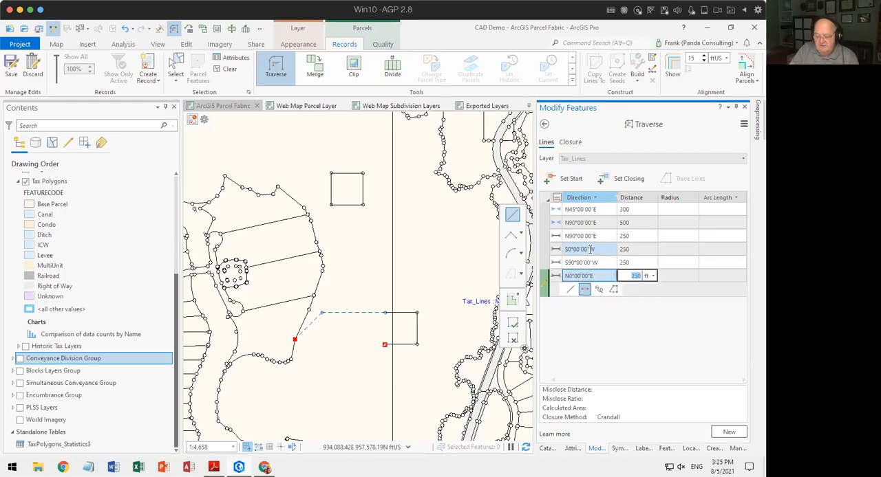
key(Return)
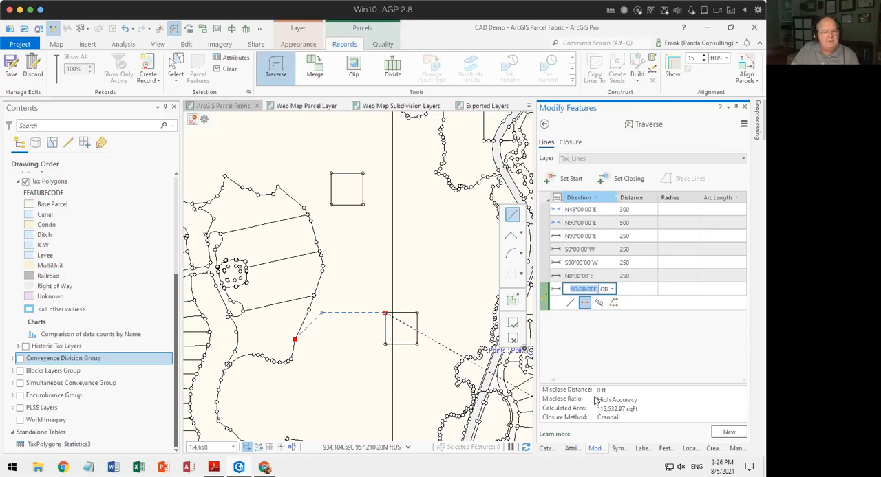
Begin a new Tax_Lines traverse and place its start point in the open area north of the completed boundary square.
click(728, 434)
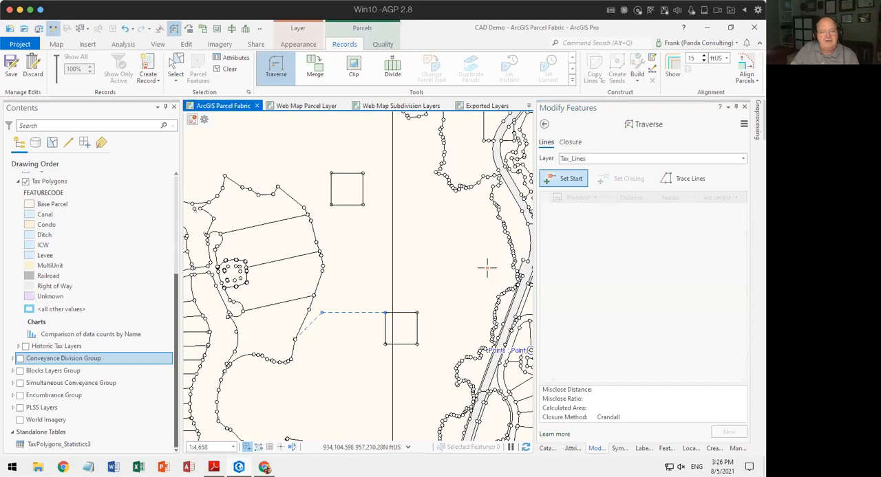
click(568, 179)
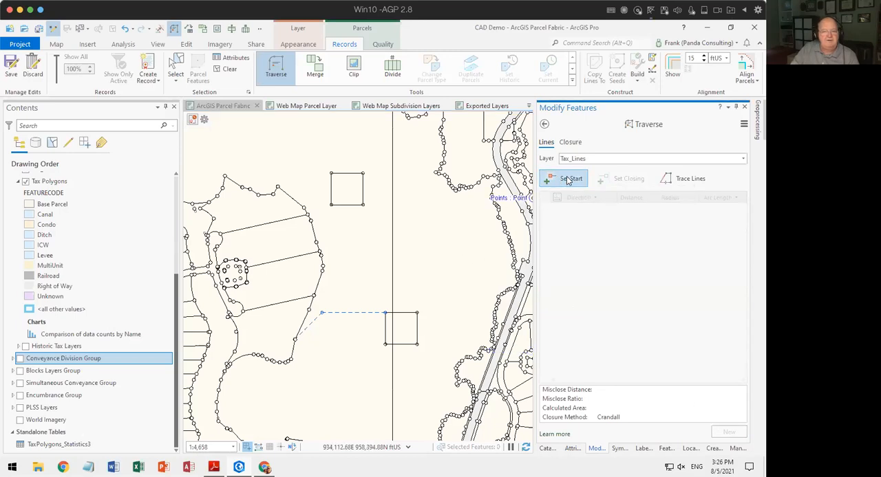
click(418, 265)
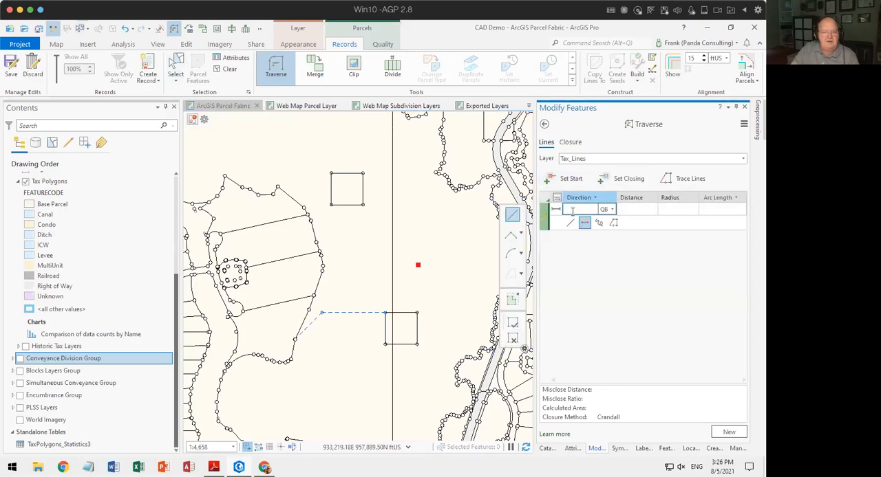
Enter the first traverse course from the new start point with direction N0°00'00"E and distance 250 ft.
text(0-)
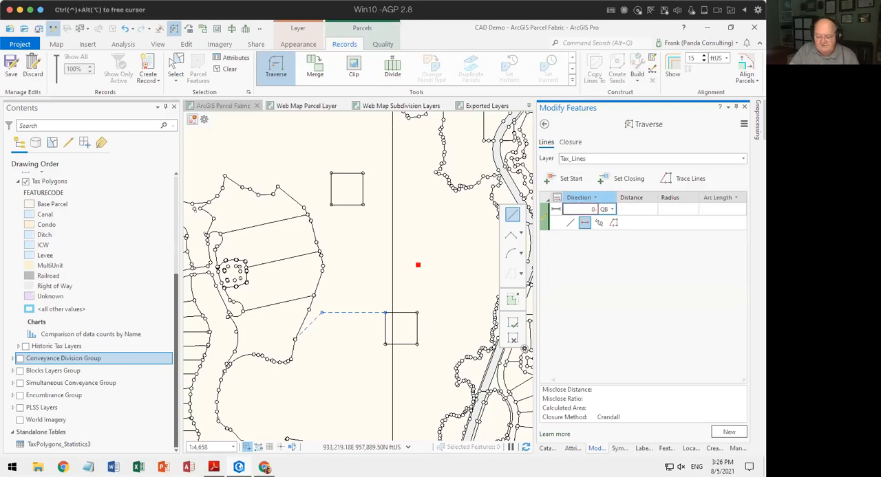
key(BackSpace)
key(BackSpace)
text(n0e)
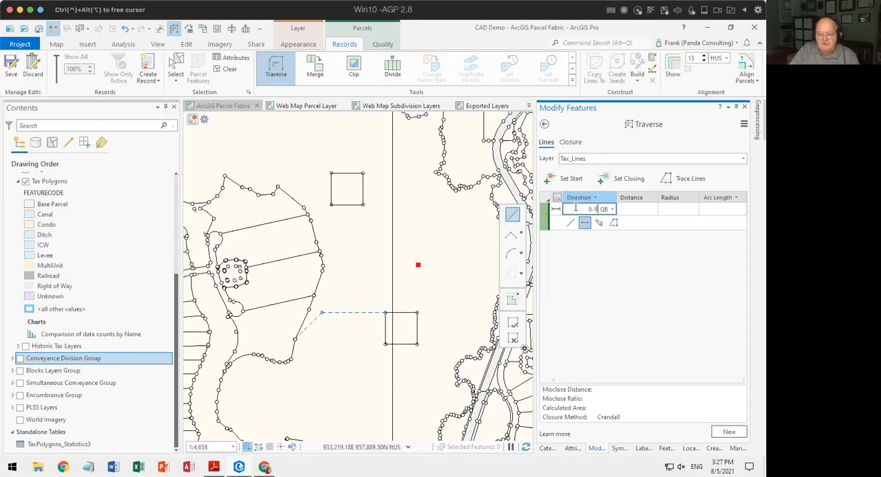
key(Tab)
text(250)
key(Return)
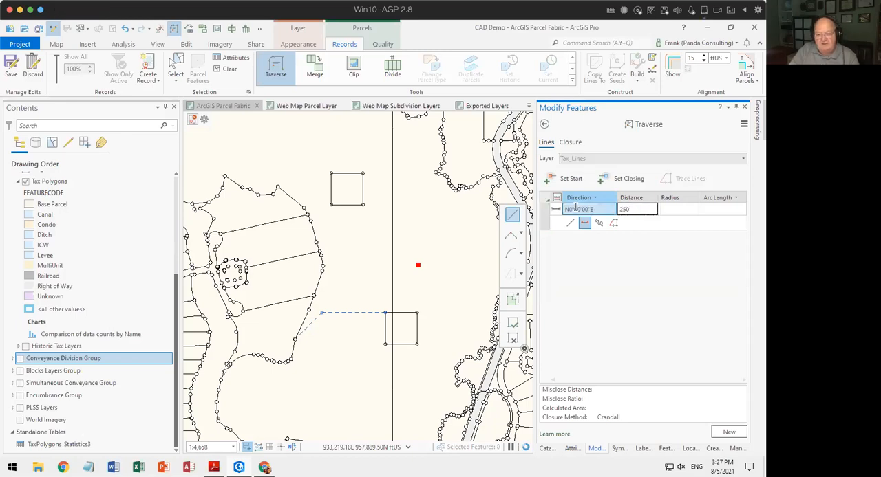
Complete the new square traverse with 250 ft courses at N90°00'00"E, S0°00'00"W and S90°00'00"W.
text(n90e)
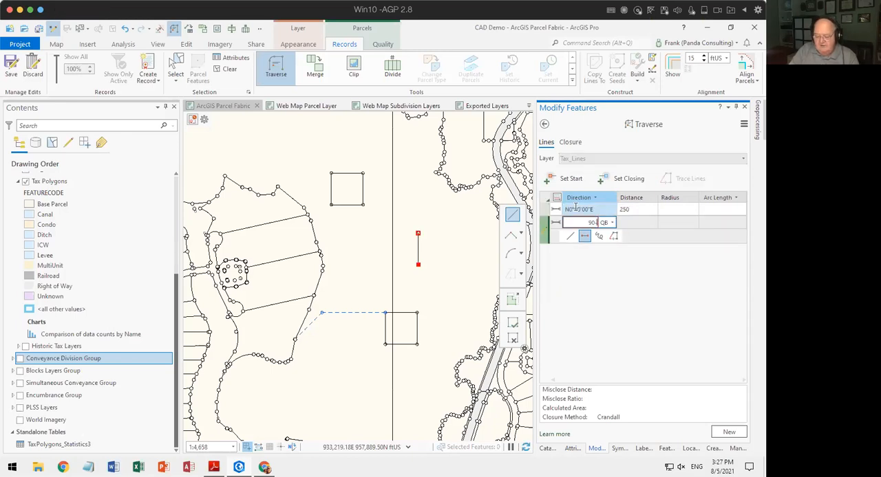
key(Tab)
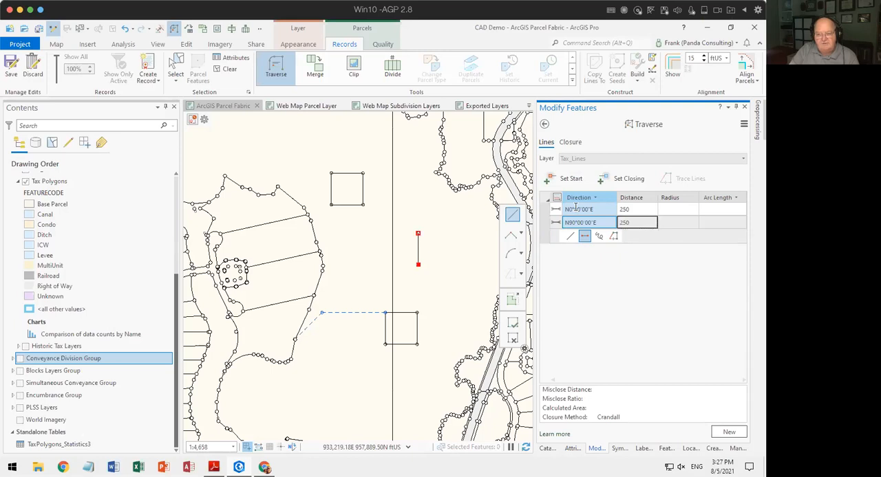
key(Return)
text(0-3)
key(Tab)
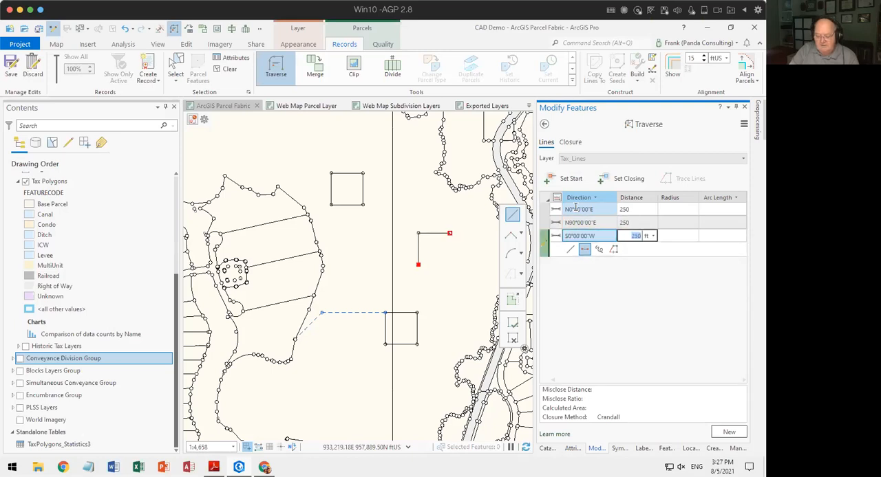
key(Return)
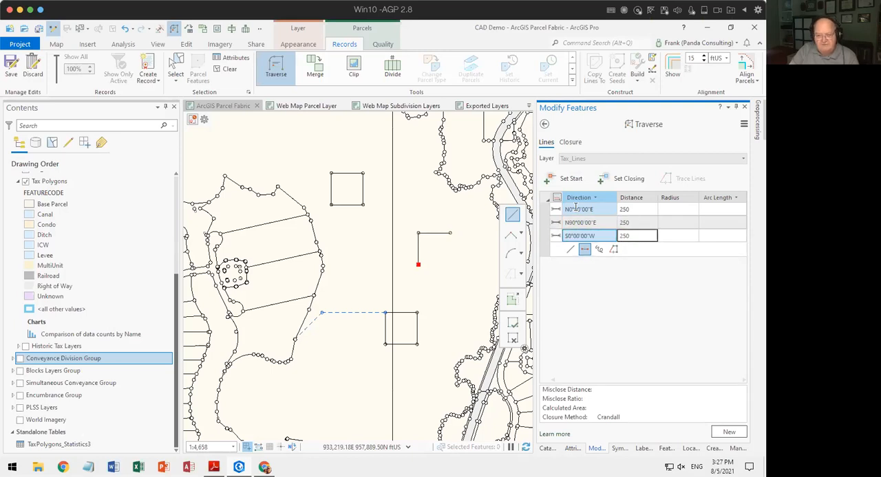
text(90-3)
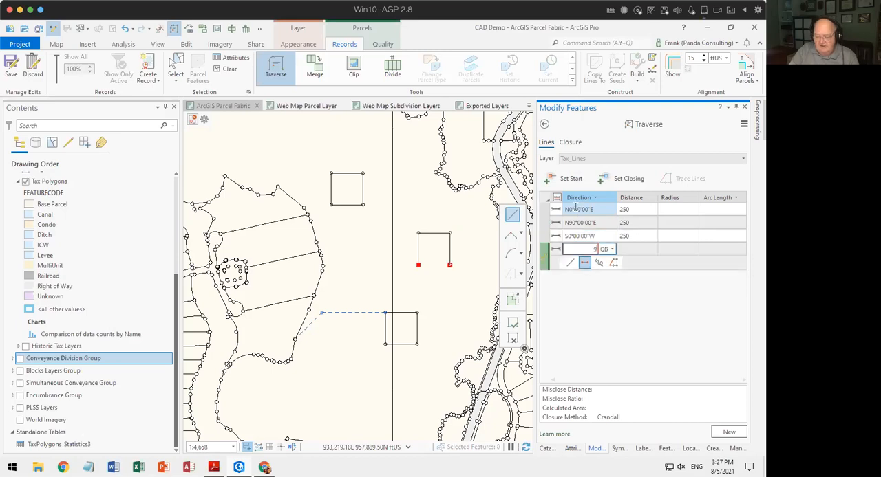
key(Tab)
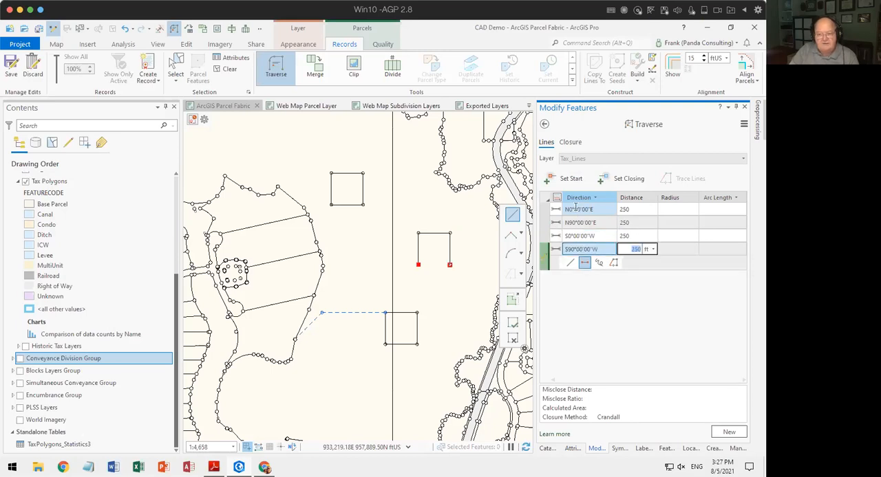
key(Return)
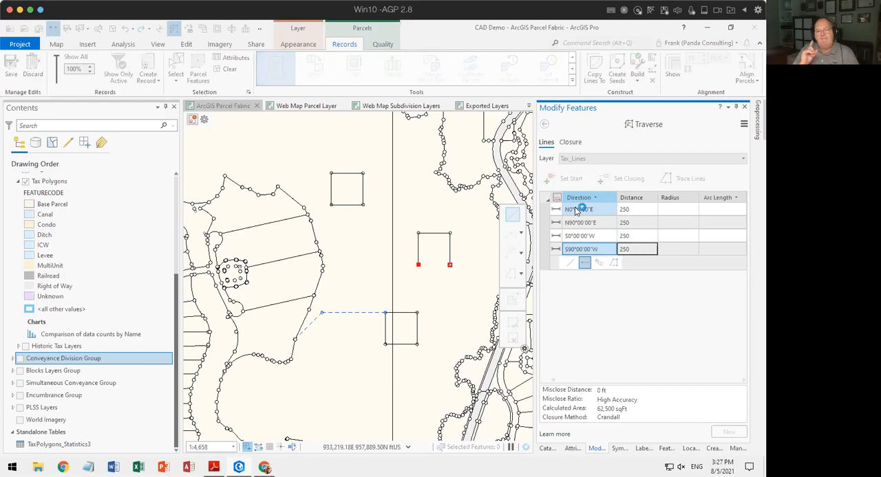
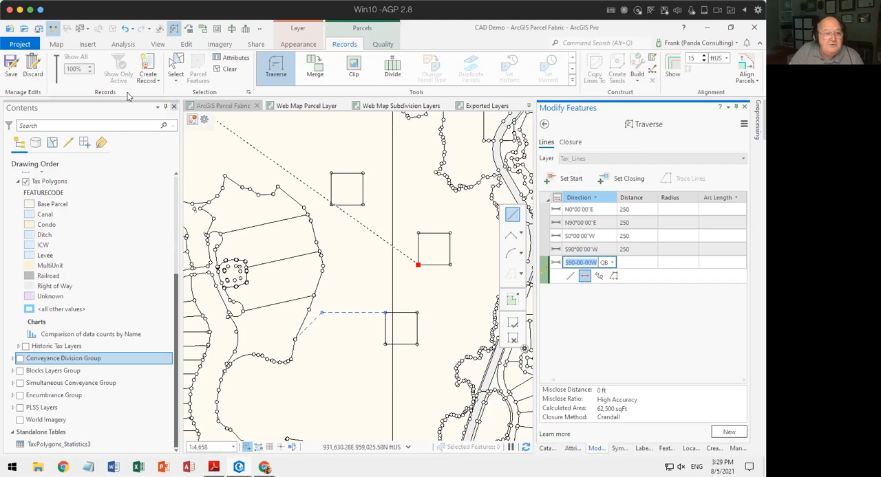
Leave the Traverse tool, select the two separate squares north of the boundary square, and delete their lines.
click(175, 69)
drag(410, 226, 468, 276)
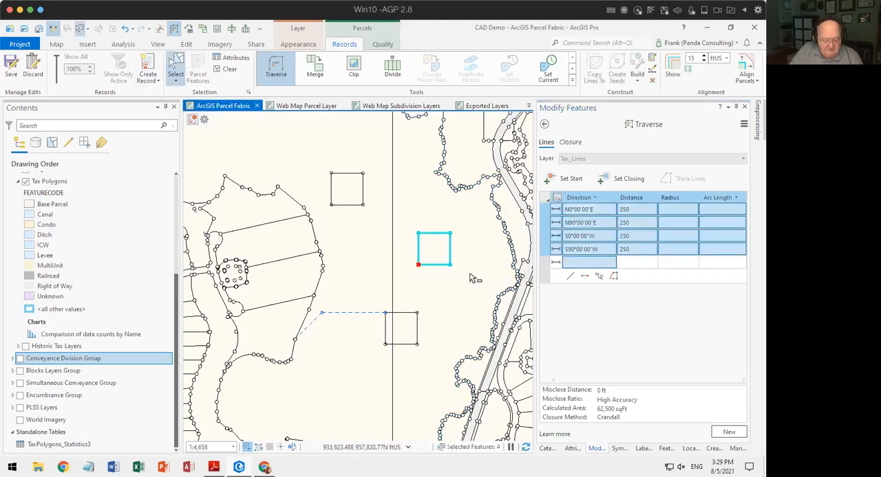
drag(324, 164, 383, 229)
click(411, 229)
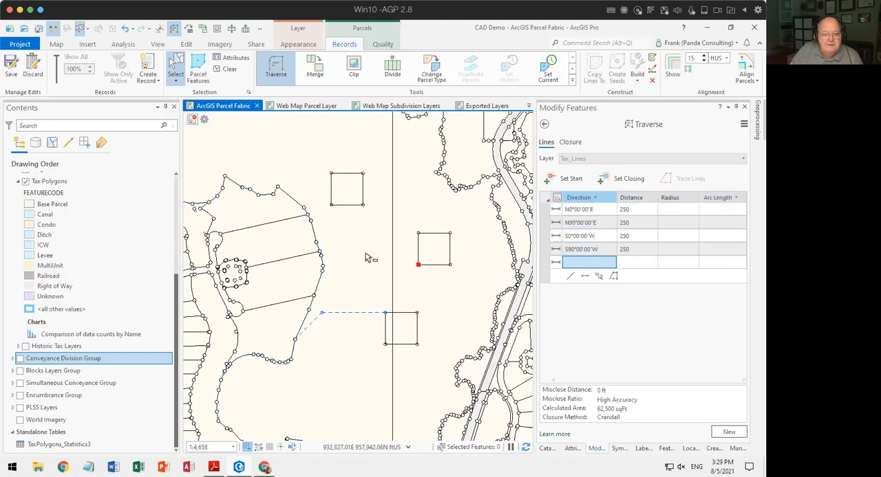
drag(328, 165, 465, 279)
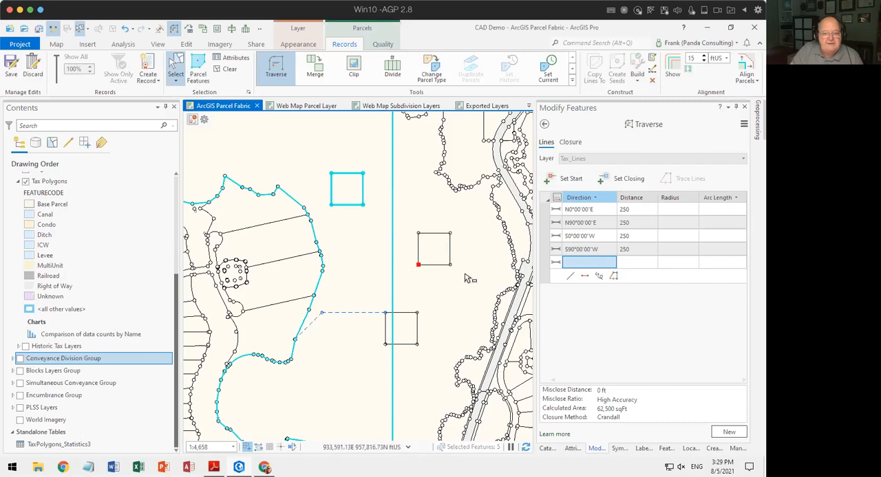
click(543, 124)
drag(452, 260, 461, 277)
drag(414, 198, 425, 204)
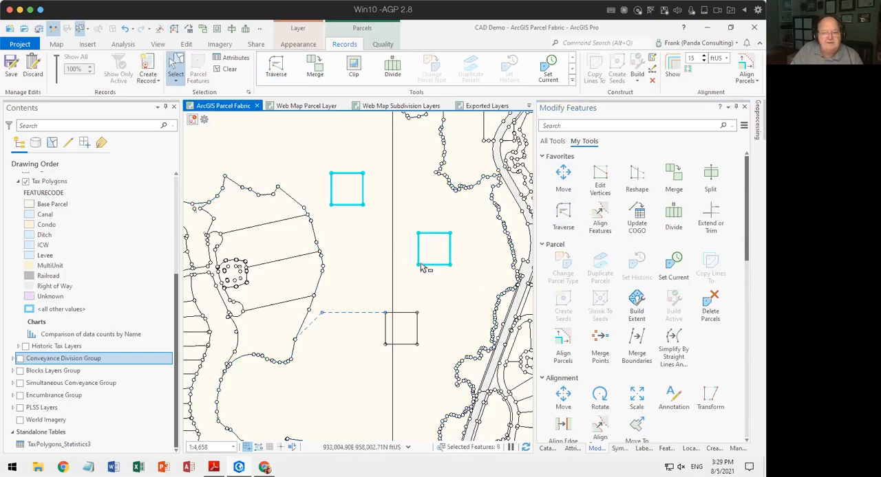
right_click(420, 199)
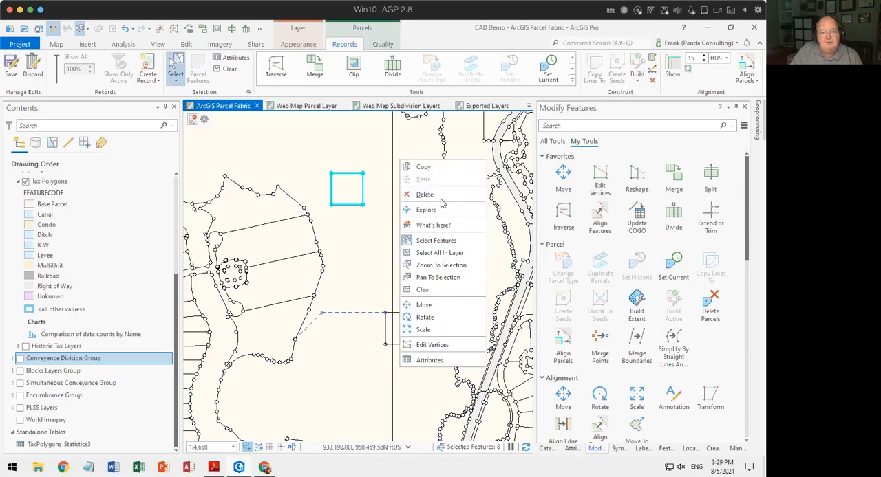
click(447, 195)
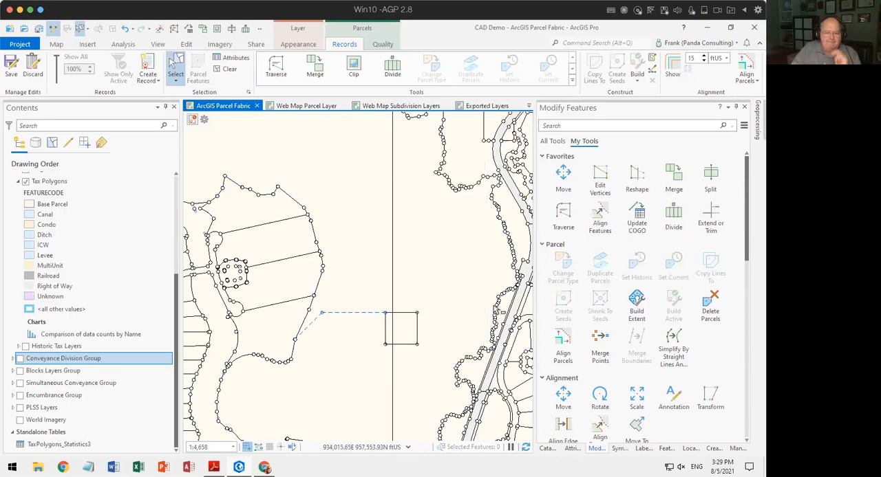
Start a Traverse with line tracing and try to trace the diagonal connection line with Tax_Lines as the target layer.
click(564, 214)
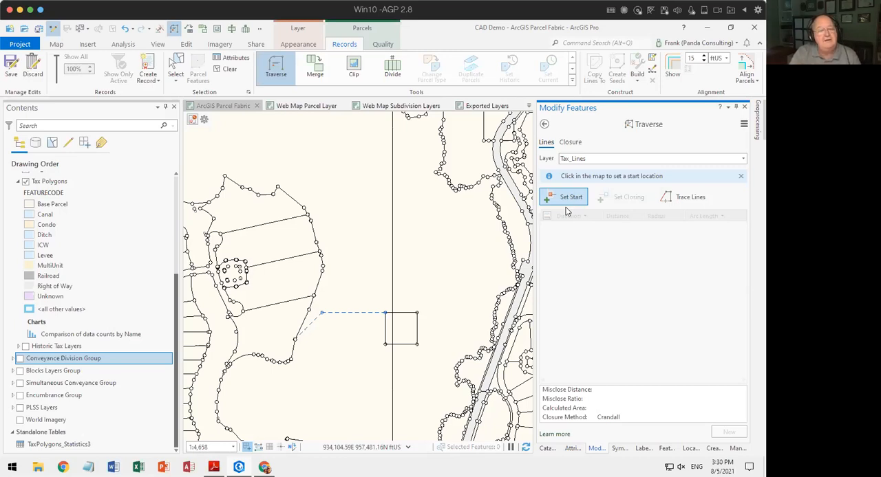
click(688, 196)
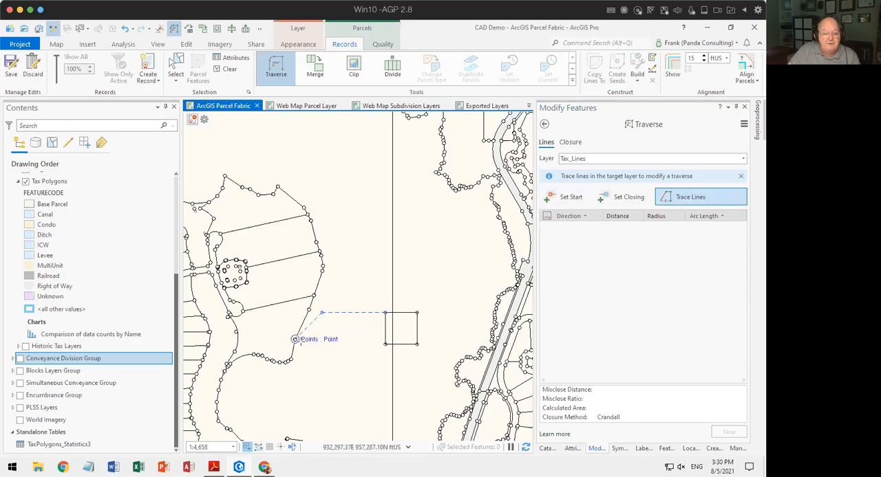
scroll(301, 340, up, 4)
scroll(287, 337, up, 3)
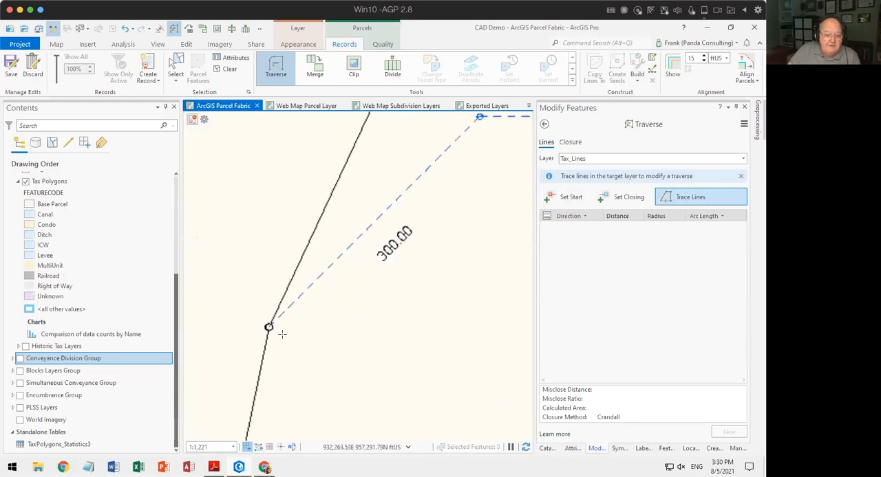
click(314, 295)
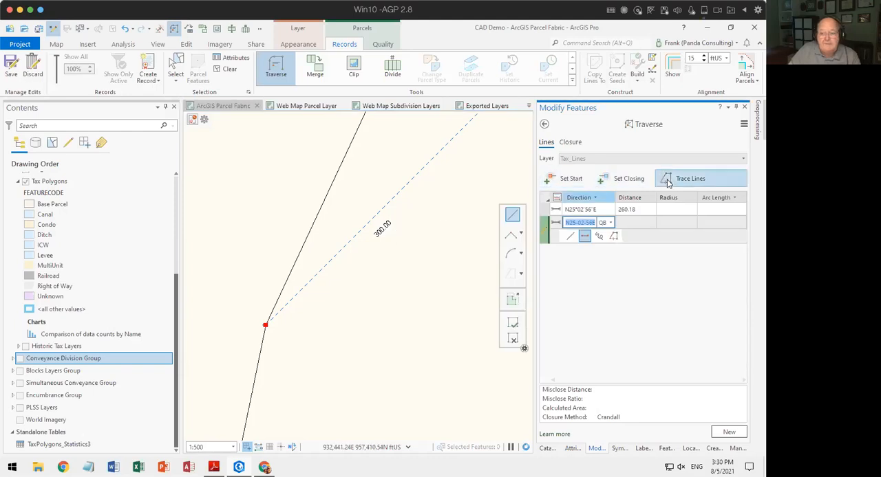
click(669, 180)
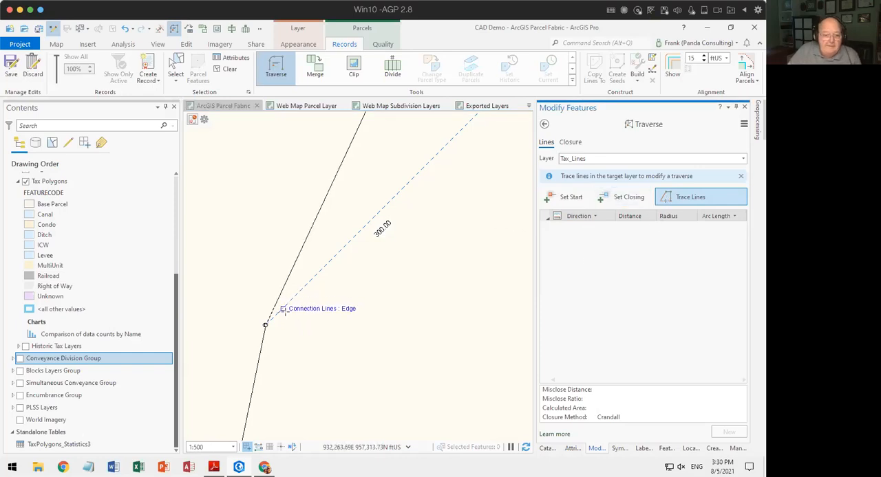
key(F2)
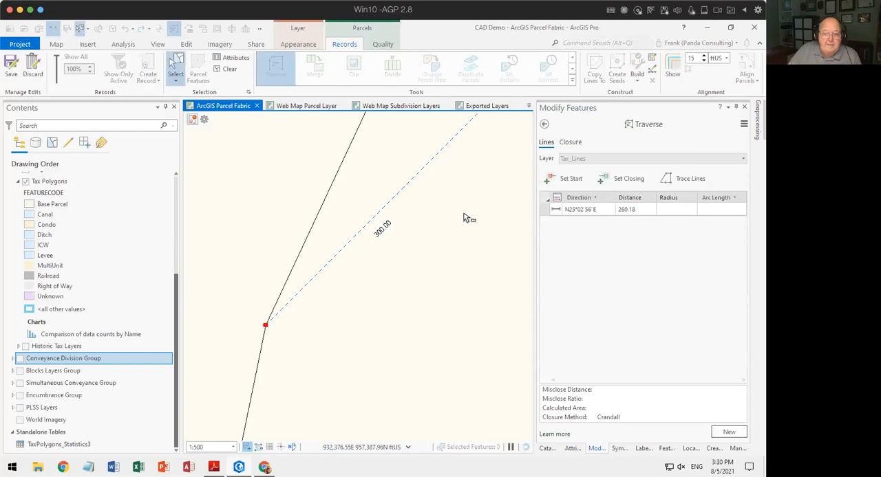
scroll(432, 246, down, 10)
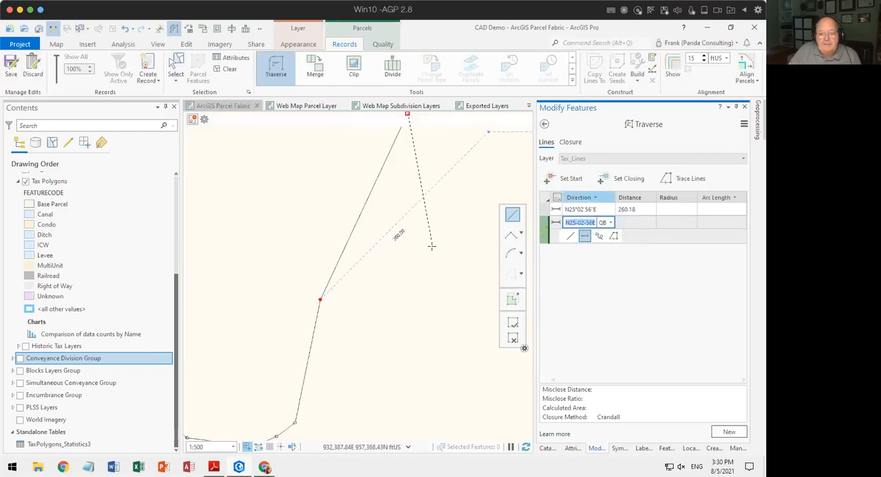
scroll(432, 286, up, 3)
drag(432, 282, 318, 385)
scroll(320, 199, up, 4)
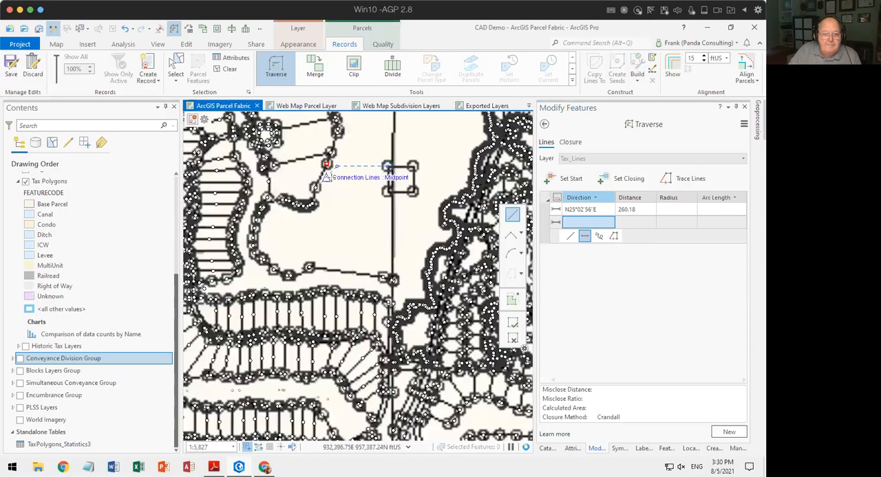
drag(336, 221, 307, 269)
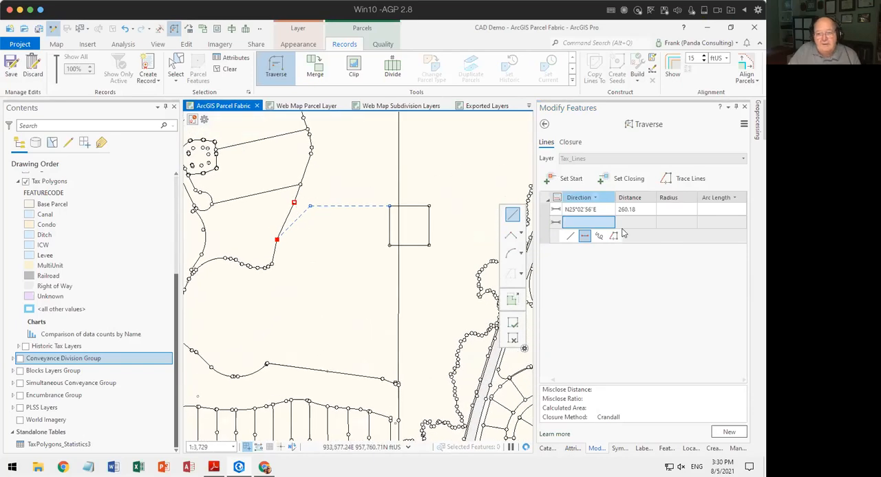
click(515, 322)
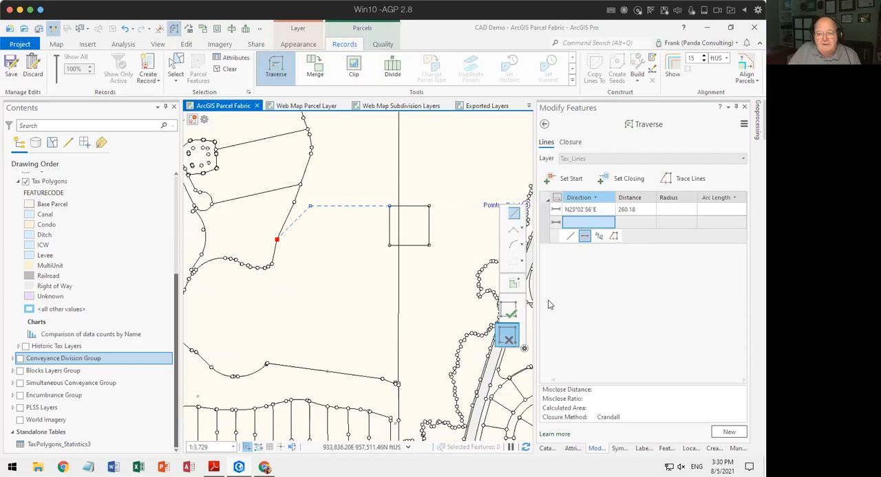
click(666, 180)
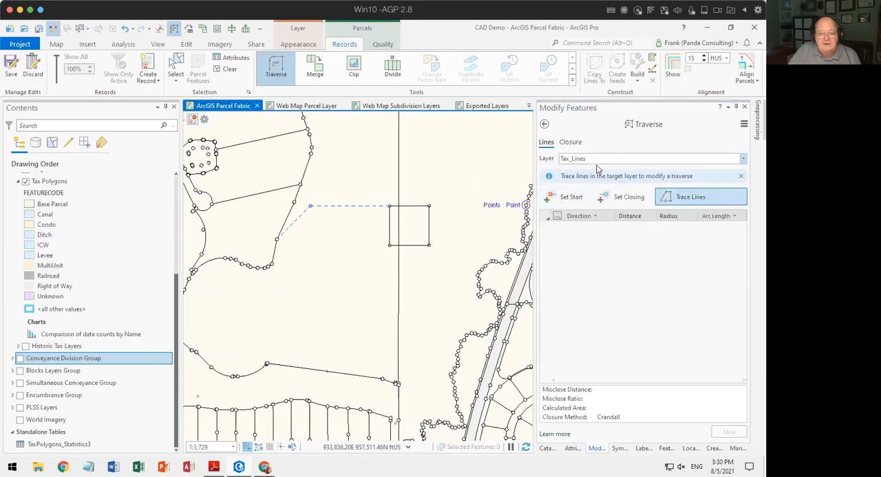
click(565, 197)
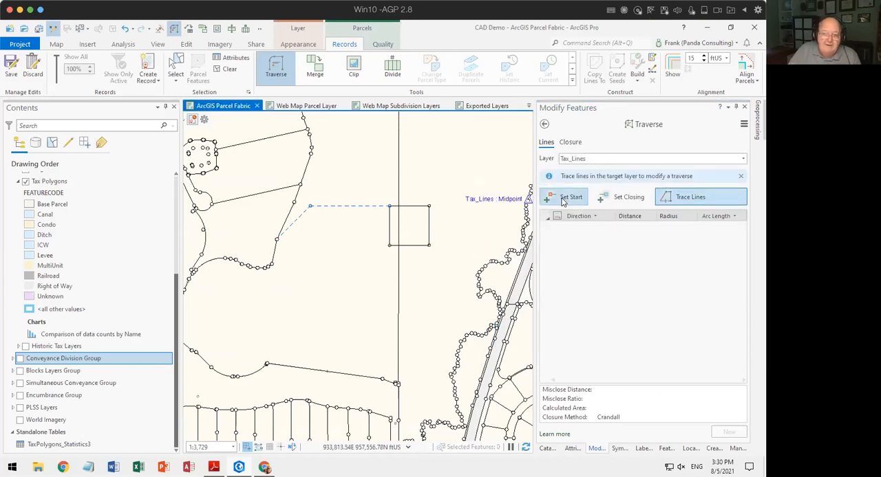
click(289, 235)
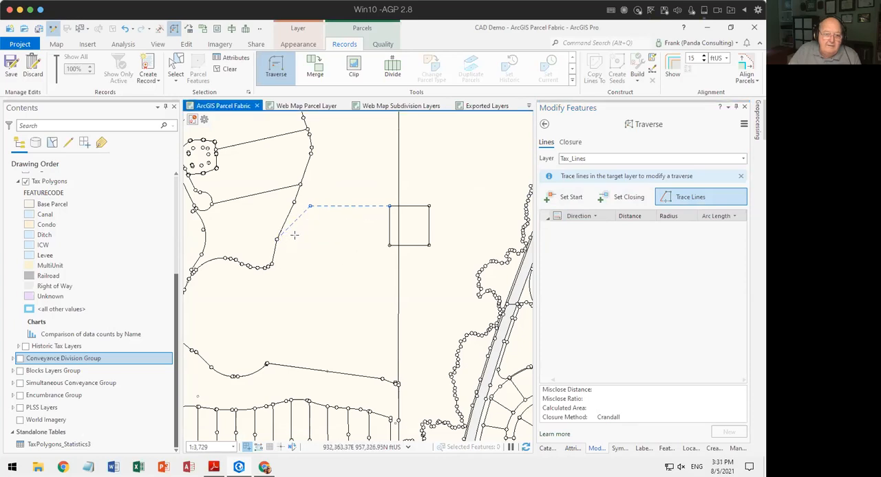
Set the traverse layer to Connection Lines, trace both connection lines to the square's corner, and clear the grid for a new traverse.
click(580, 160)
click(582, 171)
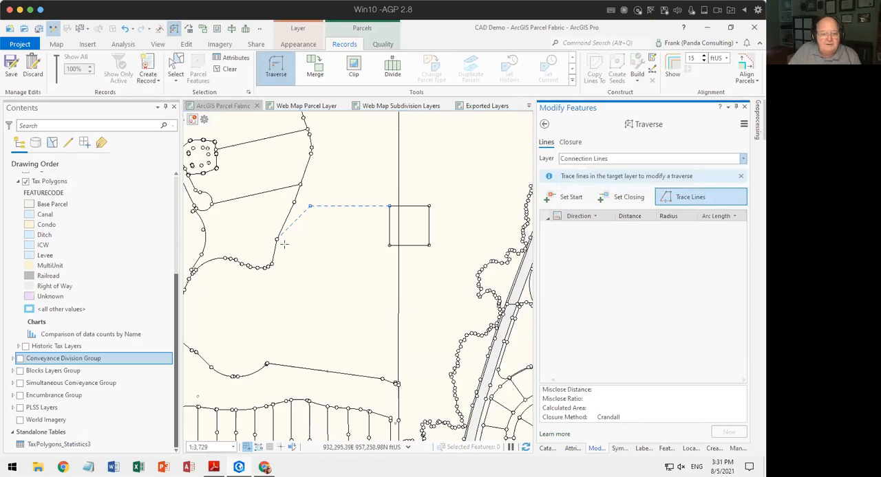
click(319, 208)
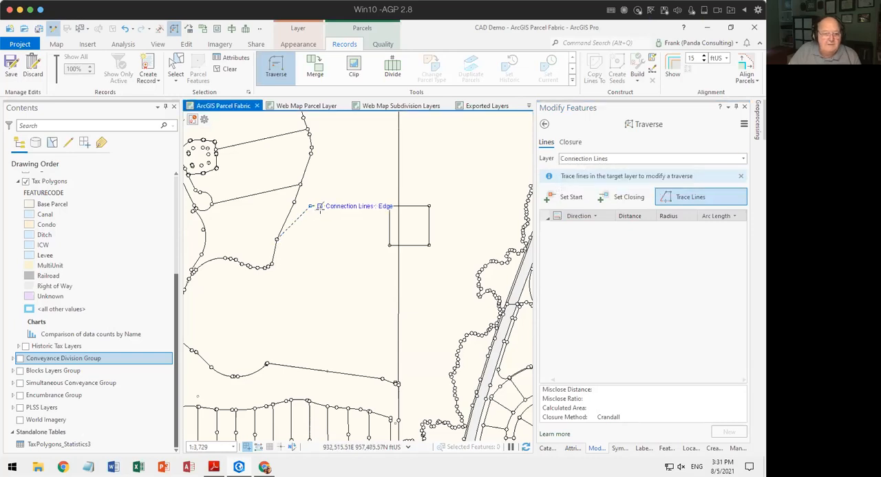
click(389, 206)
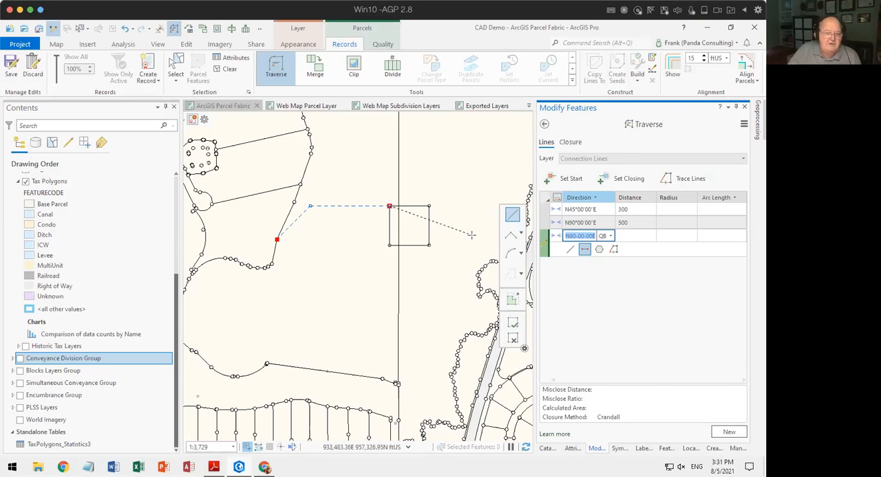
key(Escape)
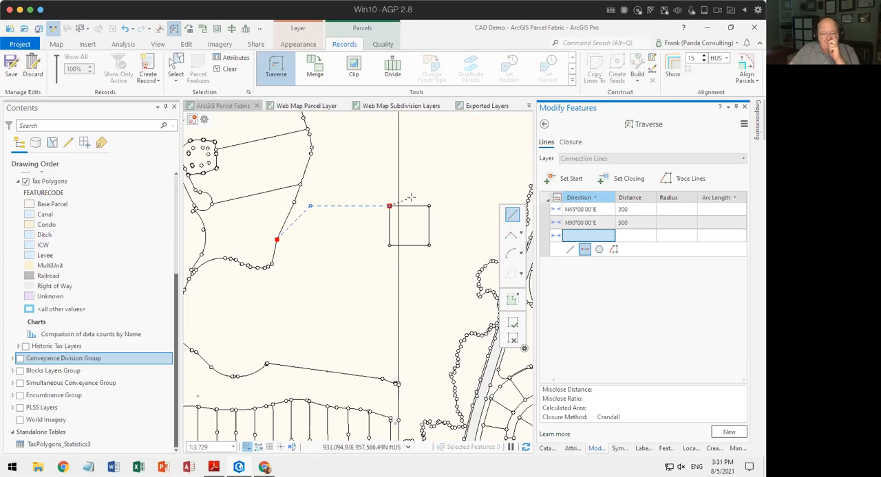
click(728, 432)
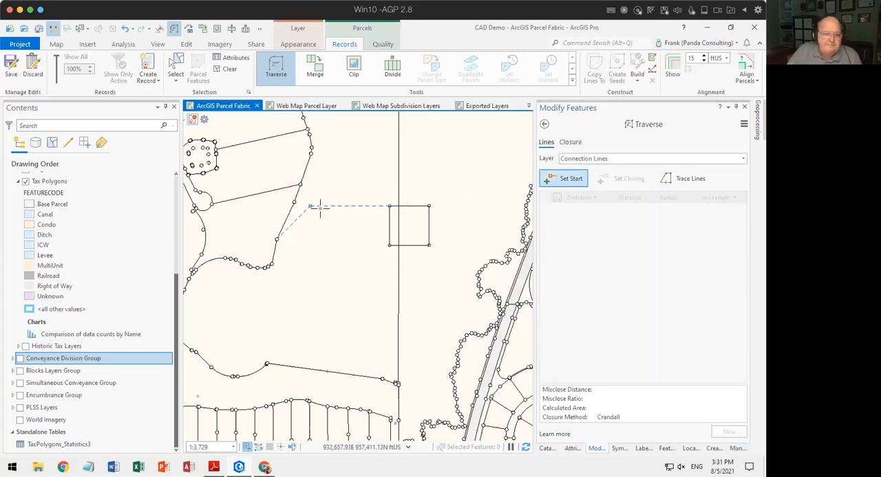
Create a new parcel record, keeping the default name and leaving the record type and recorded date empty.
click(204, 122)
click(156, 134)
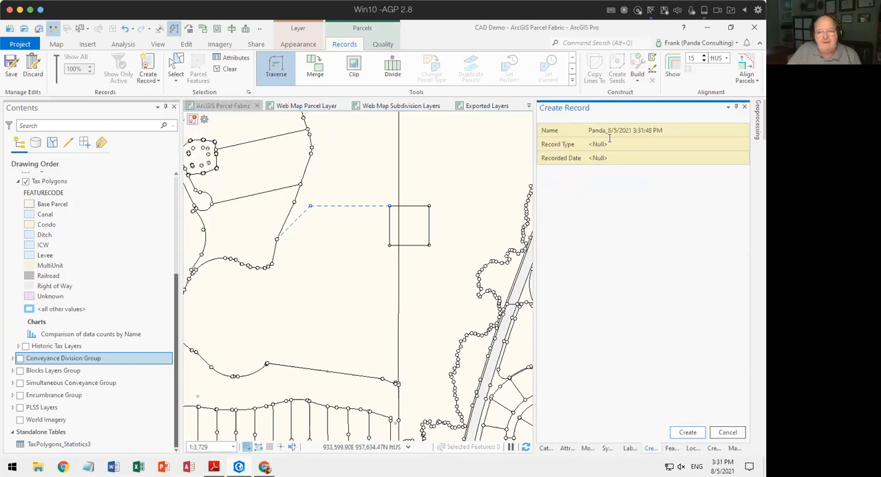
click(687, 433)
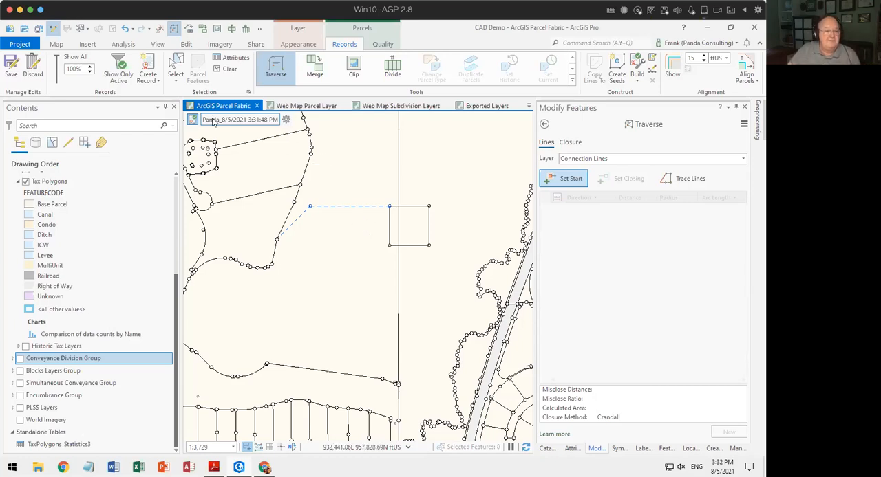
Select only the square's four sides and both connection lines, review their attributes, and assign the selection to the active record.
click(175, 68)
drag(369, 195, 452, 263)
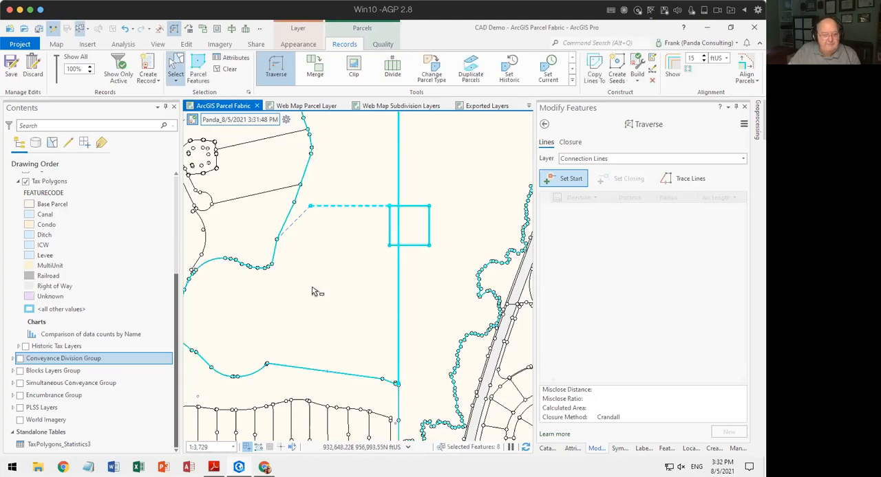
shift+click(294, 224)
ctrl+click(350, 303)
ctrl+click(399, 307)
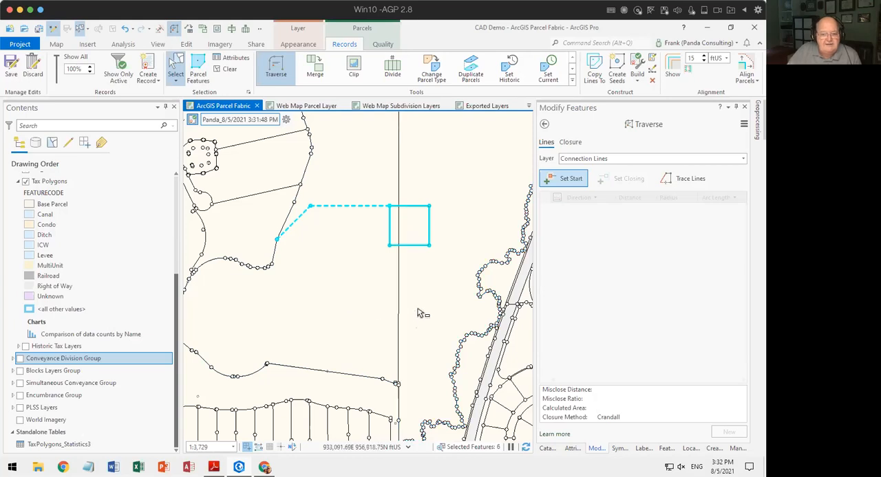
click(572, 449)
click(568, 164)
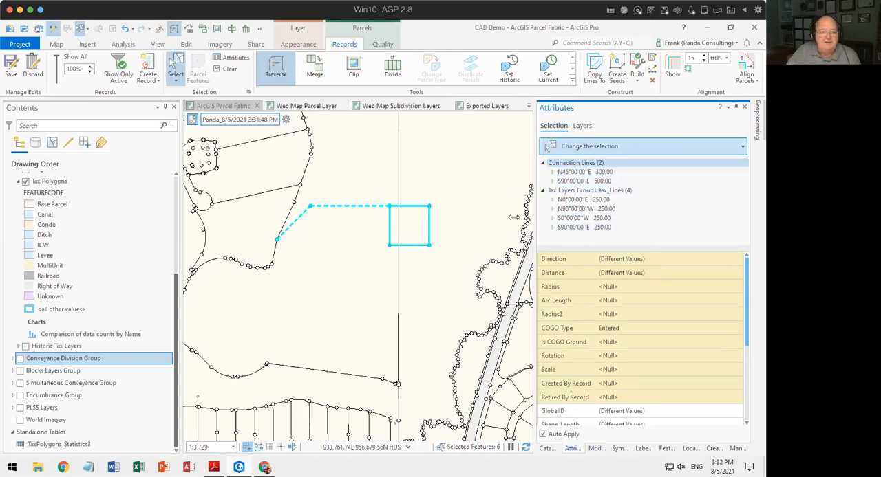
click(286, 120)
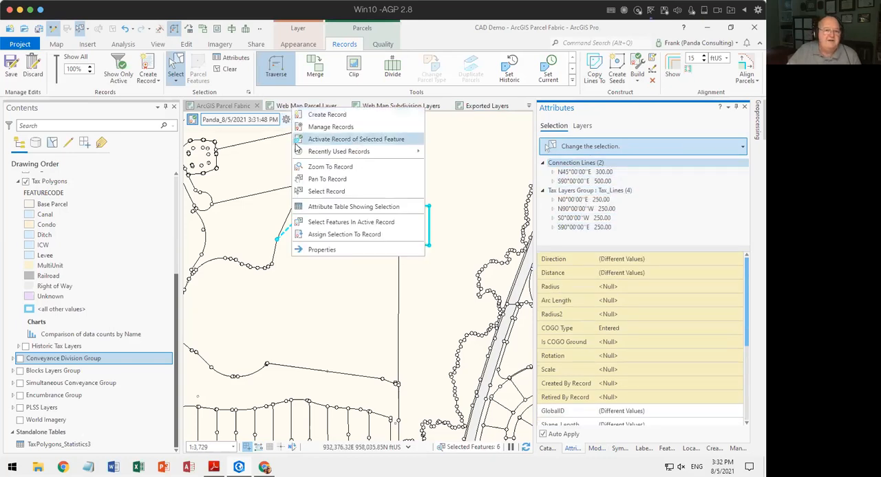
click(338, 236)
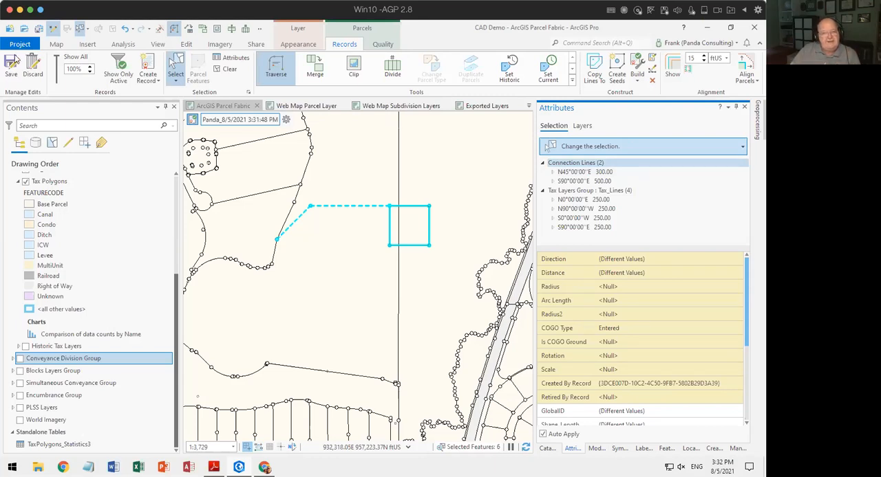
click(227, 69)
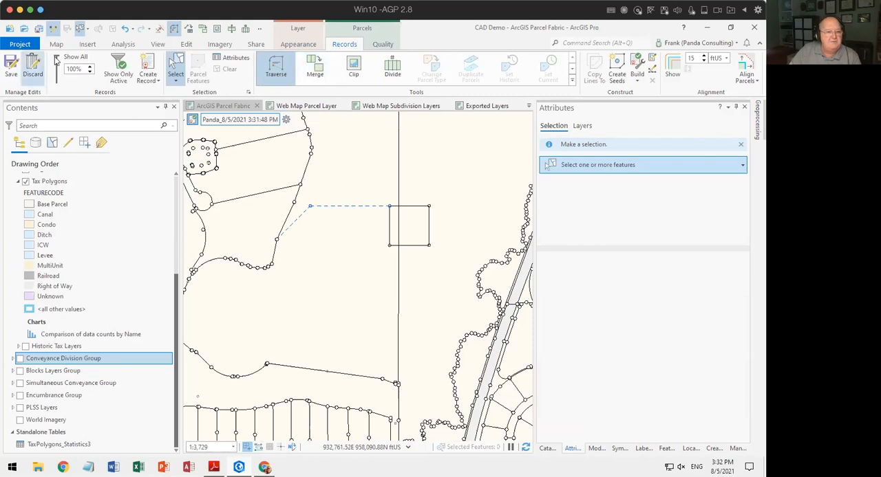
Fade features outside the active record to 1% and build the square parcel from newly created seeds.
drag(56, 56, 59, 85)
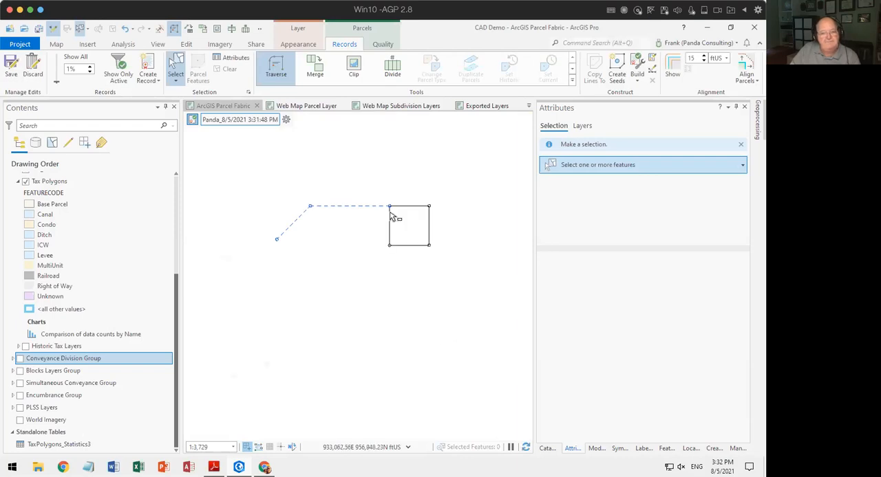
click(617, 67)
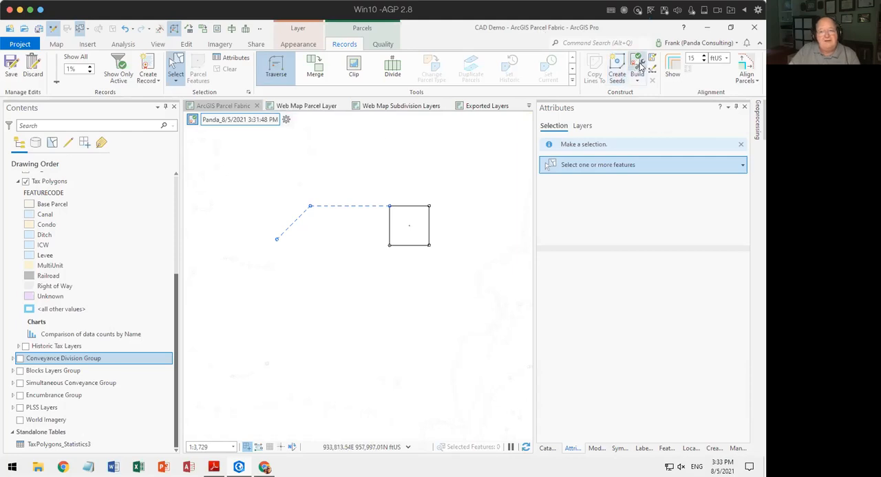
click(637, 65)
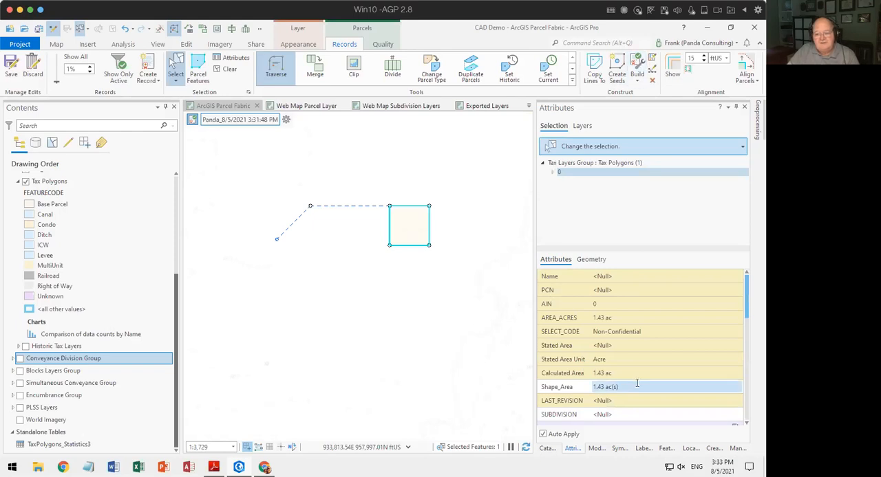
Open the field design view of the Tax Polygons layer and save the pending edits.
scroll(637, 383, down, 2)
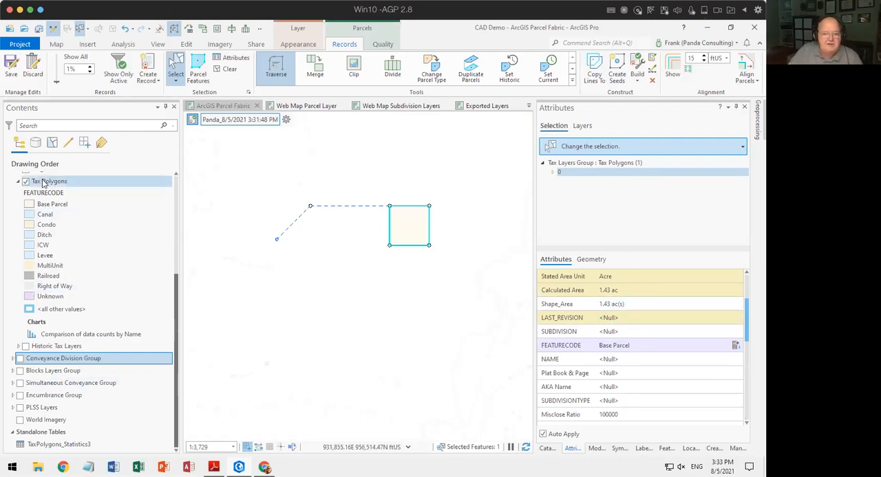
right_click(44, 182)
mouse_move(135, 206)
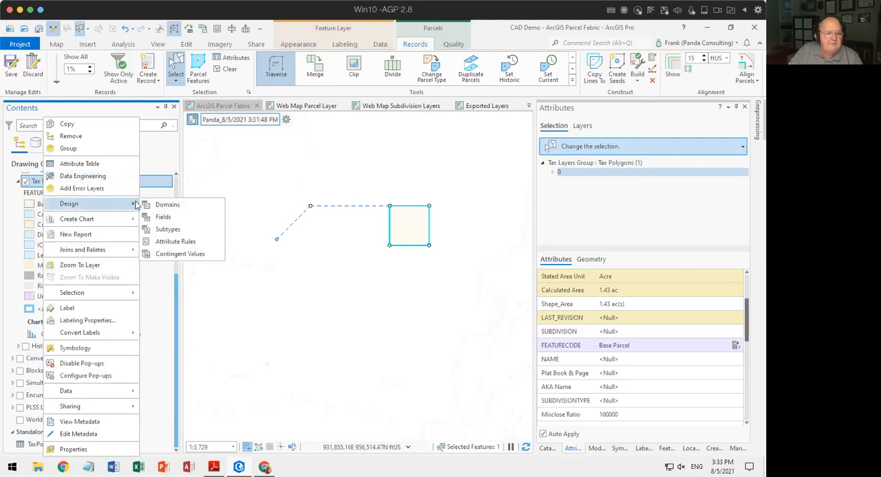
click(163, 218)
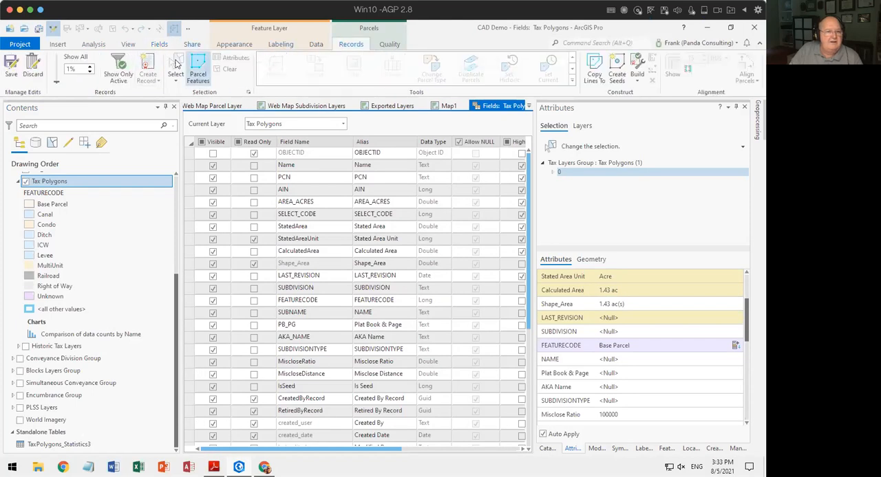
click(13, 63)
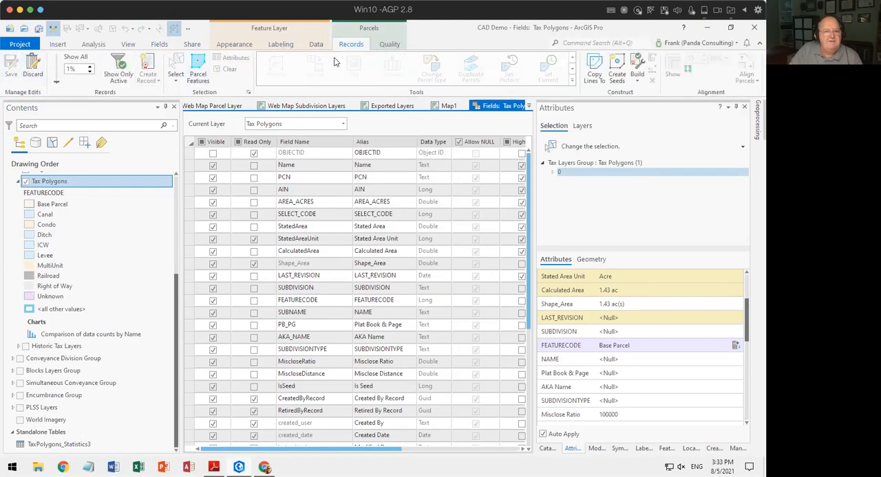
click(477, 109)
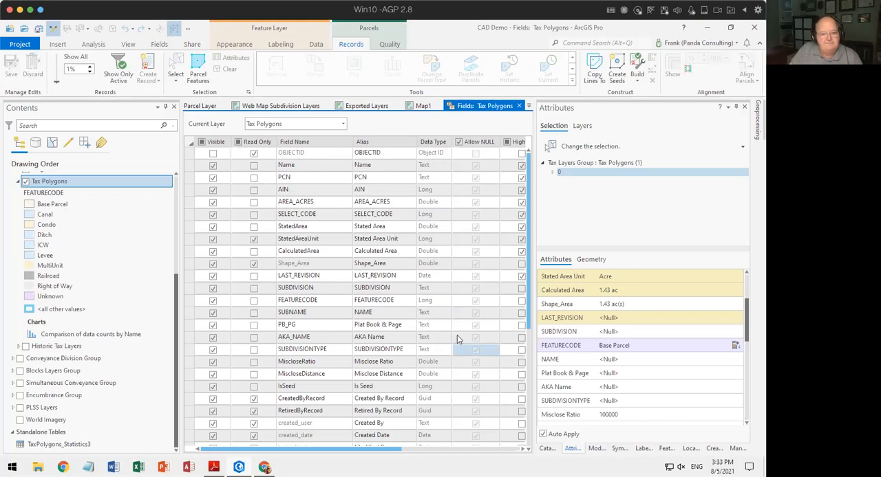
Look through the Tax Polygons field list to locate the number format of the Shape_Area field.
scroll(376, 352, down, 2)
scroll(337, 383, down, 4)
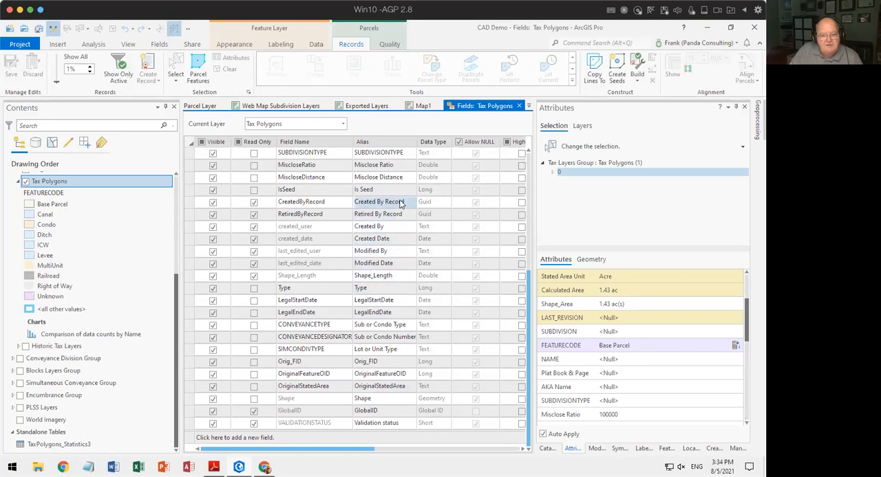
scroll(401, 206, up, 3)
scroll(401, 204, up, 1)
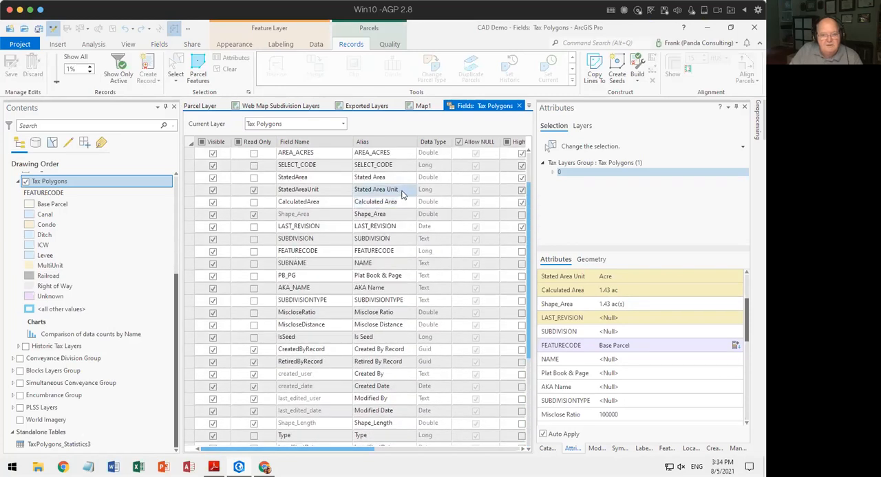
click(403, 181)
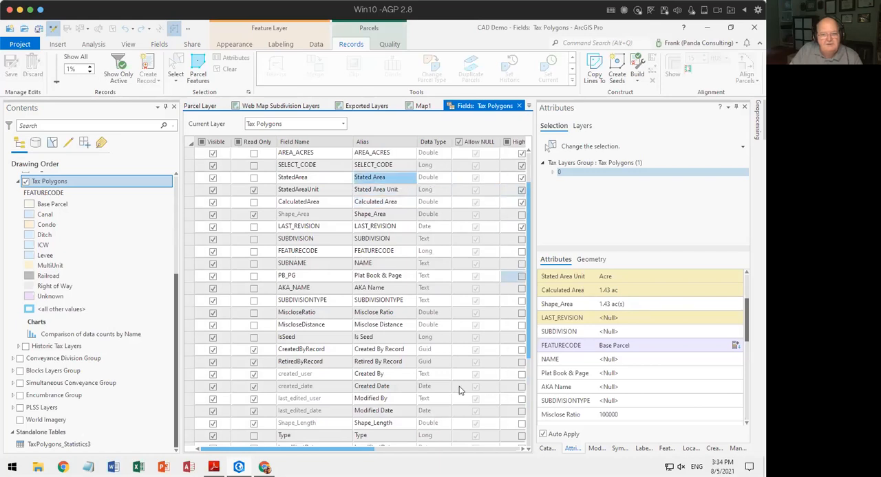
mouse_move(368, 453)
mouse_down()
mouse_move(453, 458)
mouse_move(353, 455)
mouse_up()
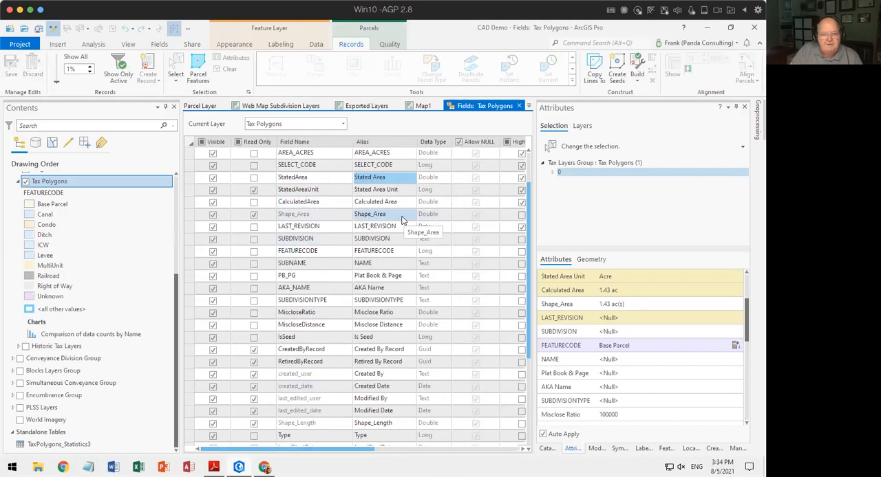
drag(361, 448, 432, 450)
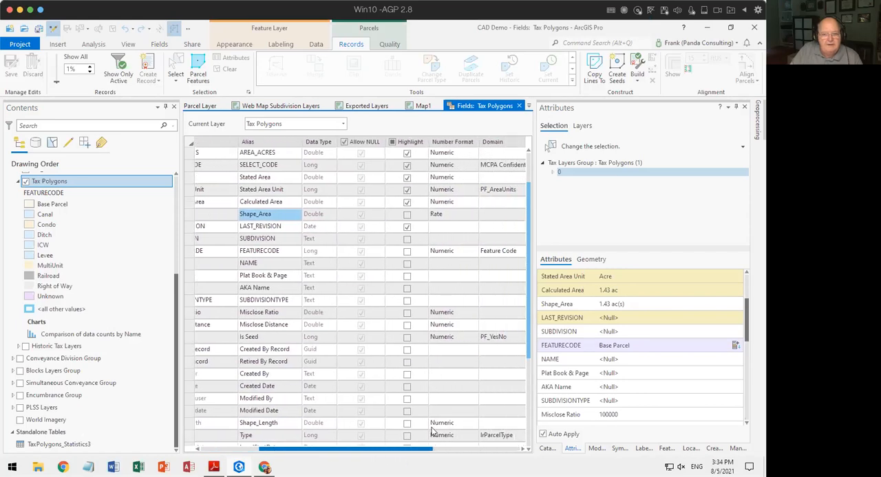
Change Shape_Area's number format to Numeric with 2 decimal places, thousands separators, zero padding and the sqFt suffix.
click(471, 218)
click(472, 216)
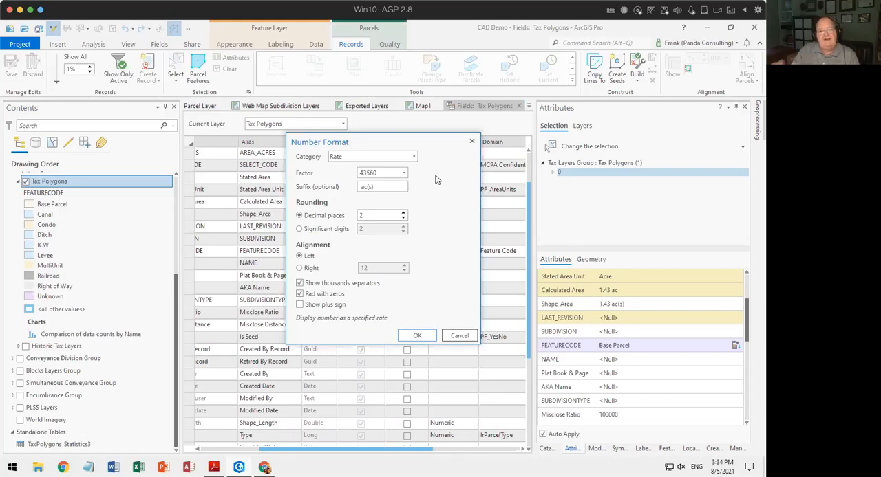
click(415, 159)
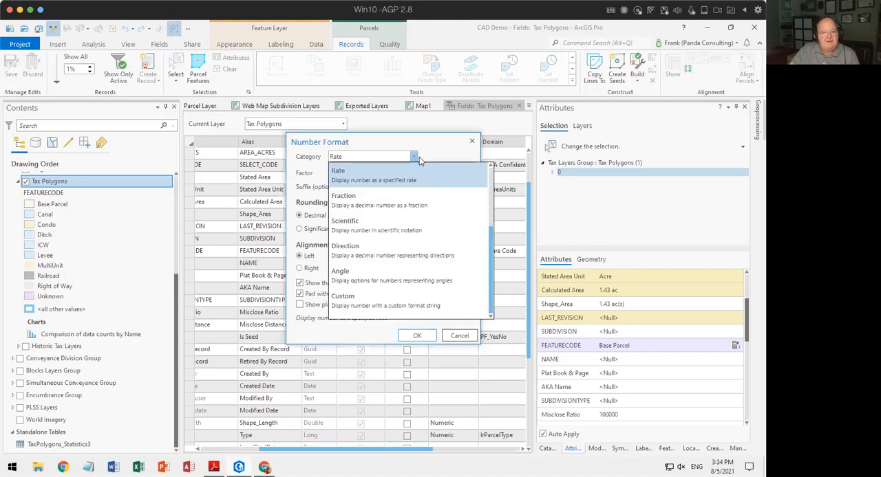
scroll(385, 206, up, 2)
click(377, 180)
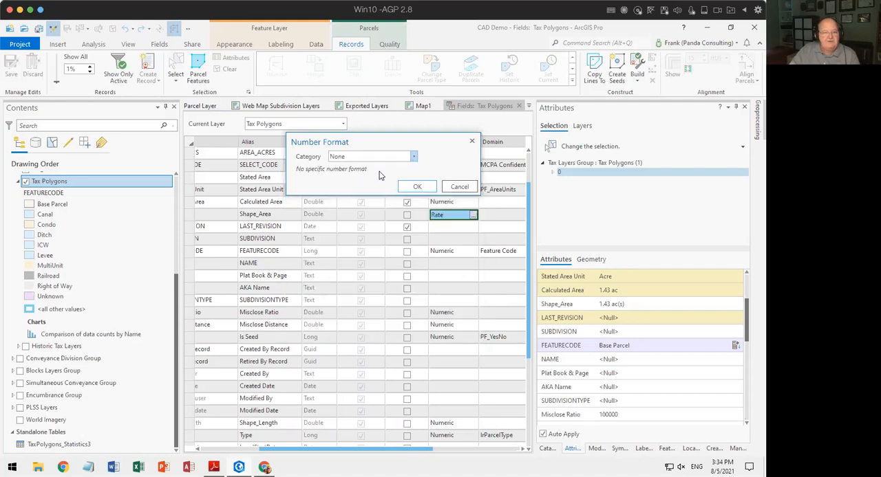
click(410, 156)
click(411, 192)
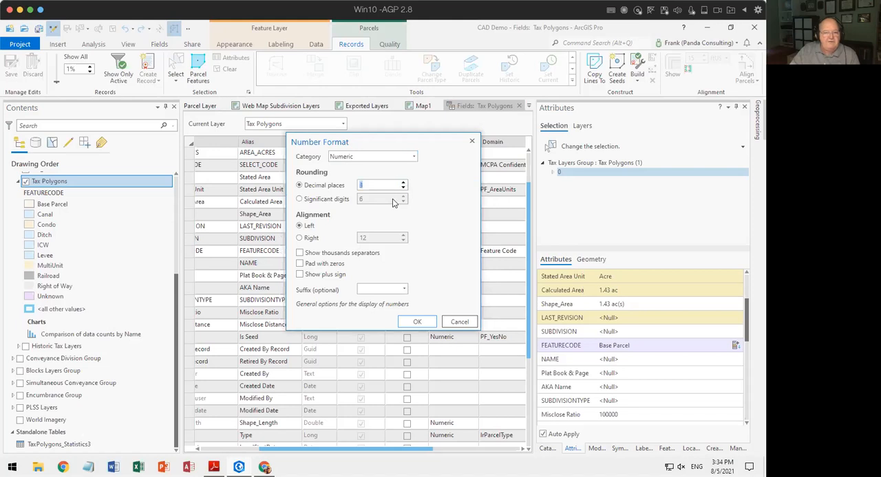
click(327, 253)
click(324, 264)
click(404, 289)
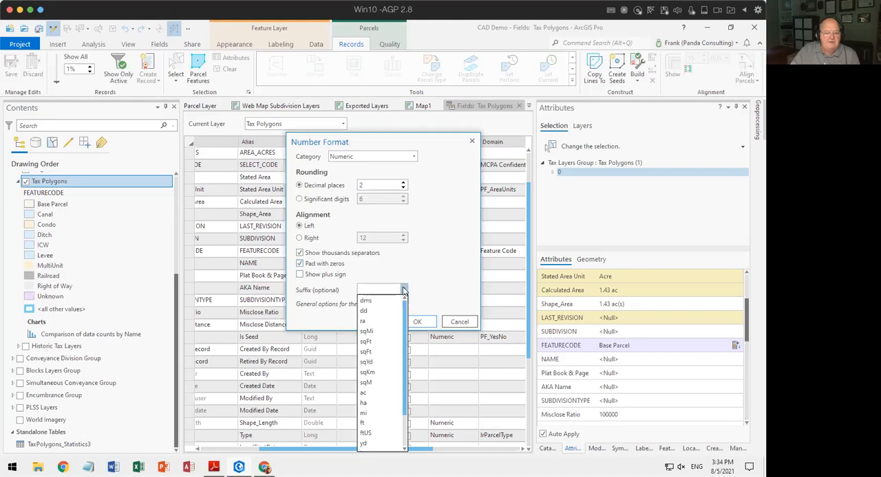
click(376, 342)
click(417, 323)
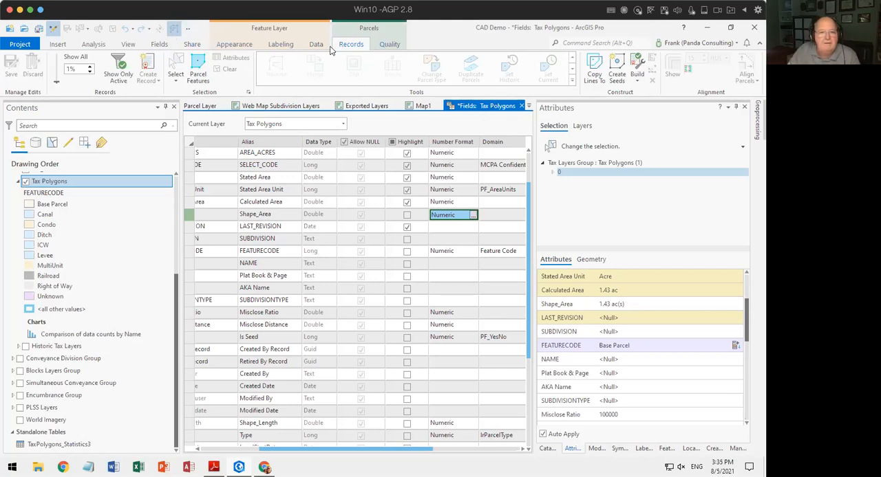
Save the field changes, close the field design view, and check Shape_Area in the square parcel's attributes.
click(157, 45)
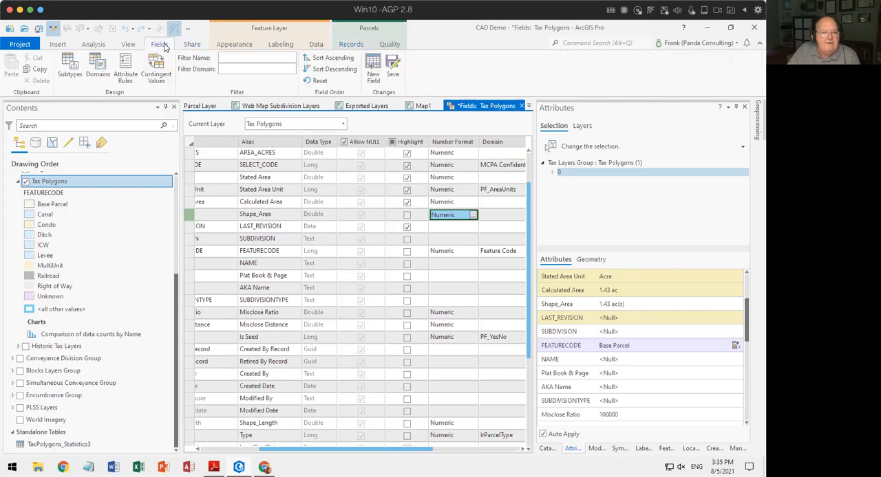
click(392, 71)
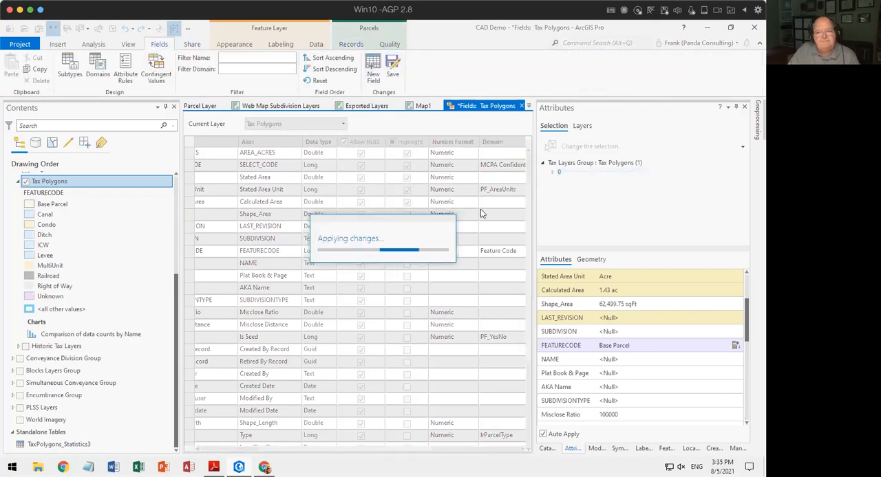
click(521, 105)
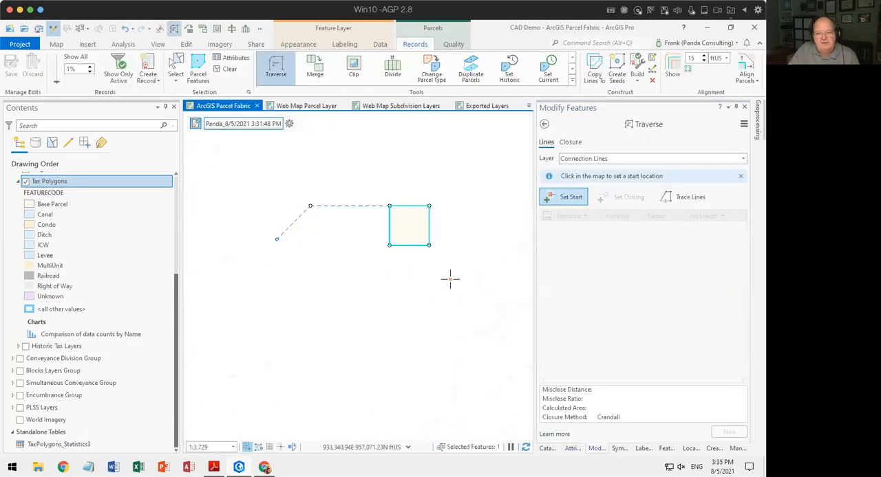
click(572, 449)
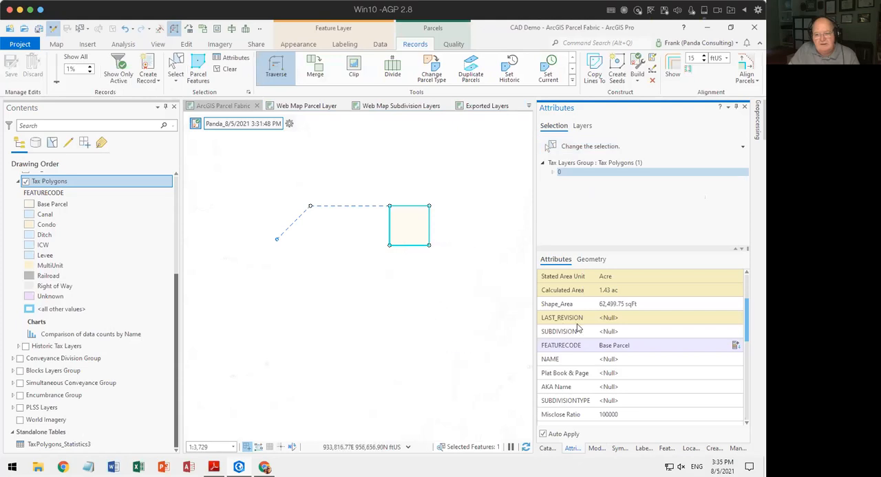
click(626, 305)
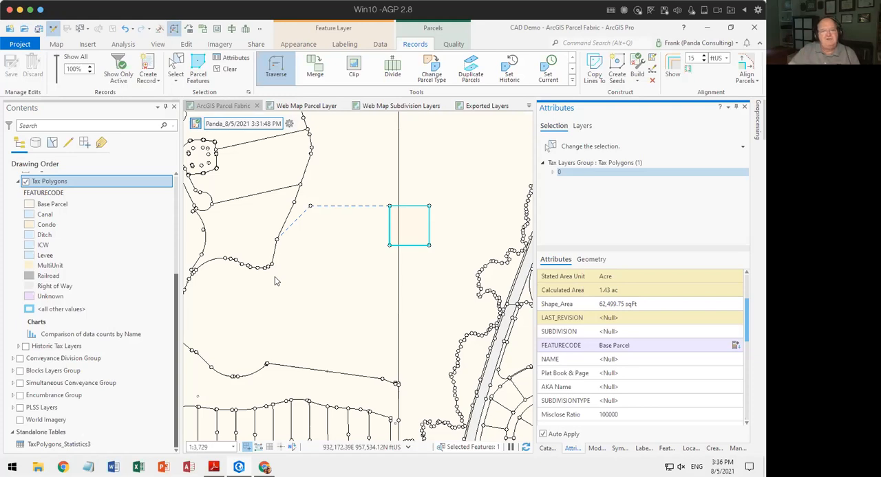
Turn off record mode and set the traverse layer to Tax_Lines.
drag(393, 192, 305, 323)
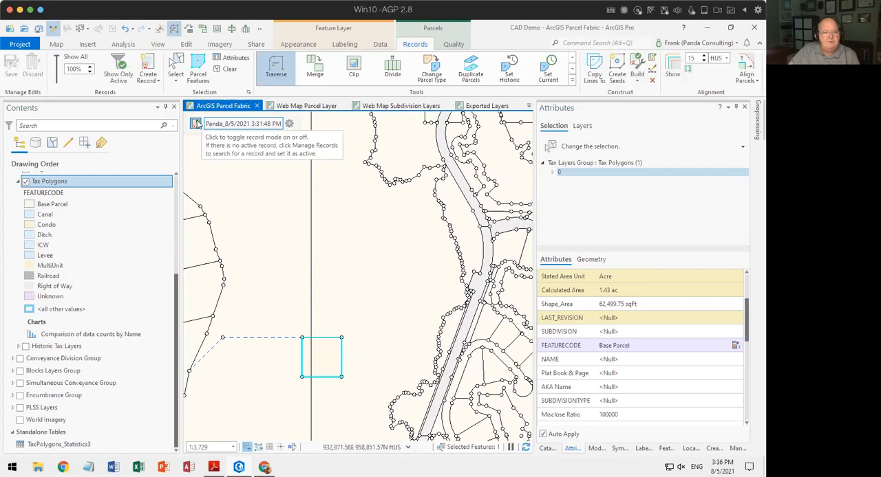
click(289, 124)
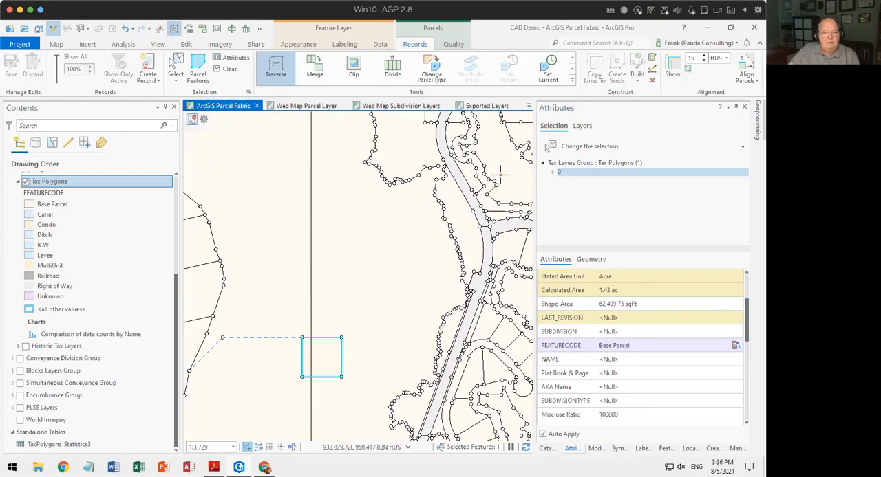
click(596, 448)
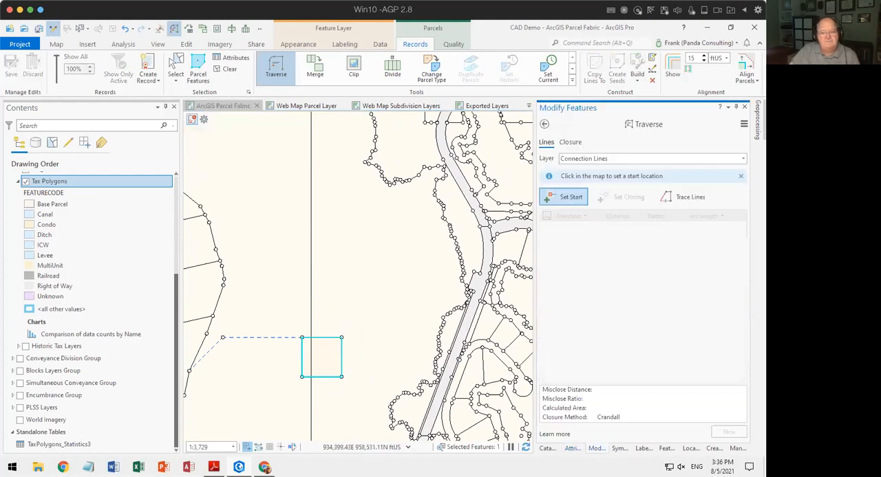
click(574, 159)
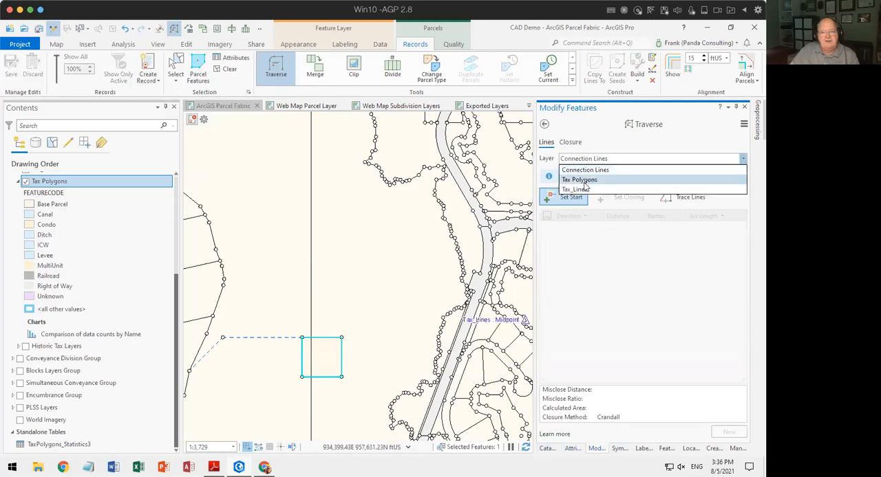
click(586, 185)
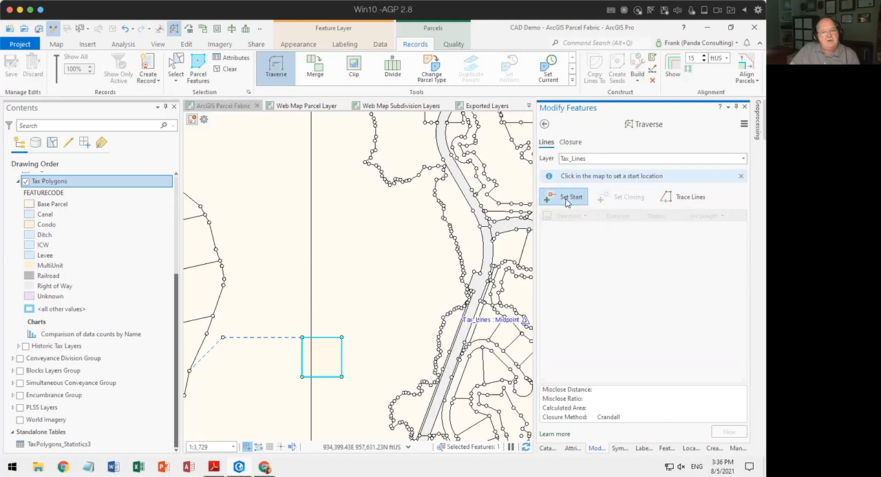
Clear the selection and start a traverse in the open area north of the square, with a first course of 0-1 for 250 ft.
click(227, 68)
click(565, 196)
click(339, 261)
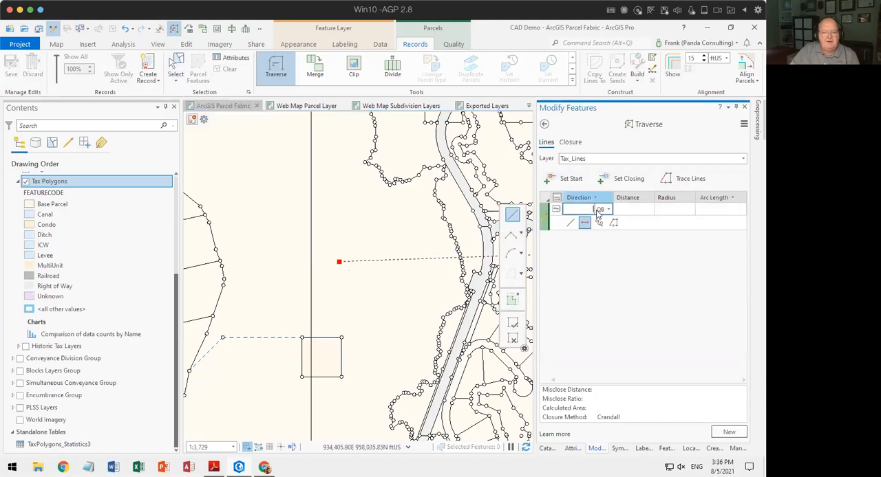
text(0-1)
key(Tab)
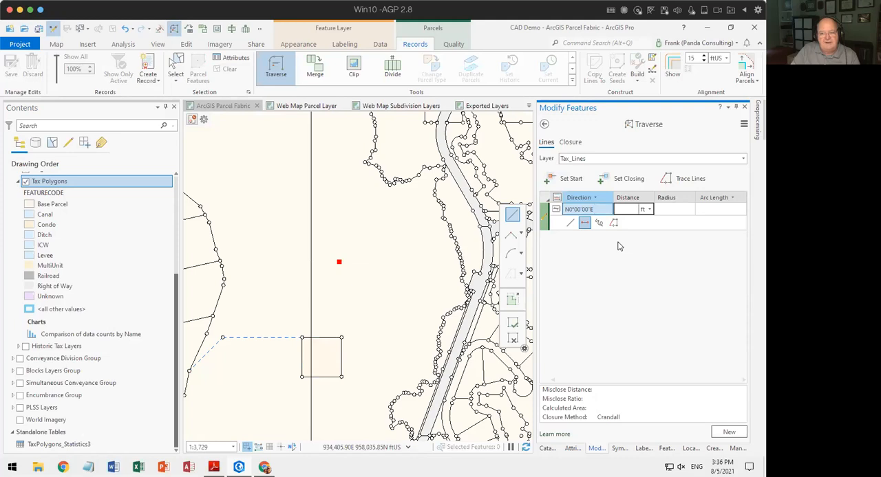
text(250)
key(Return)
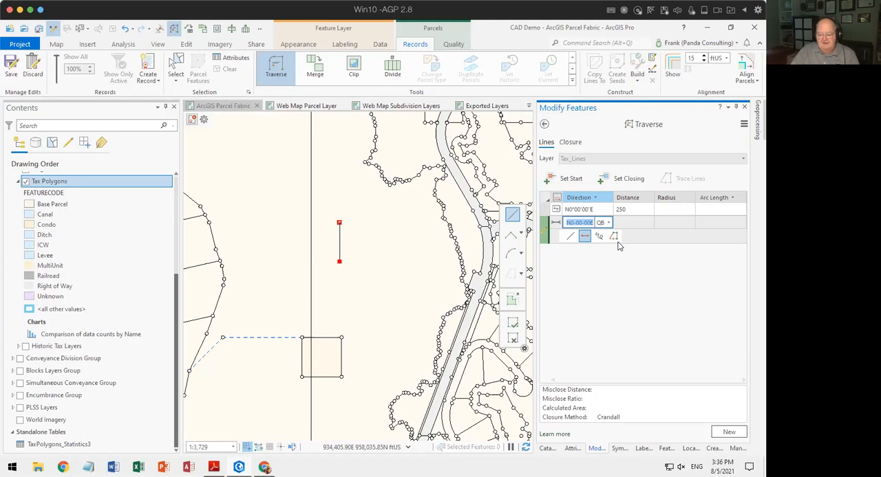
Add a second traverse course with direction 90 (N90°00'00"E) and a distance of 250 ft.
text(90)
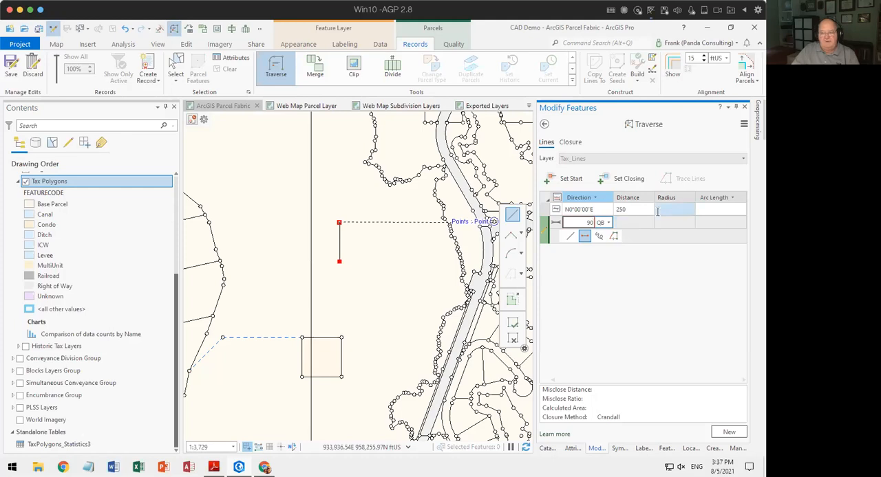
key(Tab)
click(595, 221)
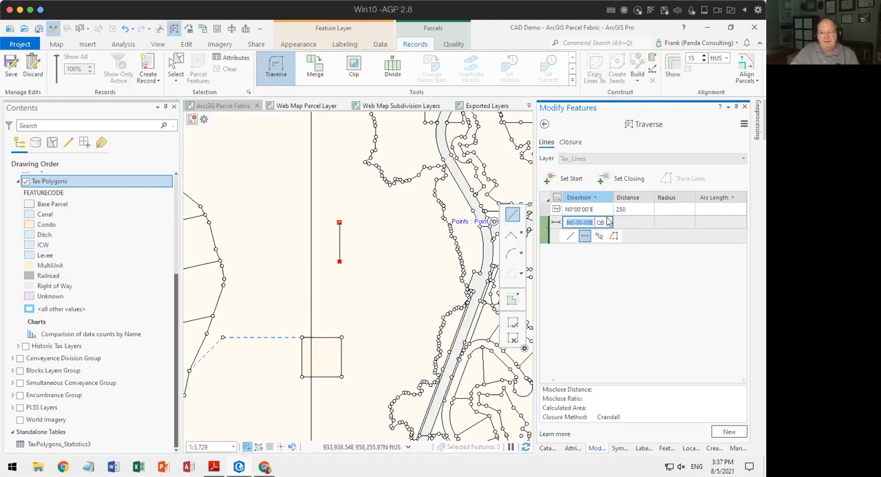
key(Delete)
key(Tab)
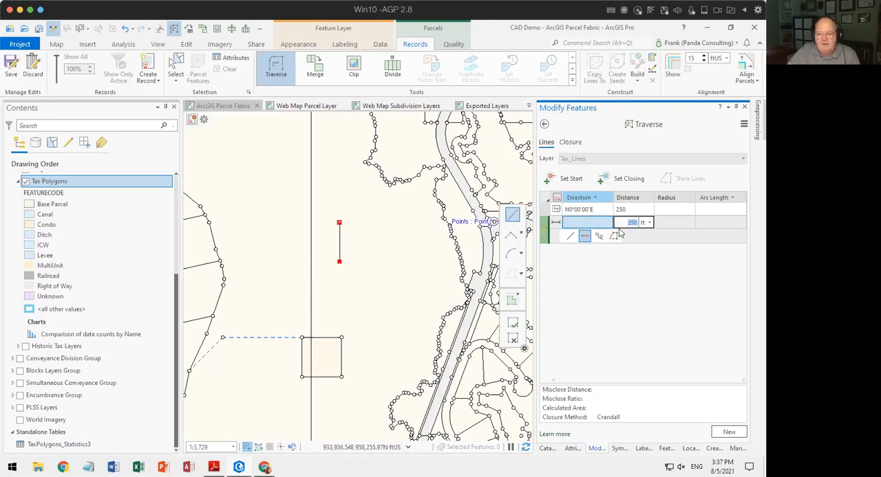
click(575, 224)
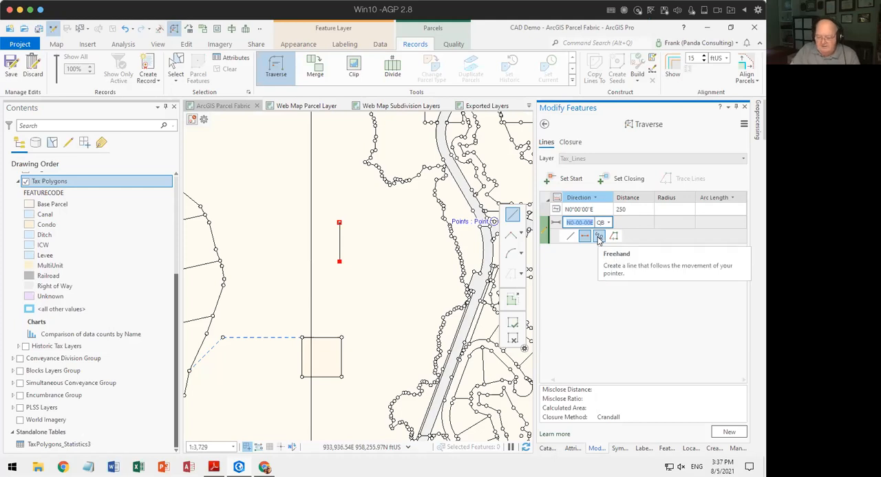
text(90)
key(Tab)
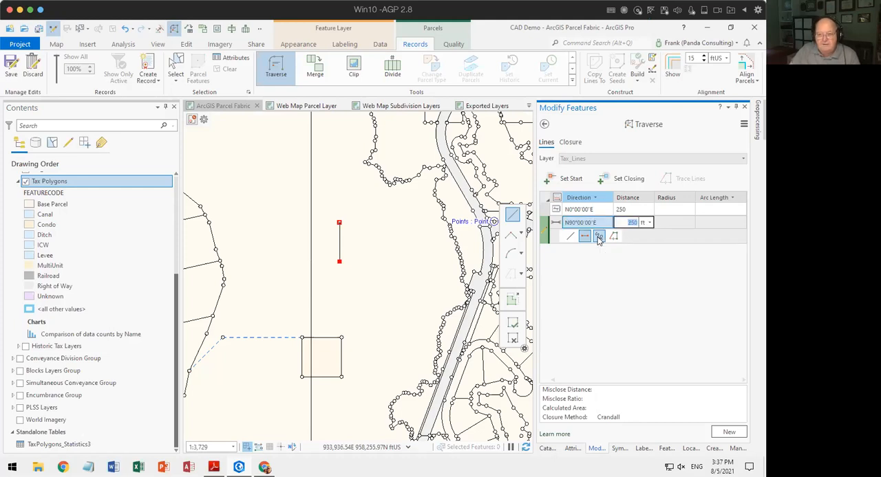
key(Return)
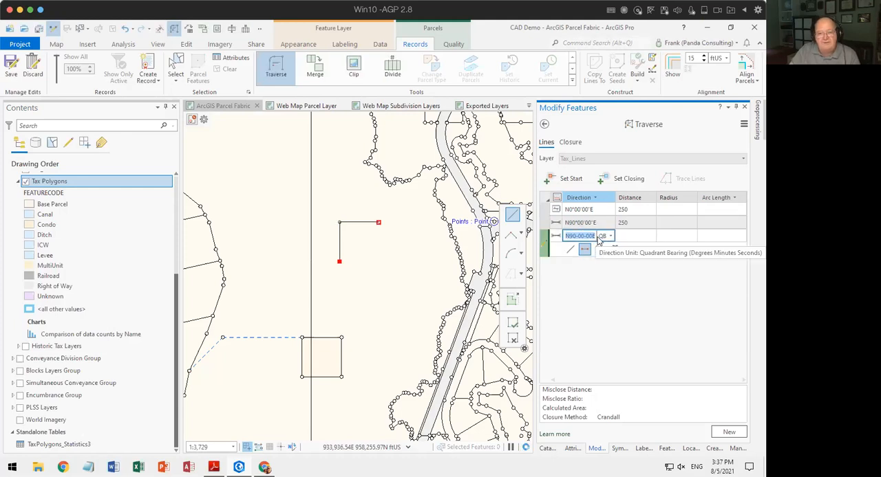
Add a third traverse course deflected 90° to S0°00'00"W with a distance of 250 ft.
key(BackSpace)
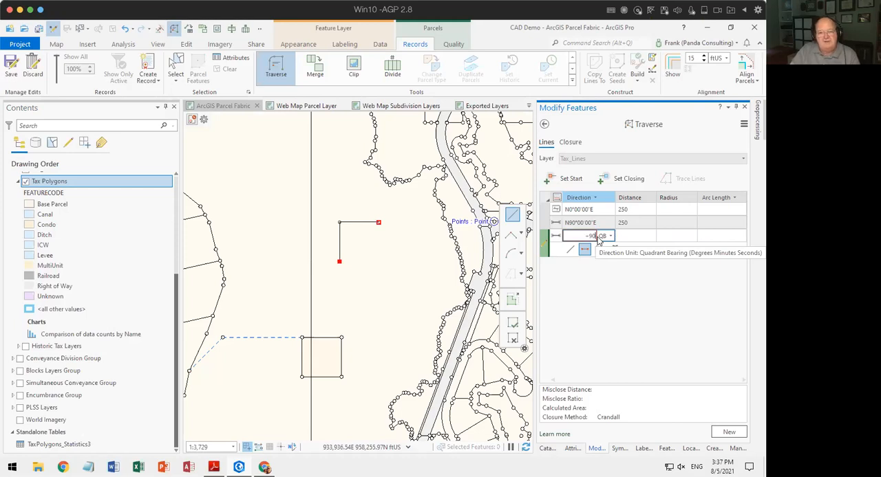
key(Tab)
key(Return)
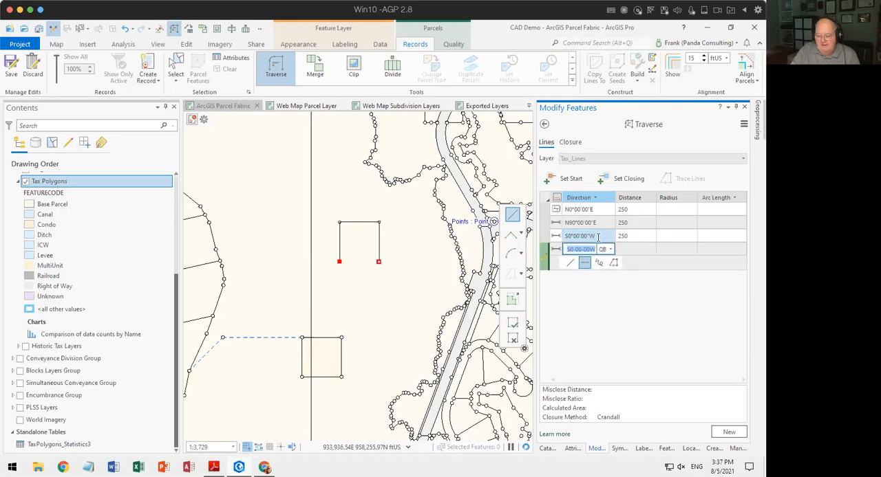
Close the square with a fourth course of S90°00'00"W for 250 ft and finish this traverse to allow a new one.
key(BackSpace)
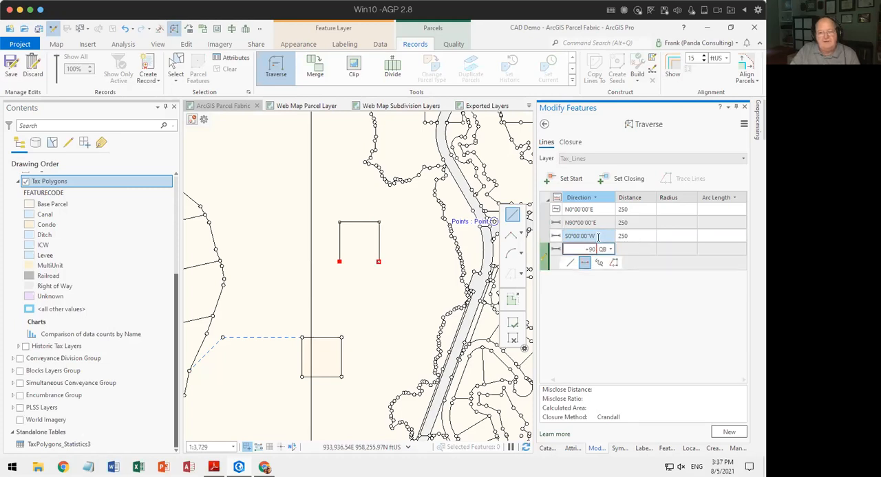
key(Tab)
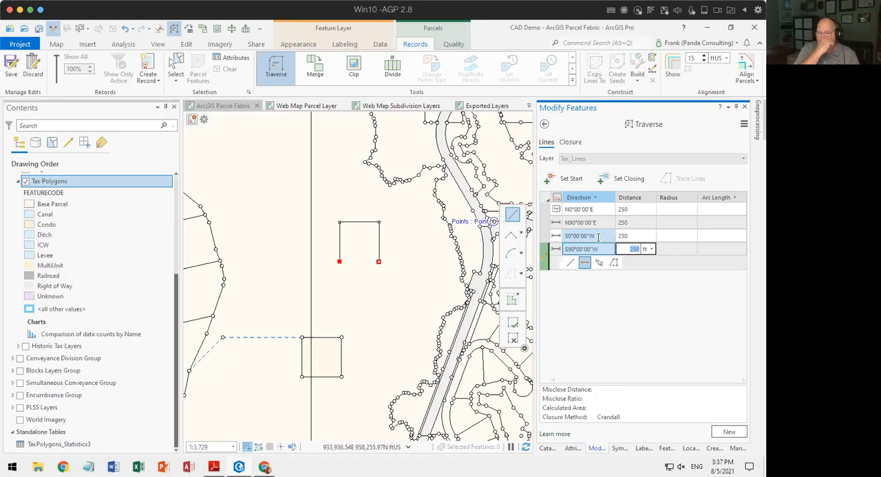
key(Return)
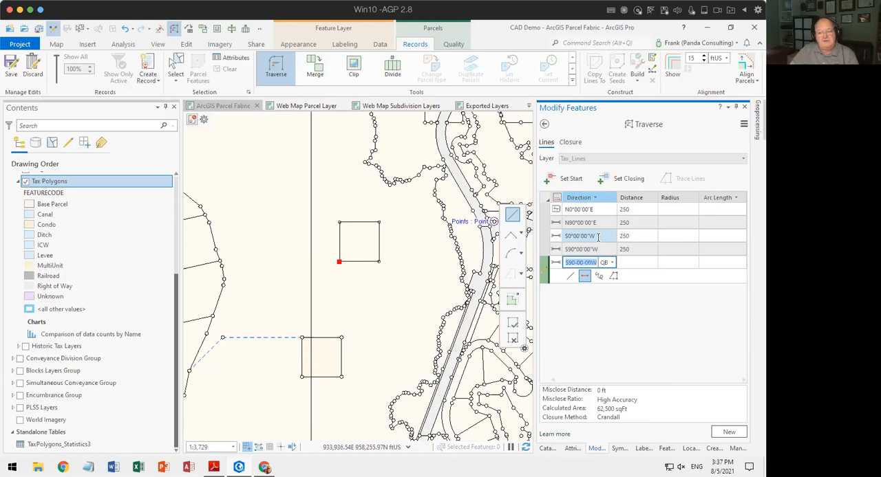
click(732, 432)
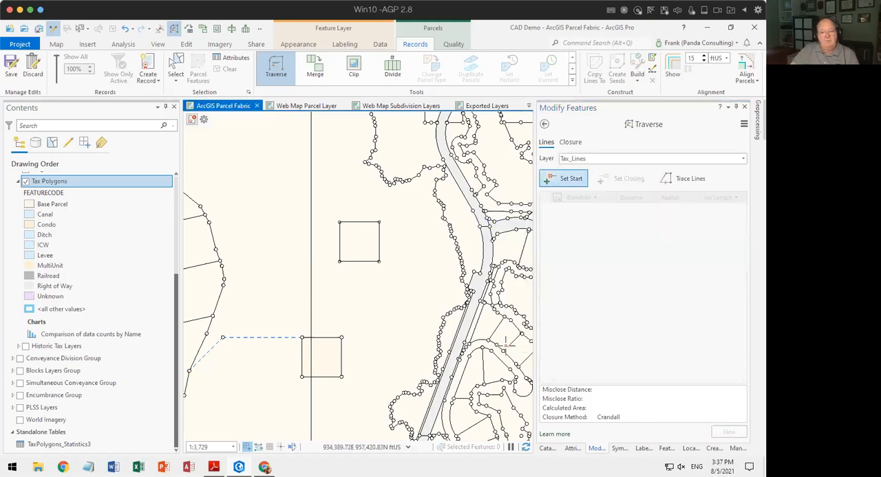
Start another traverse in the open area southeast of the new square, with a first course of 0-1 for 250 ft.
drag(389, 317, 348, 236)
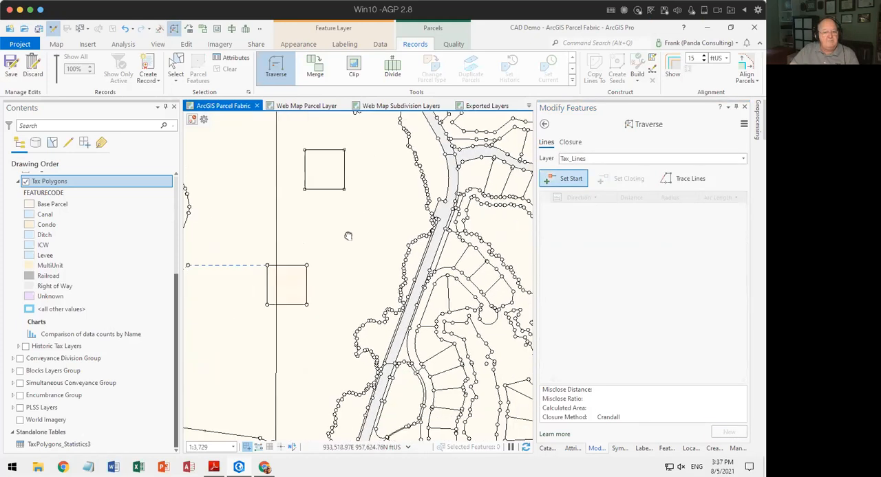
click(566, 180)
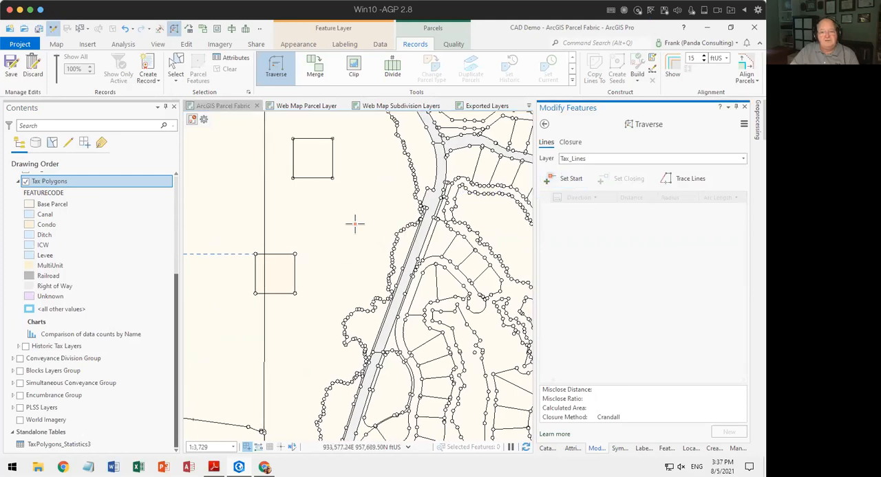
click(354, 247)
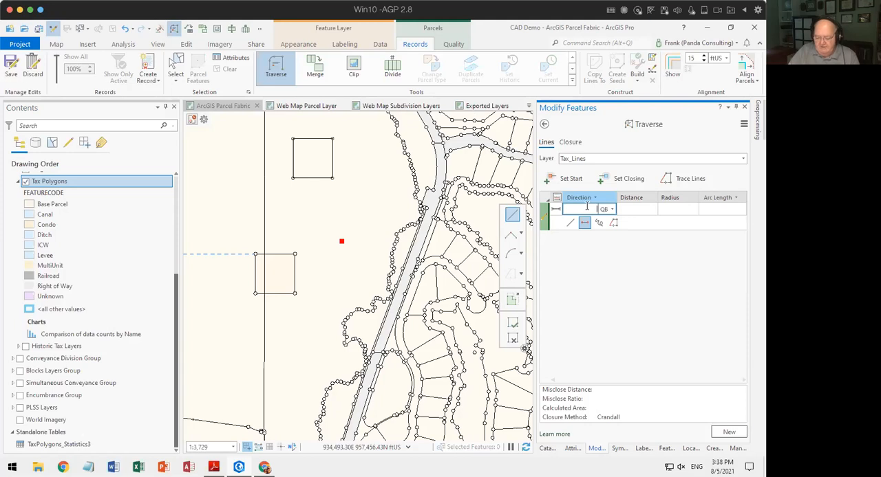
text(0-1)
key(Tab)
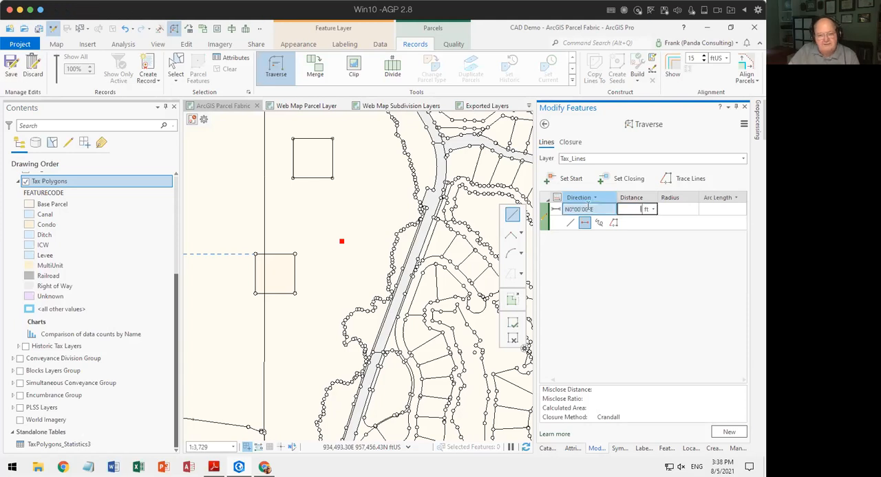
text(250)
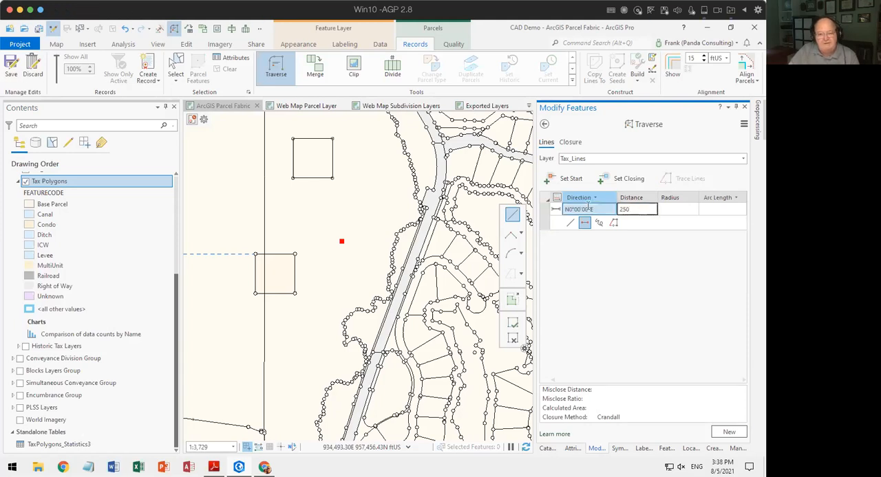
key(Return)
Add a second course with a +90 deflection (N90°00'00"E) and a distance of 500 ft.
key(BackSpace)
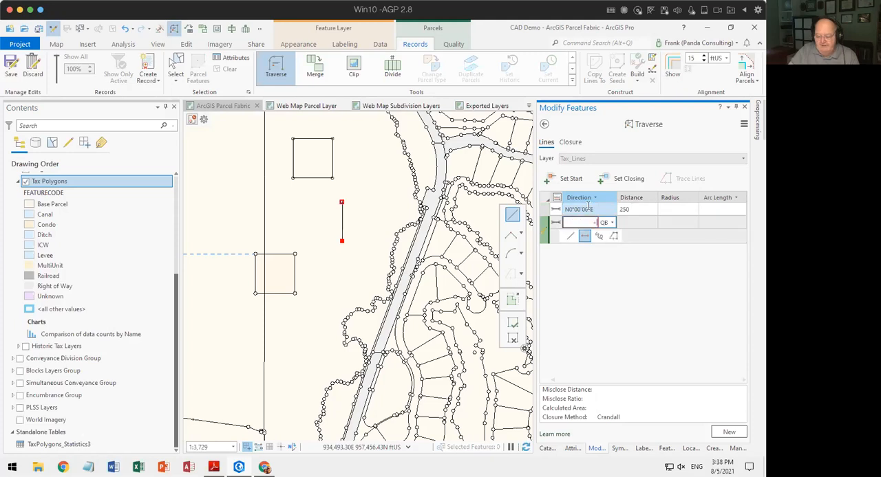
text(+90)
key(Tab)
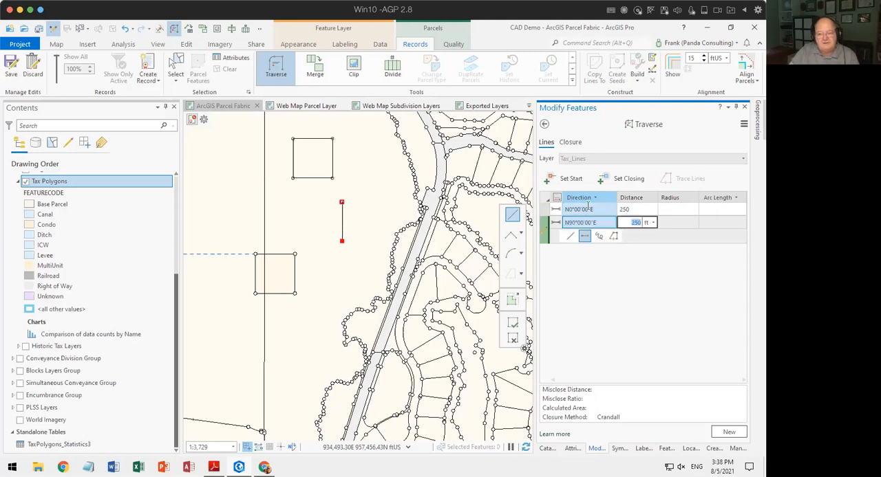
text(5)
key(Return)
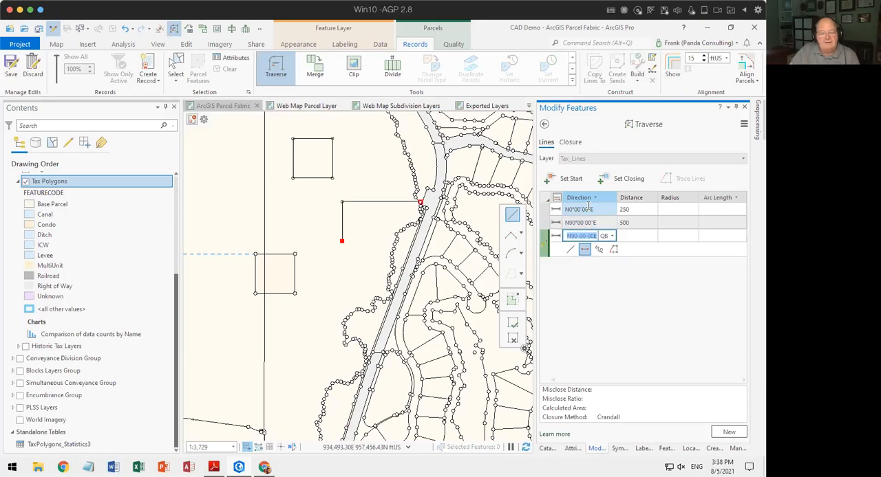
Add a third traverse course with direction S10°00'00"W and a distance of 100 ft.
drag(378, 220, 283, 211)
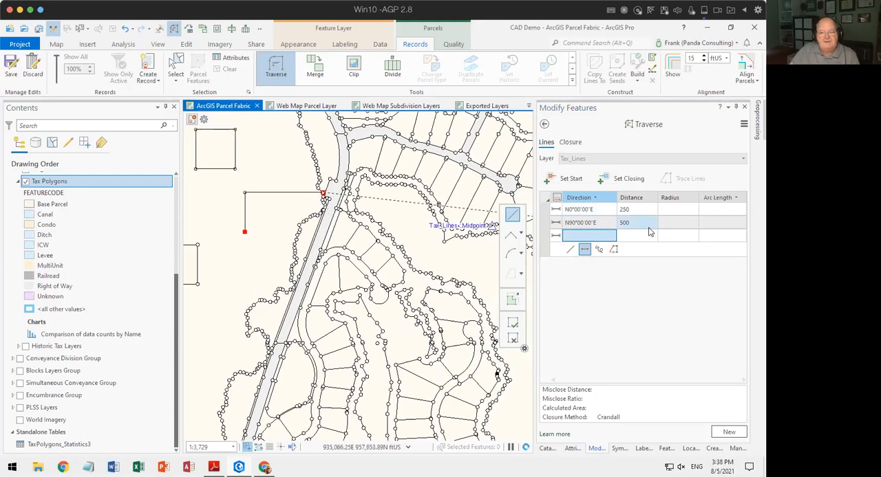
click(597, 237)
text(-90100)
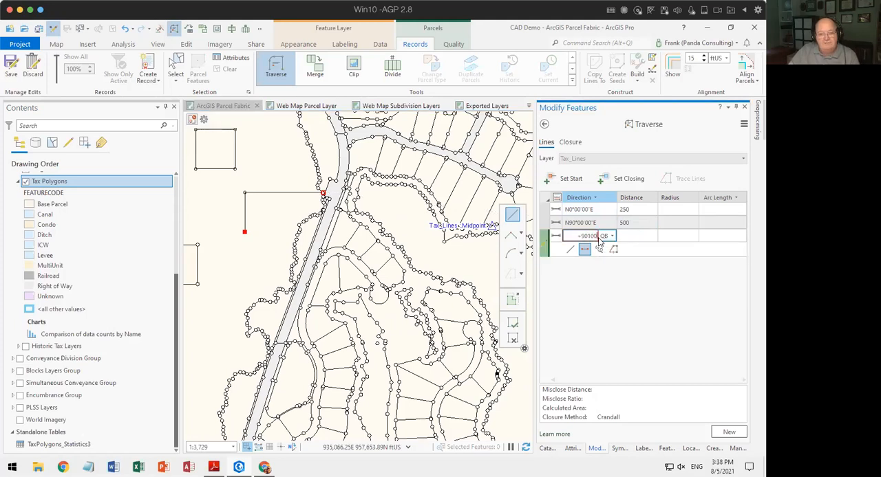
key(Tab)
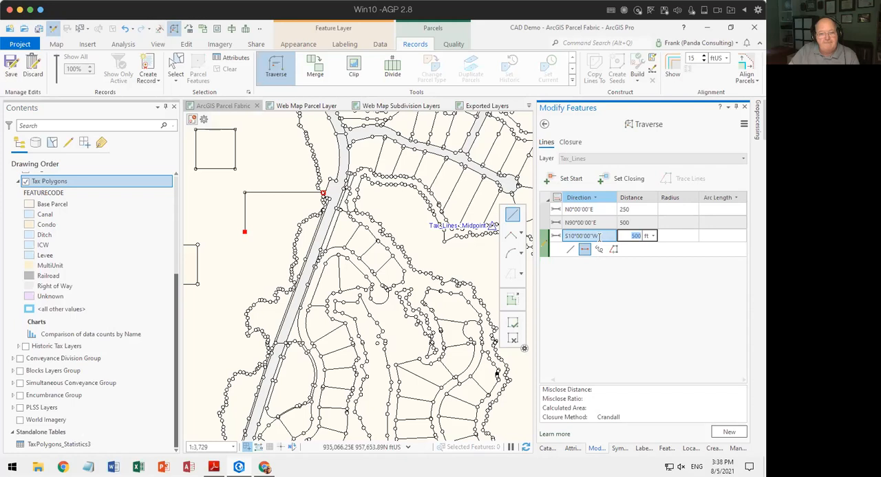
text(100)
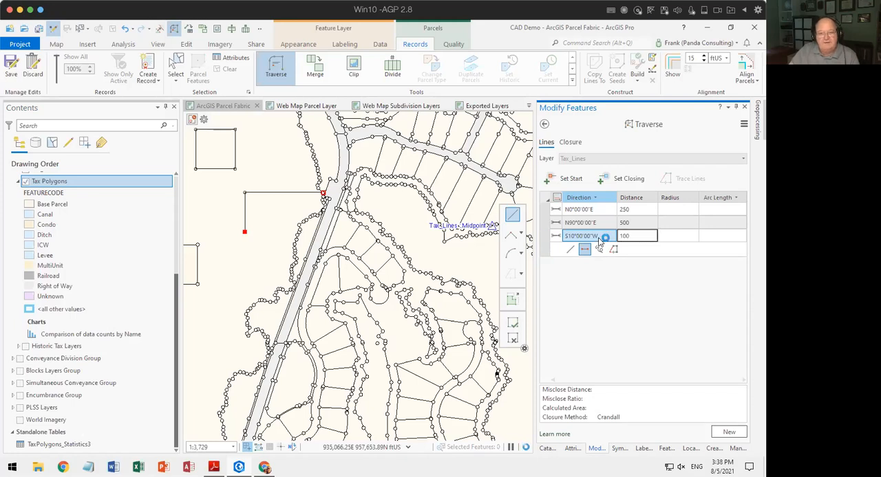
key(Return)
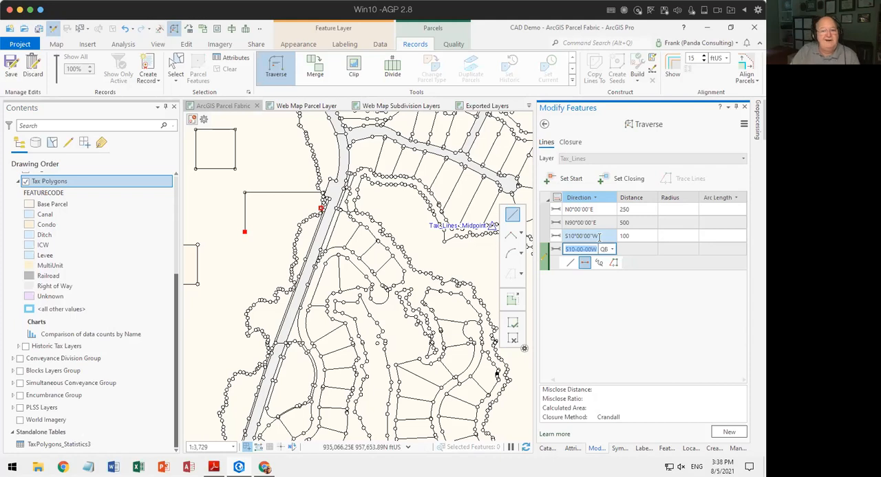
Set the fourth course's line type to Lines under Connection Lines.
key(Escape)
click(556, 251)
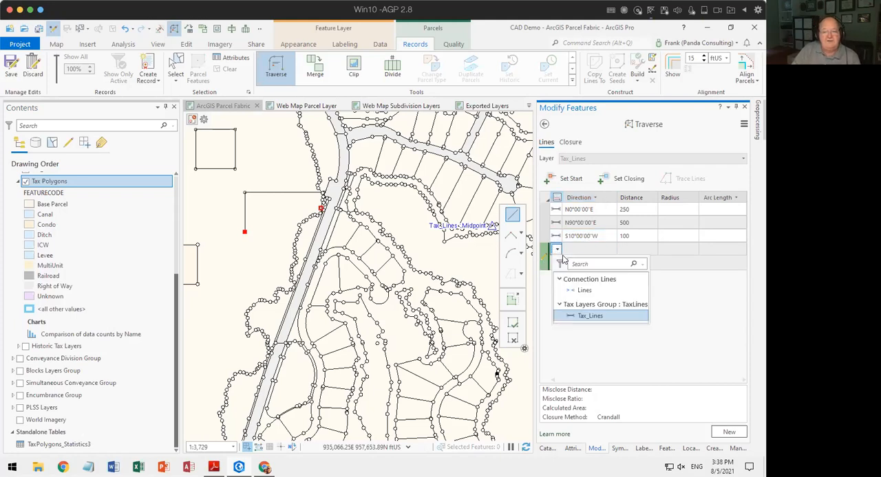
click(568, 293)
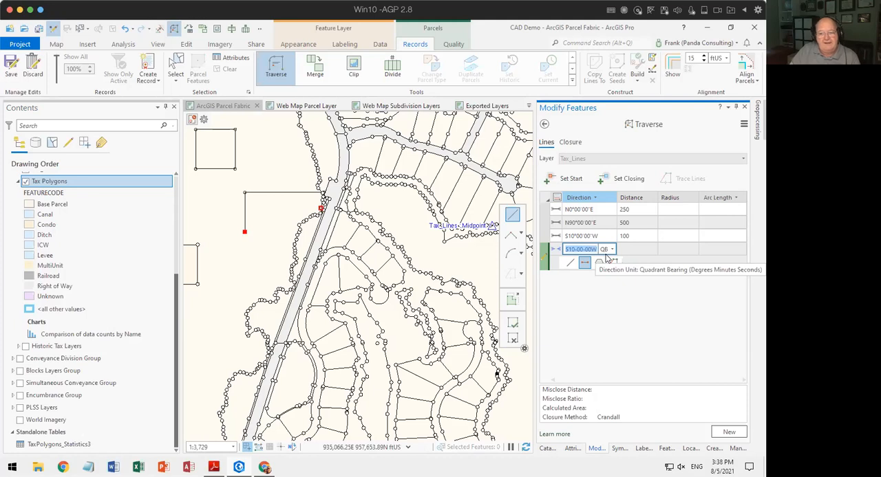
Correct the third course's direction to S0°00'00"W, keeping its distance at 100 ft.
click(570, 236)
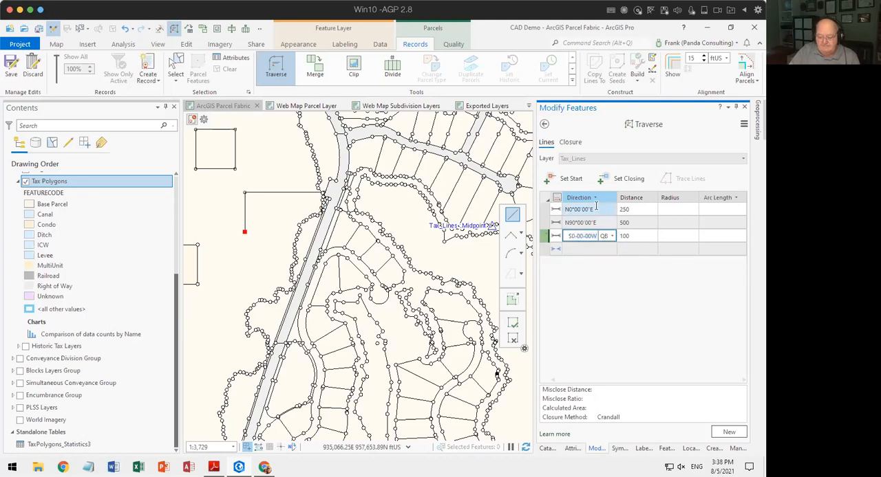
key(Tab)
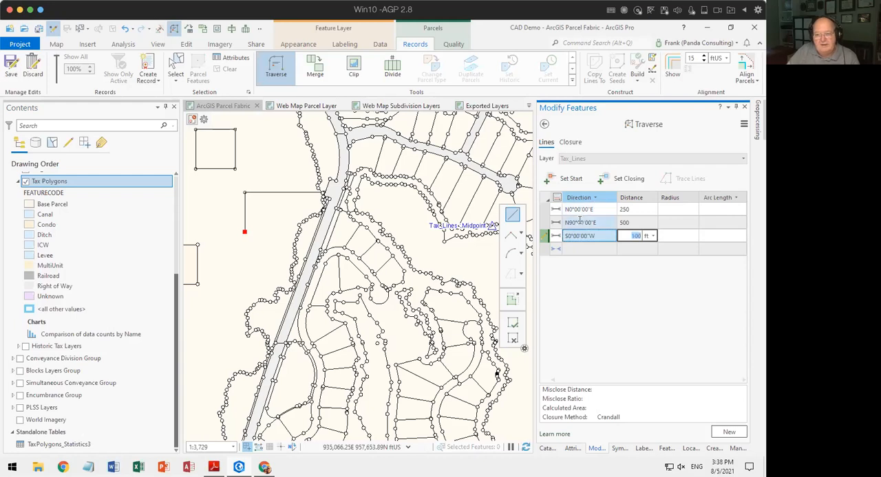
key(Return)
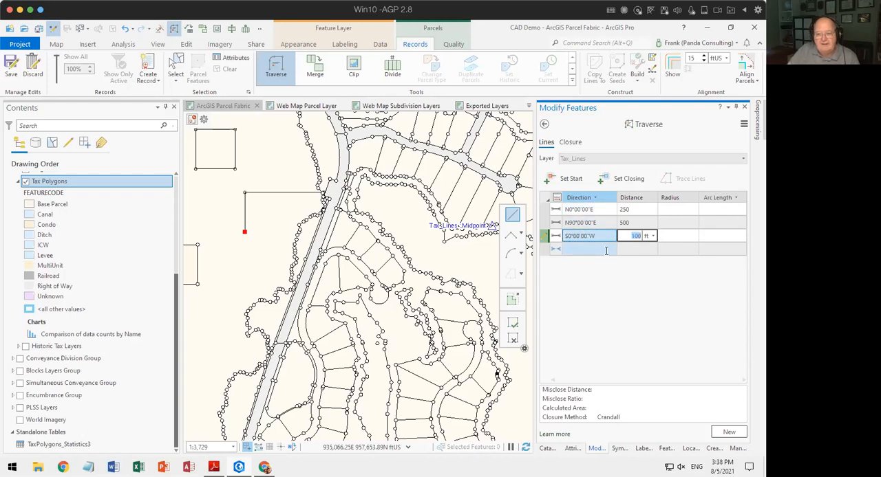
Enter the fourth course as a connection line with direction 0-3 (S0°00'00"W) and a distance of 150 ft.
text(0)
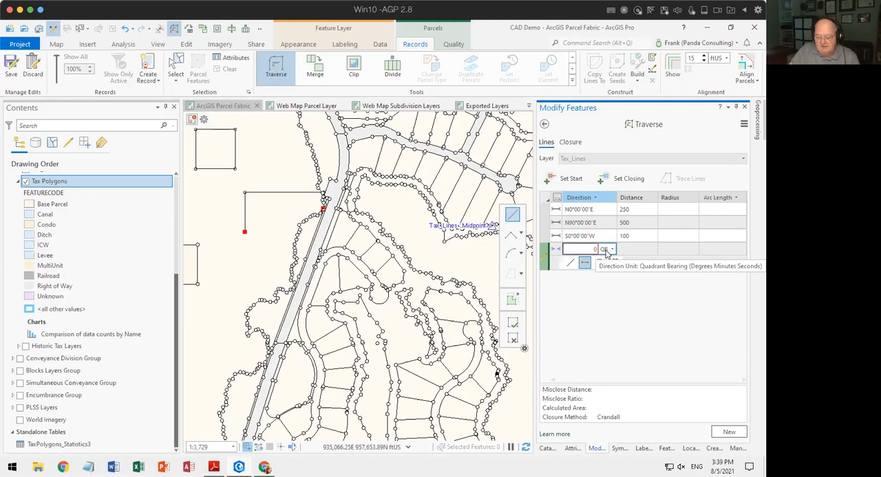
text(-3)
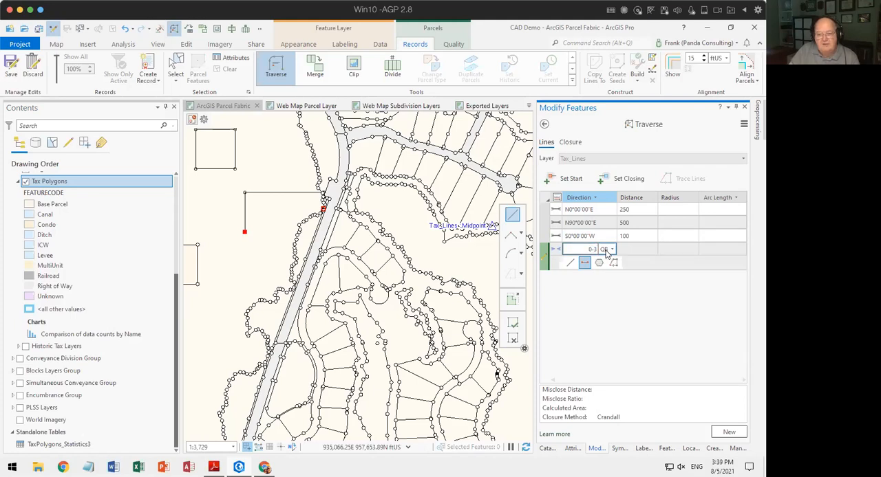
key(Tab)
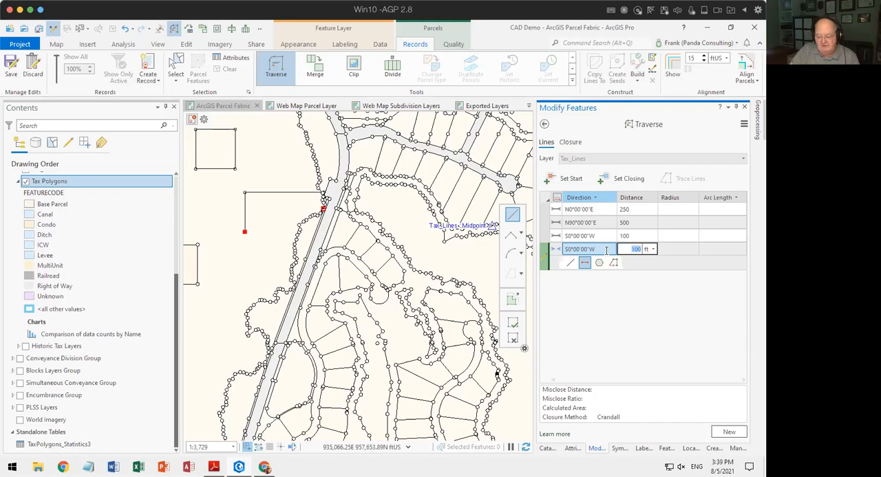
text(150)
key(Return)
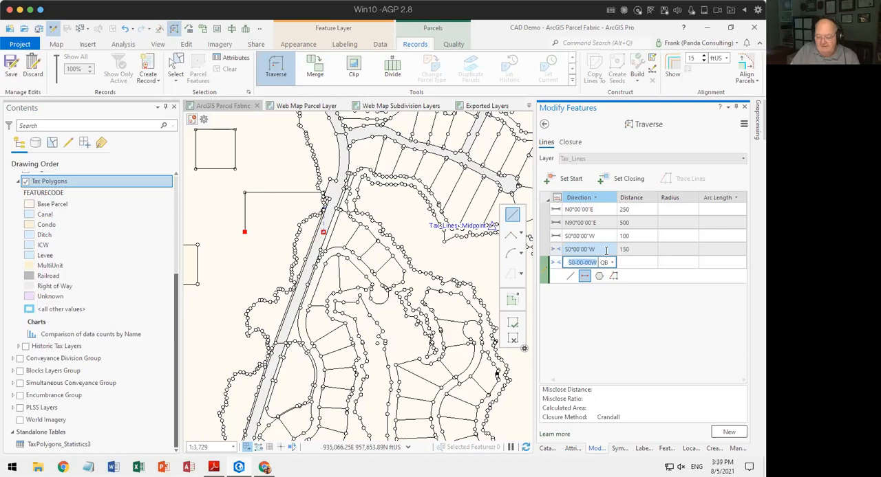
Add a fifth course as a connection line with direction S90W and a distance of 100 ft.
text(s90w)
key(Tab)
text(100)
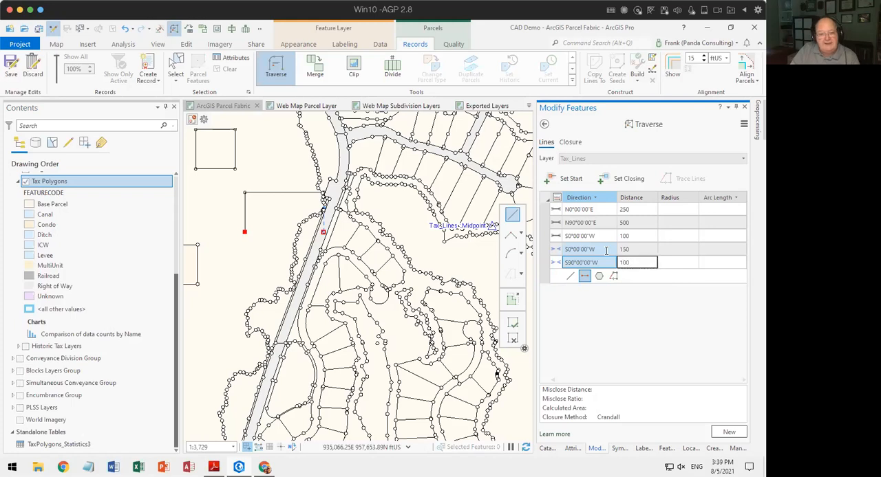
key(Return)
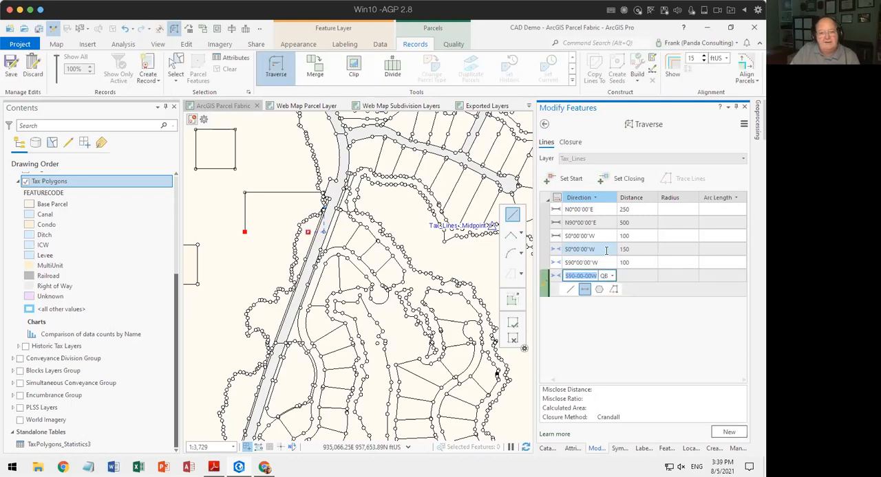
Add a sixth course using the Tax_Lines type, with direction S90°00'00"W and a distance of 150 ft.
click(556, 276)
click(557, 276)
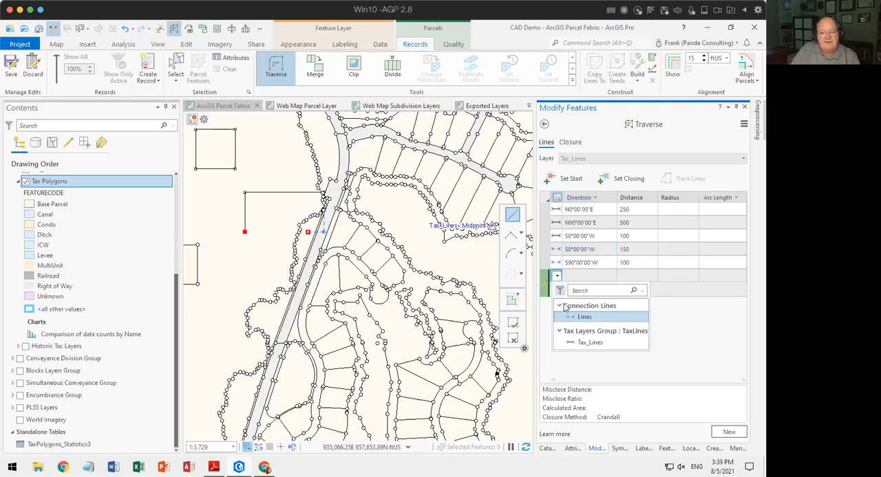
click(567, 344)
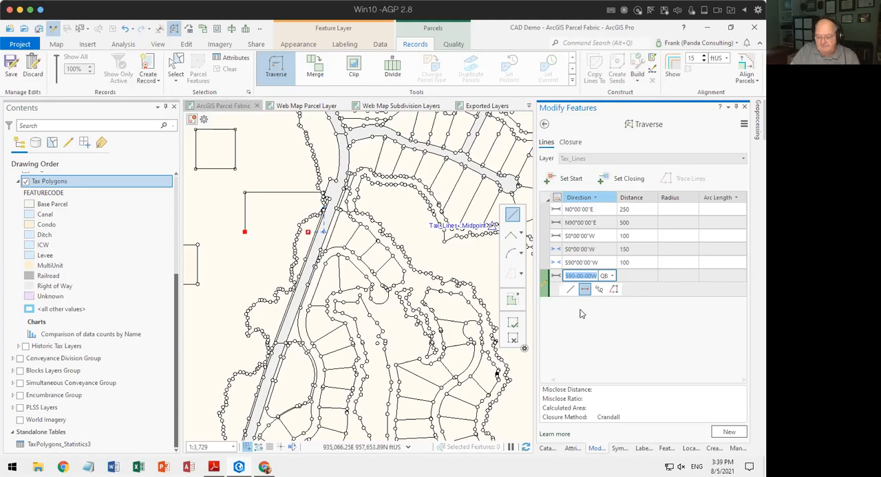
key(Tab)
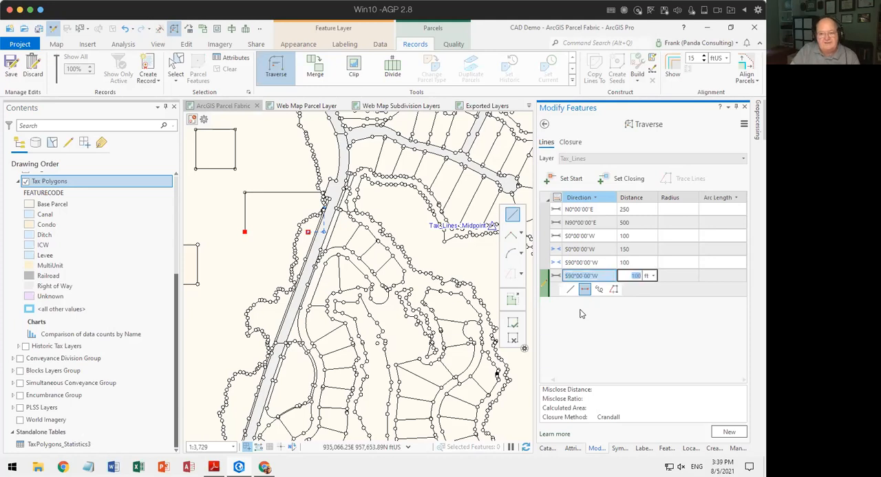
text(150)
key(Return)
Set the sixth course's distance to 350 ft.
click(598, 303)
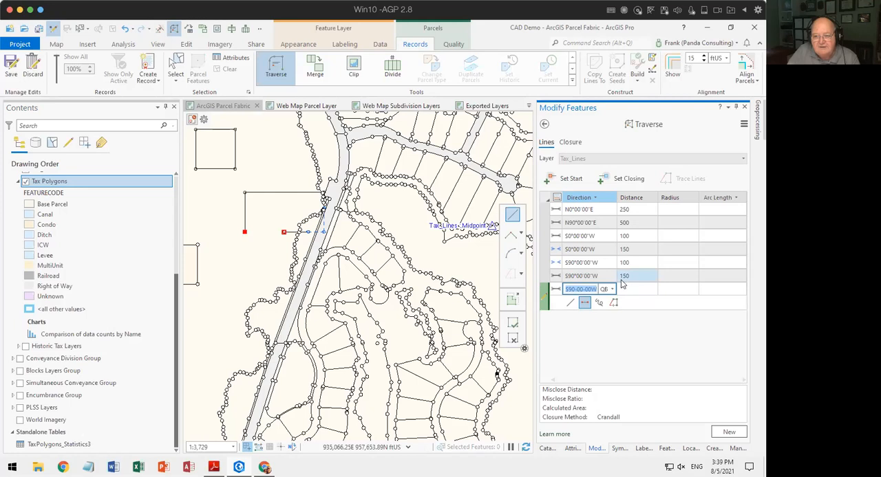
click(623, 276)
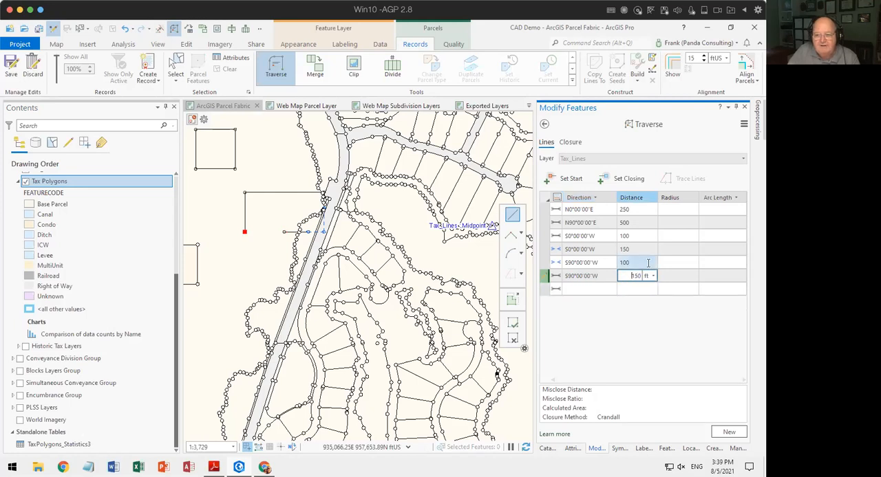
key(Delete)
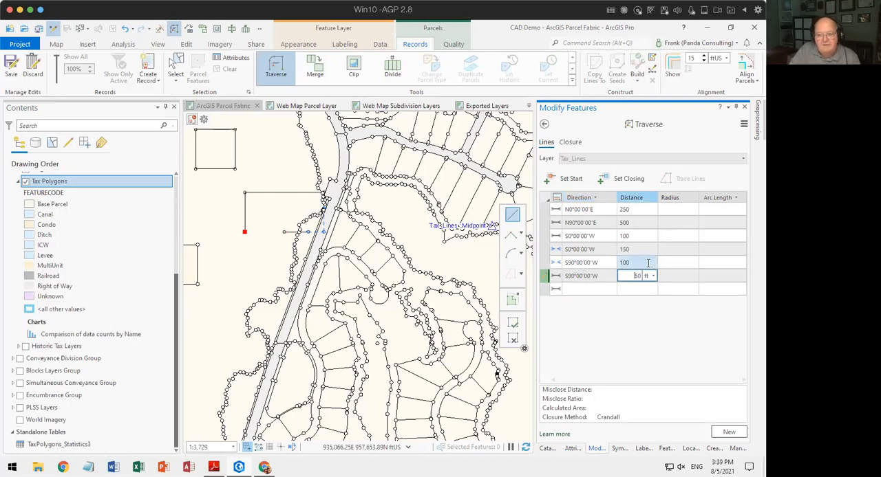
text(3)
key(Return)
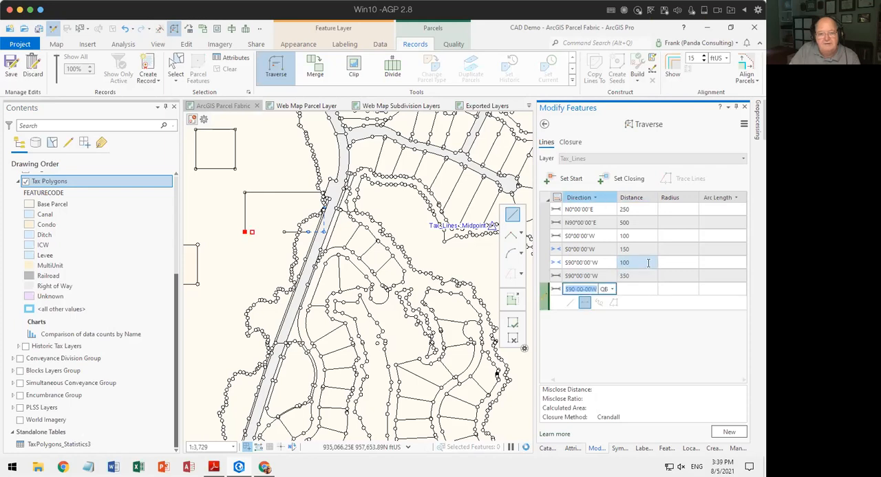
Set the sixth course's distance to 400 ft so the traverse closes on its start point.
click(637, 276)
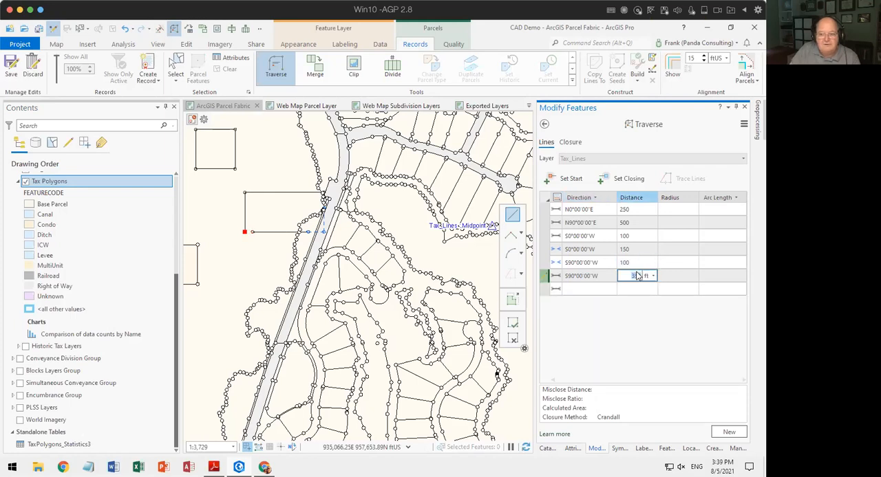
text(400)
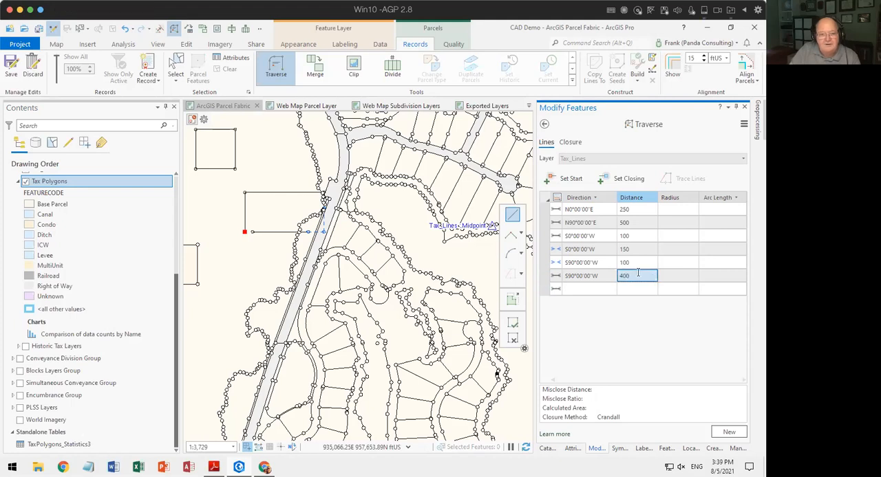
key(Return)
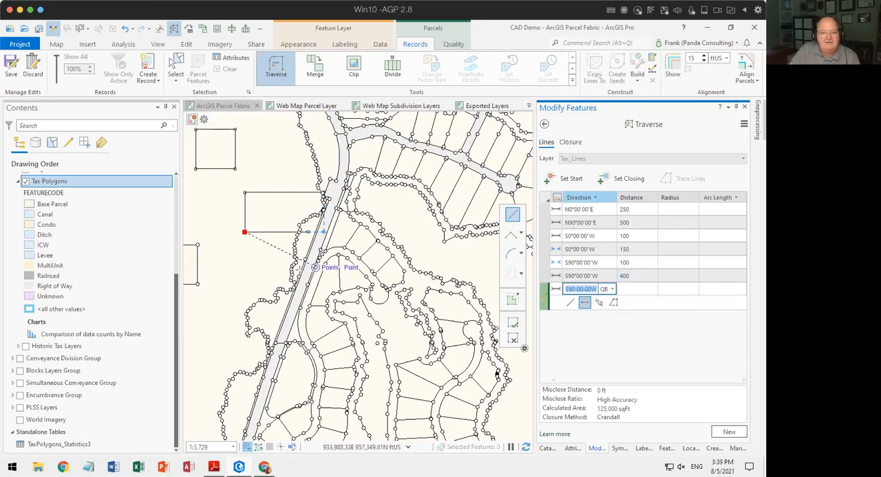
Begin a new Tax_Lines traverse and set its start point in the open area between the small square parcel and the road.
drag(246, 258, 216, 270)
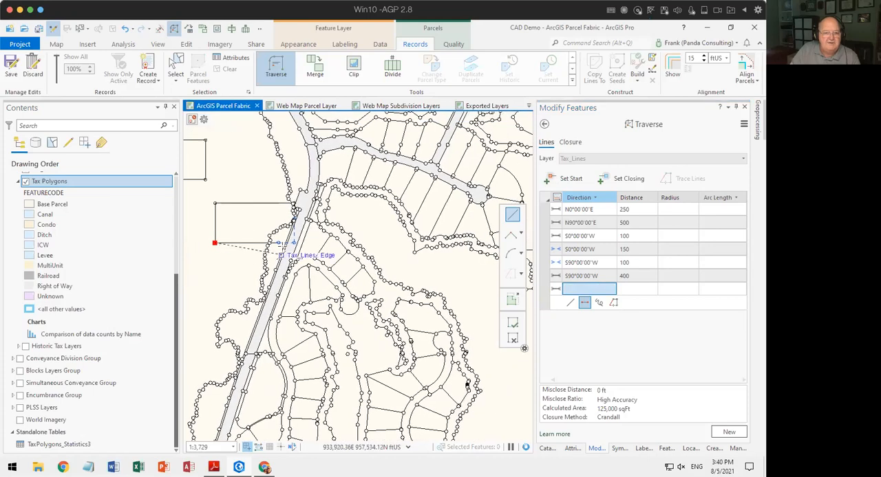
scroll(293, 241, up, 4)
drag(315, 236, 387, 225)
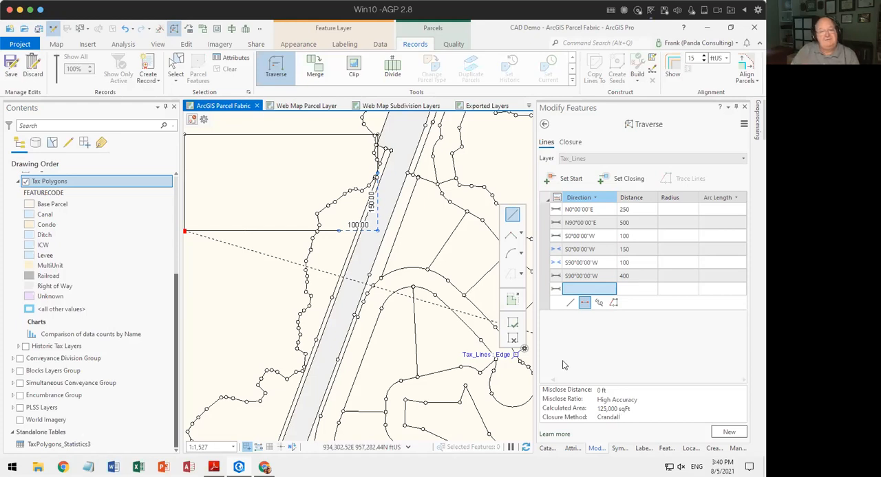
drag(265, 300, 308, 345)
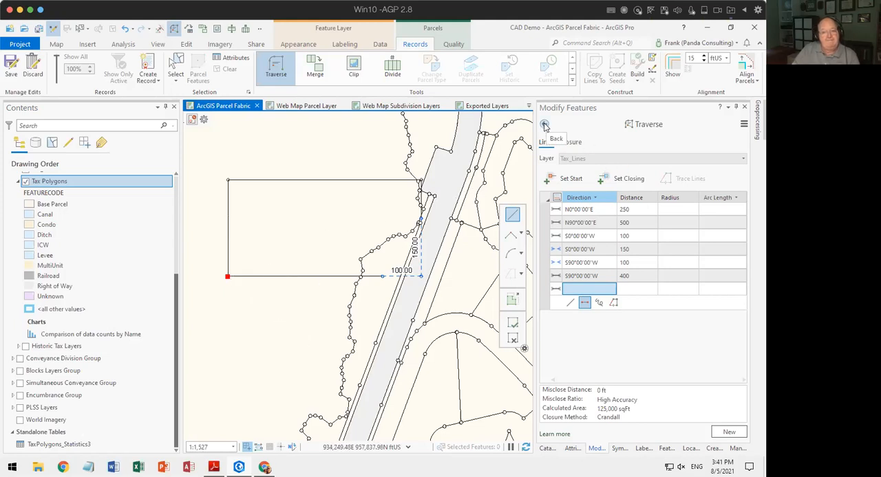
click(729, 432)
drag(244, 399, 447, 224)
scroll(426, 224, down, 2)
drag(356, 287, 245, 312)
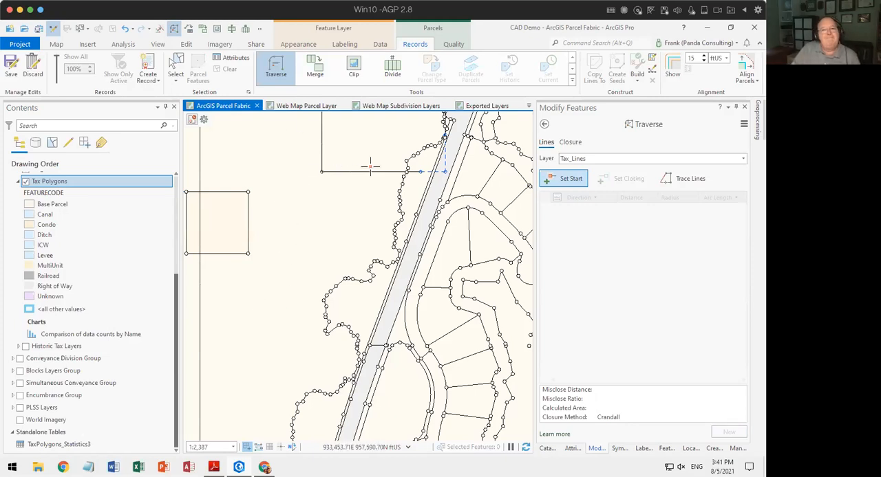
click(567, 185)
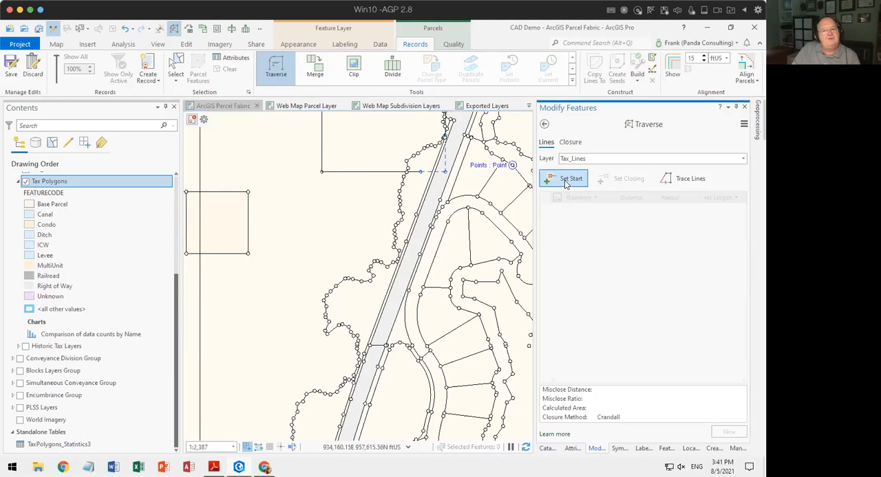
click(273, 278)
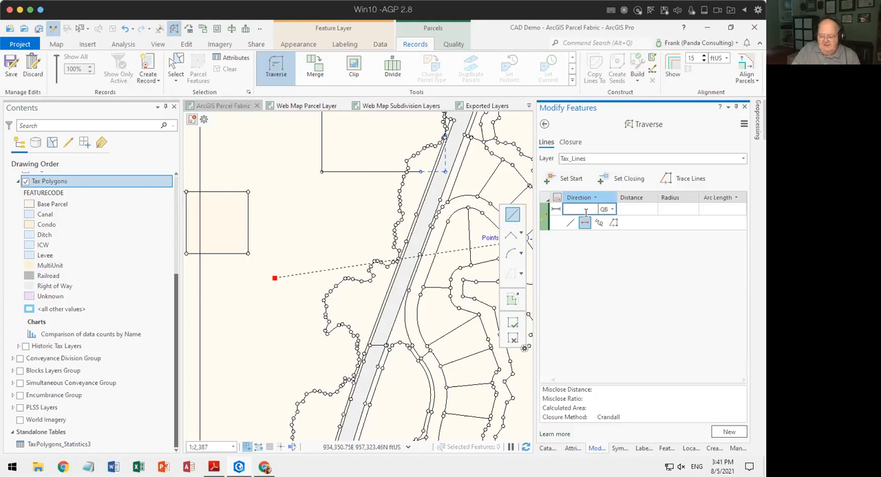
Enter the first course as 0-1 (N0°00'00"E) with 250 ft and the second as 90-1 (N90°00'00"E) with 250 ft.
text(0-1)
key(Tab)
text(250)
key(Return)
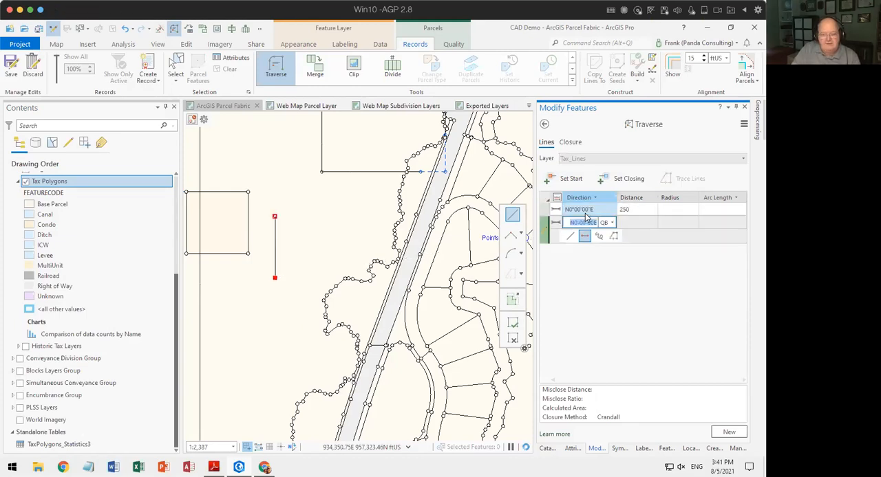
text(90-1)
key(Tab)
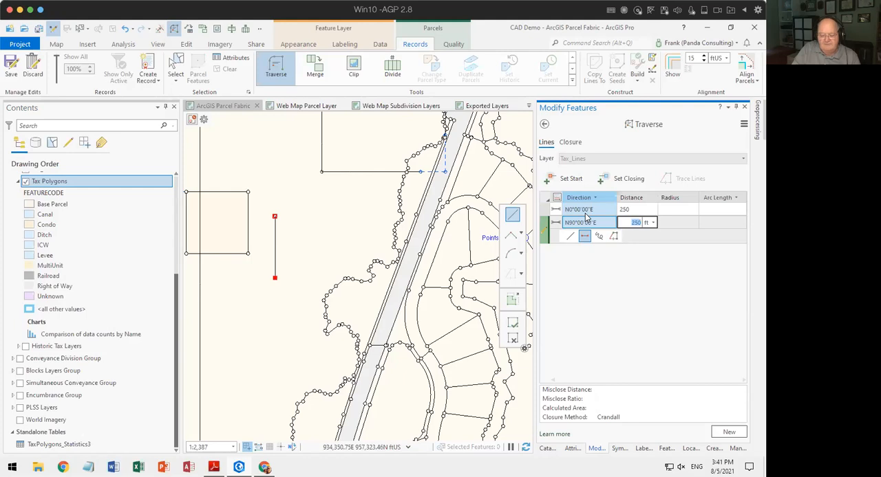
key(Return)
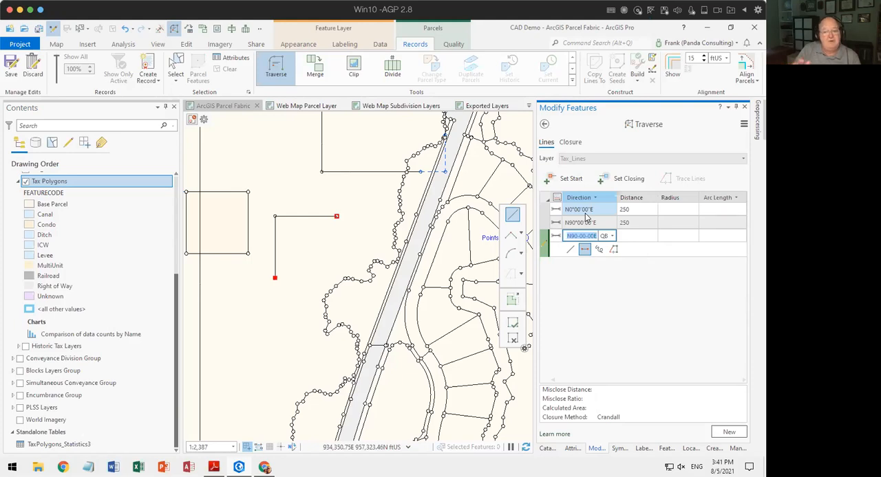
click(556, 236)
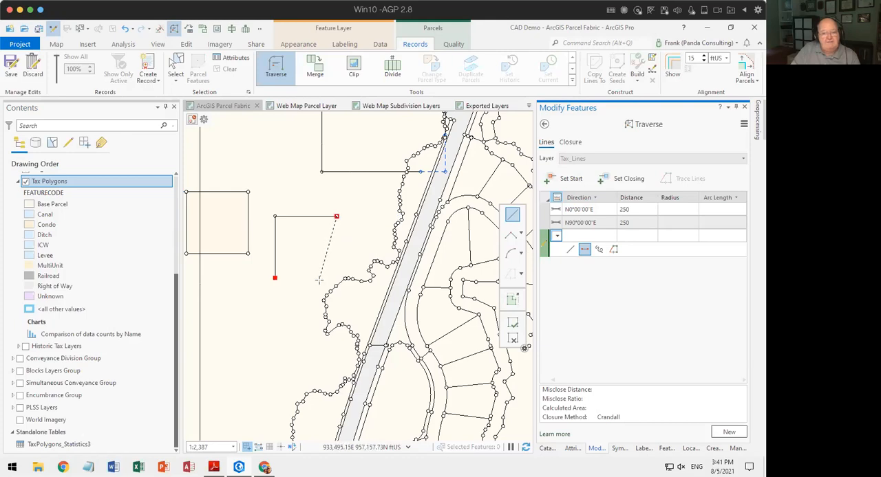
click(570, 251)
click(336, 230)
click(330, 238)
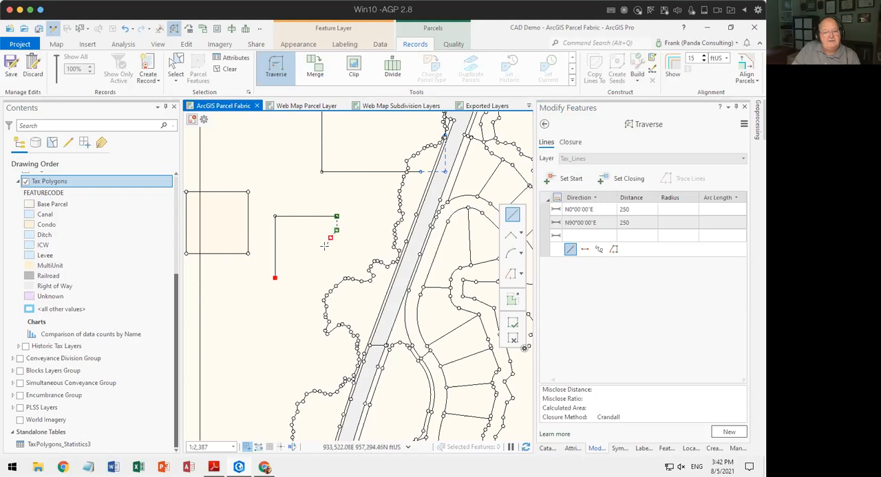
click(324, 247)
click(326, 256)
click(324, 267)
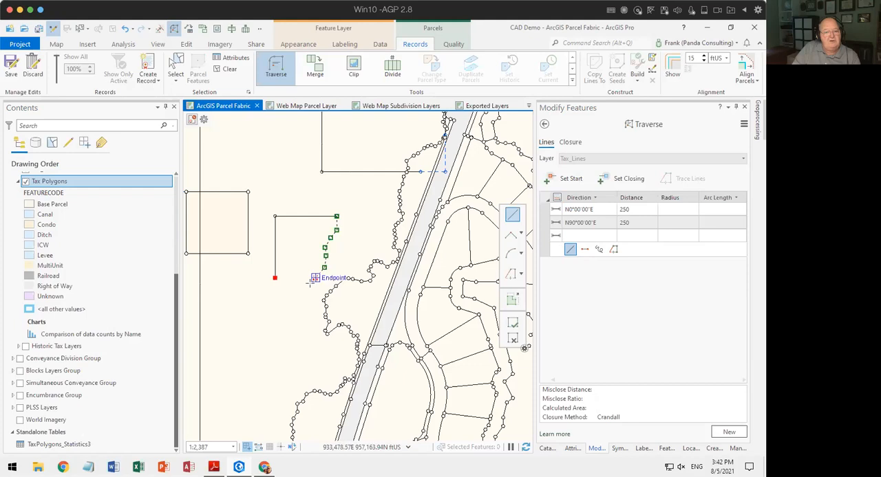
click(315, 278)
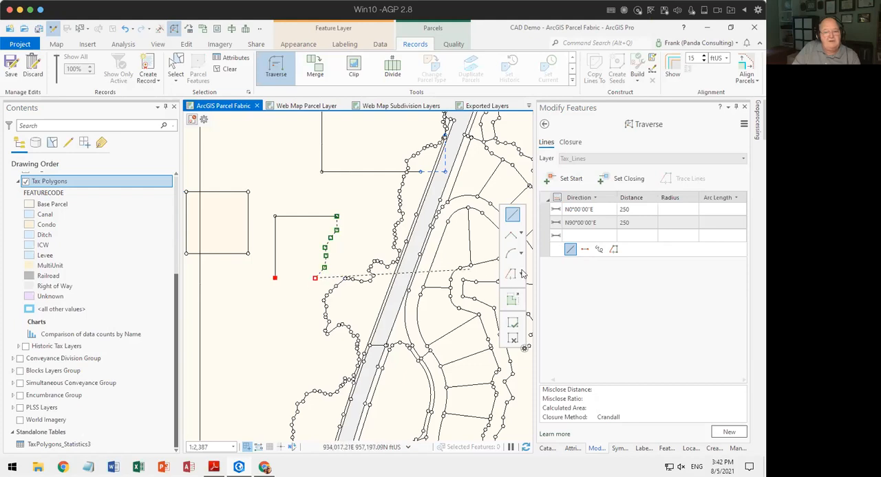
click(584, 250)
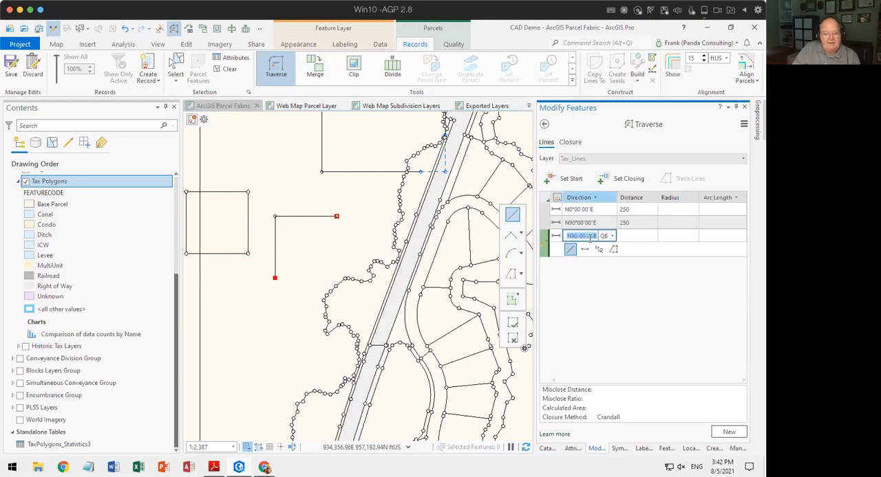
Sketch the third course freehand as a winding multi-vertex line spanning about 272 ft south-southwest from the second course's end, and finish it.
click(570, 250)
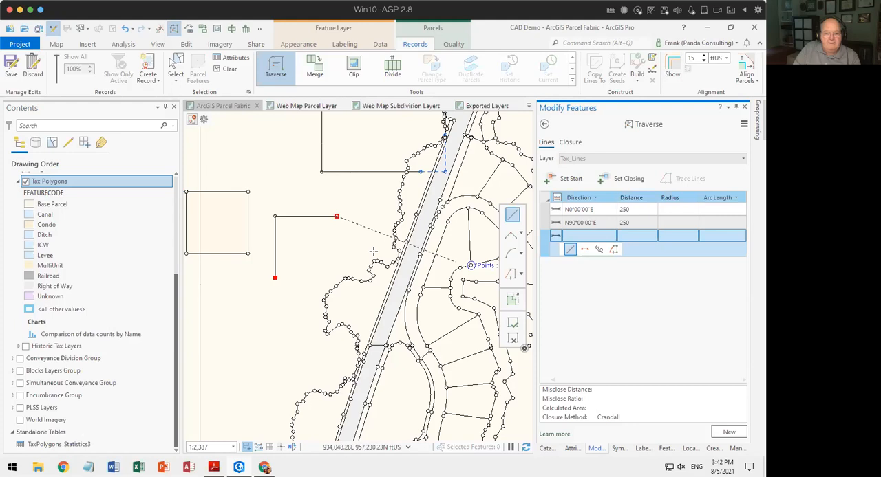
click(340, 228)
click(334, 239)
click(330, 248)
click(321, 260)
click(322, 268)
click(314, 280)
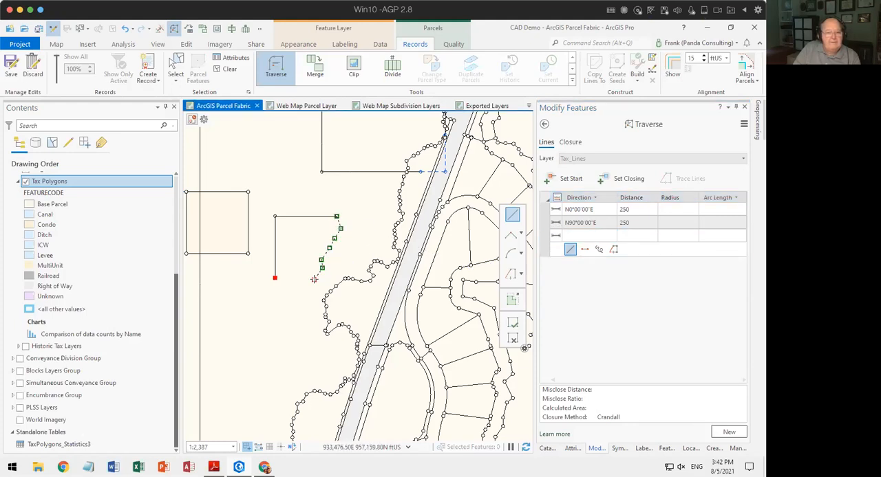
click(513, 321)
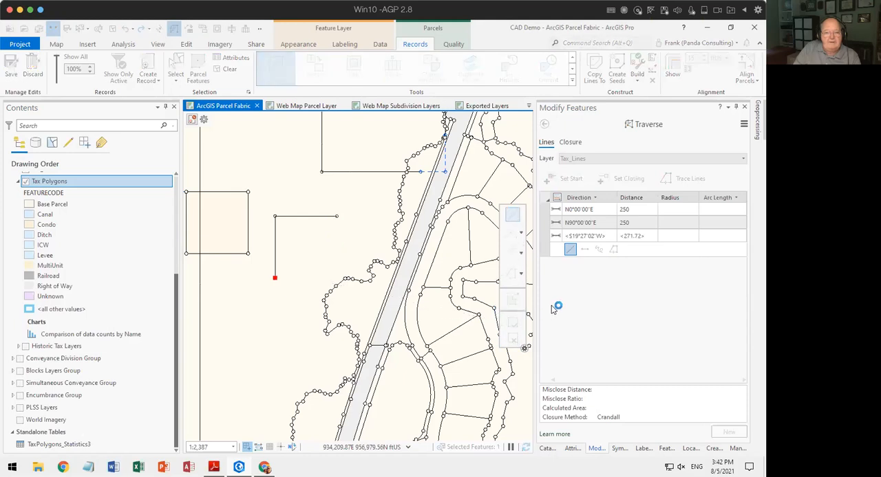
Add the fourth course as a straight line with direction 90-3 (S90°00'00"W) and a distance of 160 ft.
click(585, 264)
click(585, 265)
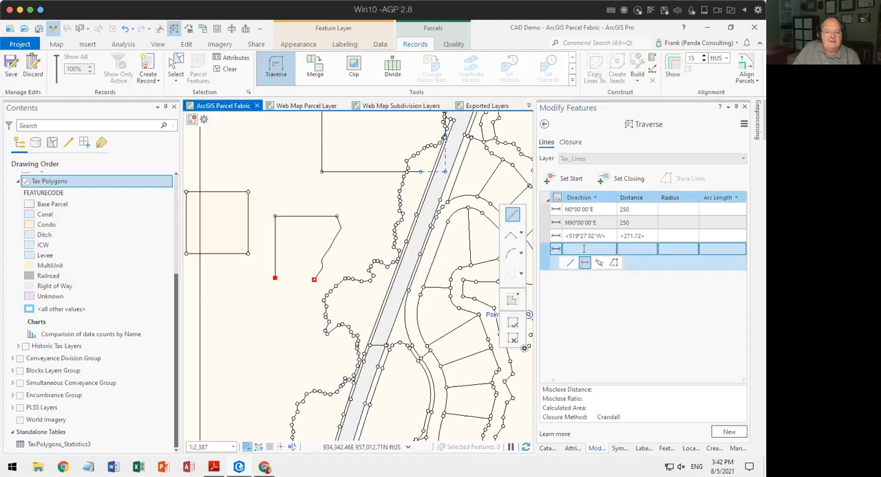
click(591, 248)
text(90-3)
key(Tab)
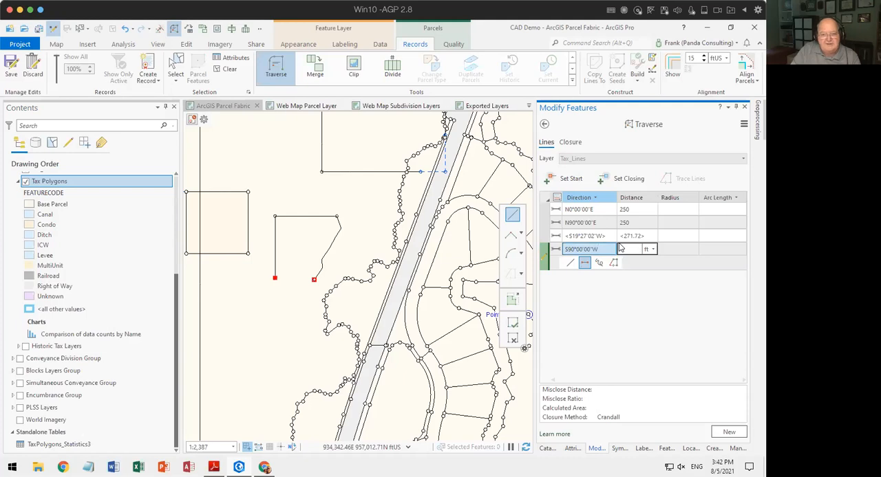
click(274, 278)
click(314, 279)
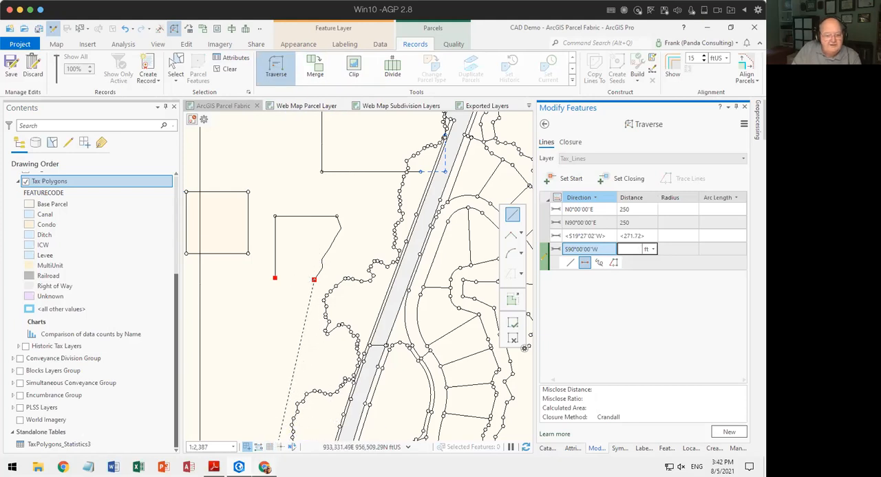
mouse_move(260, 447)
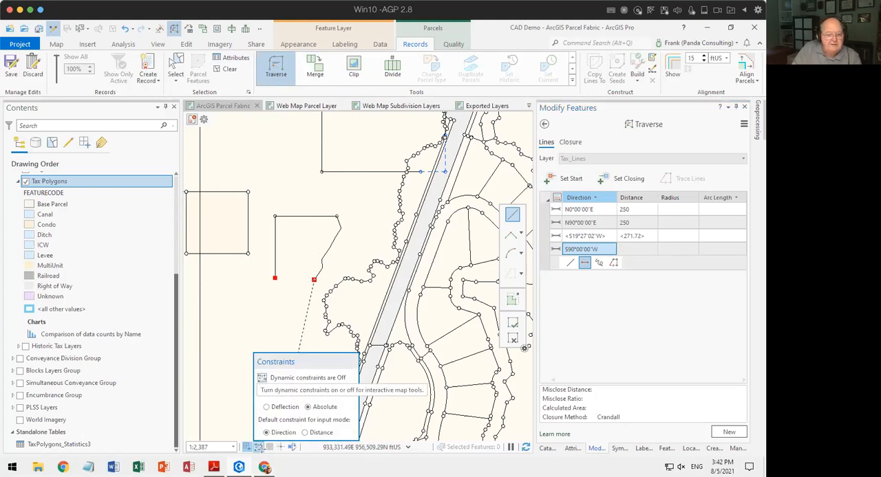
click(259, 447)
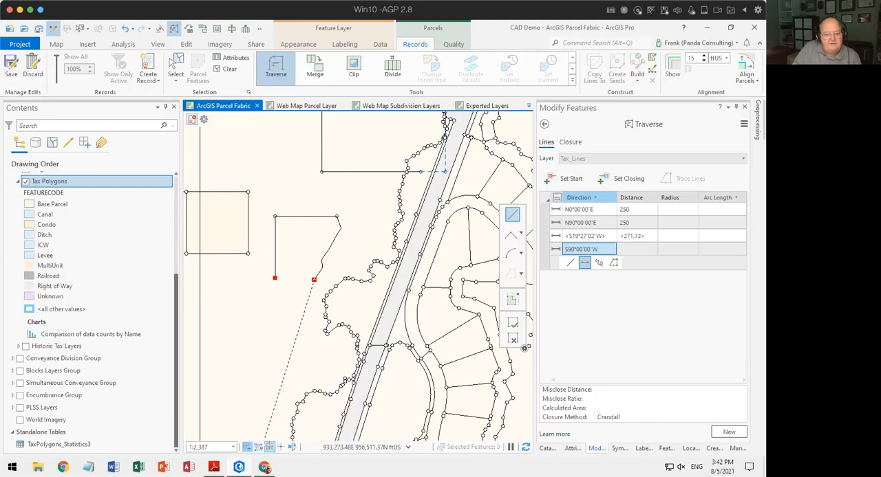
click(644, 249)
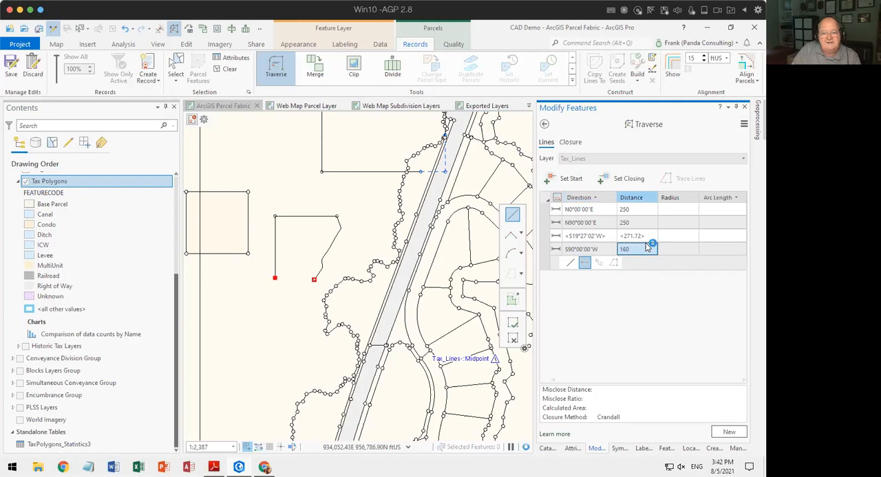
key(Return)
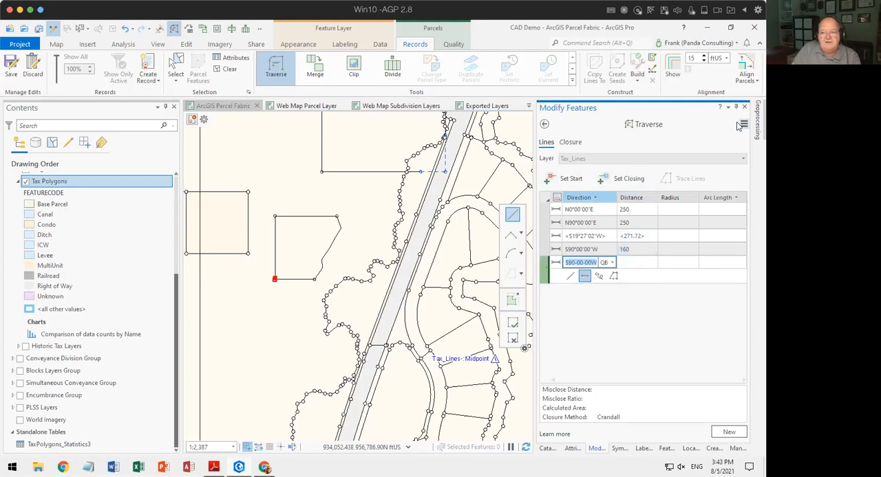
Set the traverse's closing point on its start point at the end of the first course's tax line.
click(743, 125)
click(667, 118)
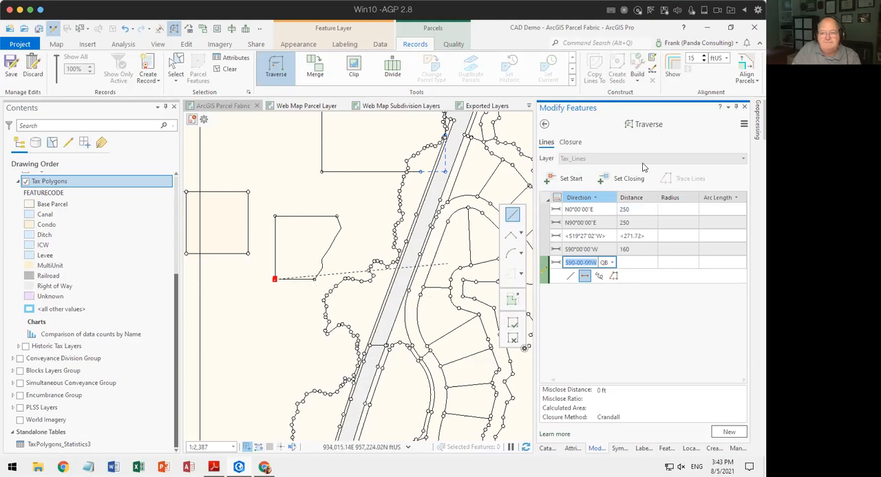
click(606, 179)
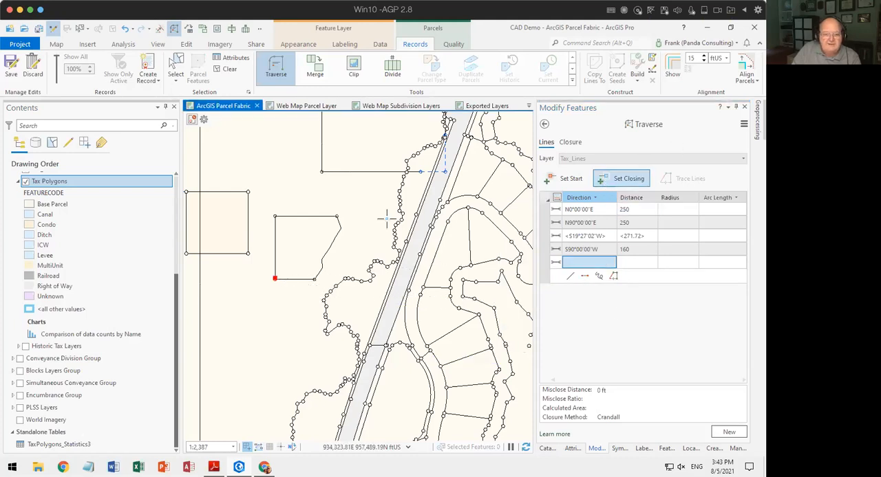
click(274, 278)
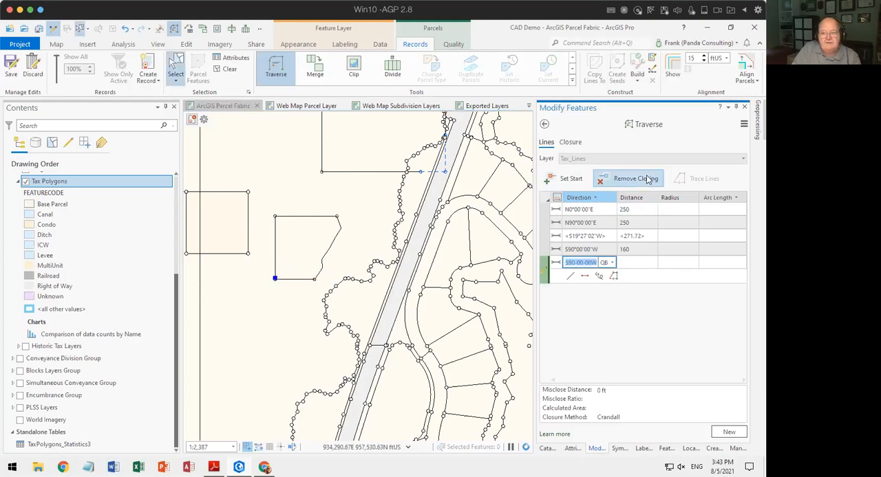
Choose "Snap last line to close" as the traverse's closure method.
click(570, 144)
click(636, 161)
click(634, 172)
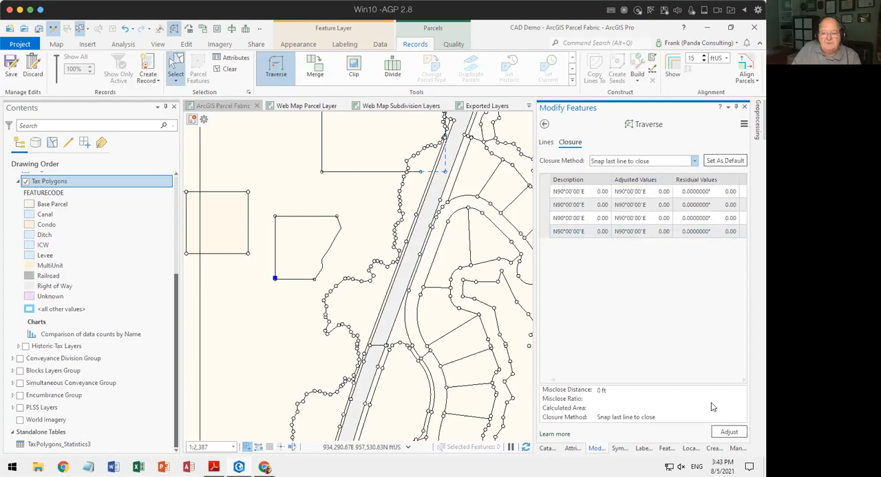
Run the traverse's closure adjustment and delete the 160 ft fourth course along the traverse's south side.
click(734, 433)
click(547, 143)
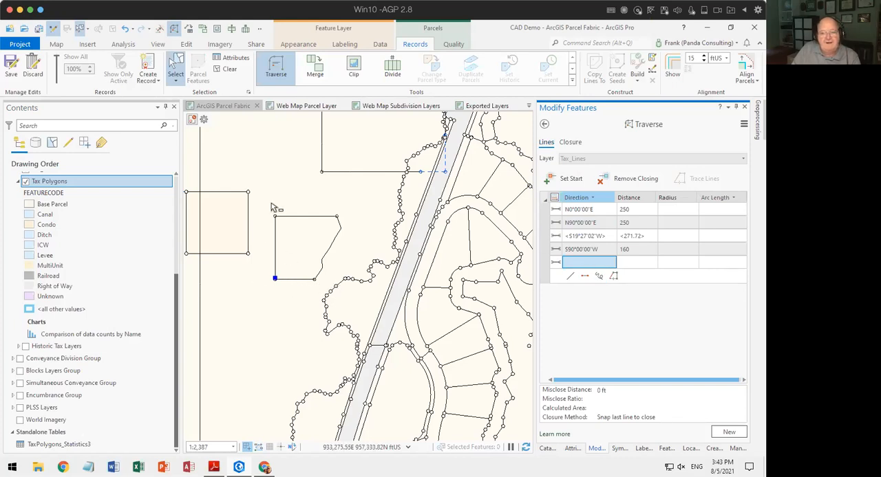
click(177, 71)
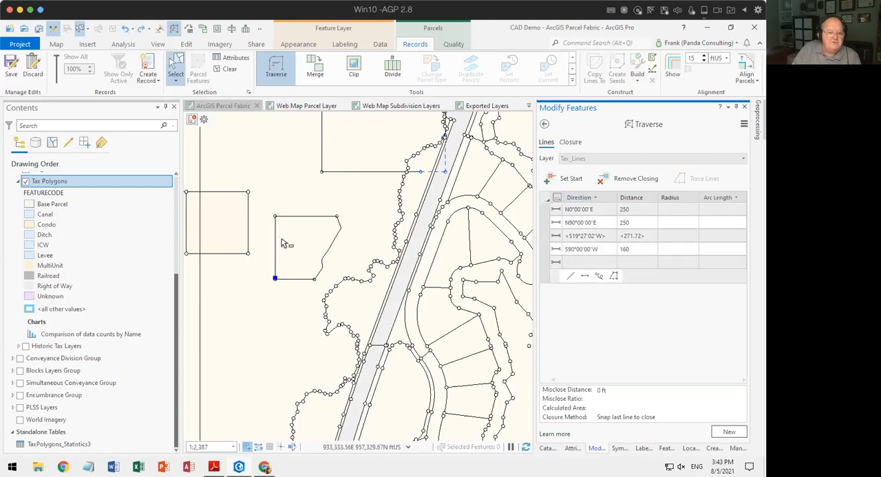
click(294, 278)
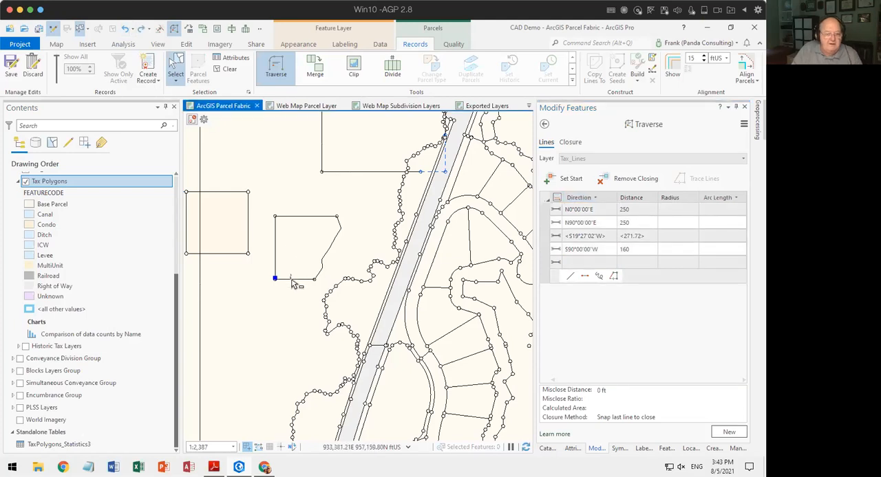
ctrl+click(287, 305)
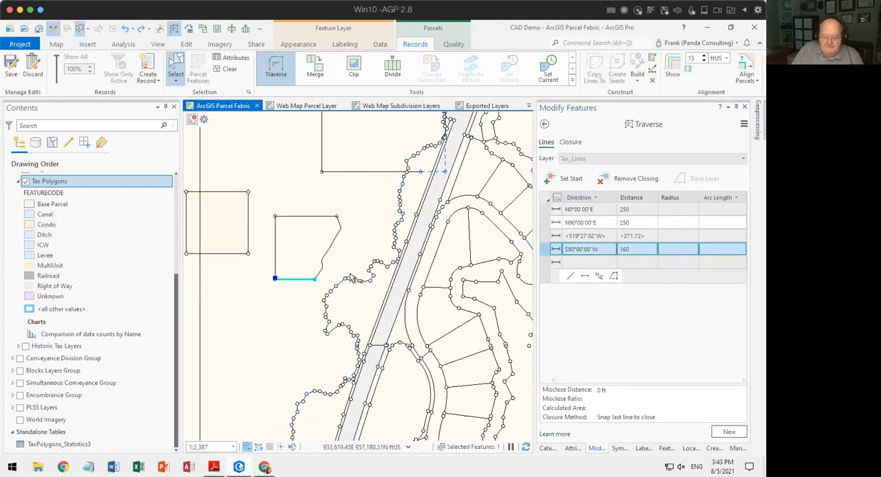
key(Delete)
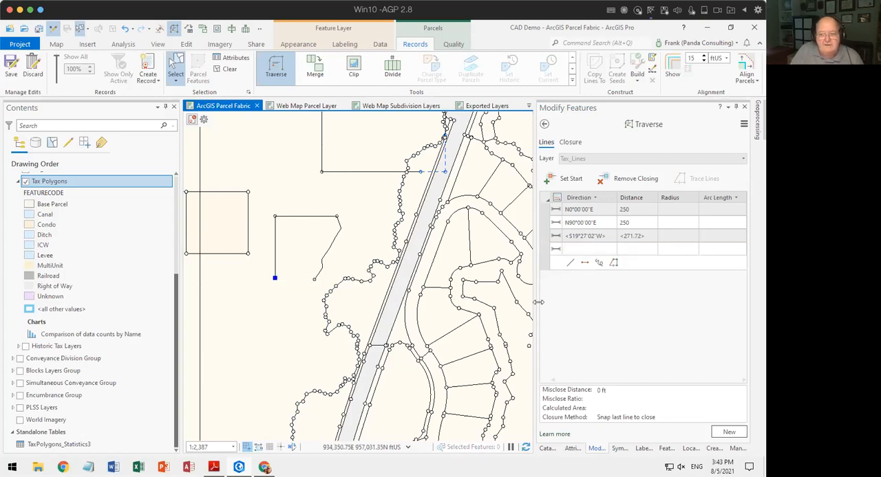
Sketch a replacement fourth course about 160 ft long as a straight line from the third course's end to the traverse's start point.
click(584, 264)
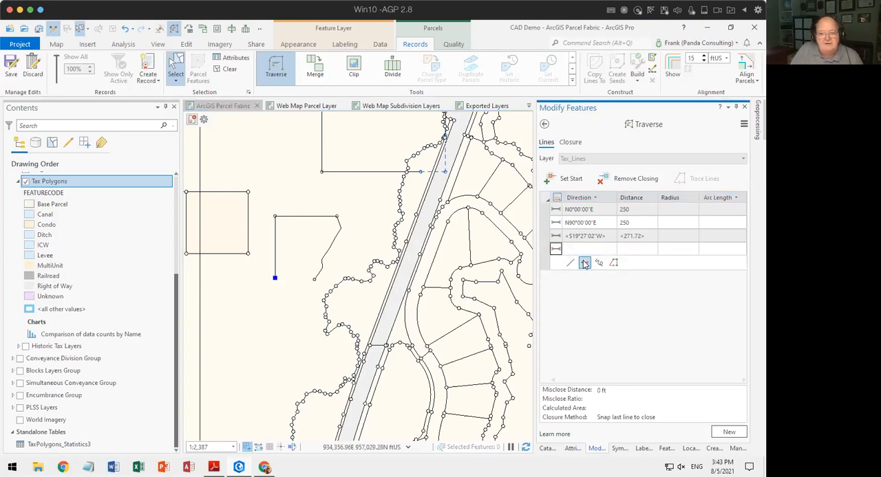
click(584, 265)
click(584, 264)
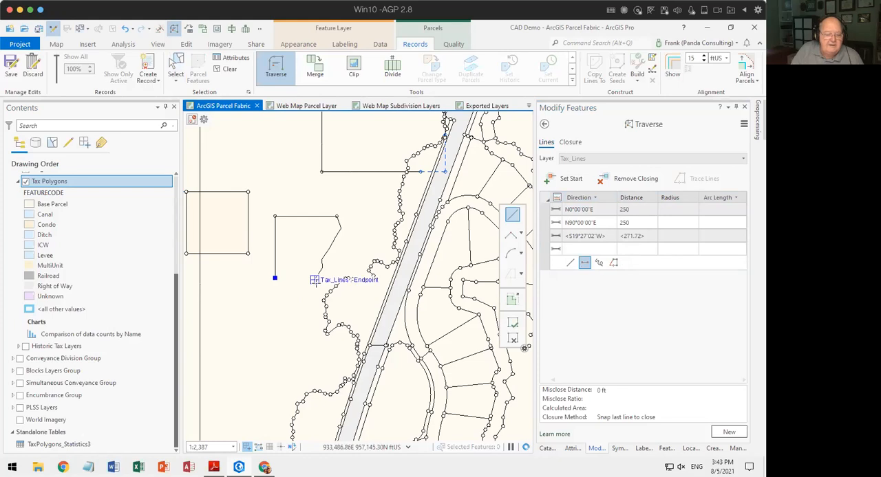
click(275, 282)
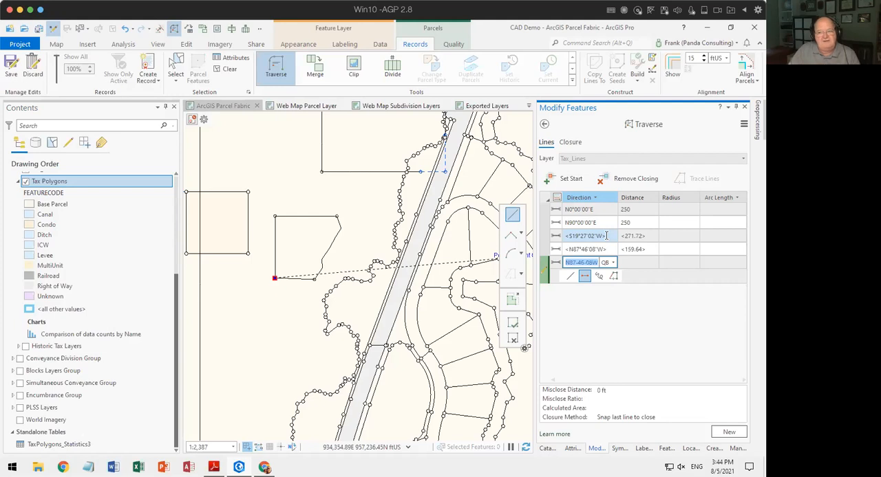
Accept the third course's sketched distance and the fourth course's sketched direction and distance as entered dimensions.
click(646, 237)
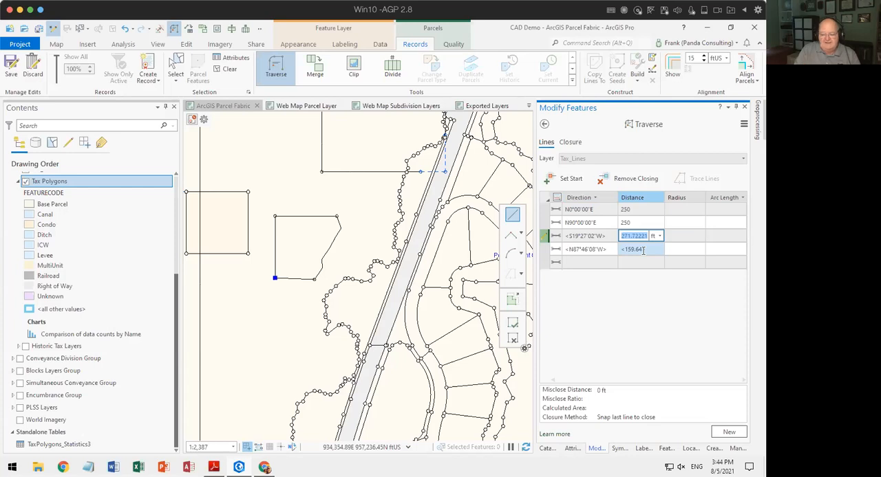
key(Return)
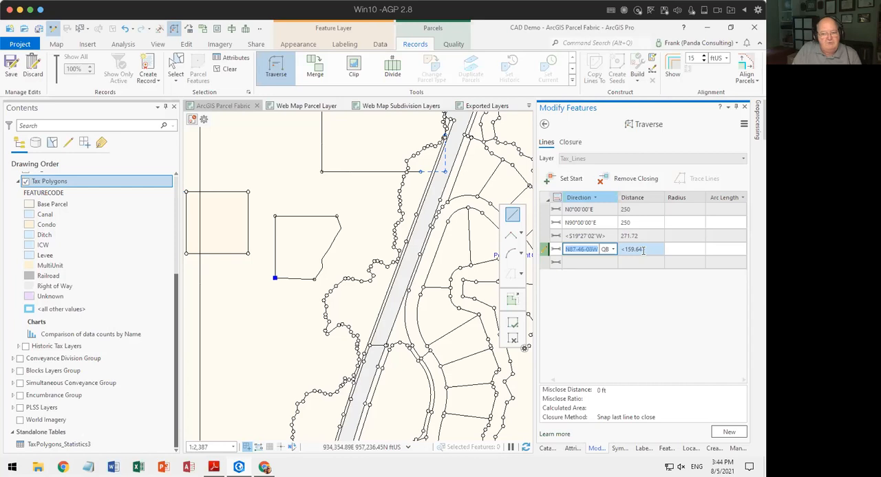
click(643, 251)
key(Return)
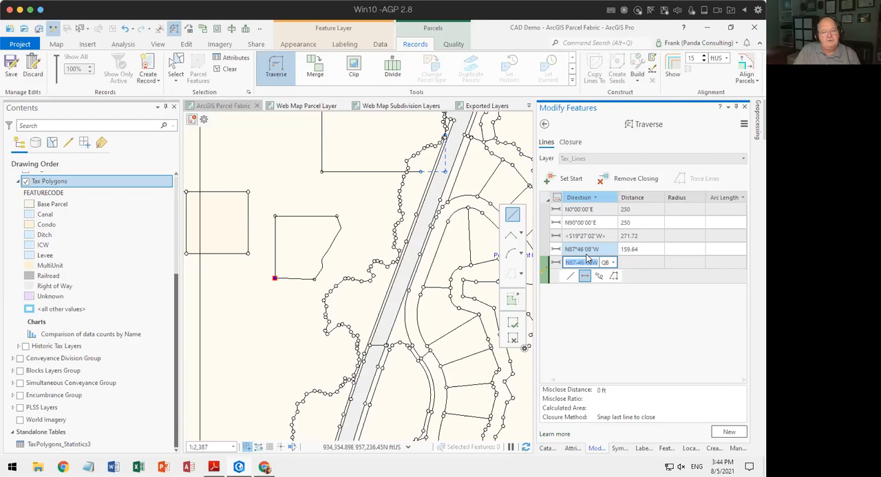
Begin a new traverse in the open area southwest and sketch a closed four-sided loop with courses about 203, 239, 226 and 245 ft long.
click(728, 432)
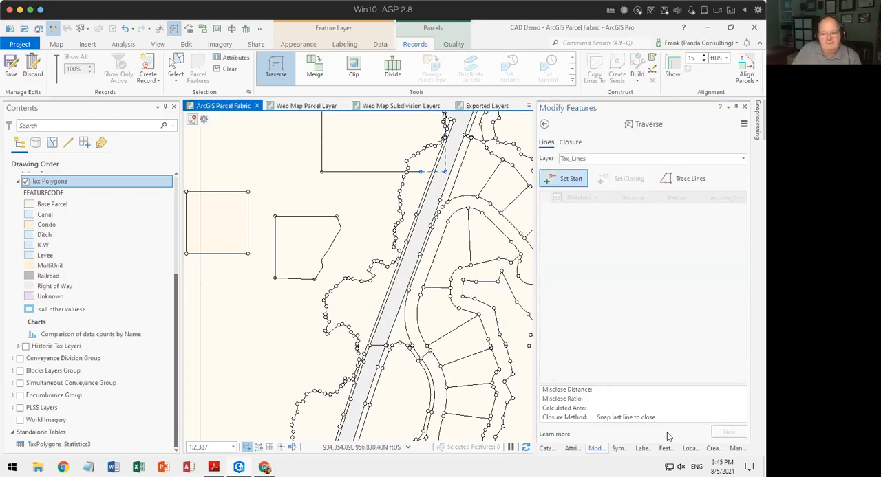
click(572, 178)
click(227, 370)
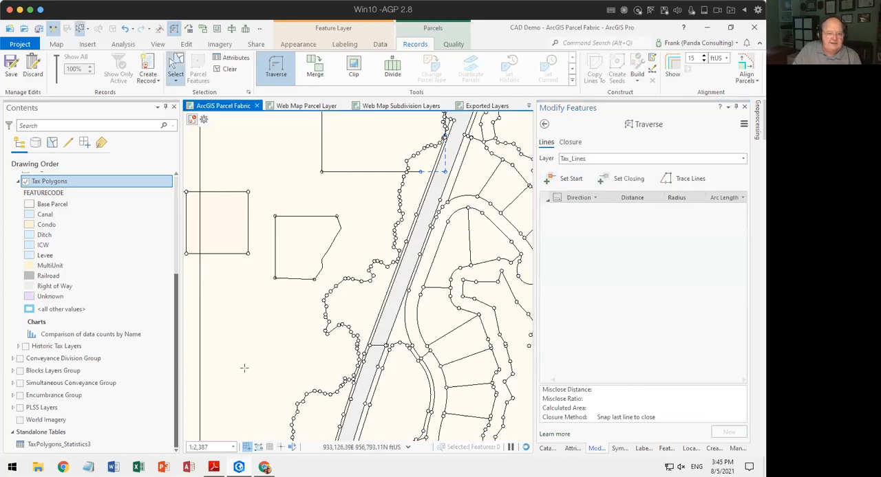
click(225, 320)
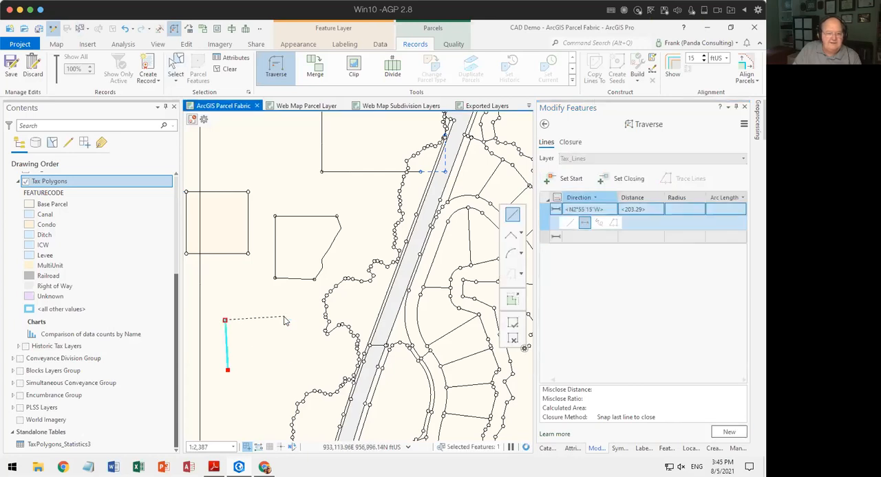
click(288, 372)
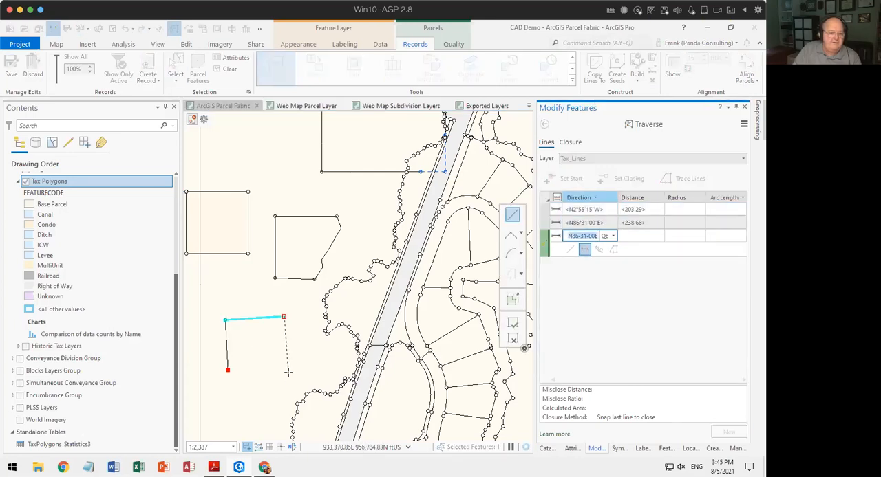
click(228, 370)
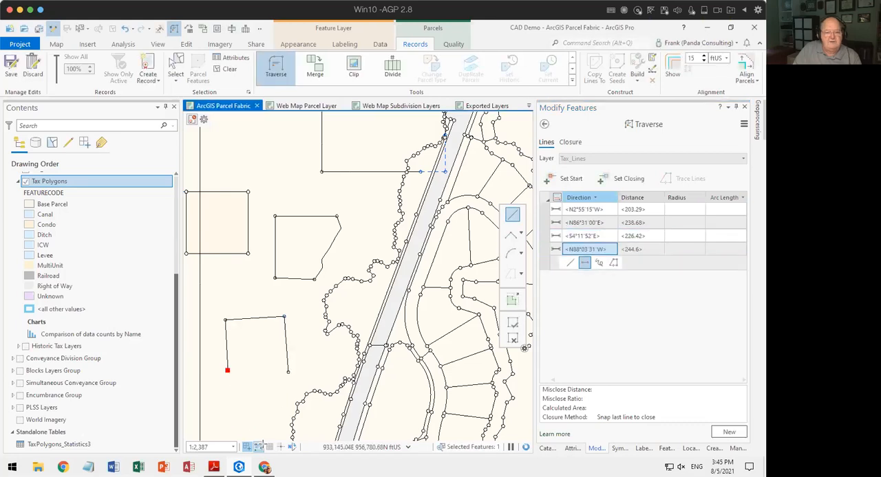
mouse_move(259, 447)
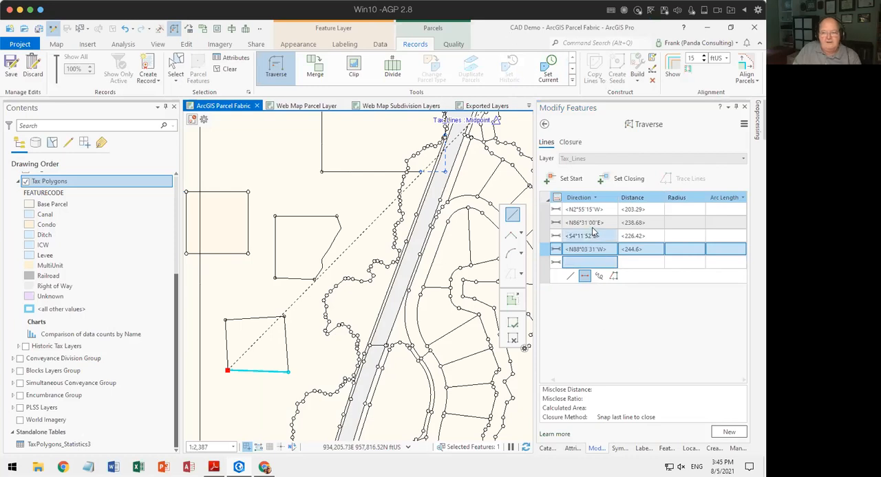
Accept the sketched direction and distance of all four courses of the new loop as entered dimensions.
double_click(604, 210)
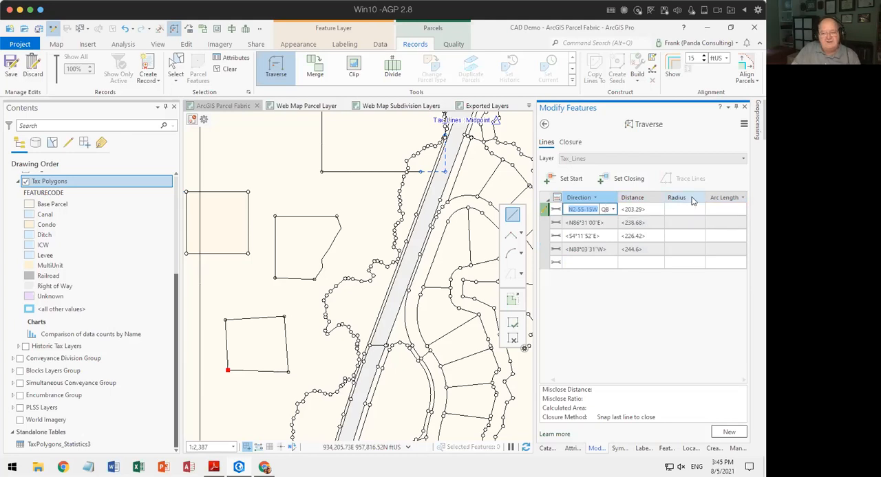
key(Tab)
key(Return)
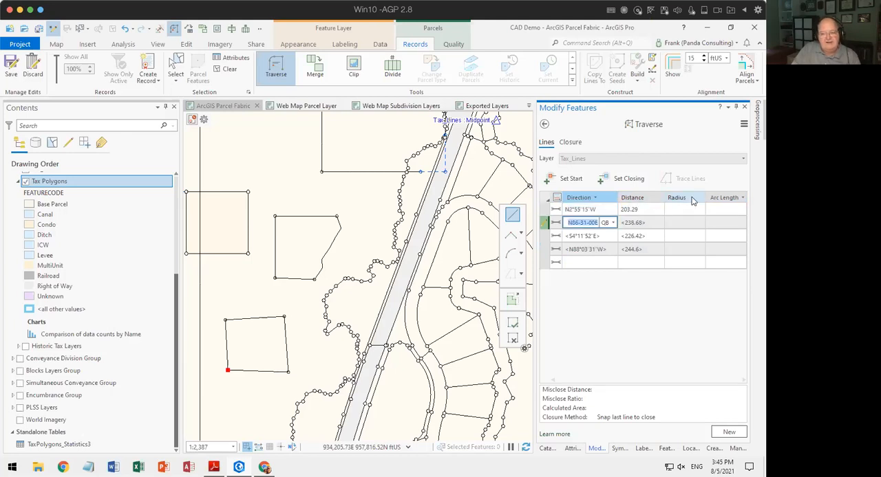
key(Tab)
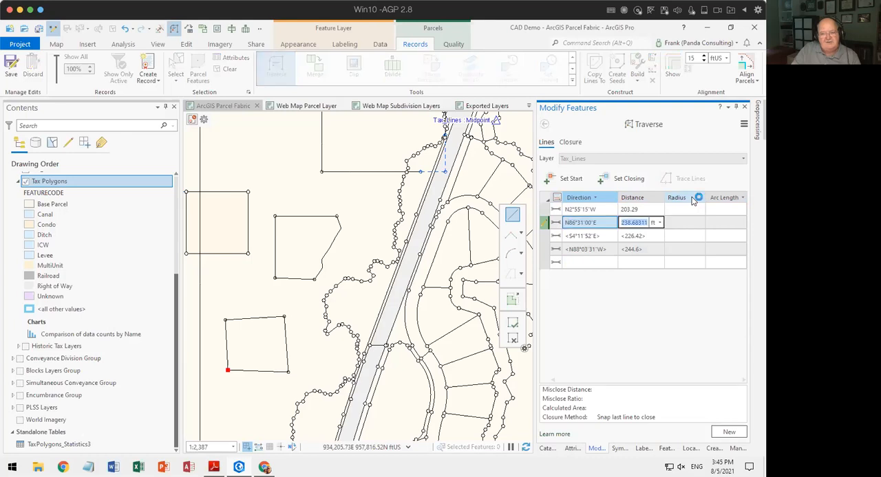
key(Return)
key(Tab)
key(Return)
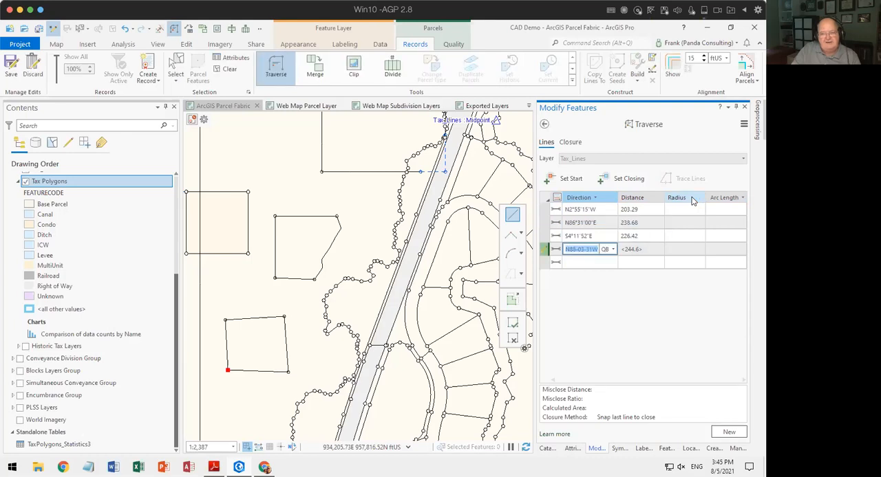
key(Tab)
key(Return)
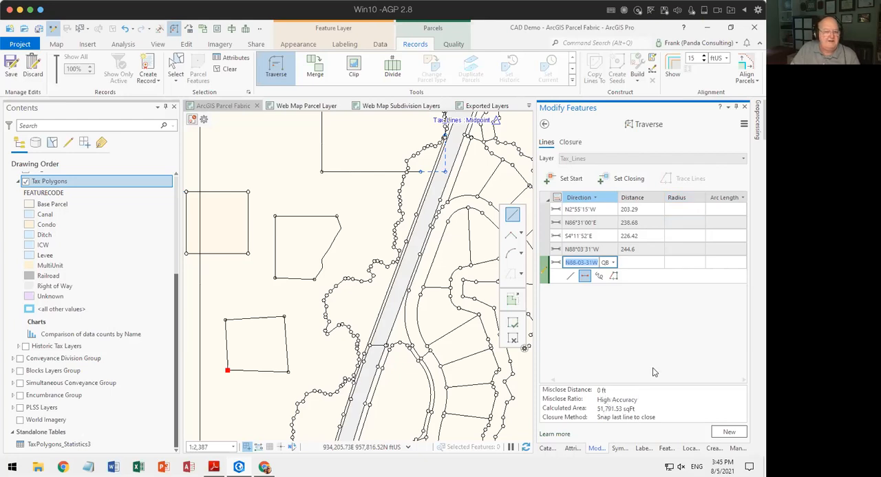
Begin another new traverse and set its start point in the open area north of the subdivision lots.
drag(241, 298, 416, 311)
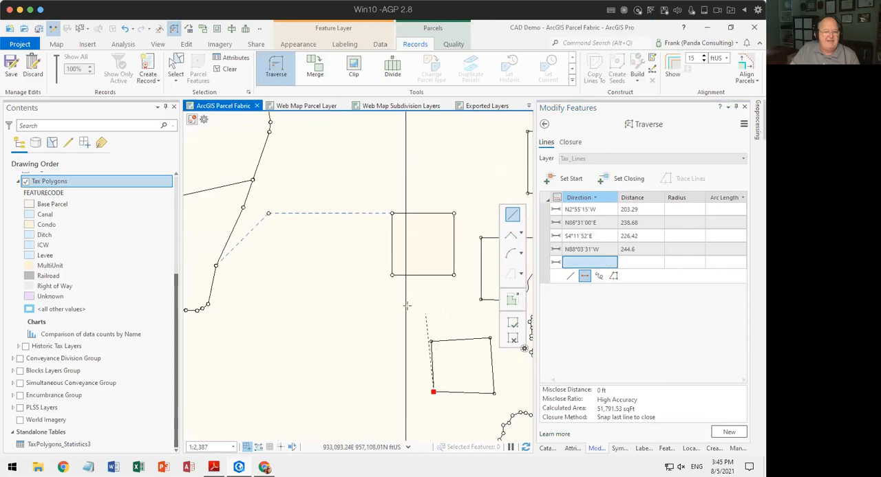
scroll(393, 295, down, 1)
drag(405, 211, 345, 247)
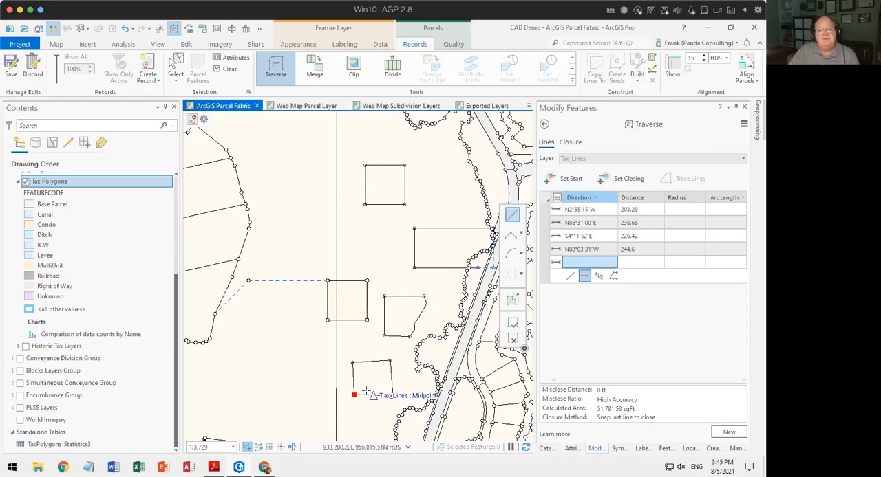
click(727, 433)
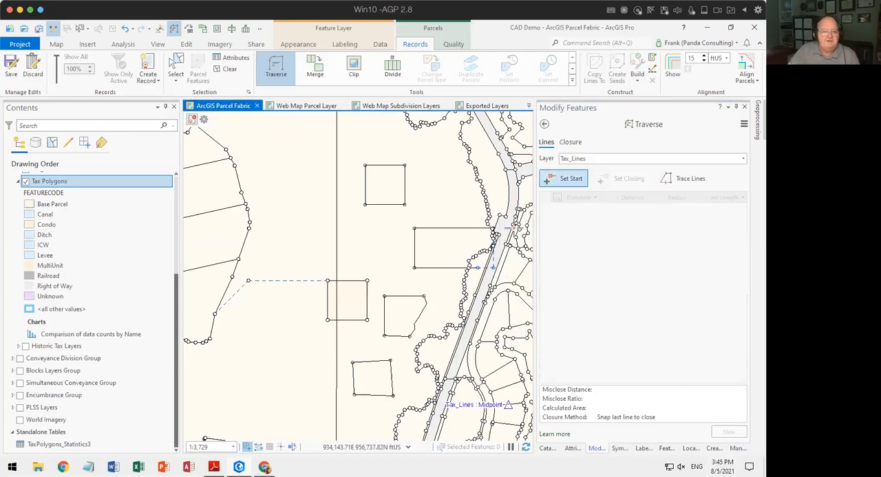
drag(326, 210, 395, 395)
drag(299, 294, 356, 278)
click(556, 181)
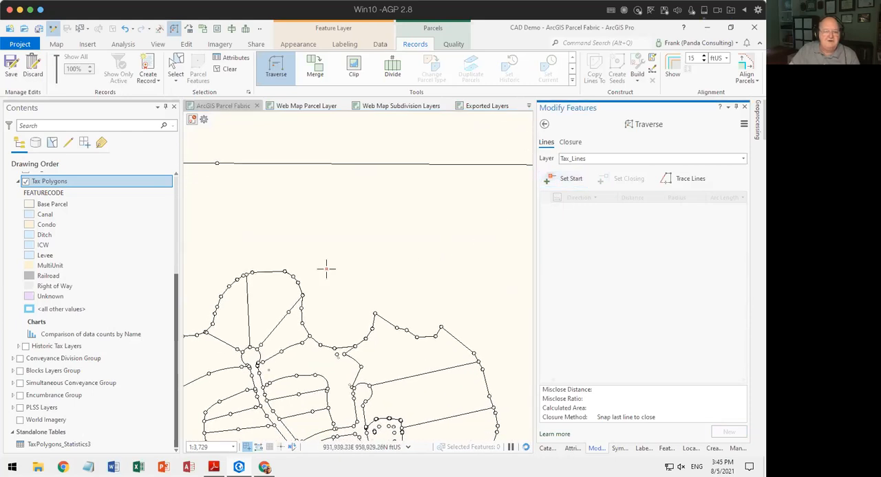
click(362, 275)
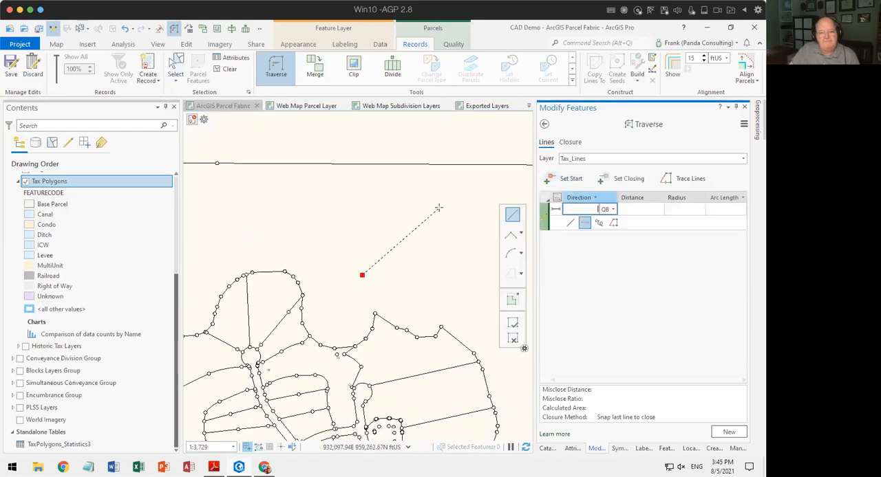
Add the first course with direction 0 (N0°00'00"E) and a distance of 250 ft.
text(0-1)
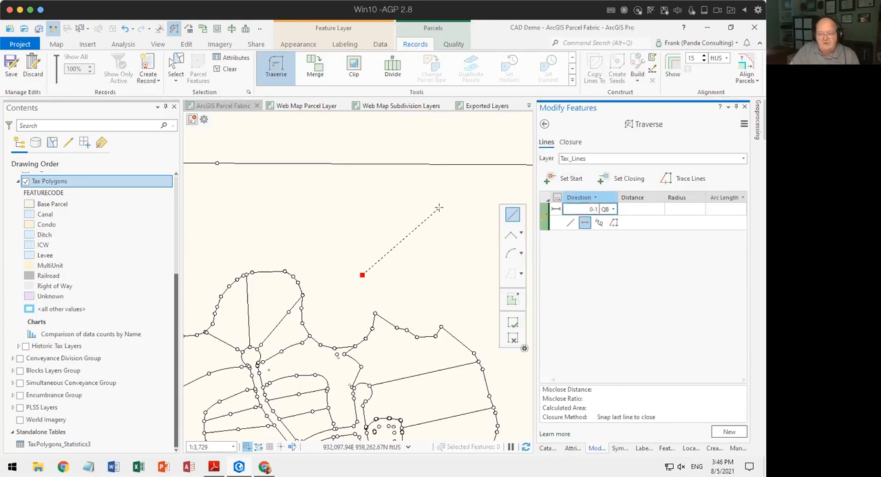
key(Tab)
text(25)
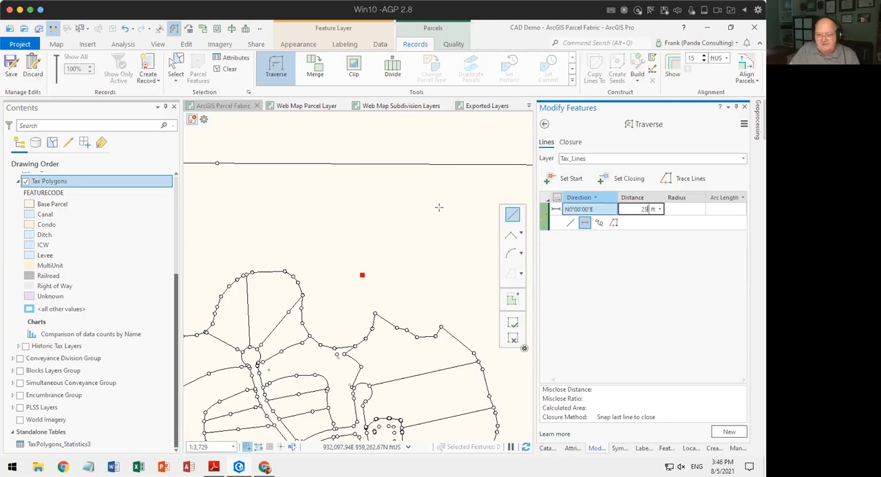
key(Return)
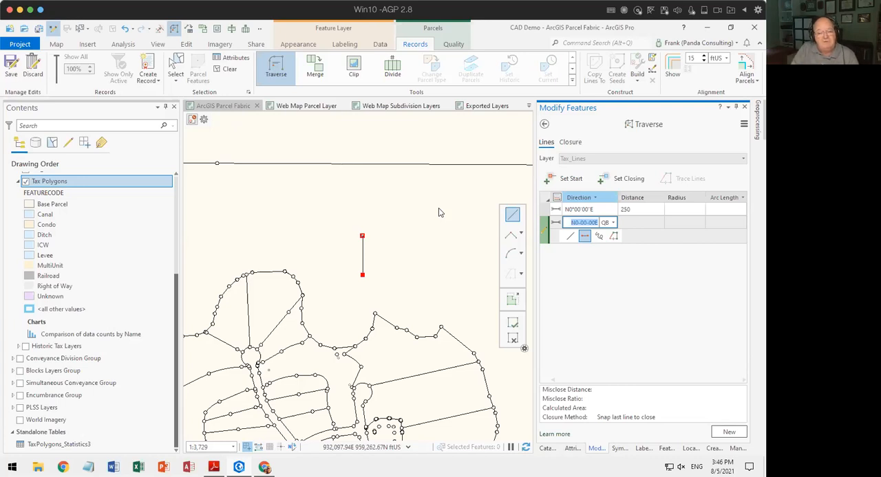
Add the second course as a curve with radial bearing 90-1rb (N90°00'00"E), radius 100 ft and a delta angle of 90.
text(90-1)
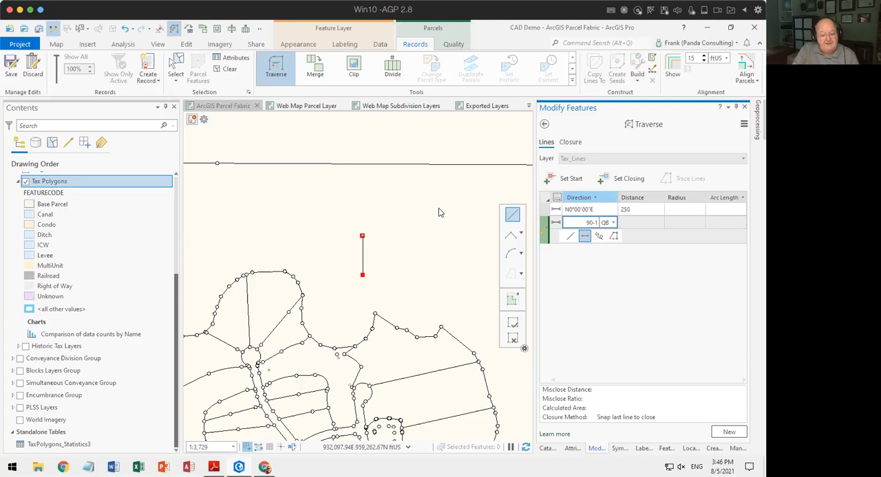
text(rb)
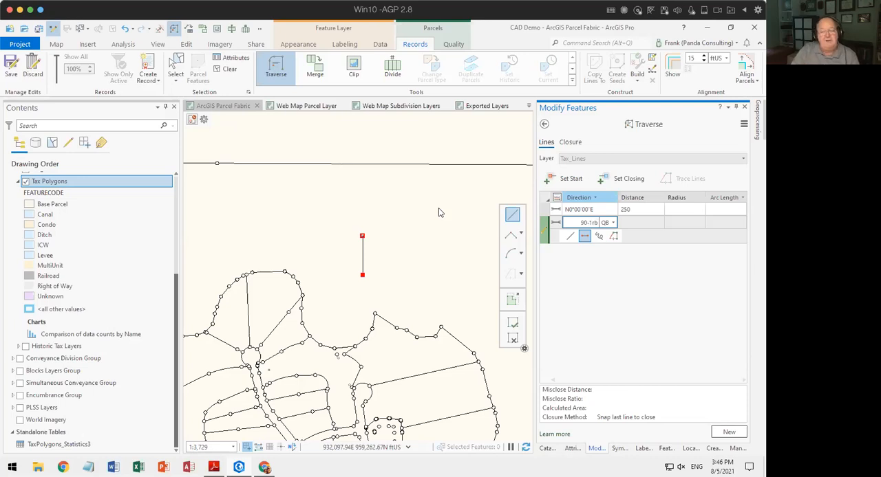
key(Tab)
text(0)
key(Tab)
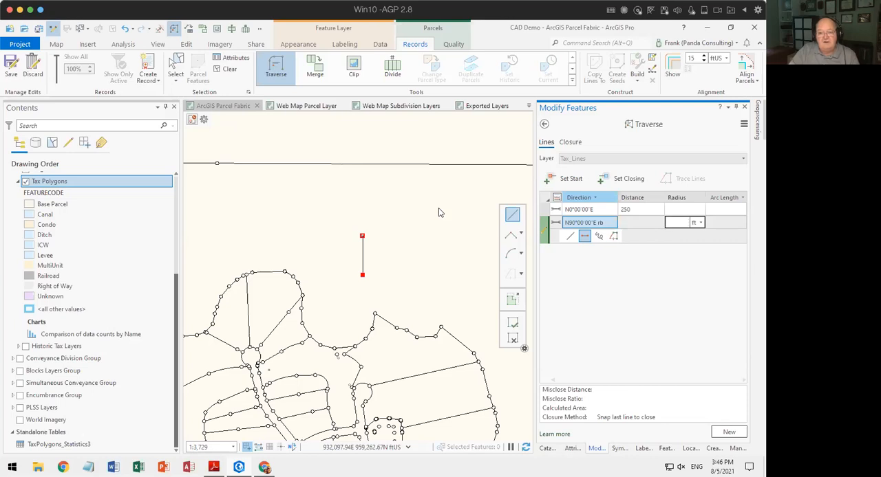
text(100)
key(Tab)
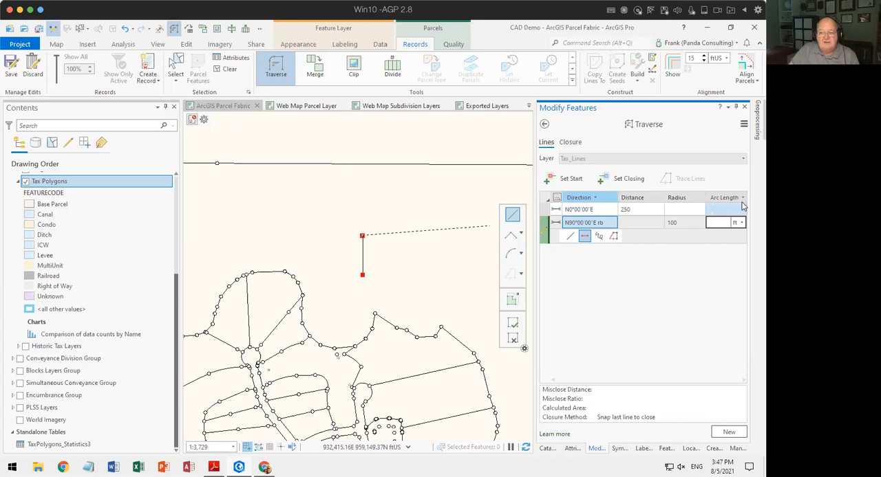
click(741, 198)
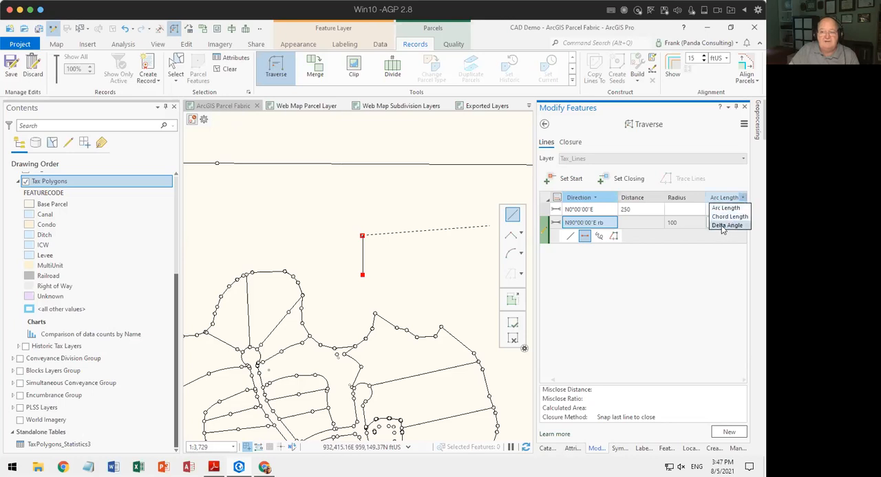
click(722, 226)
text(90)
key(Return)
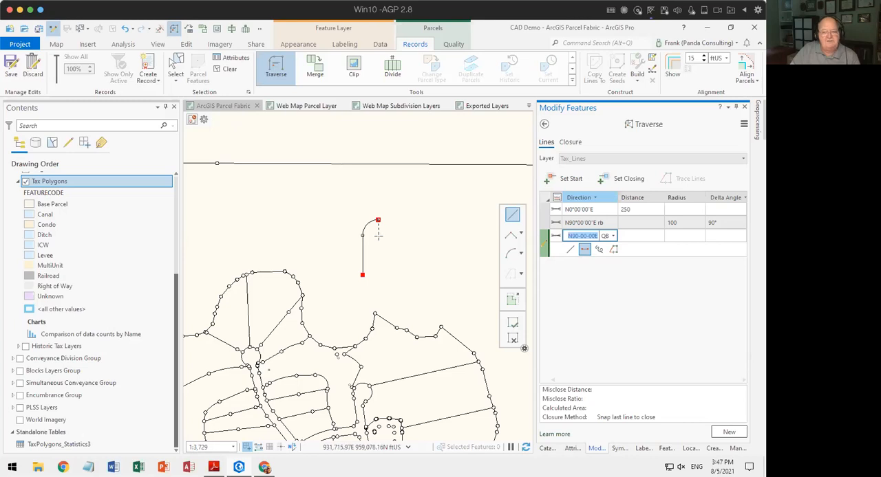
Reverse the radial-bearing curve by setting its radius to -100 ft, and undo the curve.
click(686, 222)
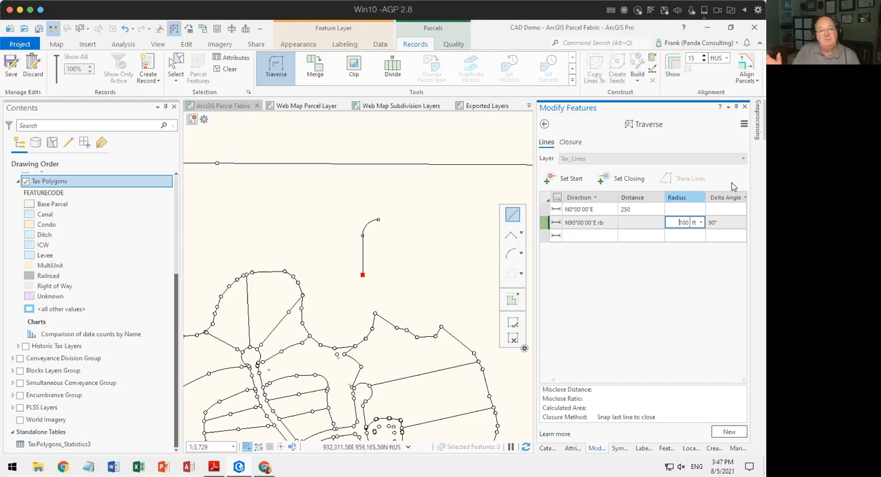
text(-)
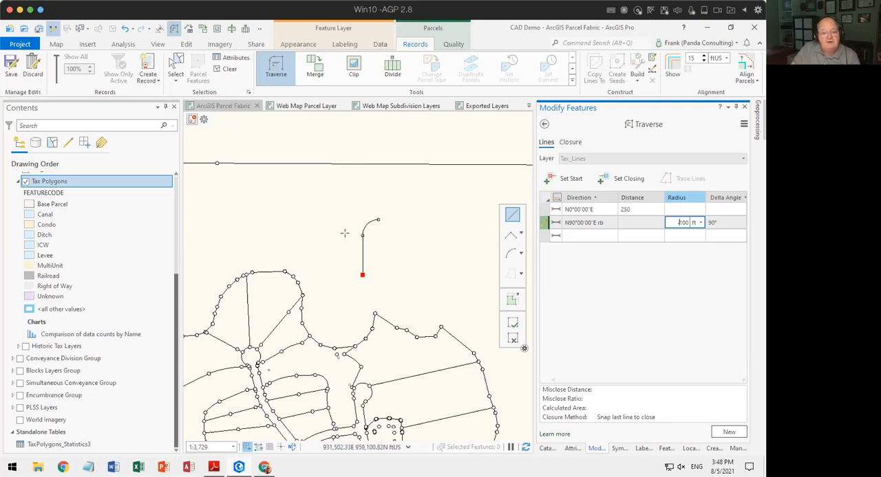
text(-)
key(Tab)
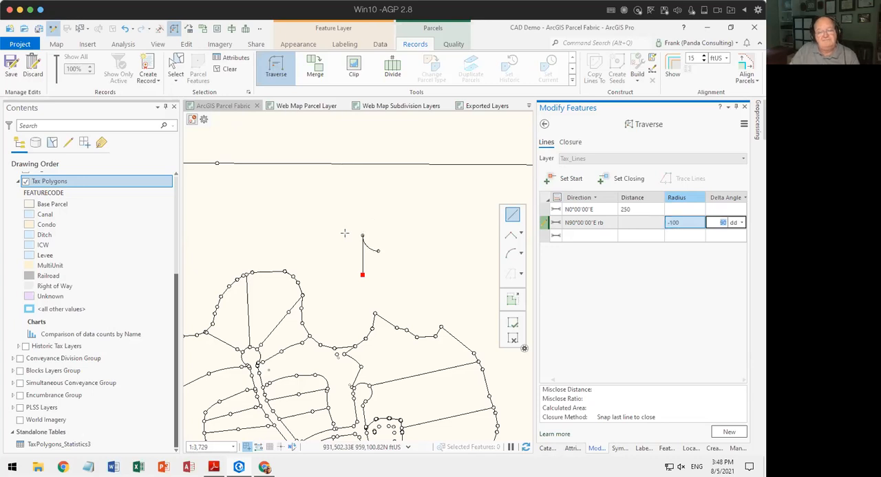
click(721, 223)
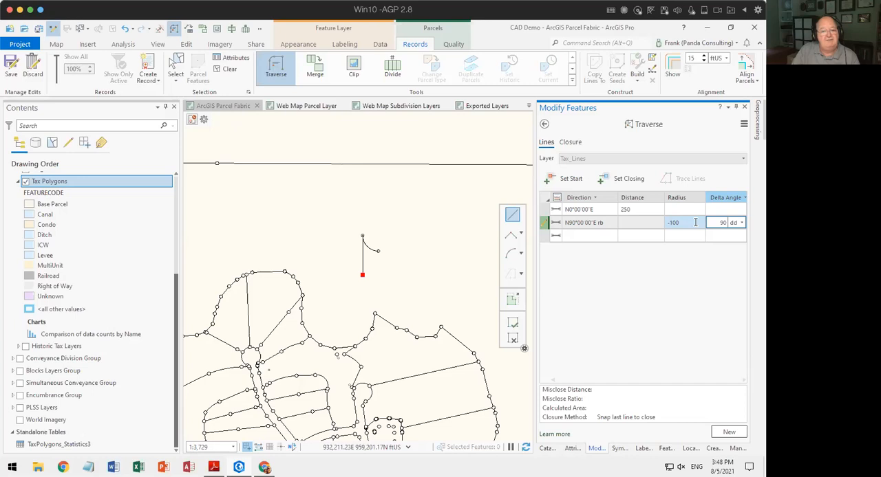
click(125, 31)
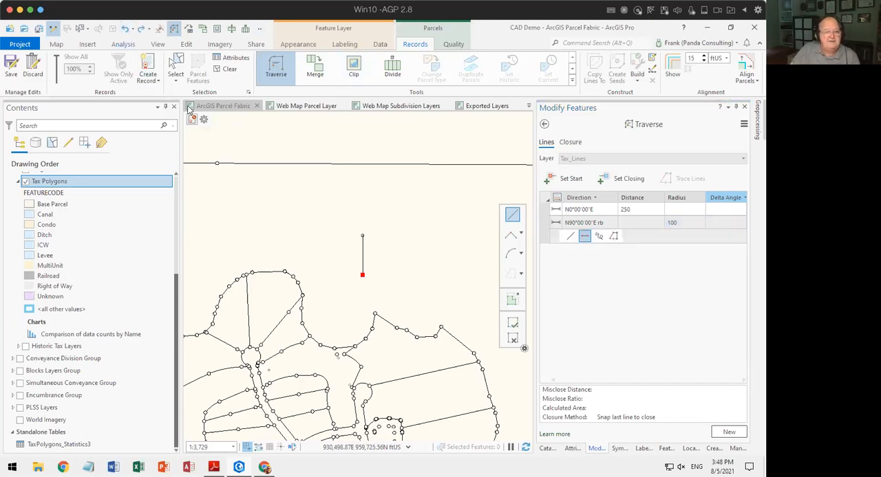
Change the second course's direction to a chord bearing of 45-1cb (N45°00'00"E).
click(614, 223)
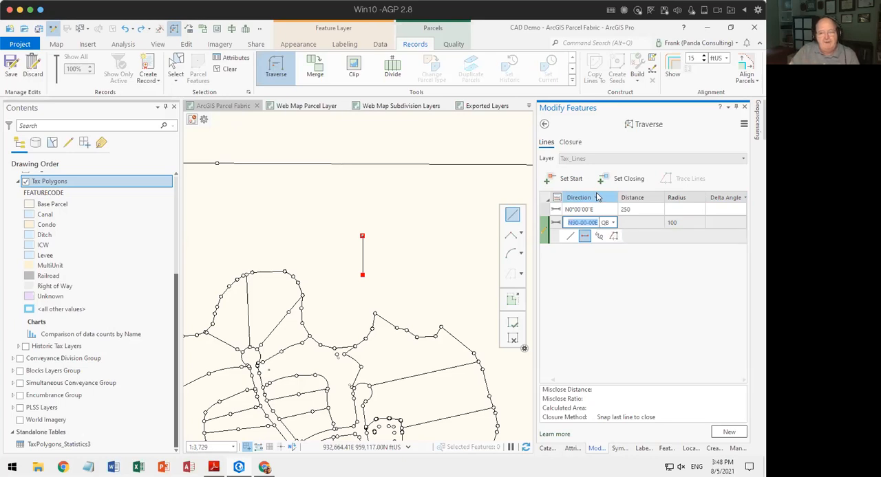
click(648, 222)
drag(568, 222, 603, 221)
text(45)
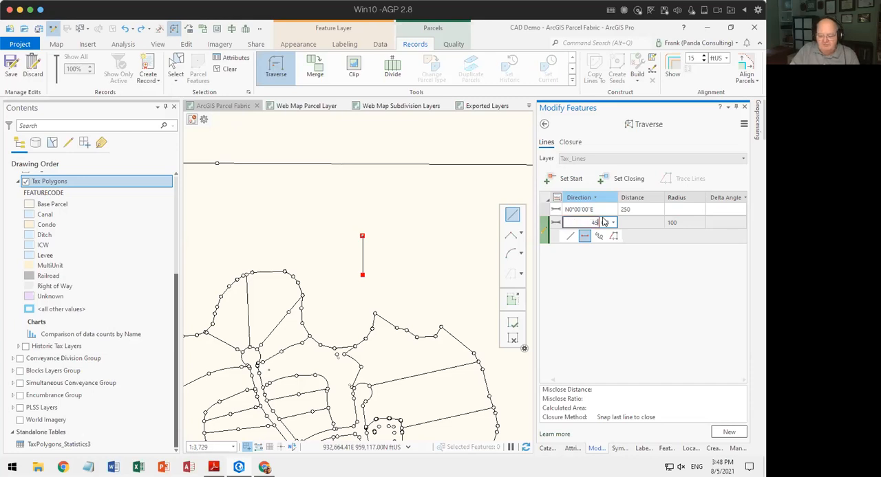
text(-1)
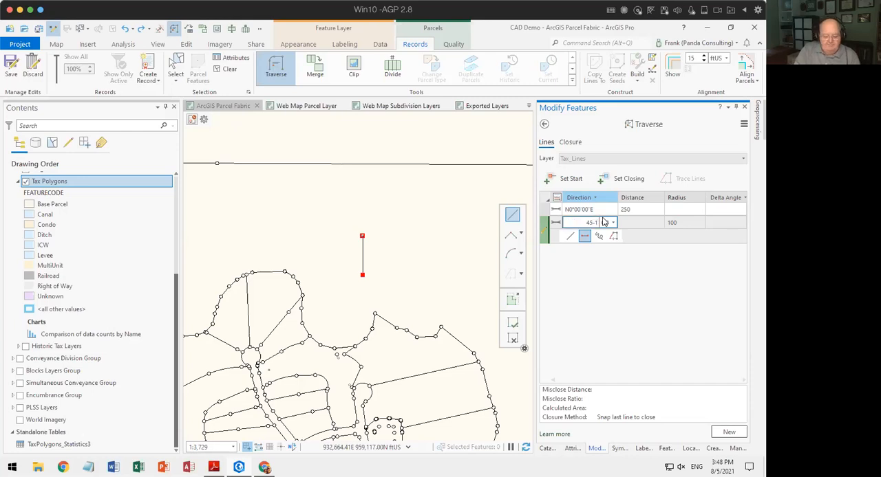
text(cb)
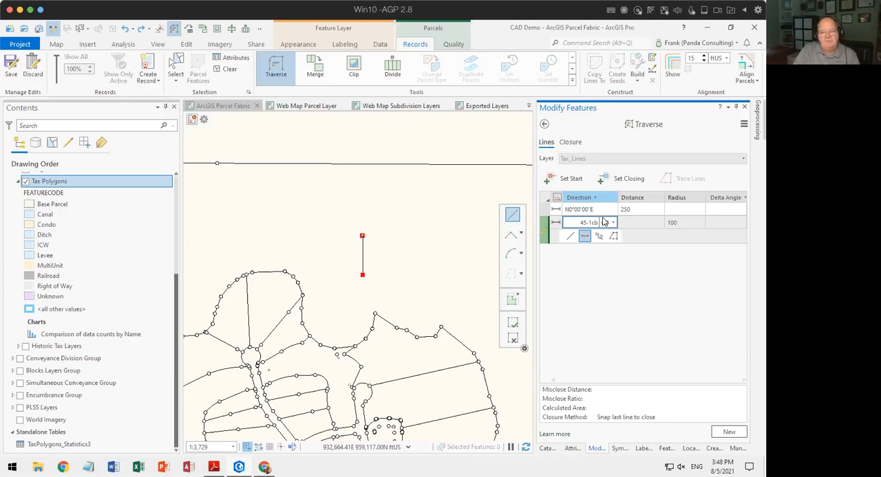
key(Tab)
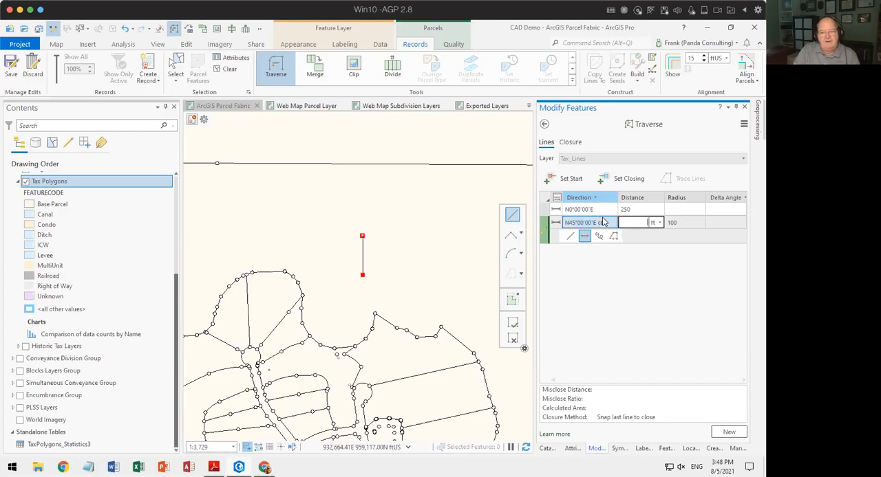
Switch the second course's delta angle of 90 to dms units and add the chord-bearing curve.
key(Tab)
key(Tab)
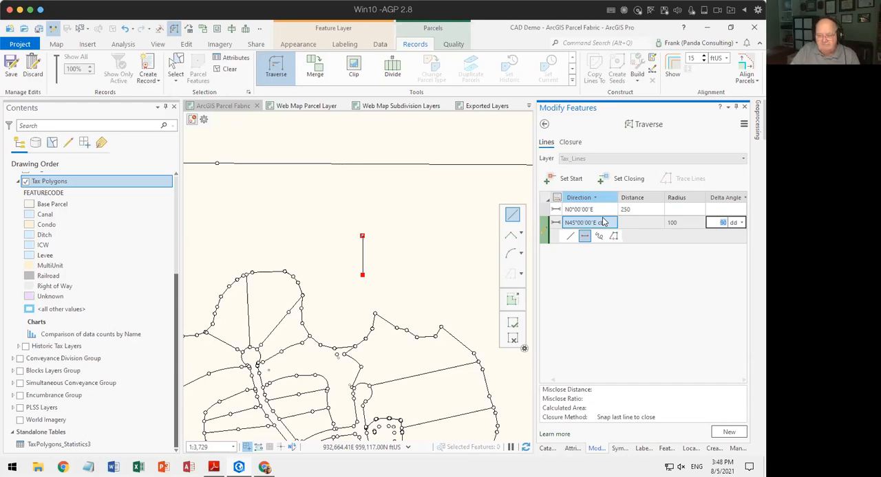
click(745, 224)
click(739, 241)
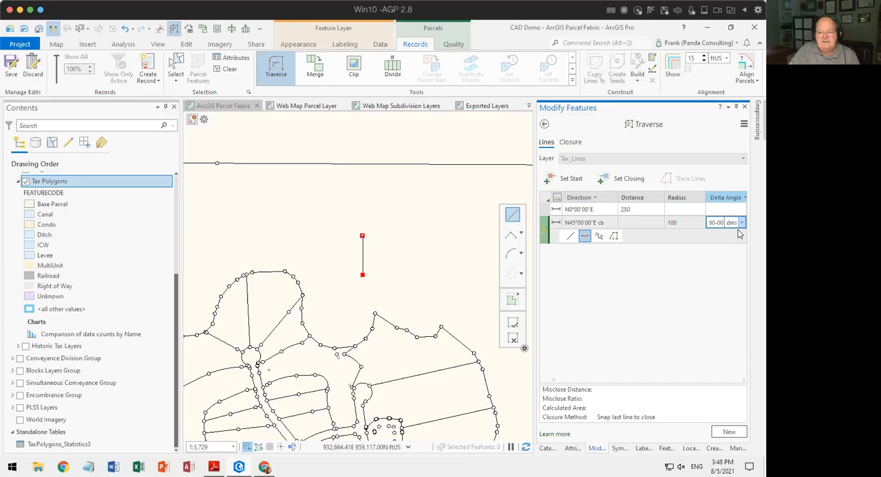
key(Return)
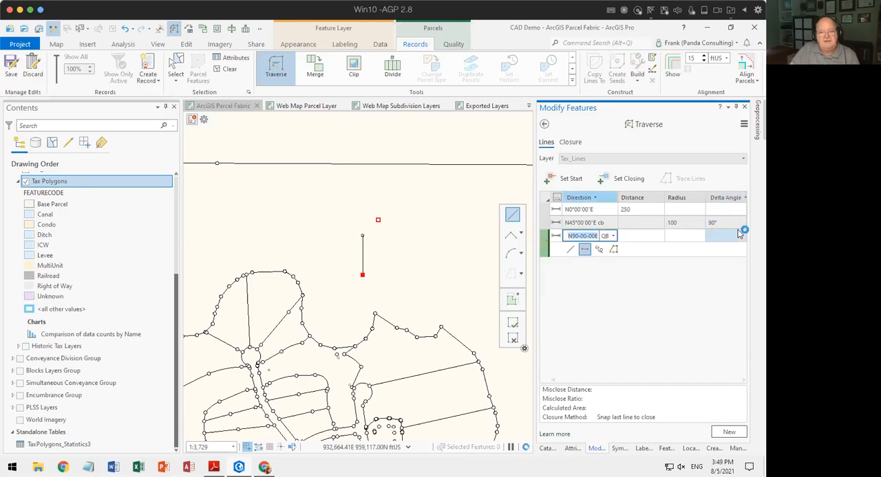
Reverse the chord-bearing curve by setting its radius to -100 ft, and undo the curve.
click(667, 224)
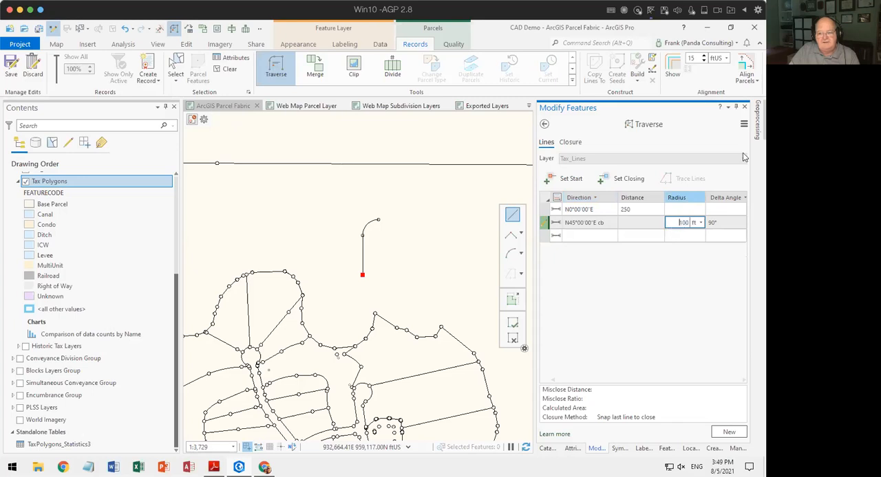
text(-)
key(Tab)
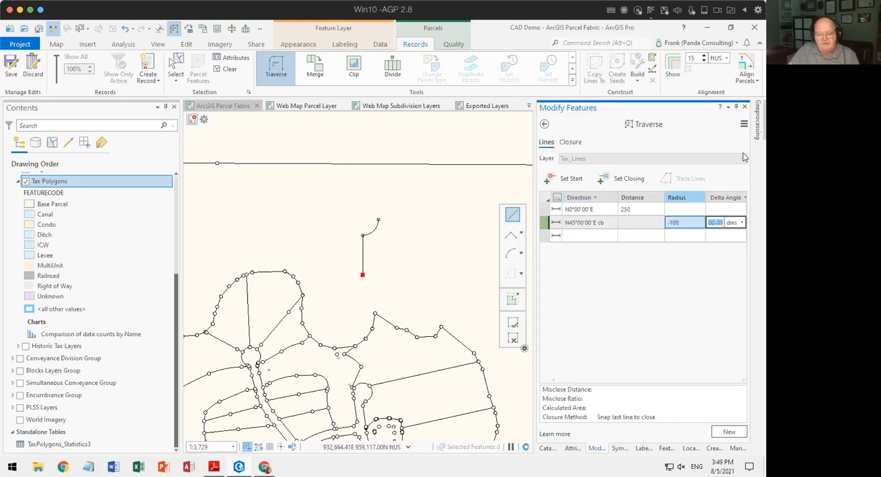
click(678, 222)
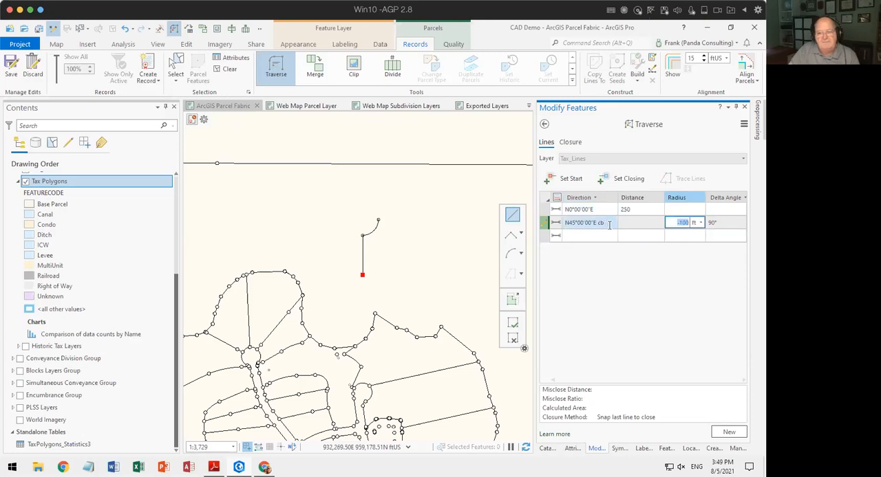
click(571, 223)
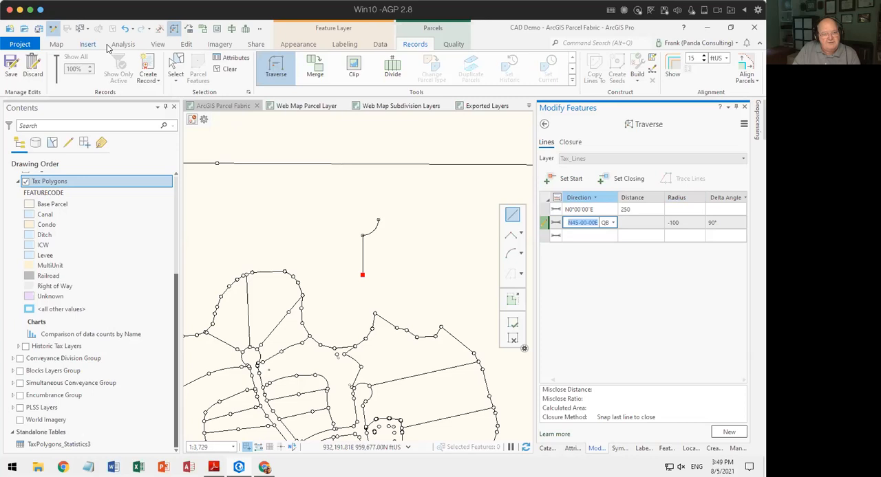
click(126, 31)
click(126, 31)
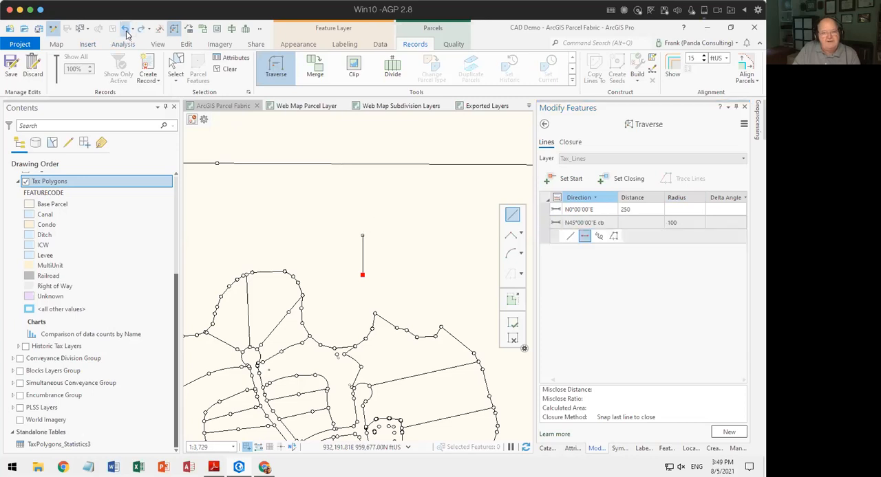
Clear the second course's direction to make it a tangent curve with radius -100 ft and a 90 delta angle in dms units.
click(585, 222)
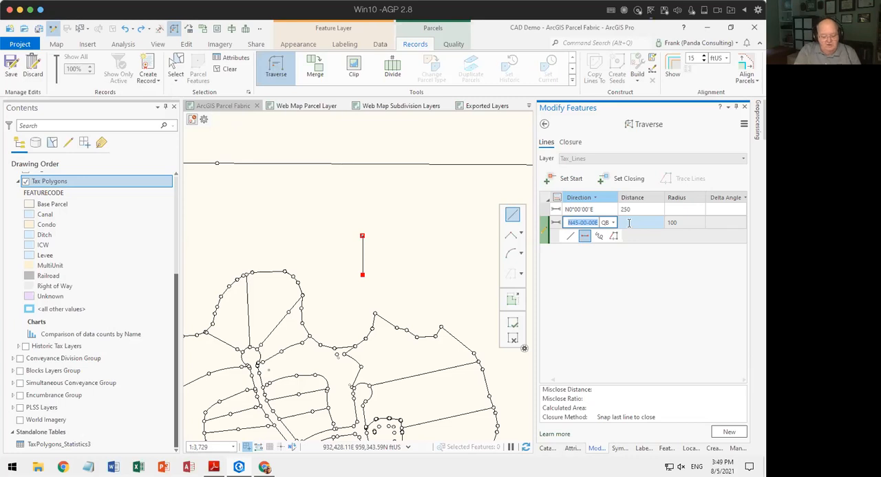
key(BackSpace)
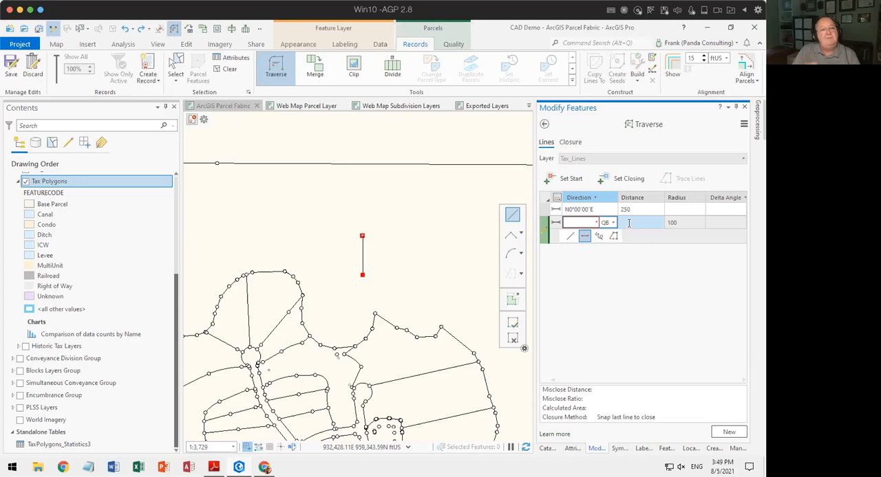
key(Tab)
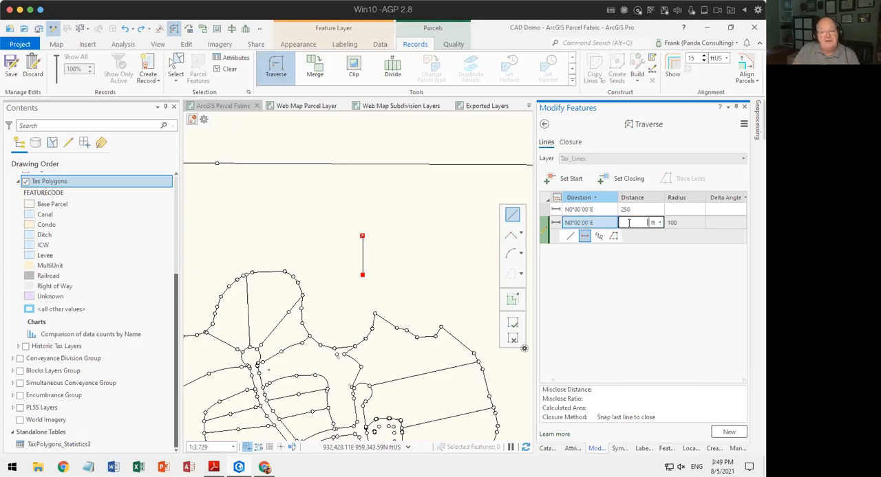
click(688, 222)
text(-100)
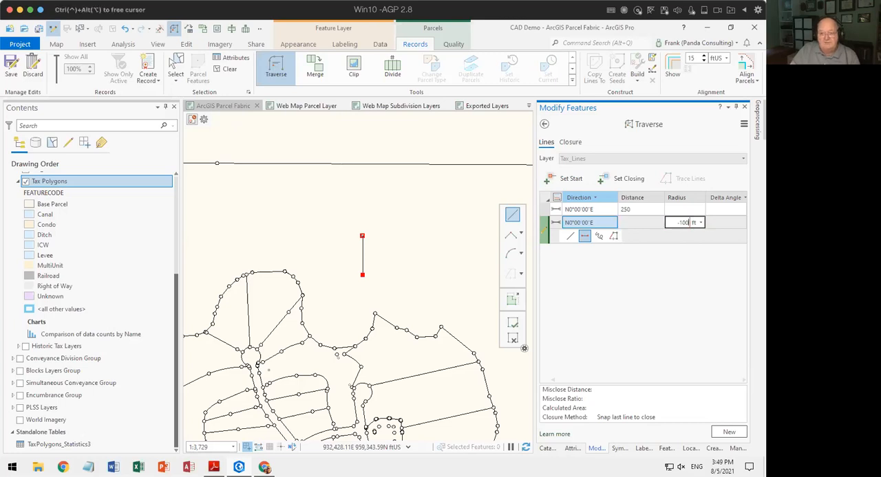
key(Tab)
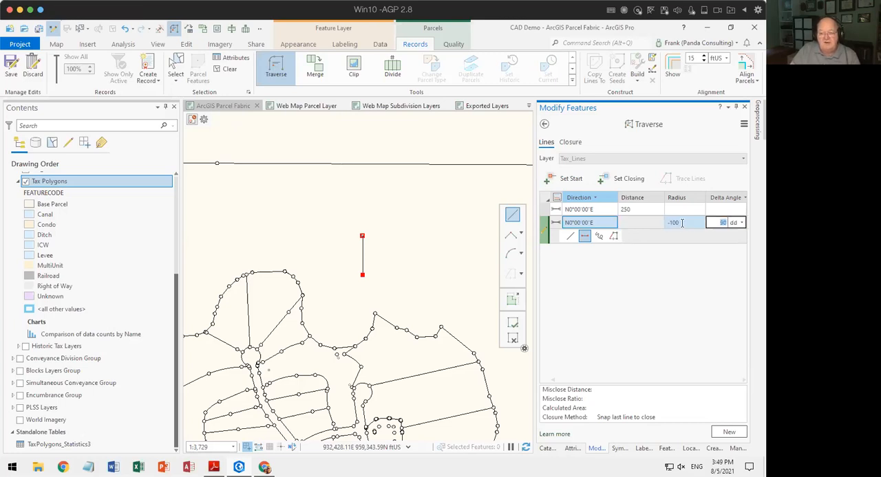
click(741, 222)
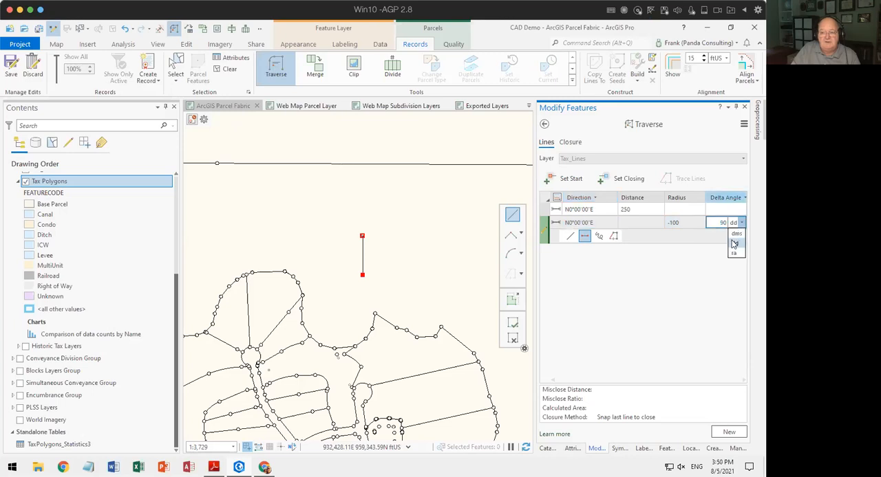
click(736, 236)
key(Return)
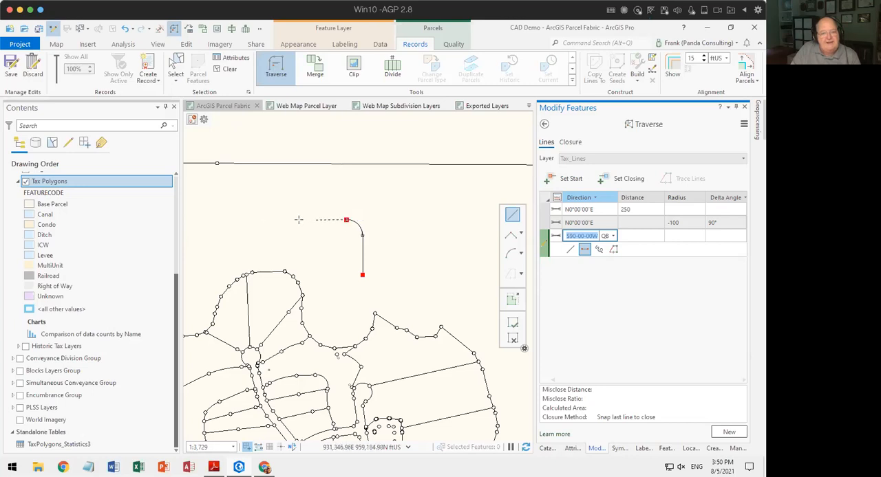
Add the third course tangent to the curve, accepting direction S90°00'00"W, with a distance of 250 ft.
key(Tab)
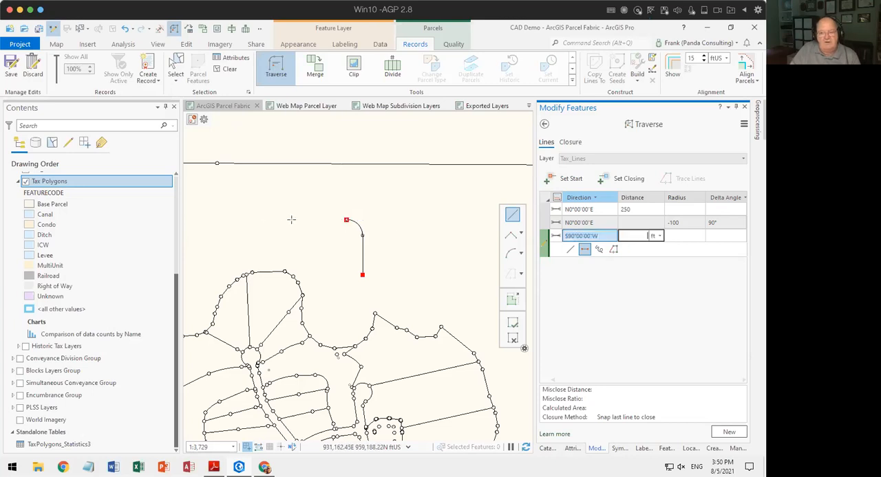
text(250)
key(Return)
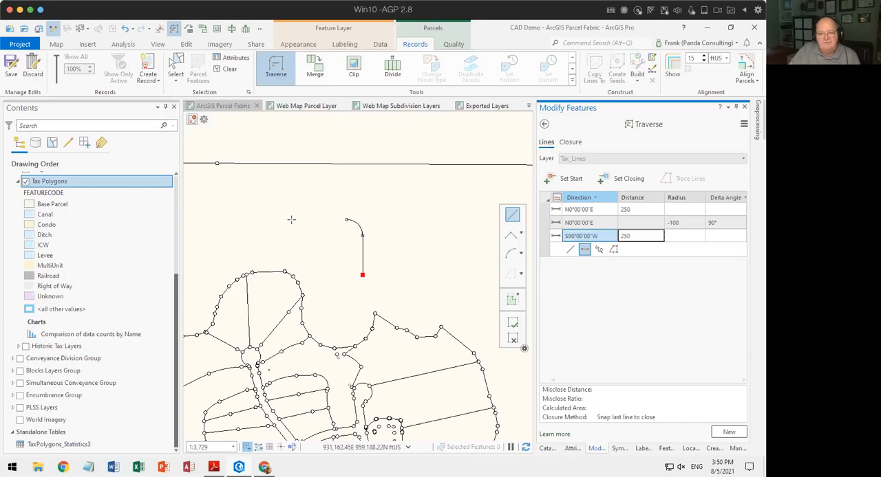
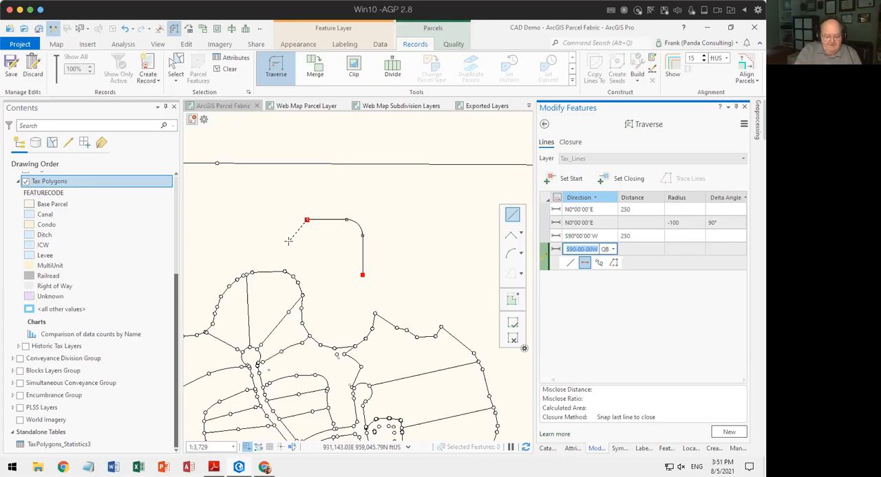
Add the fourth course as a tangent curve with its direction cleared, distance 0, radius 100 ft and a 90 delta angle.
key(BackSpace)
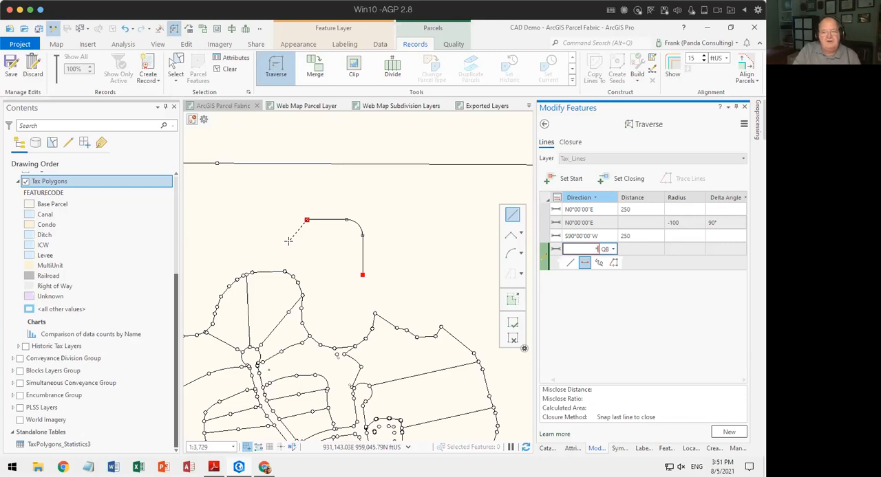
key(Tab)
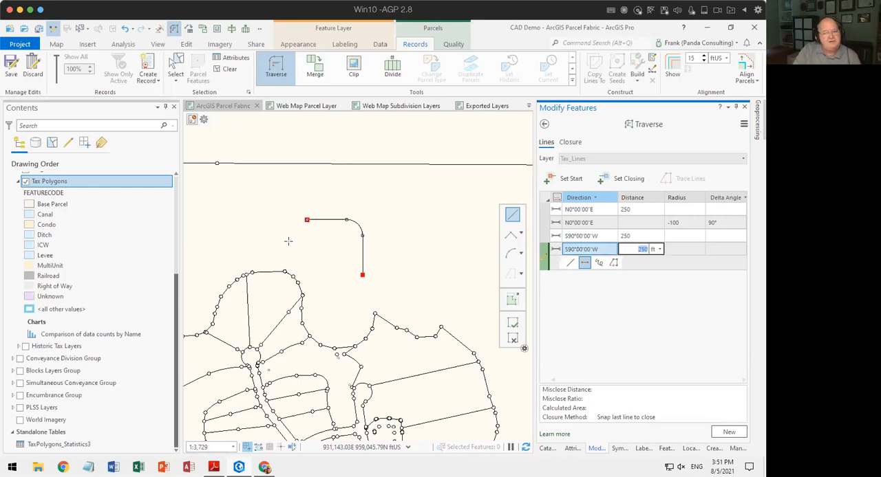
text(0)
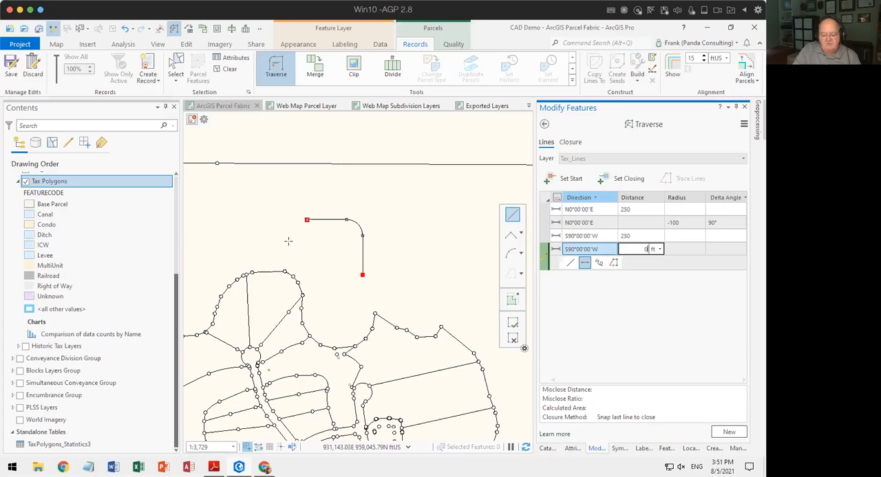
key(Tab)
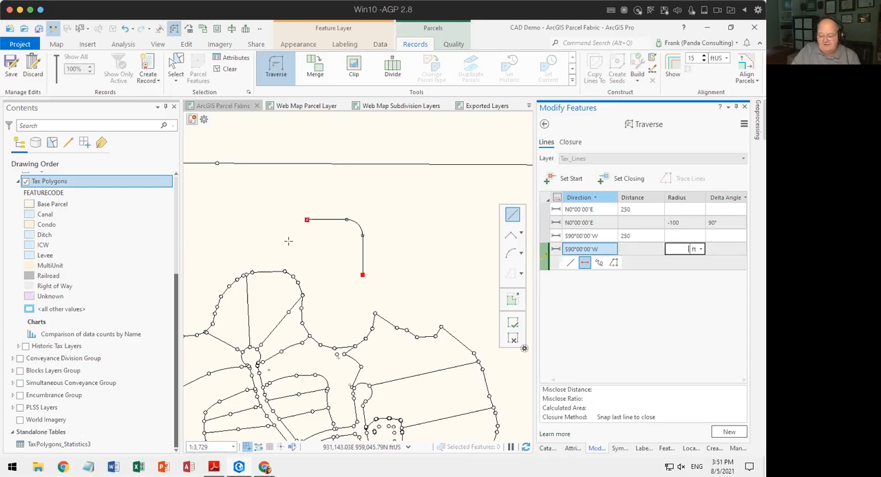
text(100)
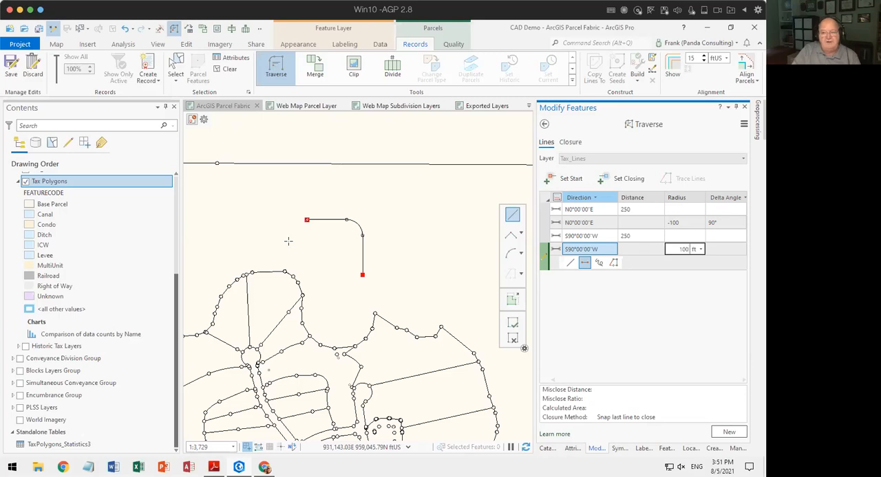
key(Tab)
text(90)
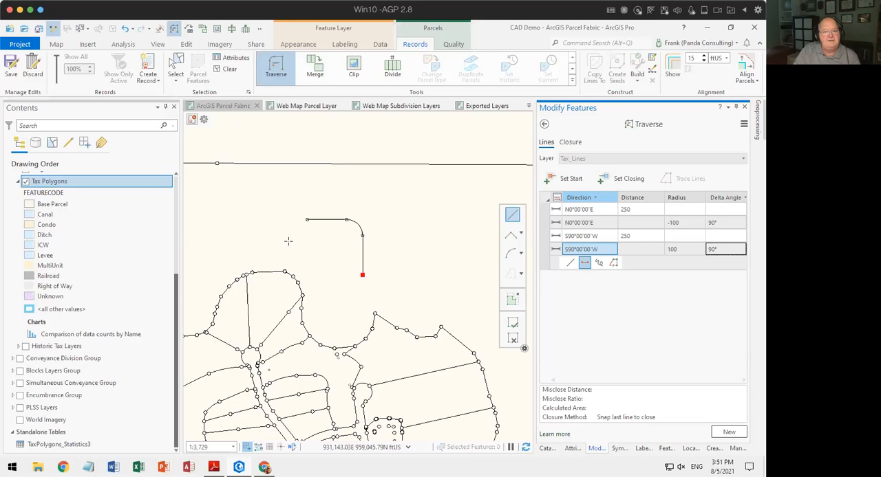
key(Return)
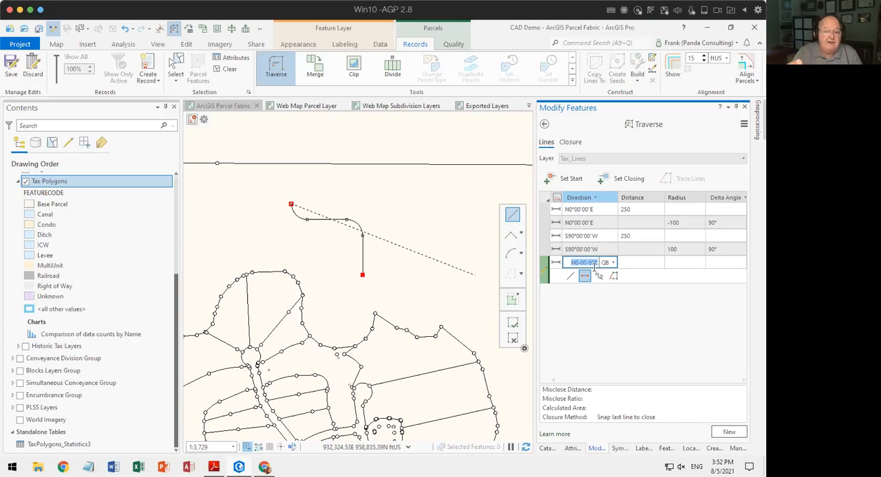
Add the fifth course tangent to the curve, accepting direction N0°00'00"E, with a distance of 80 ft.
key(Tab)
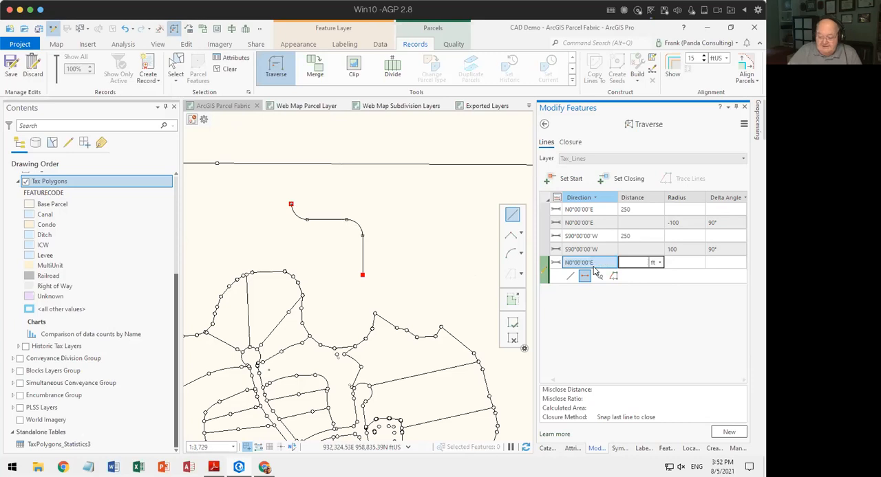
text(80)
key(Return)
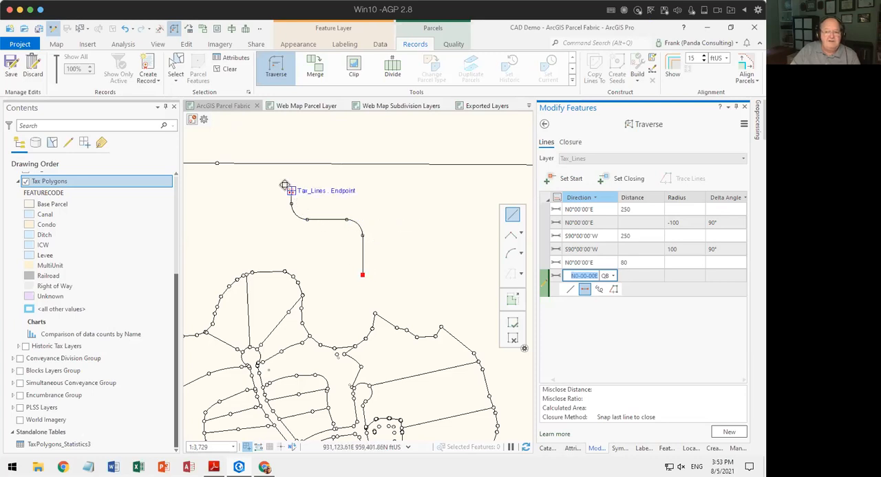
Set the closing point on the Tax Polygons edge above the traverse, and adjust the traverse with the Compass closure method.
click(619, 180)
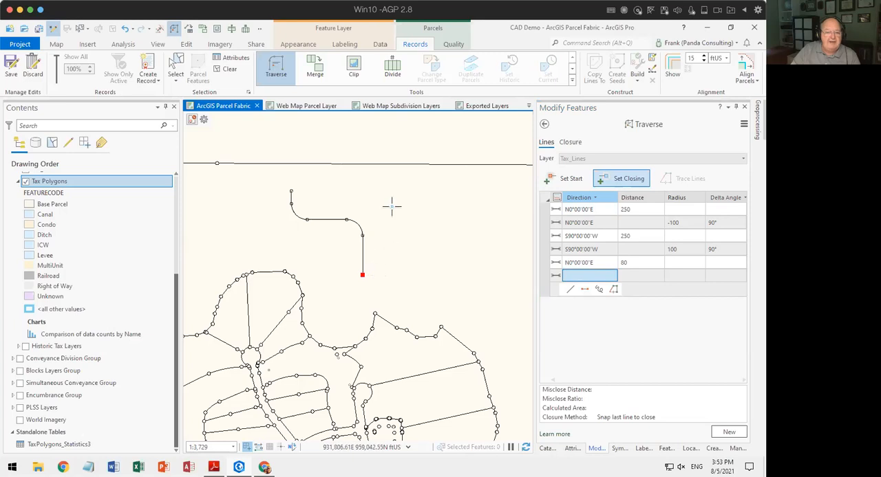
click(278, 163)
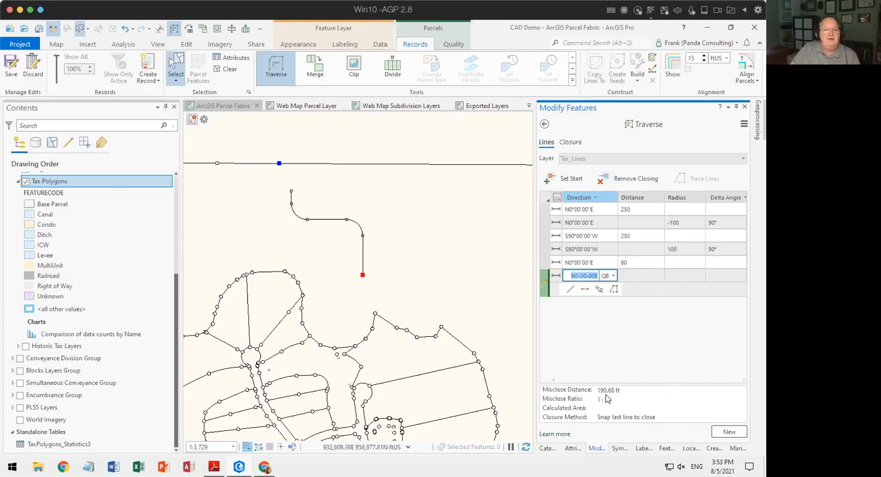
click(570, 143)
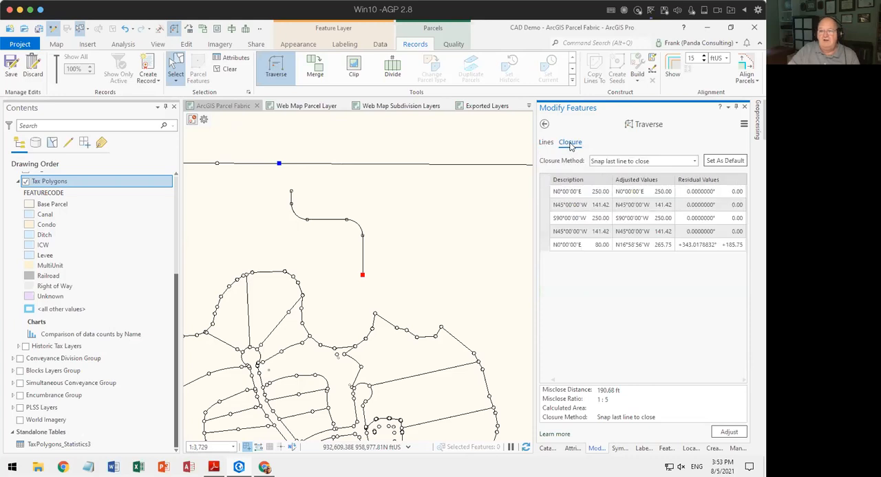
click(648, 162)
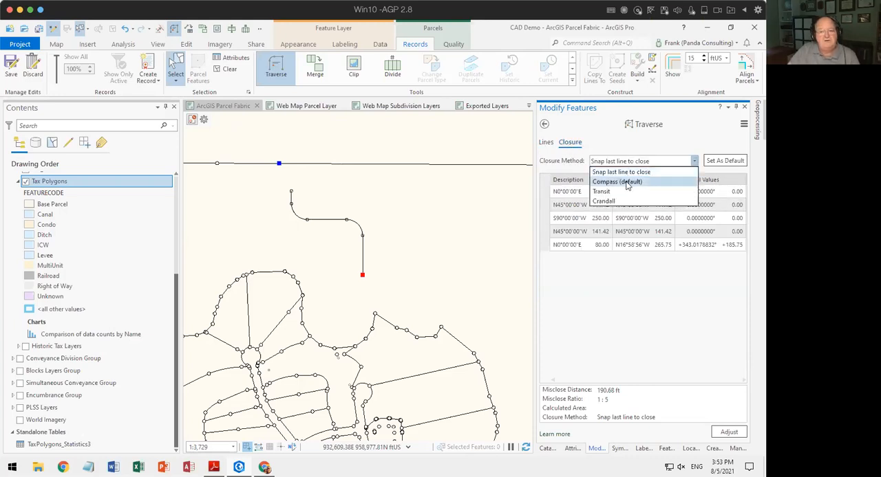
click(630, 181)
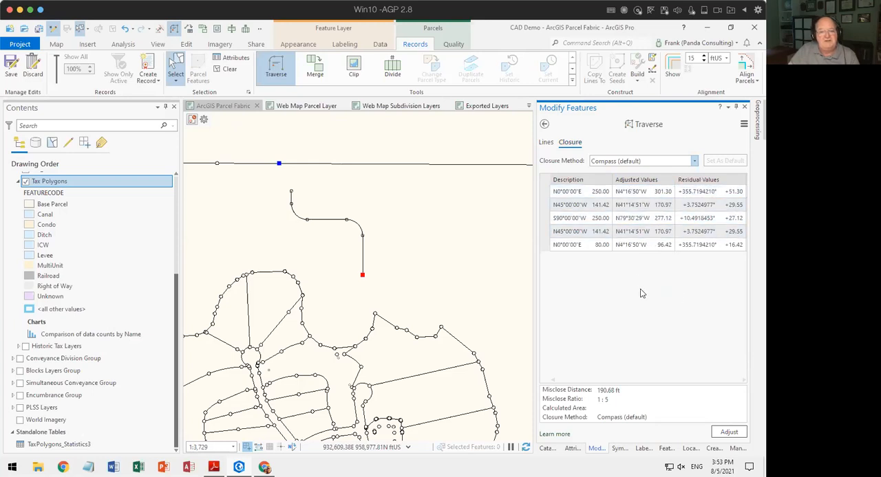
click(723, 433)
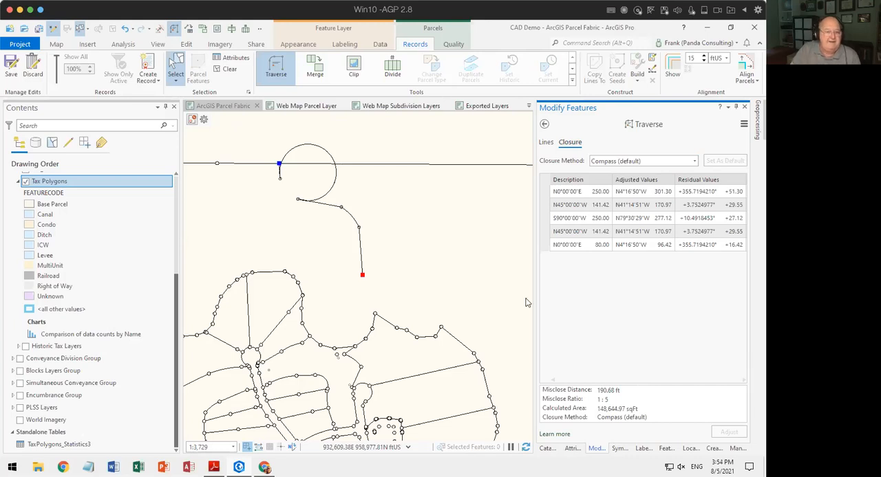
Select the oversized, nearly circular curve crossing the upper boundary line and delete it.
click(172, 65)
drag(303, 146, 357, 162)
ctrl+click(377, 164)
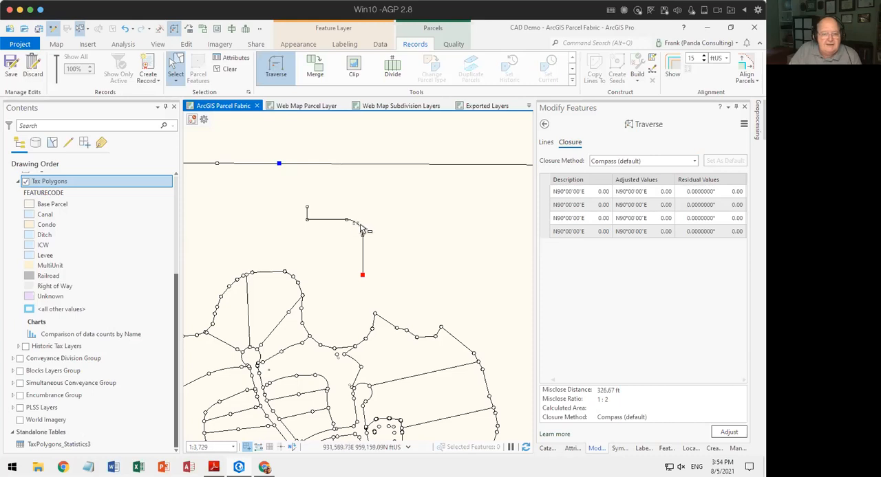
Try deleting the remaining curve at the traverse's first corner, and undo the edits back to the adjusted traverse lines.
click(362, 232)
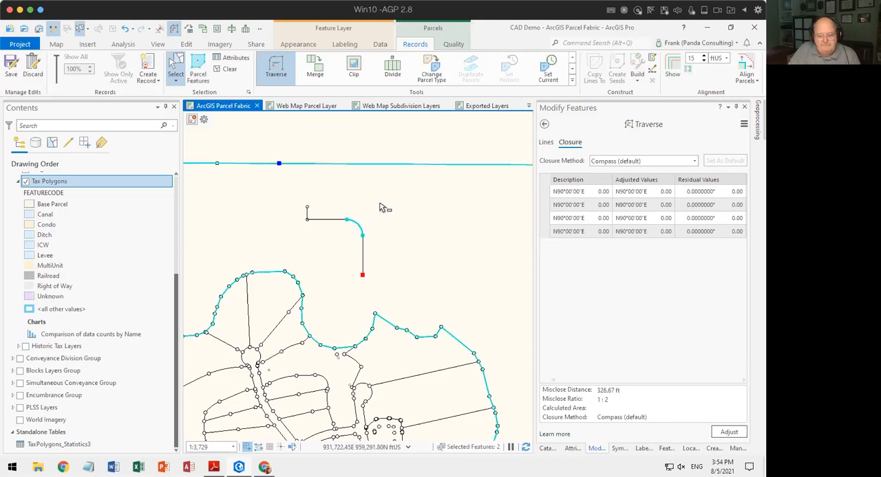
ctrl+click(445, 225)
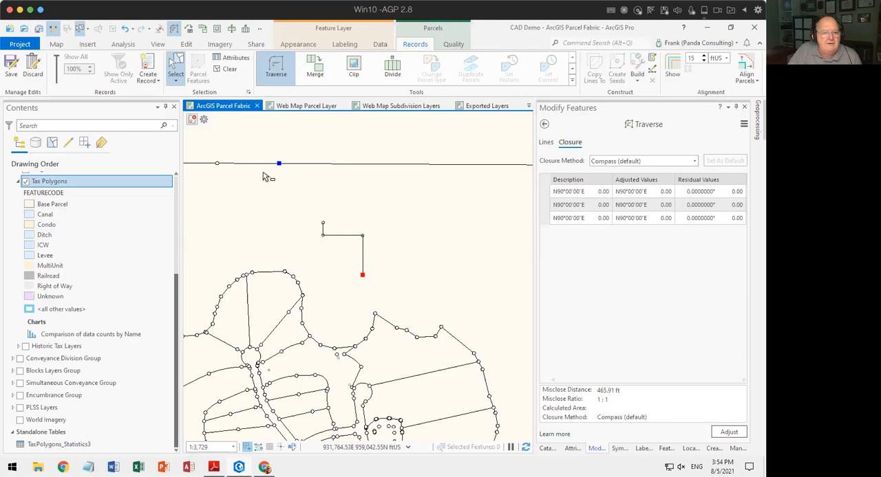
click(125, 29)
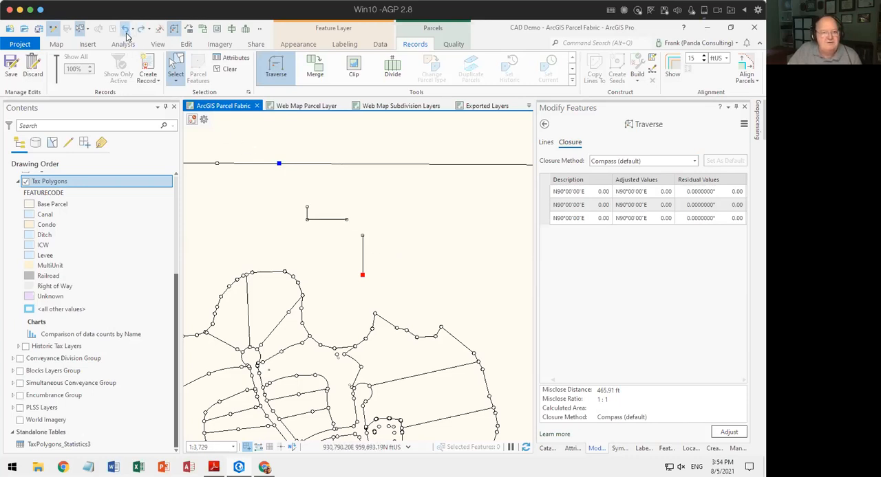
click(126, 30)
click(126, 31)
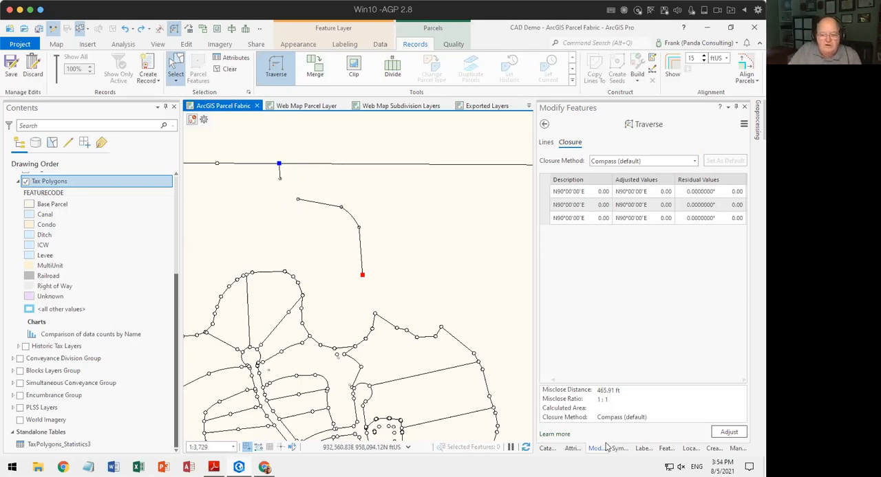
Draw a straight Tax_Lines feature bridging the gap between the two traverse endpoints, and cancel the follow-on sketch.
click(714, 450)
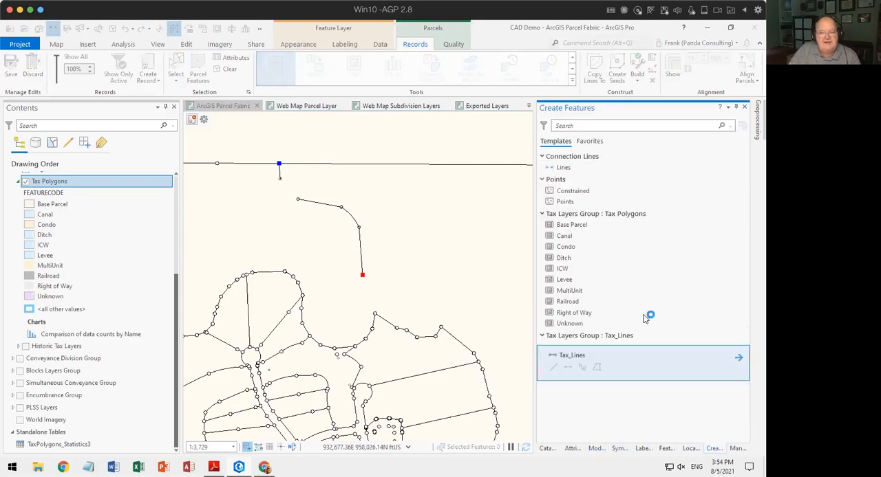
click(567, 390)
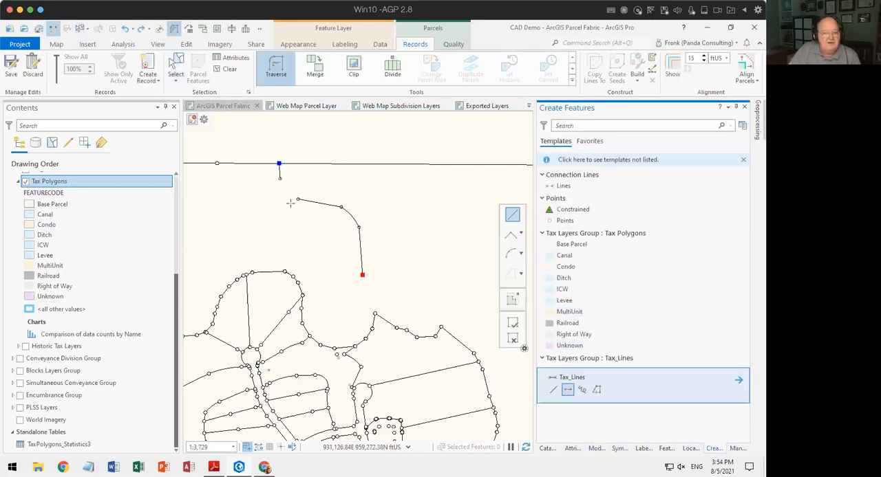
click(297, 200)
double_click(280, 179)
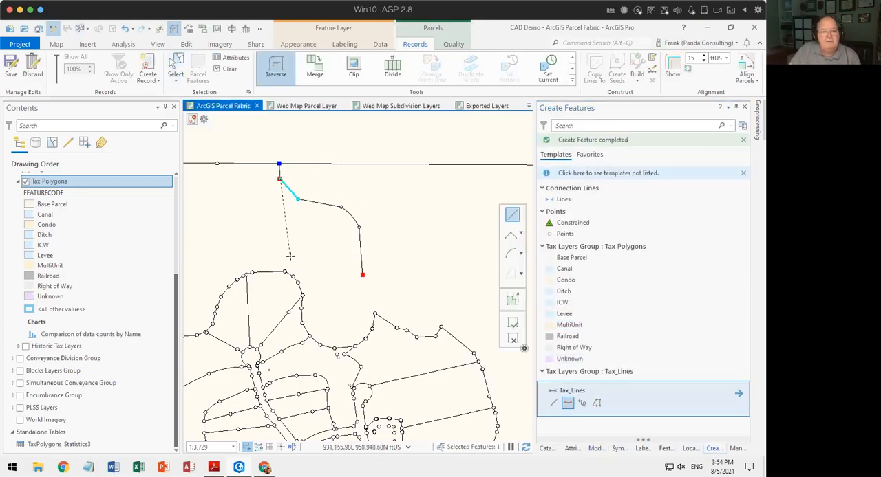
click(509, 340)
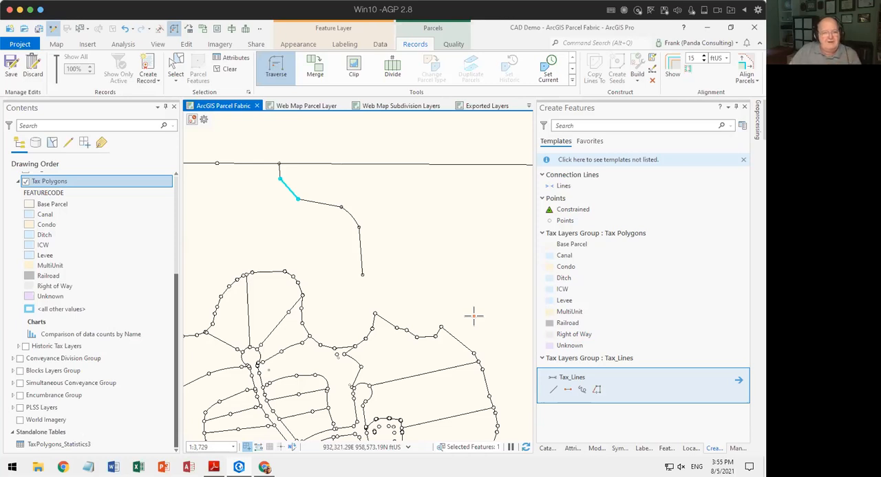
Try changing the new connecting line's segment to a circular arc with Edit Vertices, and discard the edit.
click(177, 69)
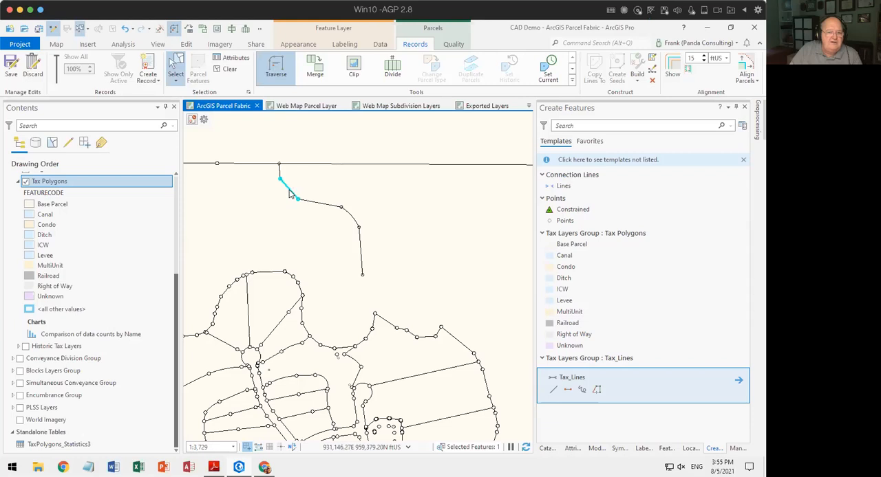
right_click(288, 194)
click(303, 342)
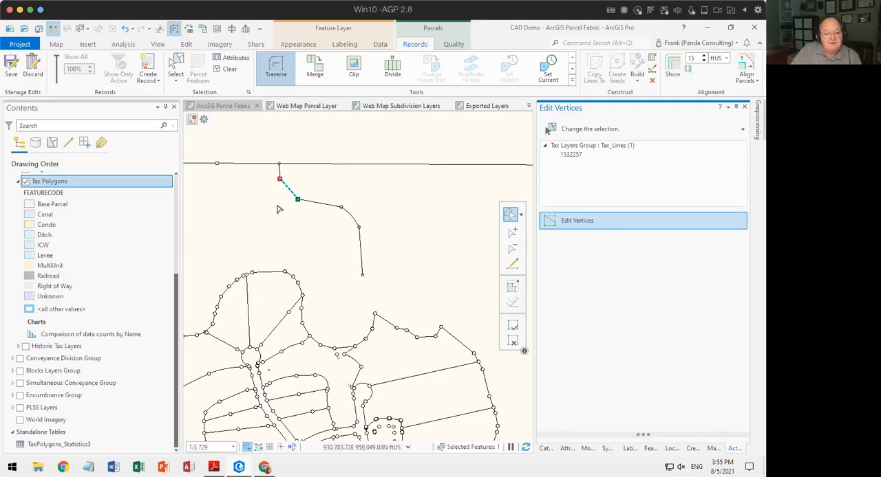
right_click(290, 194)
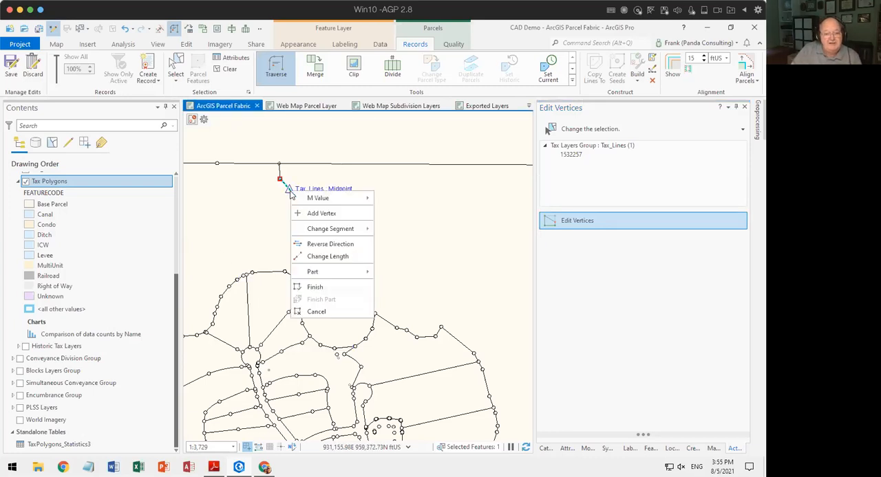
mouse_move(339, 230)
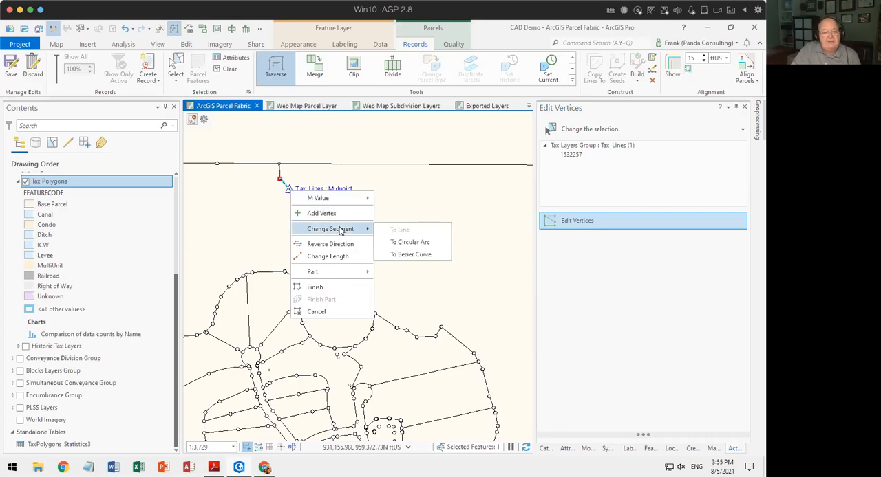
click(413, 248)
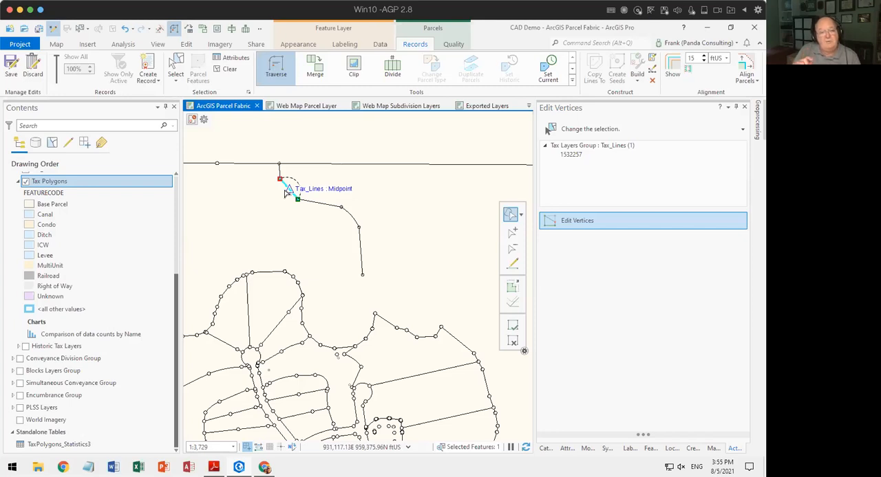
click(513, 340)
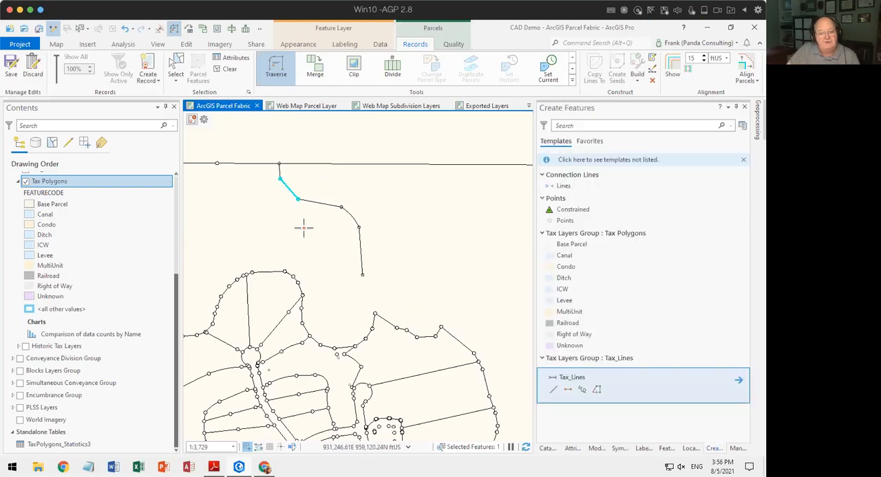
Draw a Tax_Lines circular arc of 100 ft radius across the gap between the traverse endpoints, and cancel the follow-on sketch.
click(568, 390)
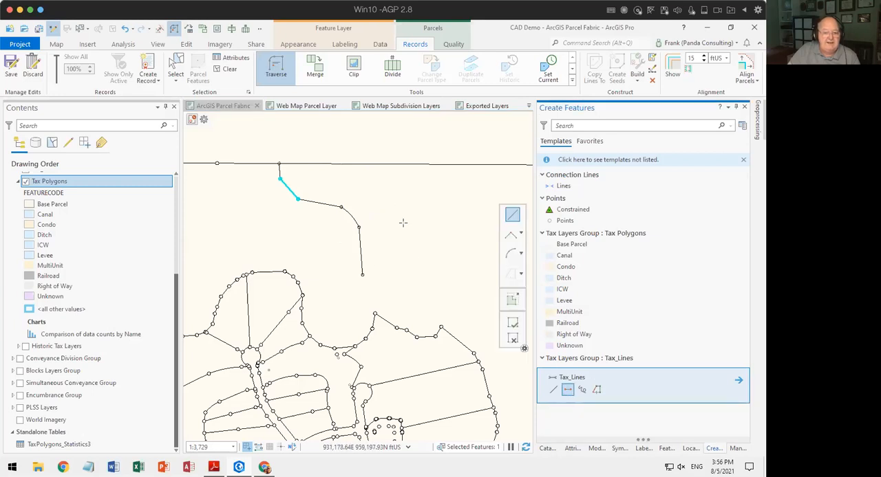
click(511, 256)
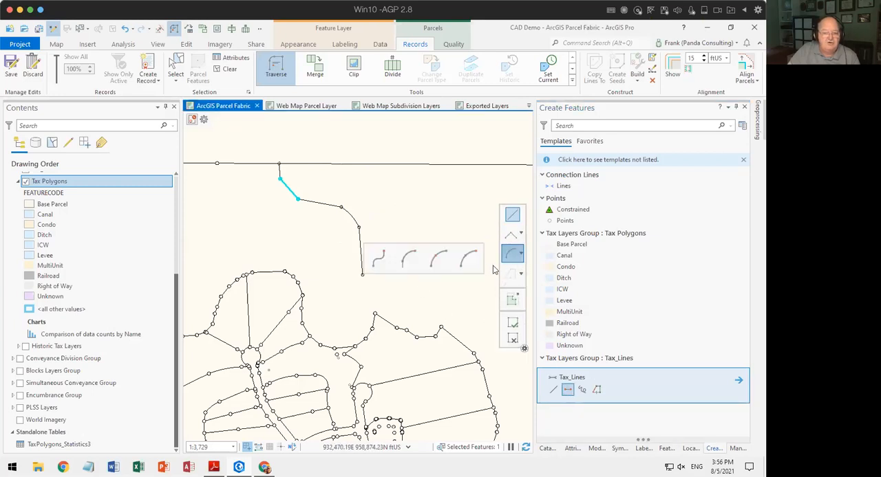
click(440, 259)
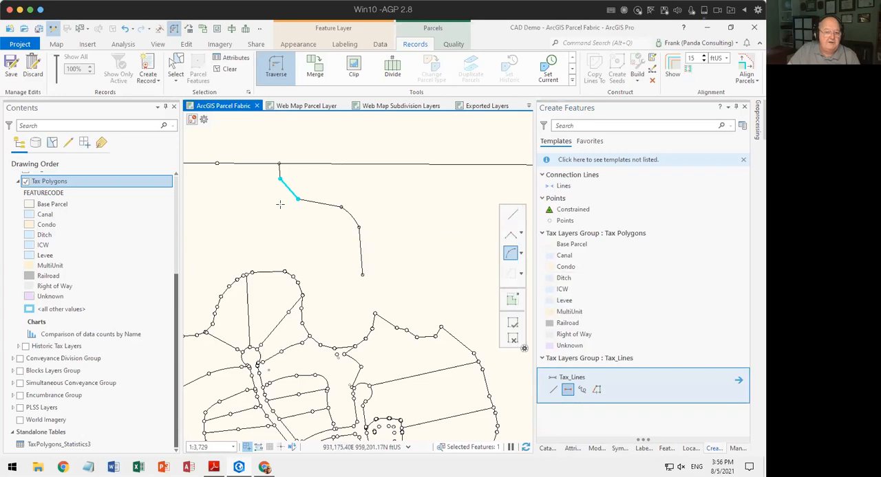
click(298, 199)
click(280, 179)
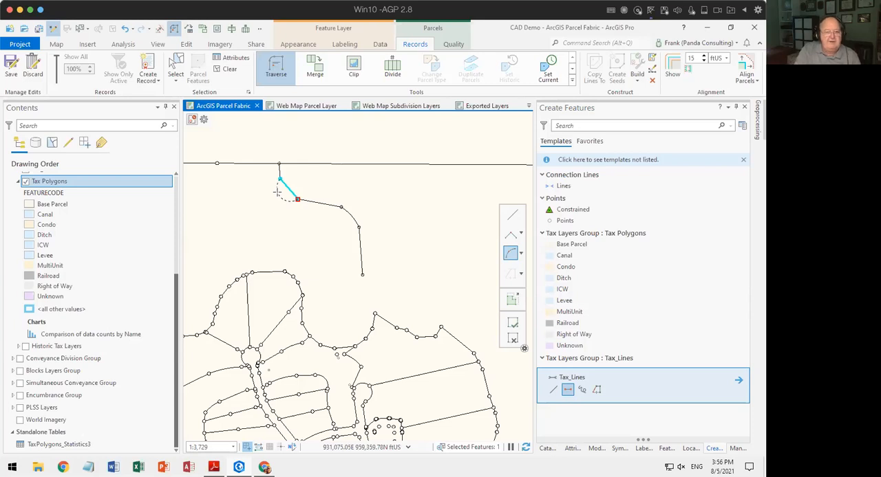
key(r)
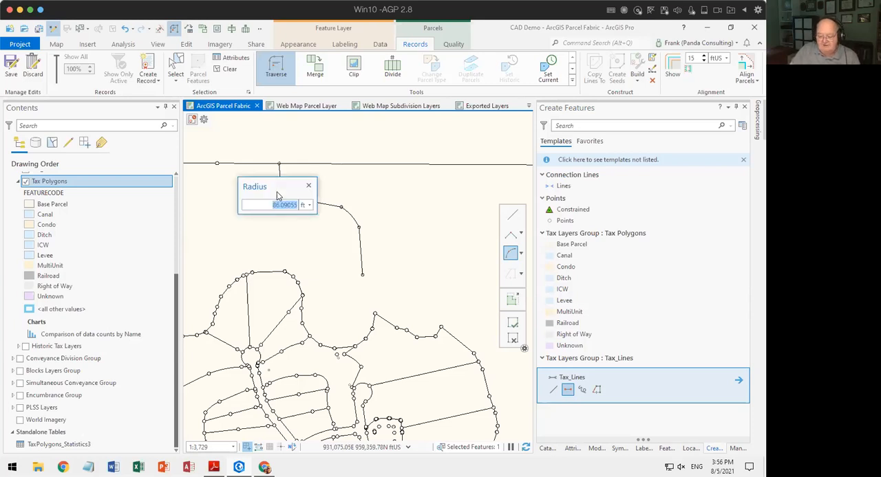
text(100)
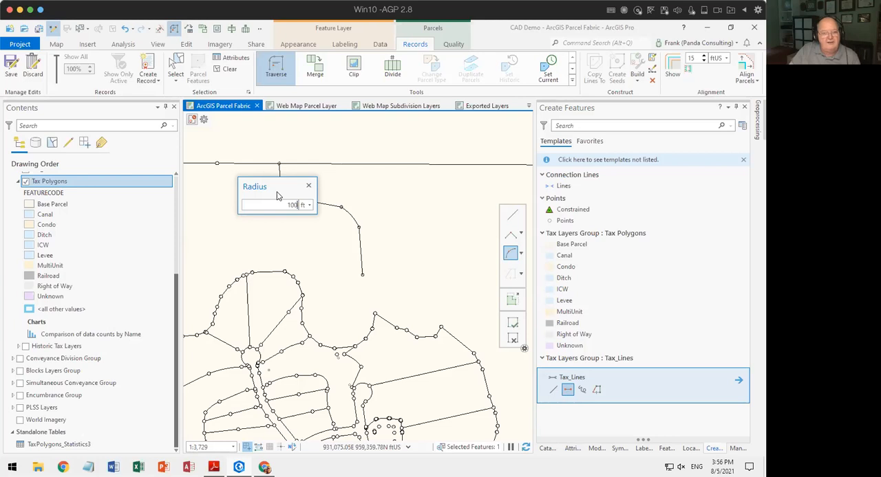
key(Return)
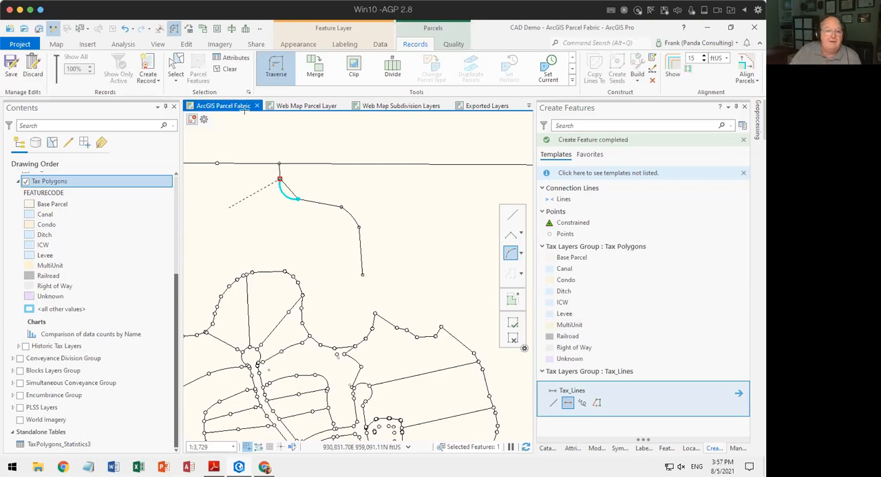
click(228, 69)
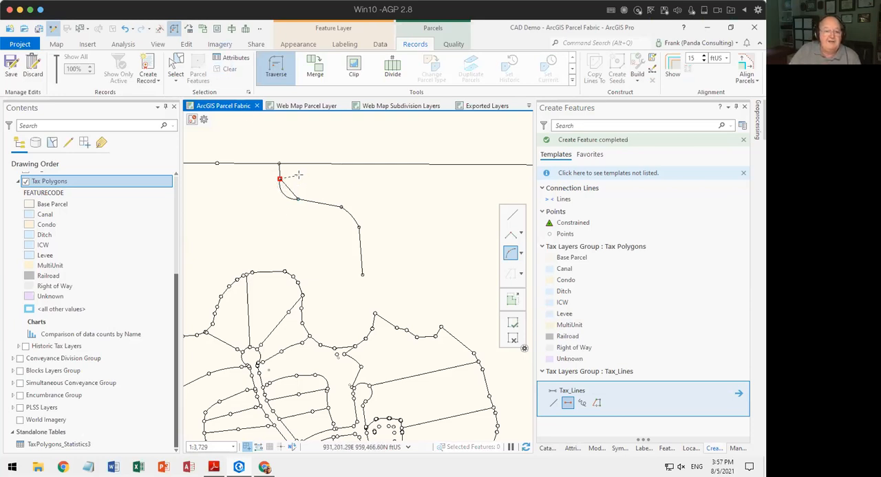
click(507, 340)
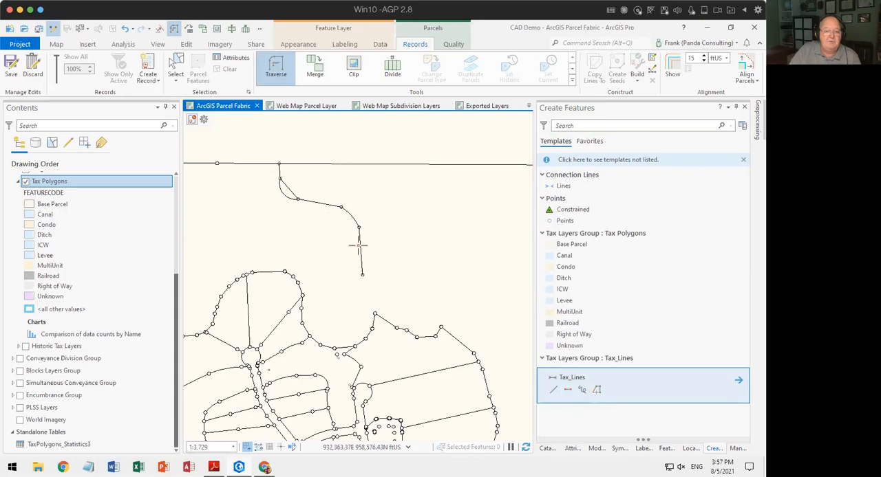
Select the new arc and the straight connecting line between the two traverse endpoints and delete them.
click(175, 69)
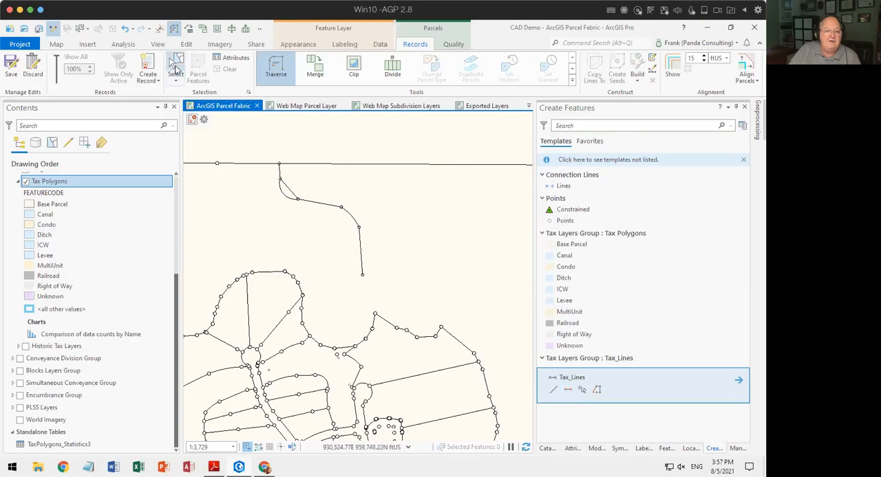
click(280, 198)
click(407, 208)
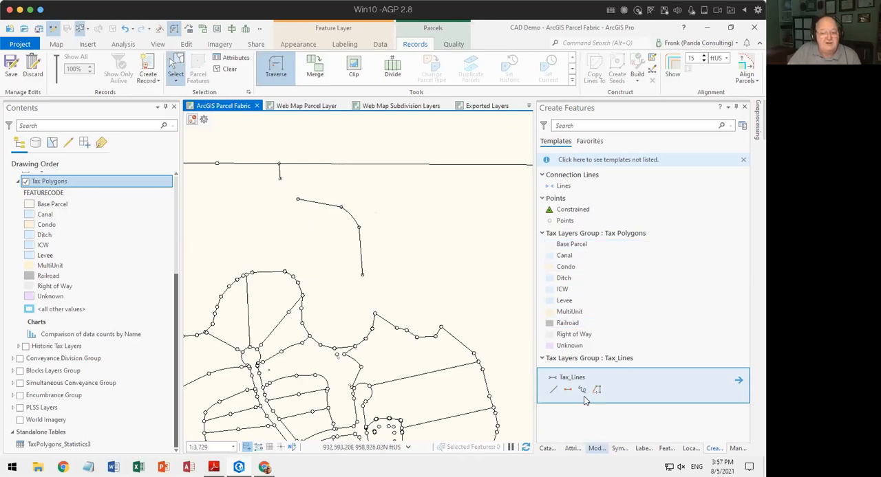
Fillet the short north line and the line southeast of the gap with a fixed radius of 100 ft.
click(596, 448)
click(544, 128)
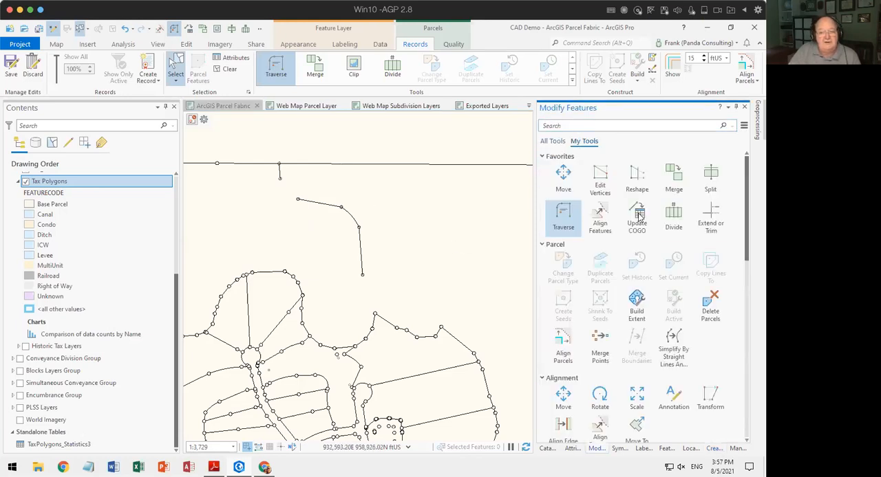
click(580, 125)
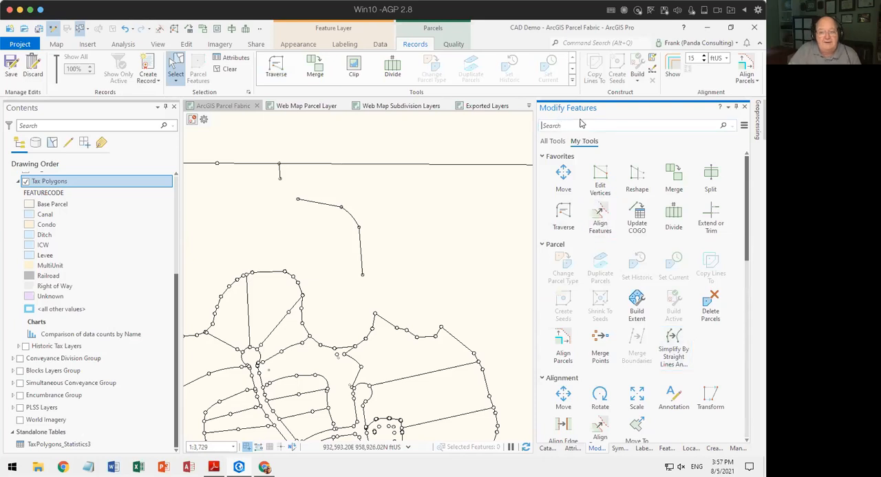
text(tillet)
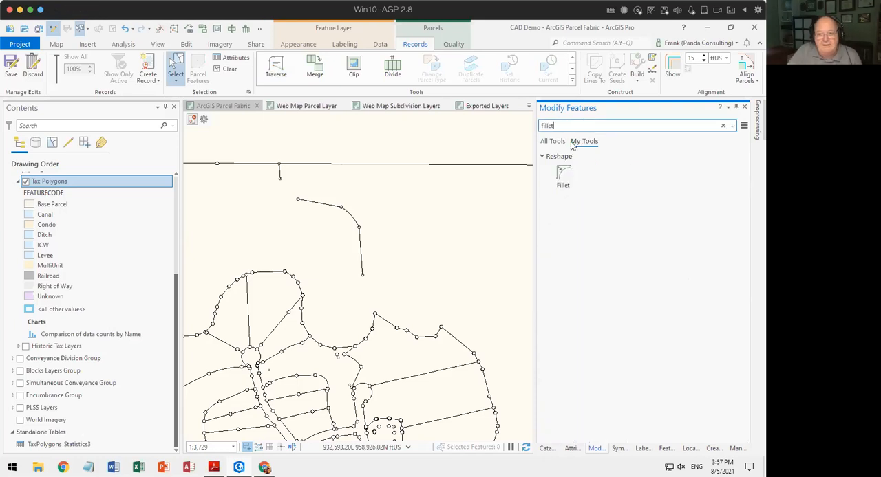
click(560, 173)
click(543, 179)
click(728, 180)
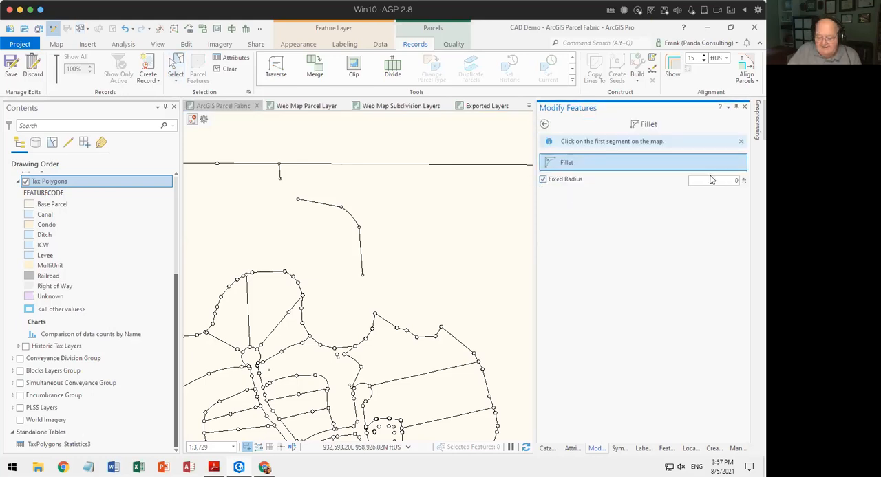
text(100)
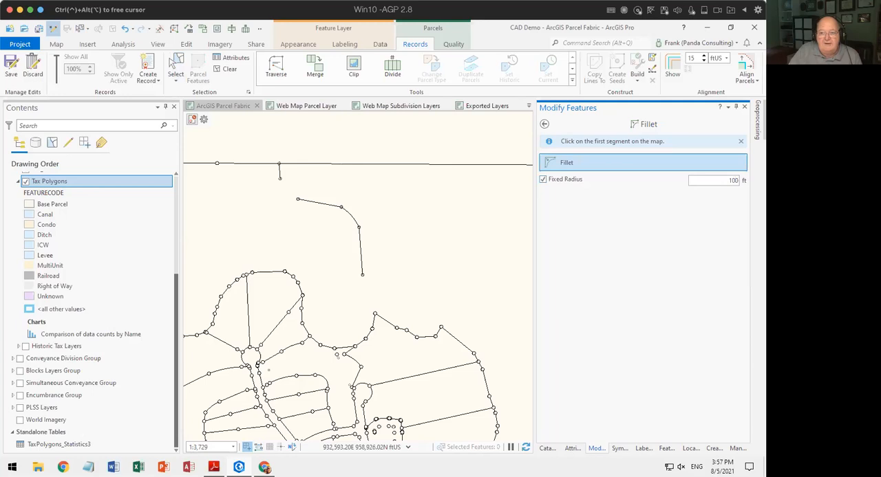
click(311, 201)
click(289, 172)
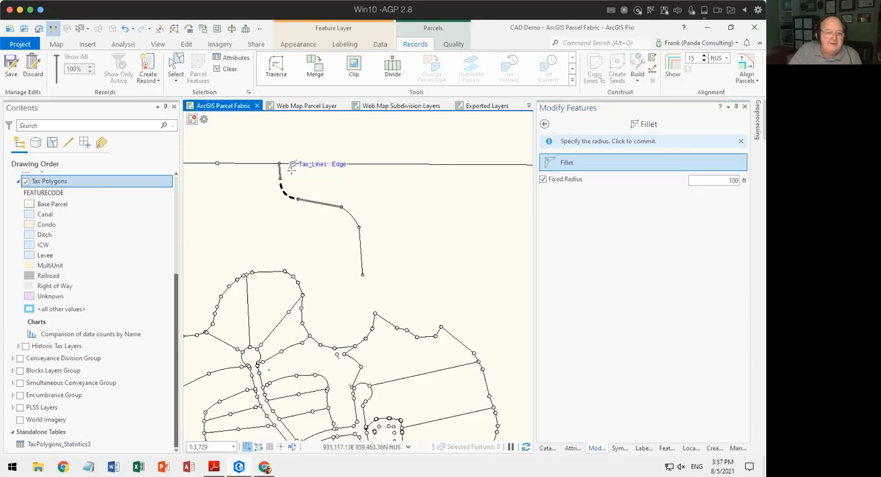
click(294, 186)
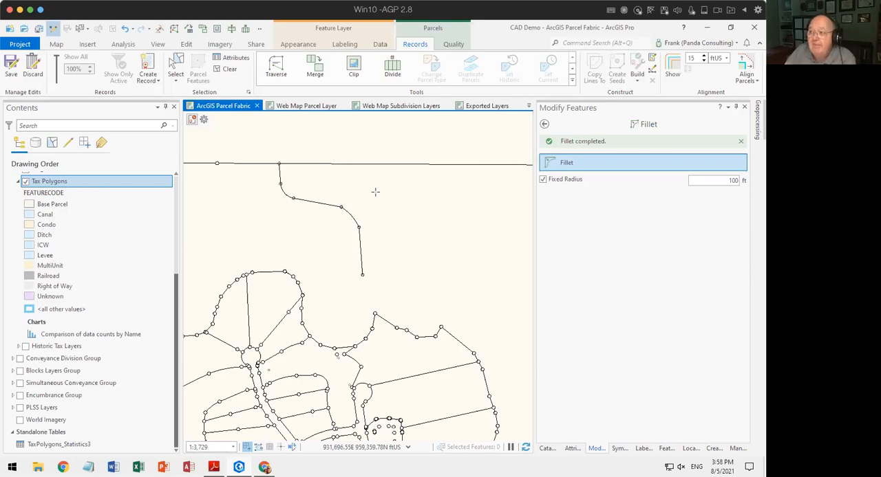
Select all five lines of the filleted traverse and delete them.
click(175, 65)
drag(267, 177, 377, 259)
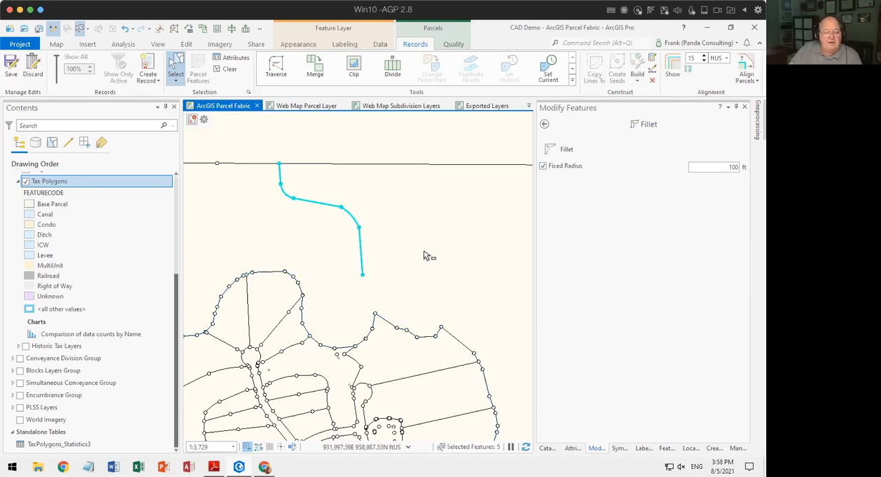
key(Delete)
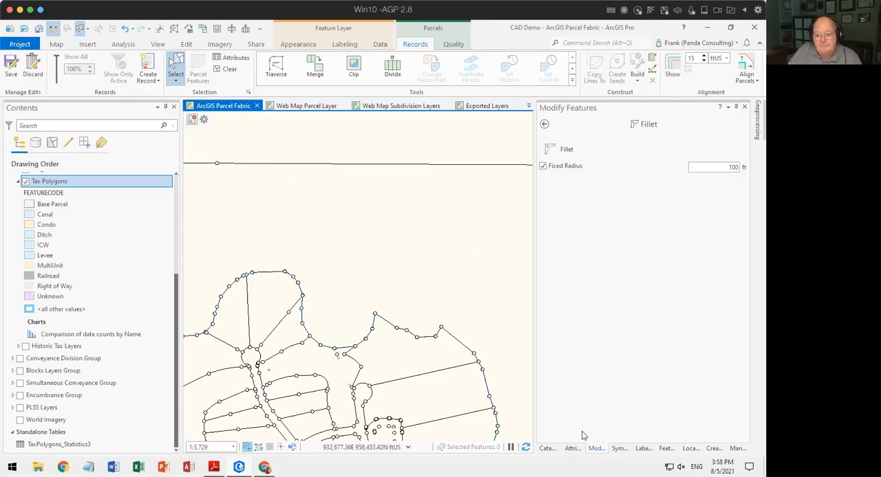
Start a new Tax_Lines traverse with a west side about 399 ft long and three north-side segments of about 401, 385 and 304 ft.
click(544, 125)
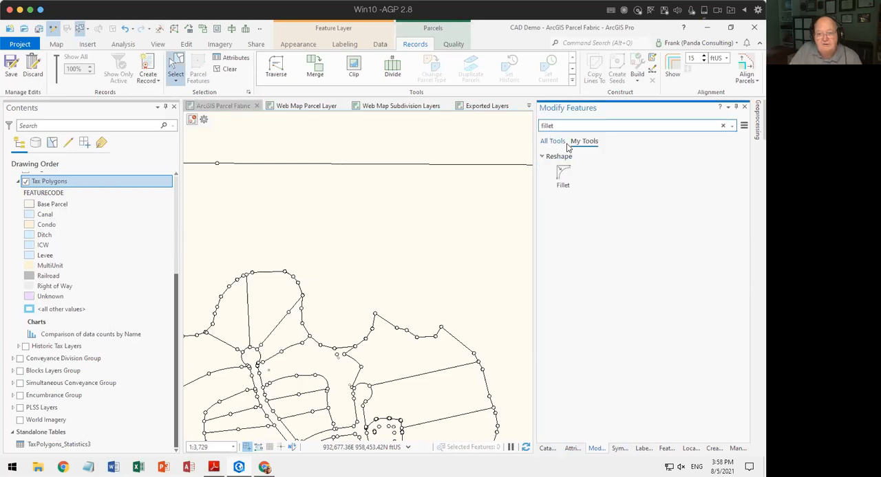
click(722, 126)
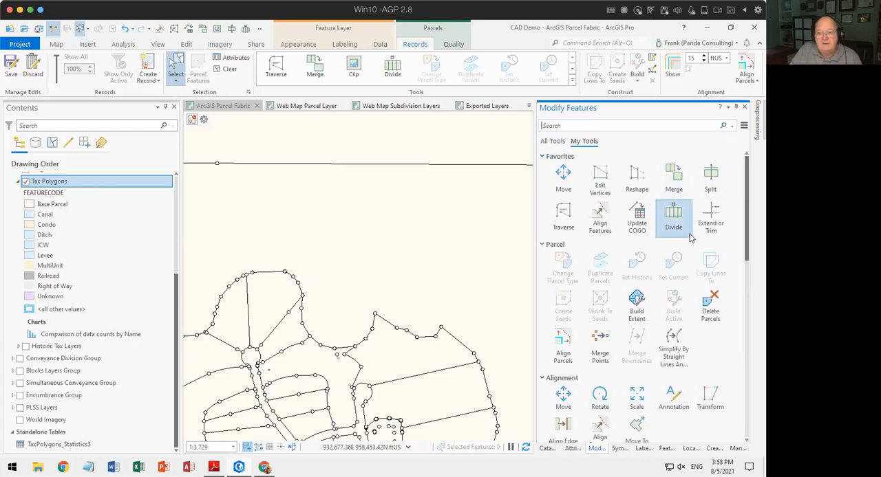
click(563, 221)
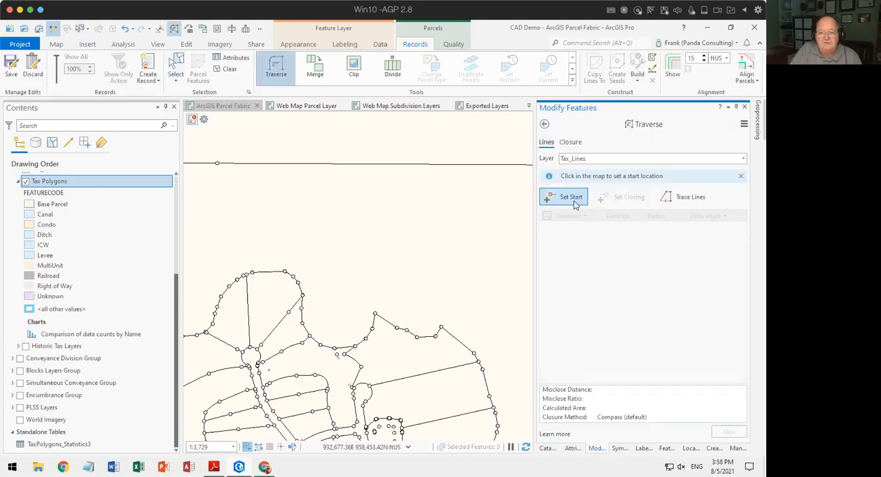
click(343, 253)
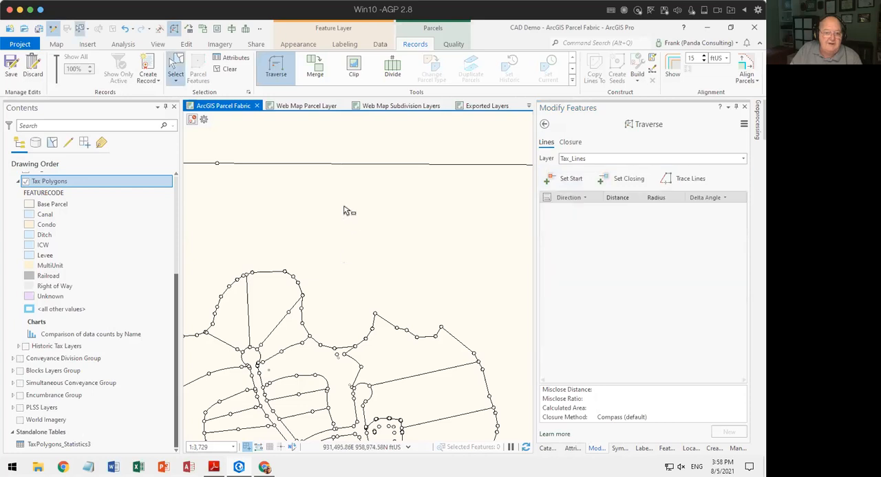
click(346, 190)
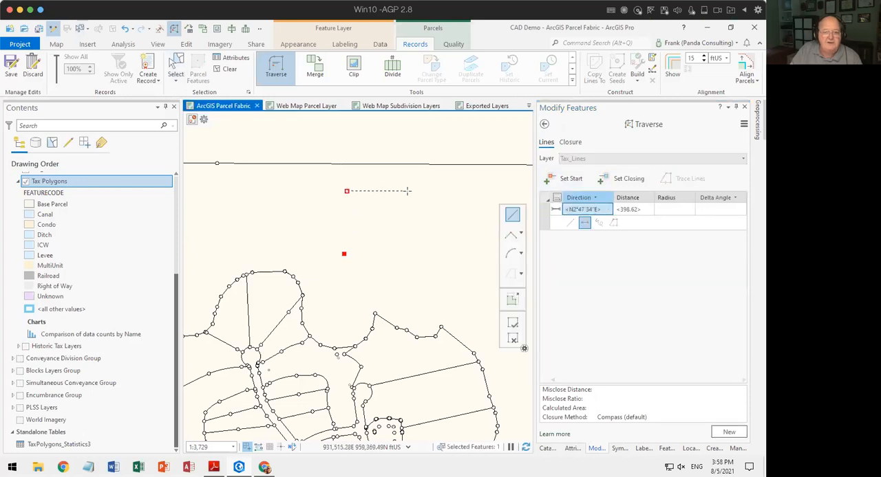
click(410, 190)
click(471, 192)
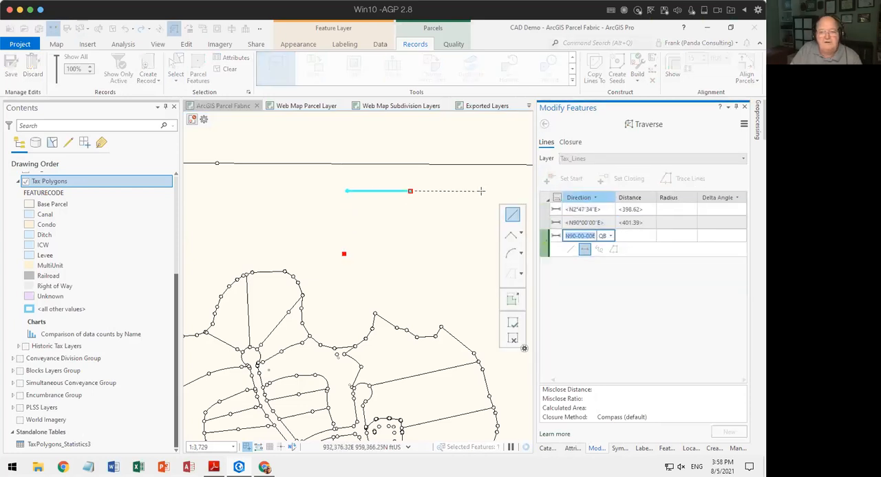
click(518, 191)
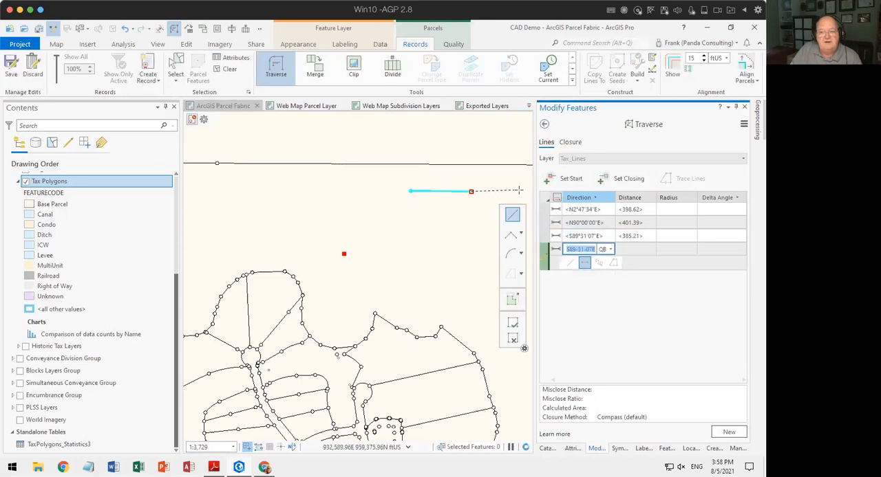
Close the rectangle with an east side about 388 ft long and south segments of about 308, 398 and 411 ft, and finish the traverse.
drag(442, 244, 337, 252)
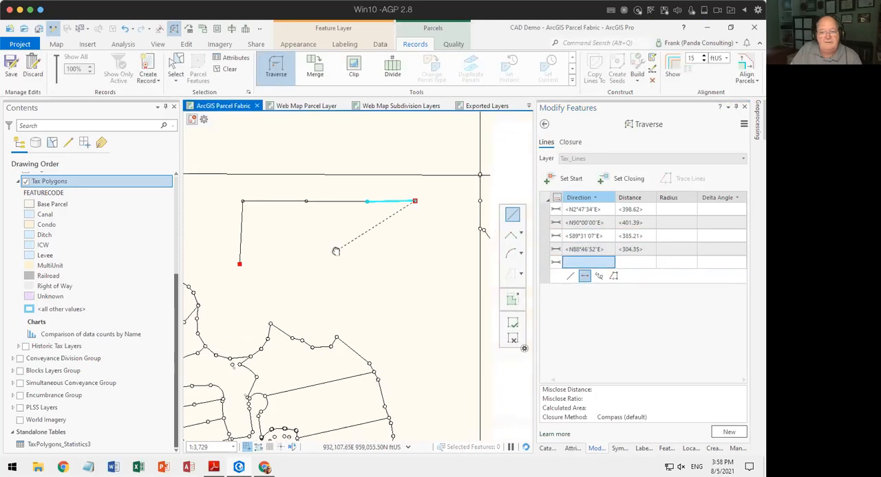
click(415, 262)
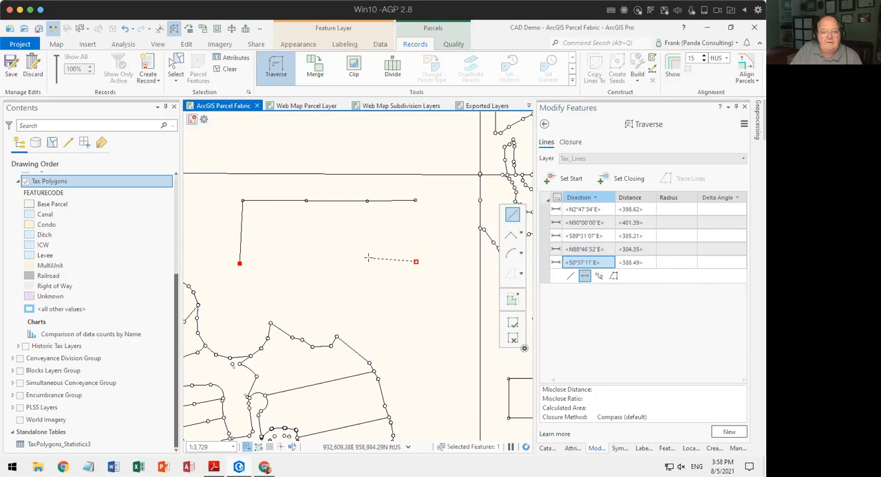
click(303, 262)
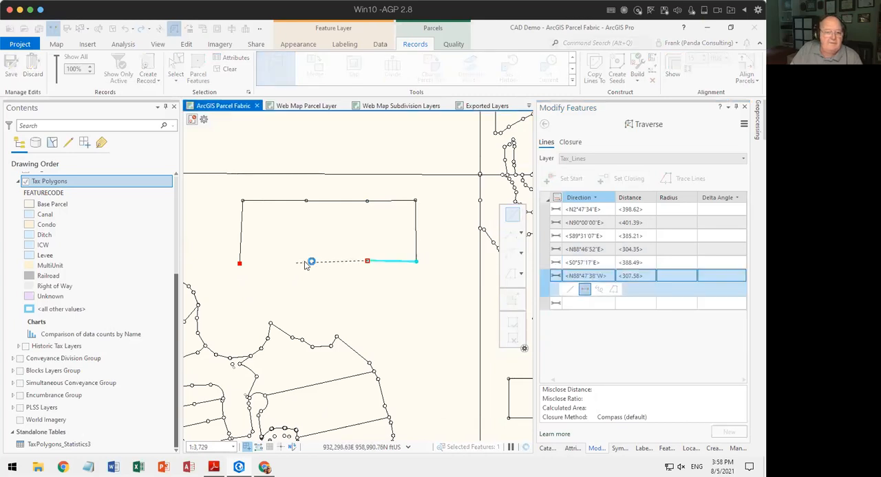
click(245, 270)
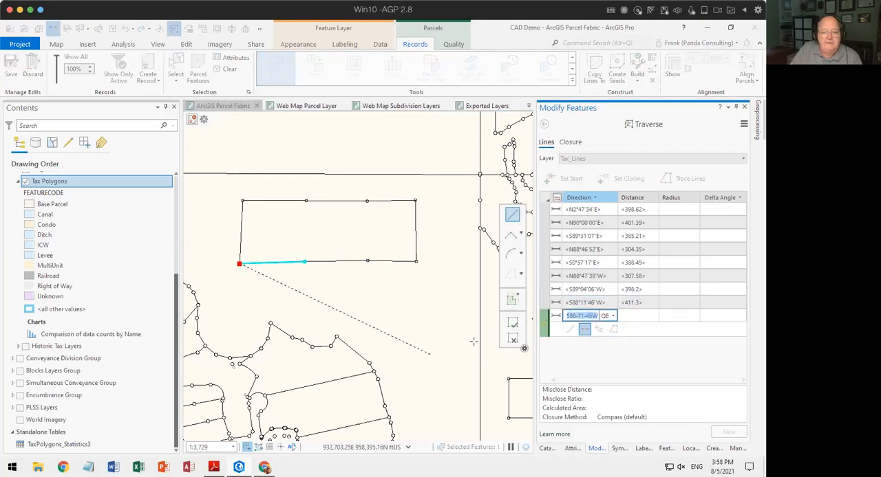
click(513, 323)
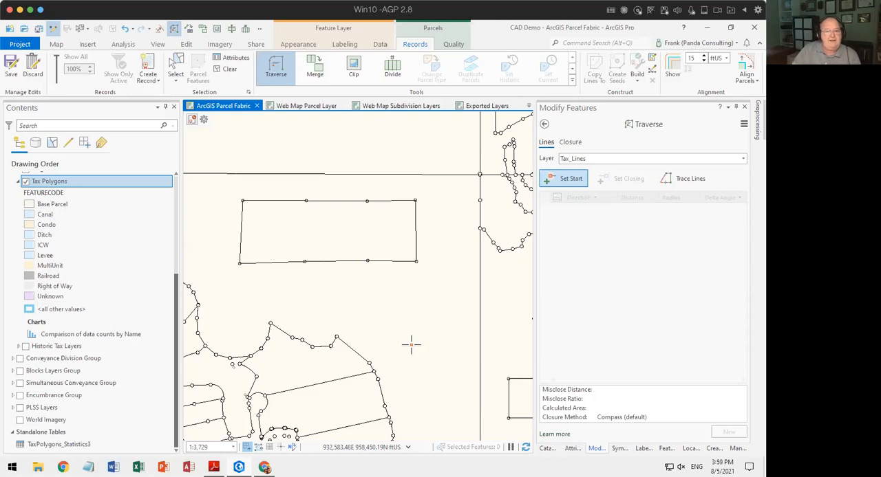
Start a traverse line from the eastern intermediate point on the rectangle's south side to its north-side counterpart and set its distance to 250 ft.
click(368, 260)
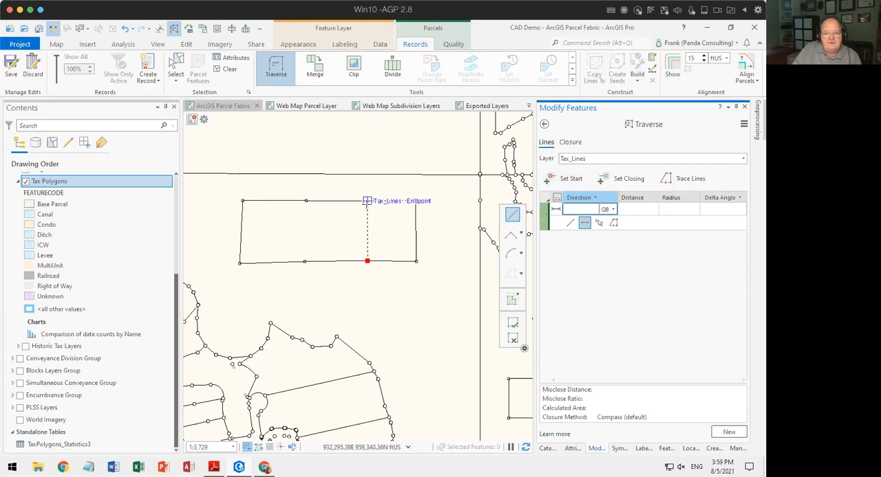
click(367, 201)
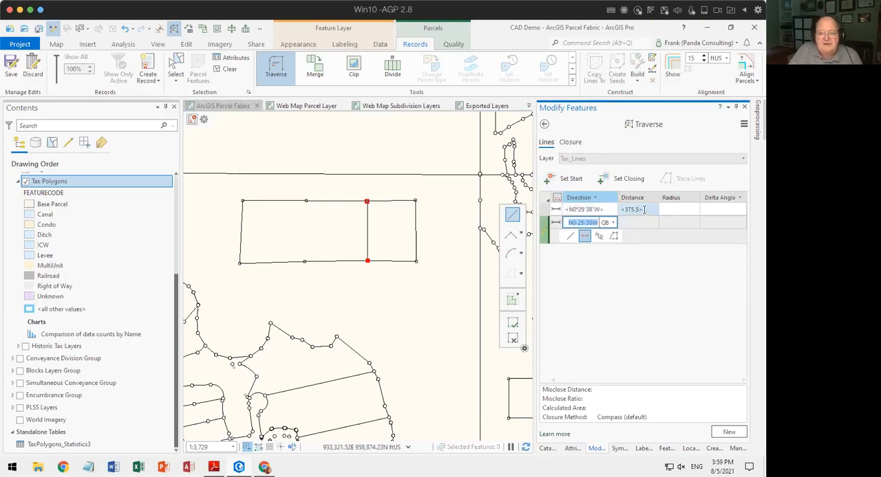
click(608, 210)
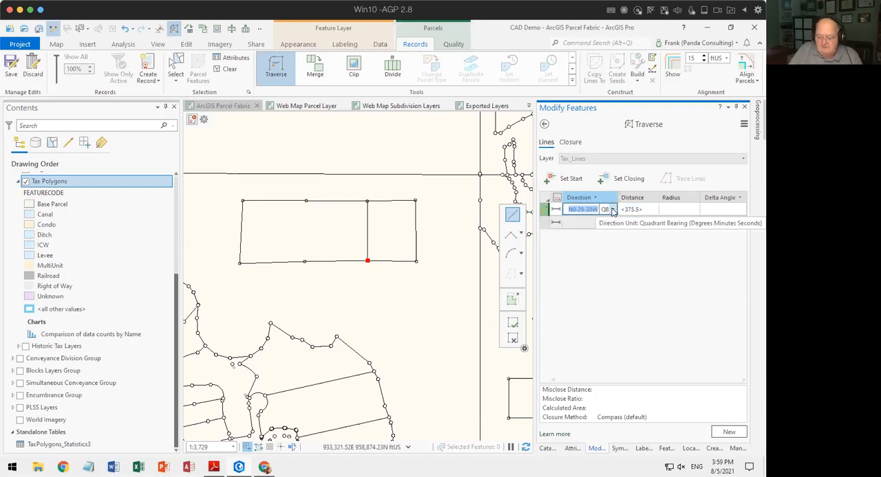
key(Tab)
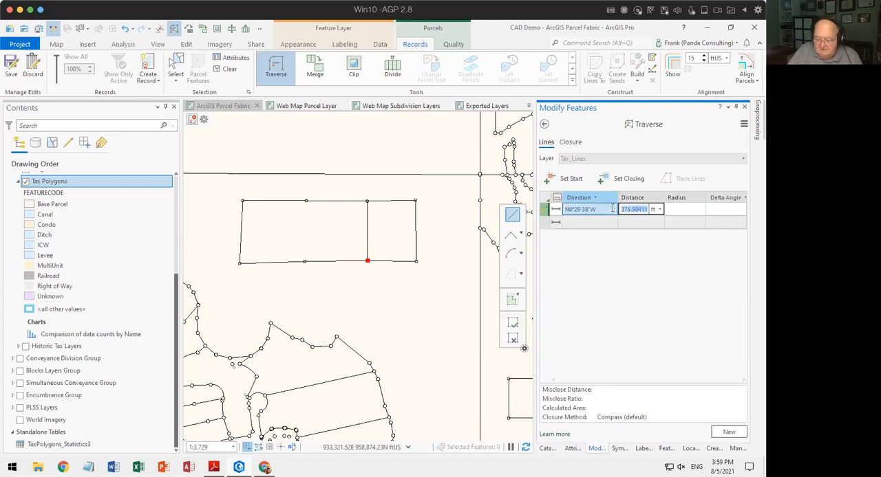
text(250)
key(Return)
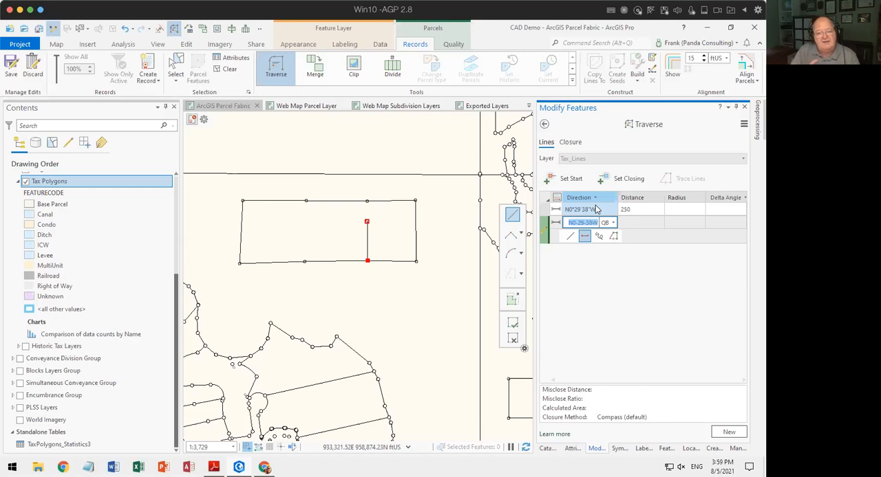
Close the 250 ft line on the north-side endpoint using the "Snap last line to close" method and finish the traverse.
click(616, 181)
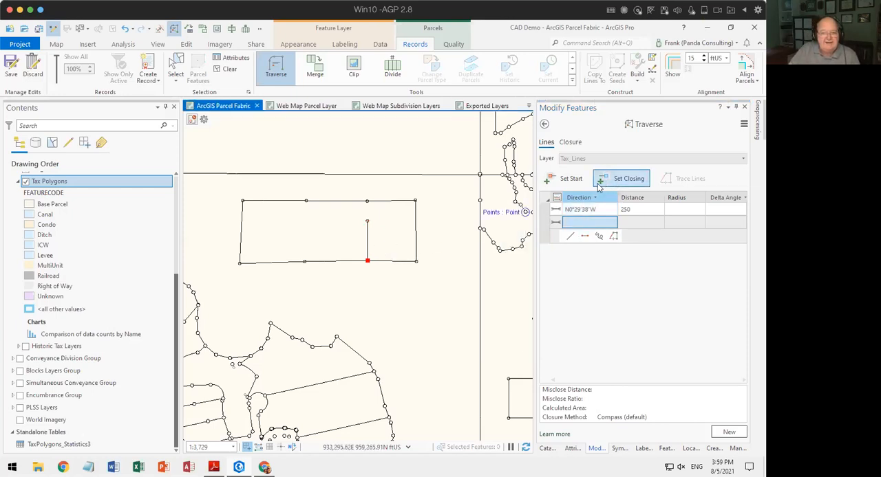
click(366, 201)
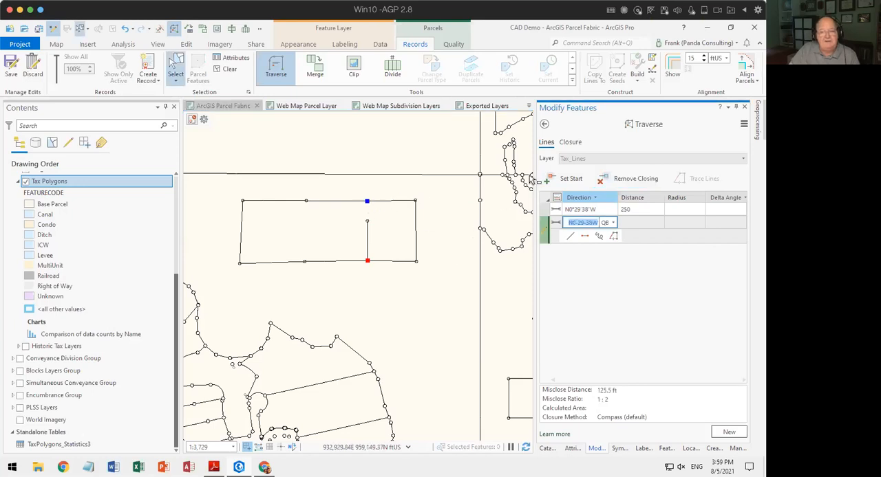
click(573, 143)
click(616, 163)
click(617, 172)
click(728, 431)
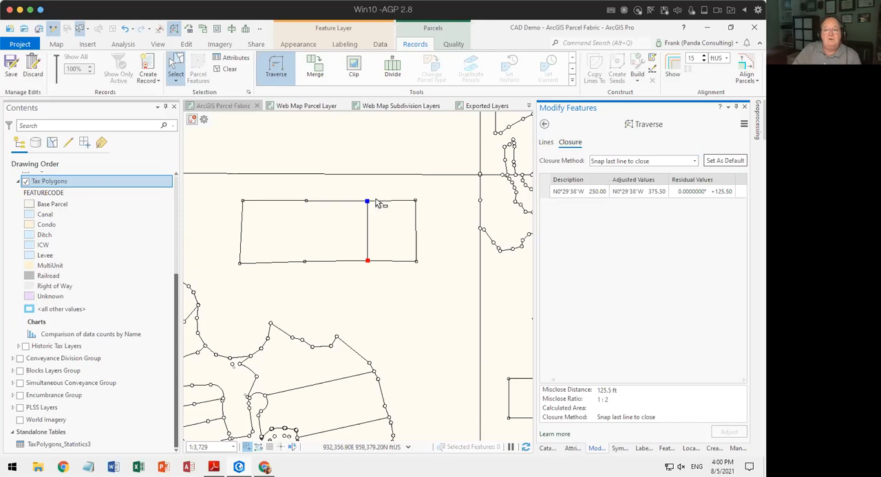
click(545, 142)
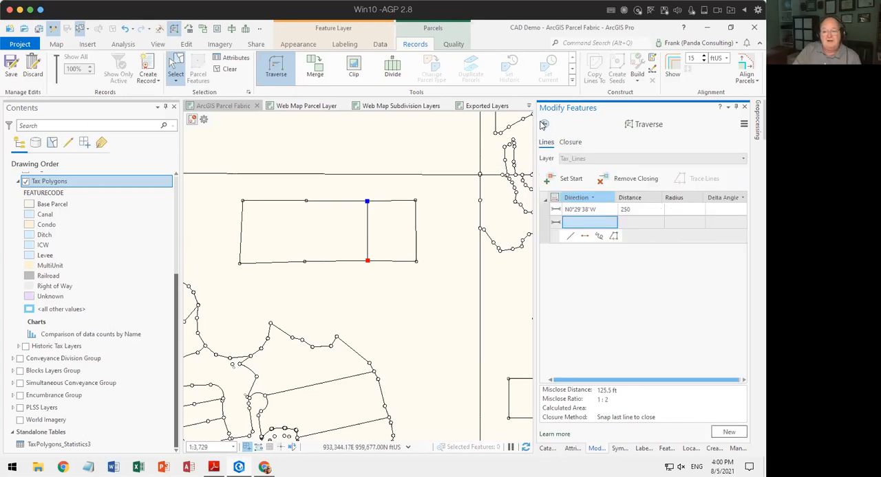
click(729, 433)
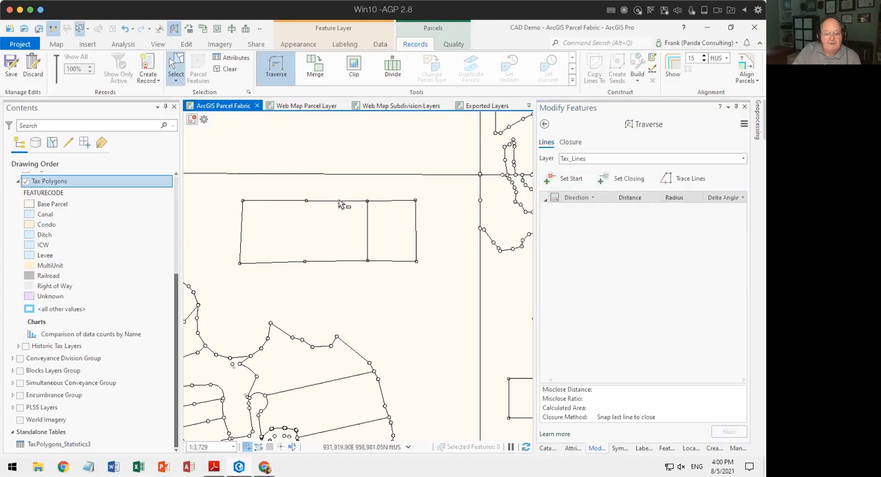
Add a traverse line from the western intermediate point on the south side to its north-side counterpart and set its distance to 385 ft.
click(304, 262)
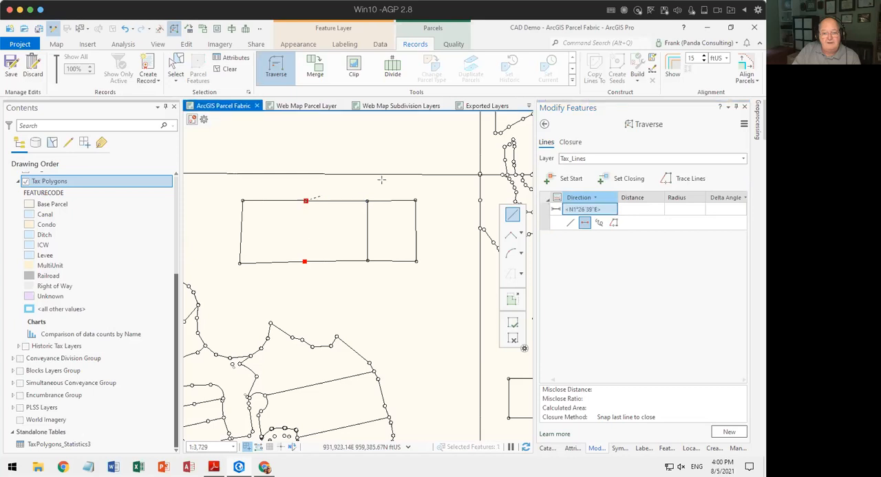
click(305, 201)
click(598, 210)
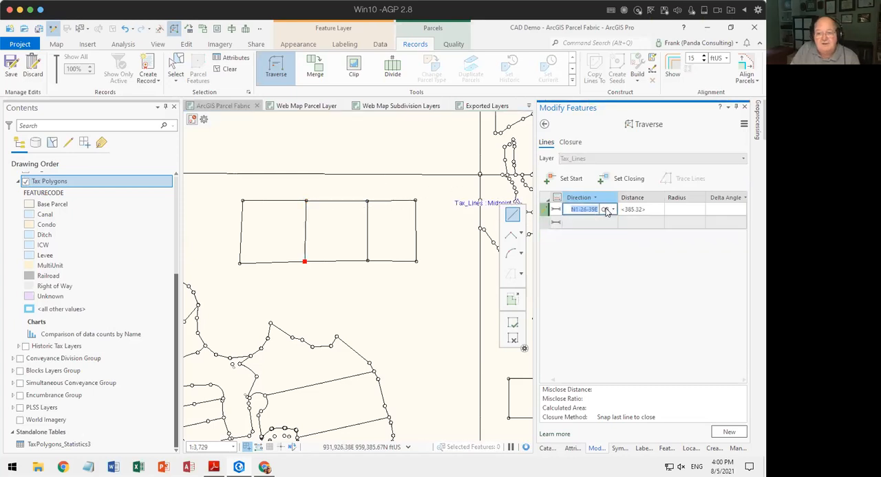
key(Tab)
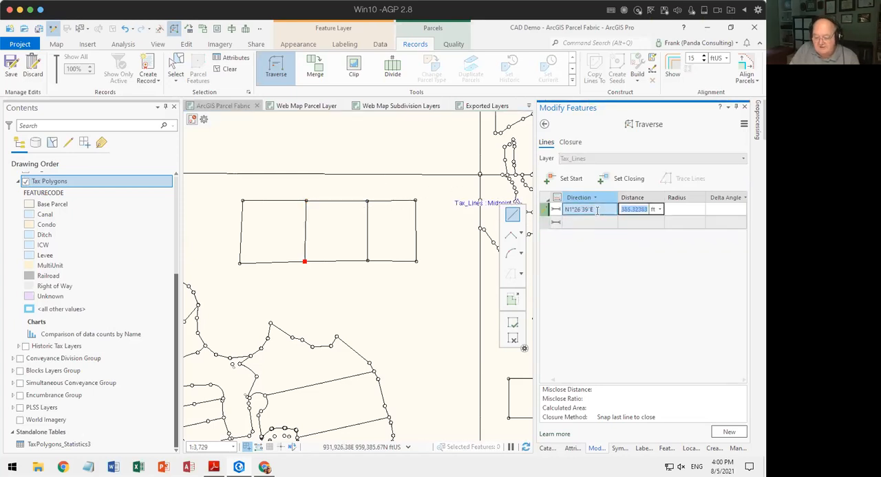
text(385)
key(Return)
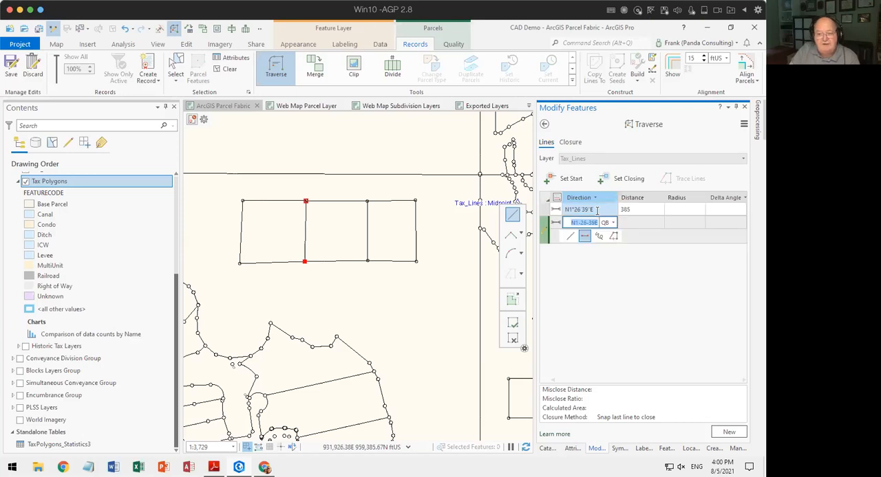
Set the closing point of the 385 ft line at the western intermediate endpoint on the rectangle's north side.
scroll(307, 197, up, 10)
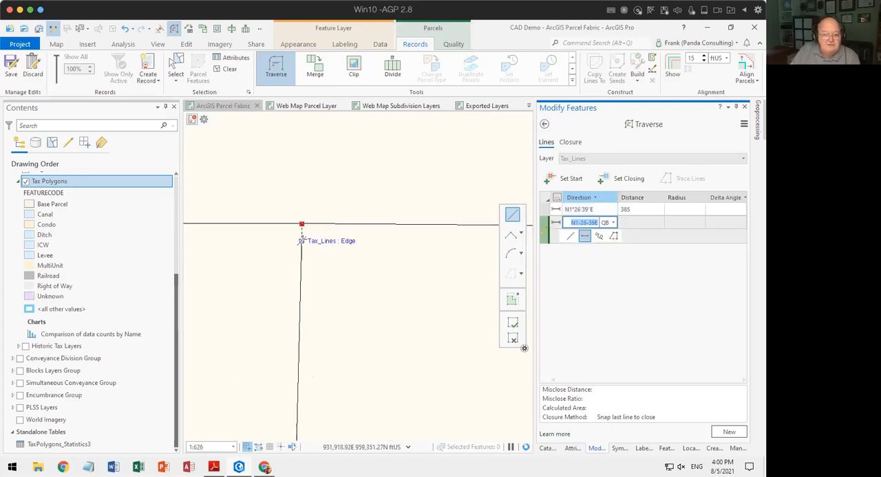
scroll(302, 173, up, 8)
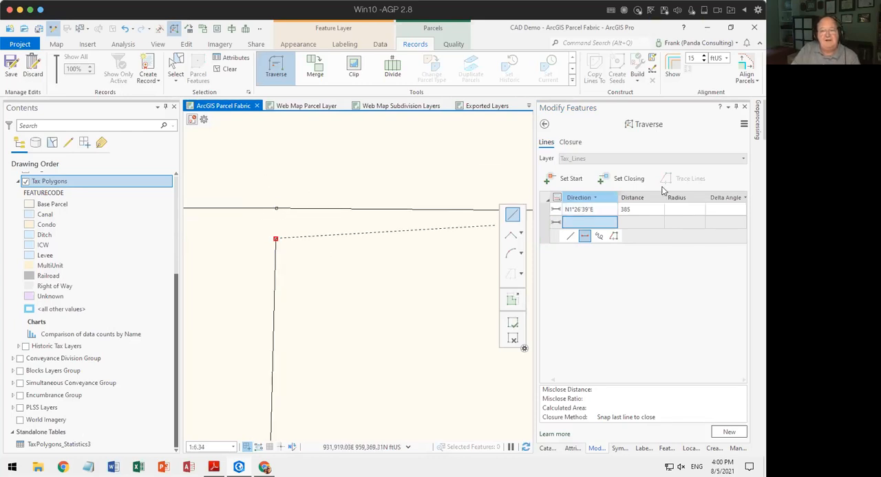
click(629, 181)
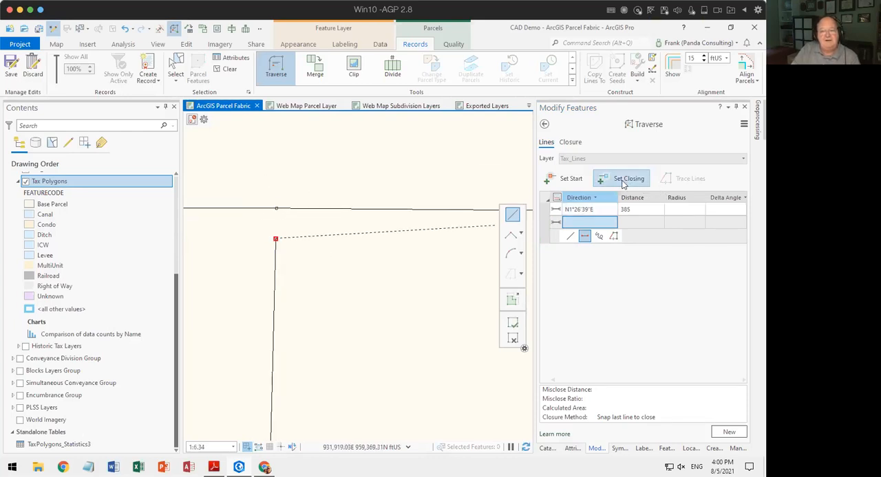
click(278, 213)
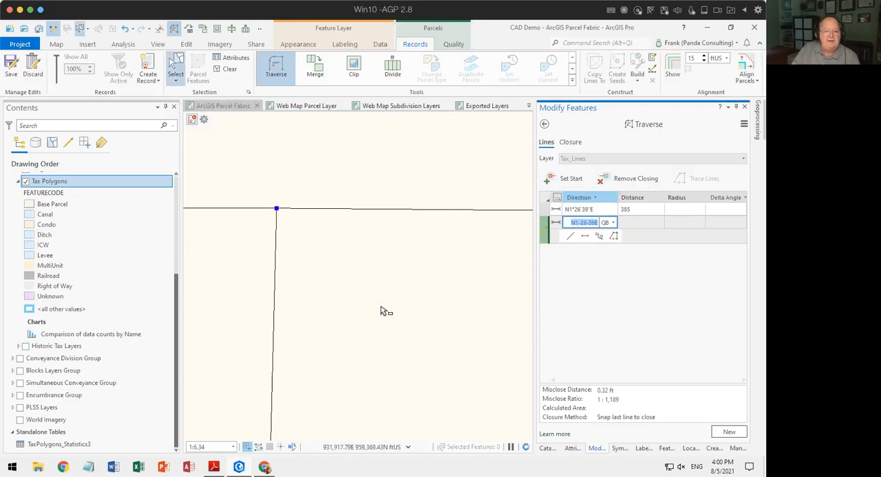
scroll(363, 301, down, 4)
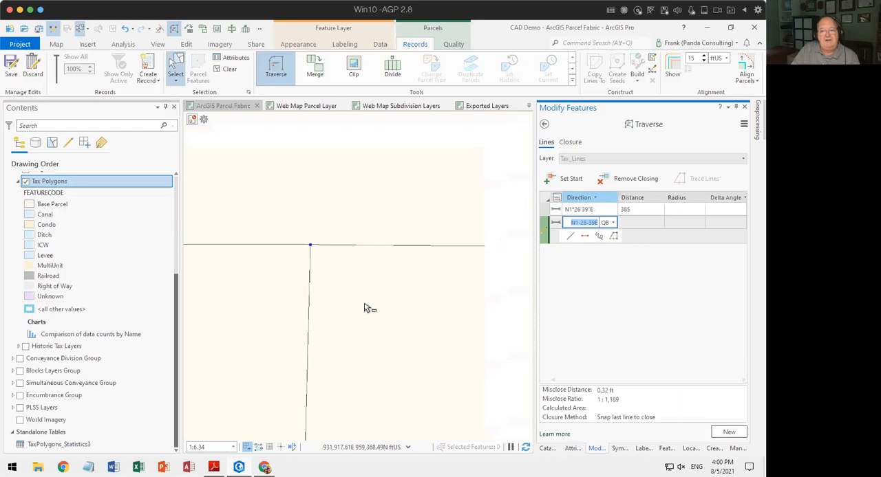
drag(368, 350, 367, 247)
scroll(393, 332, down, 5)
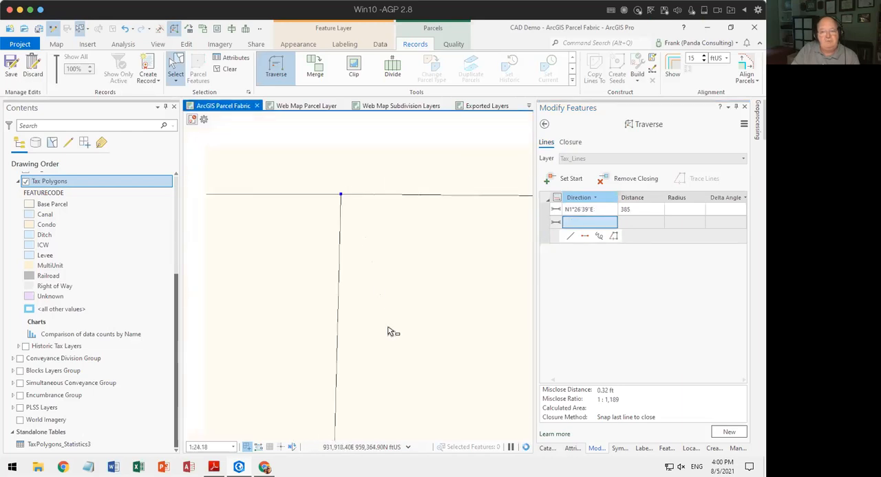
drag(397, 353, 383, 251)
scroll(394, 270, down, 10)
scroll(414, 340, down, 2)
drag(416, 355, 393, 236)
scroll(407, 257, down, 4)
scroll(346, 244, down, 2)
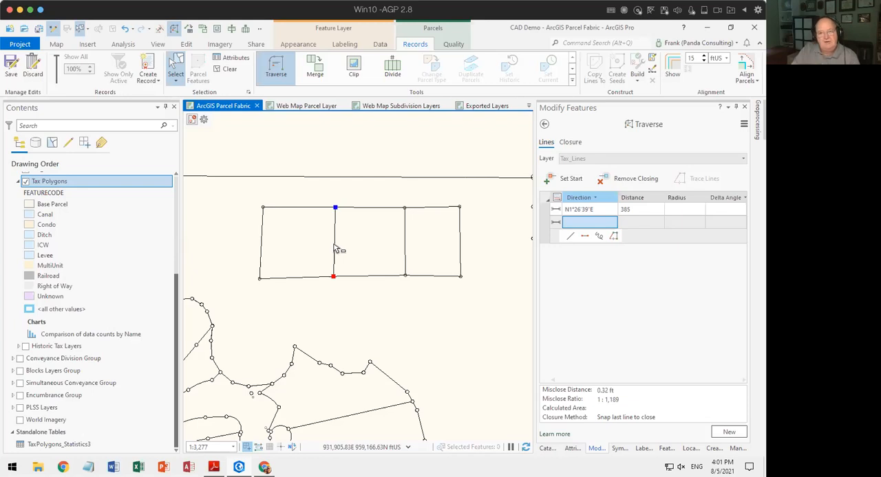
Set the traverse's closure tolerance to 10 and finish the 385 ft traverse.
click(743, 125)
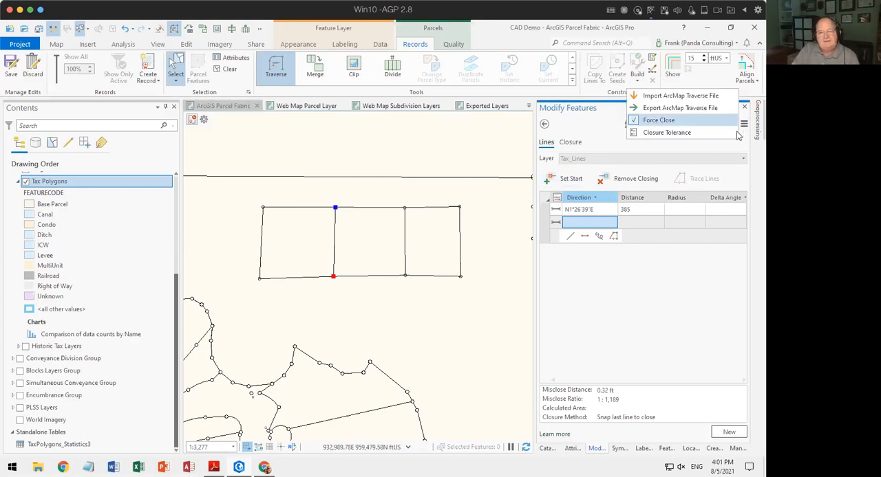
click(685, 135)
double_click(392, 246)
text(10)
key(Return)
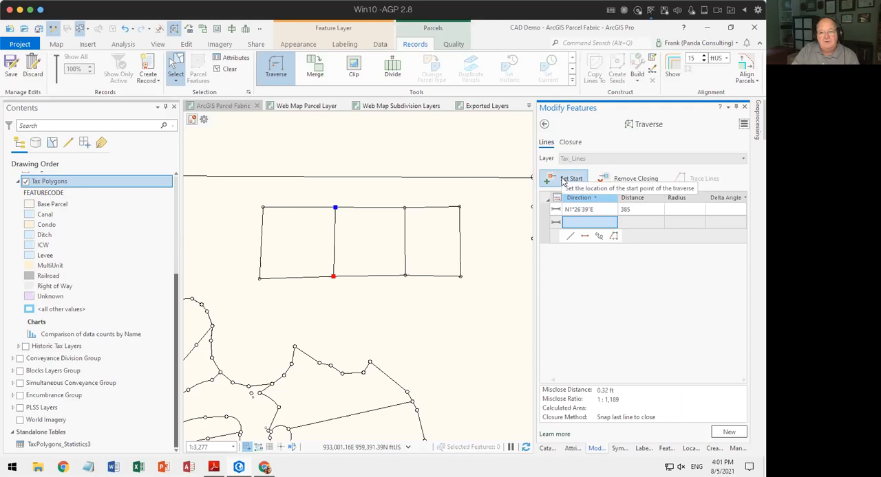
click(730, 433)
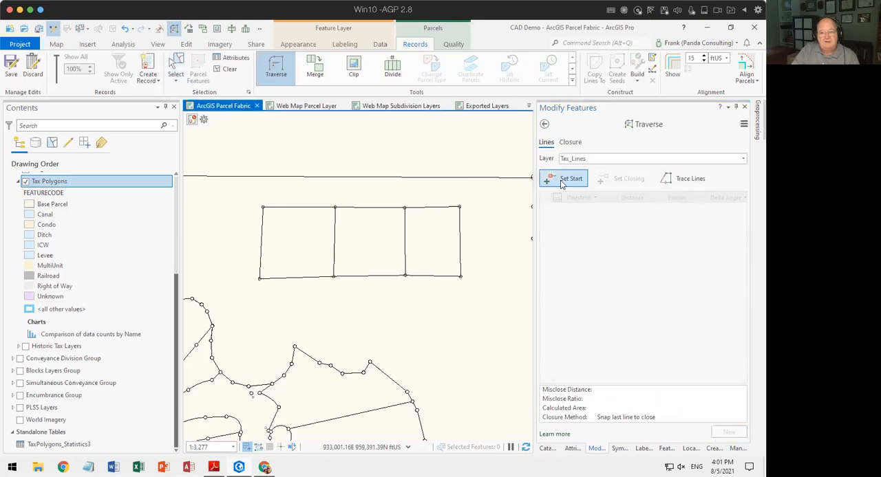
Draw a diagonal traverse line across the middle lot from its southwest to its northeast corner and set its distance to 540 ft.
click(334, 277)
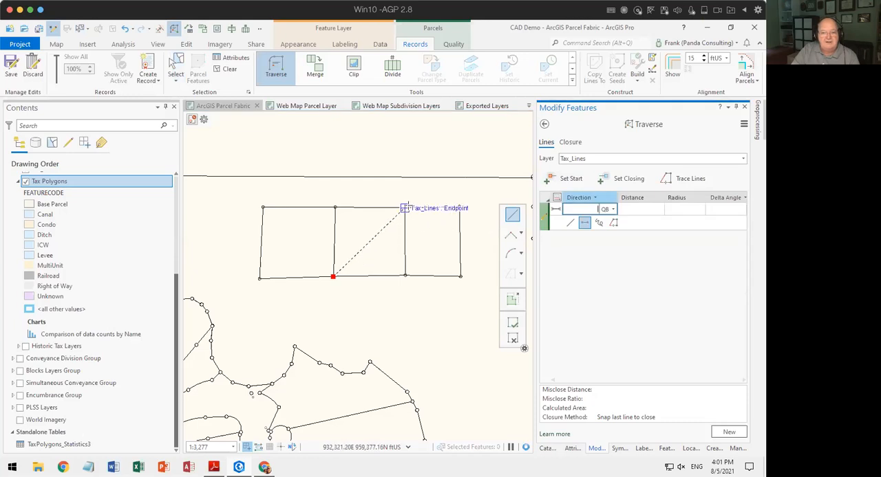
click(404, 208)
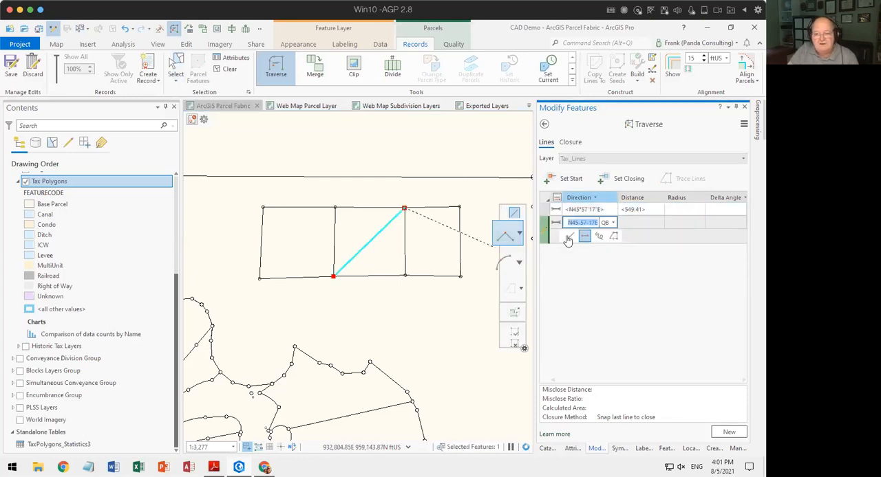
key(Return)
key(Tab)
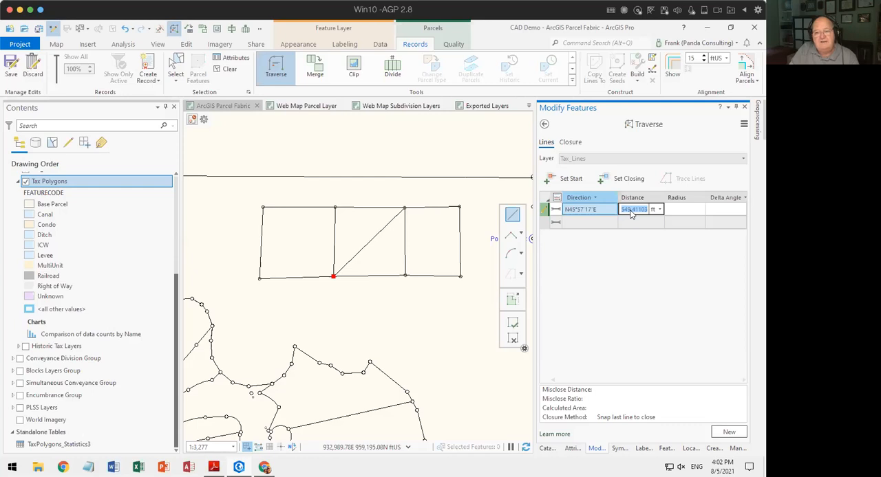
click(630, 211)
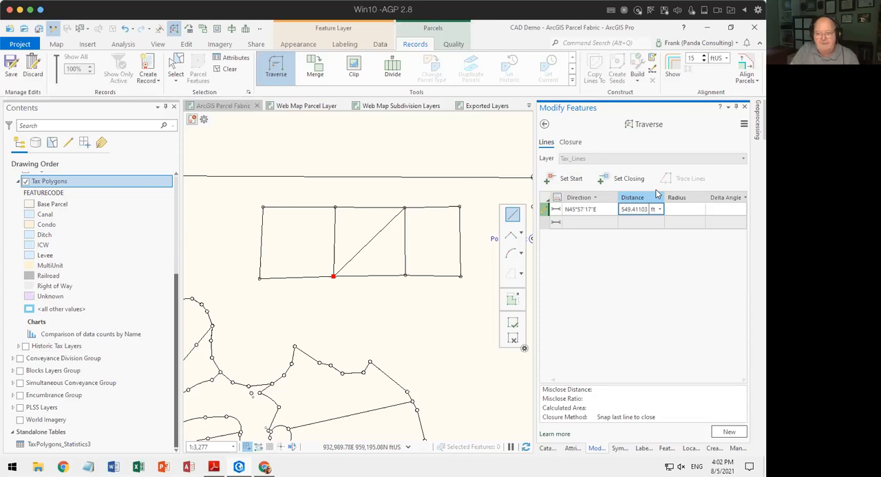
drag(632, 209, 646, 209)
click(646, 209)
drag(628, 208, 660, 209)
text(540)
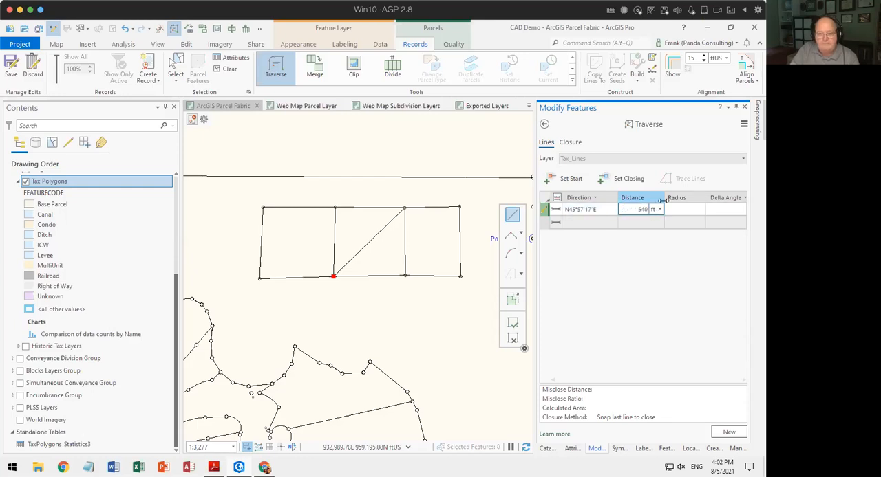
key(Return)
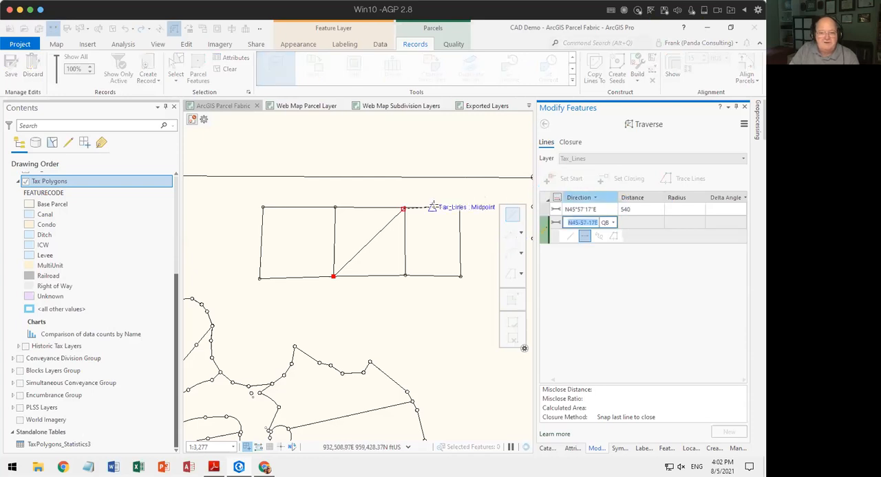
Set the closing point of the diagonal line at the northeast corner of the middle lot.
scroll(421, 209, up, 5)
scroll(385, 211, up, 2)
click(610, 183)
click(305, 172)
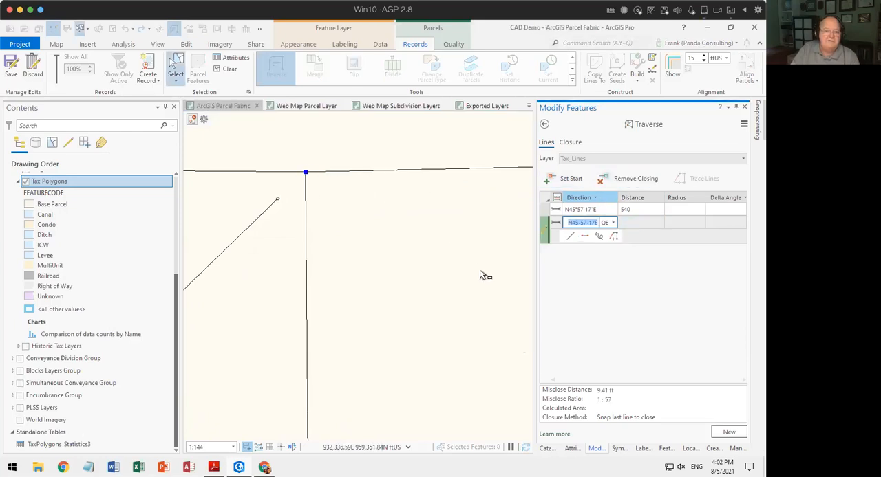
scroll(506, 271, down, 2)
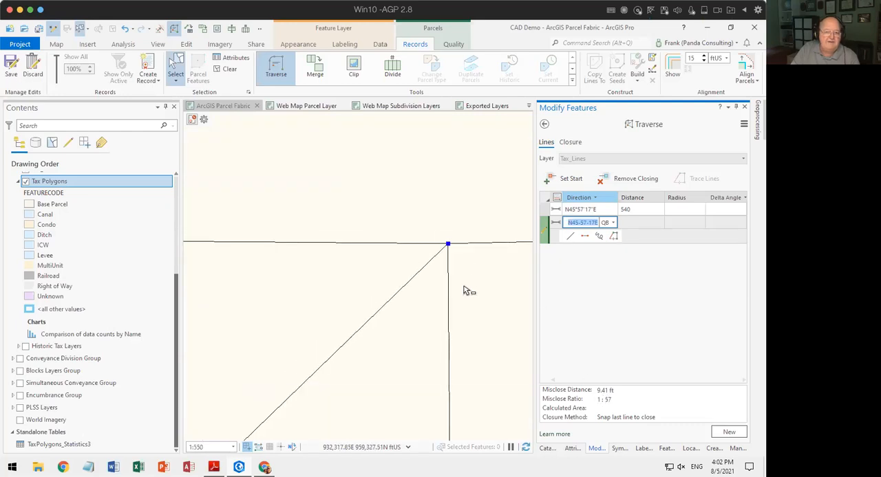
scroll(464, 290, down, 2)
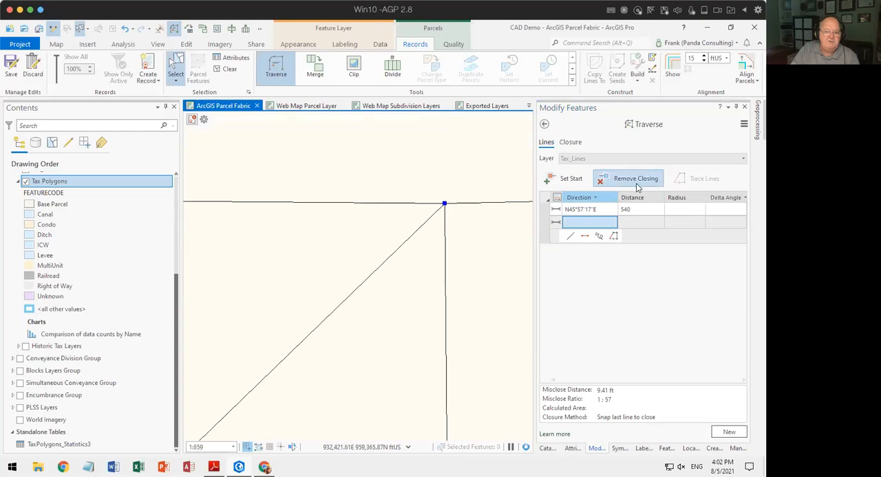
scroll(454, 282, down, 2)
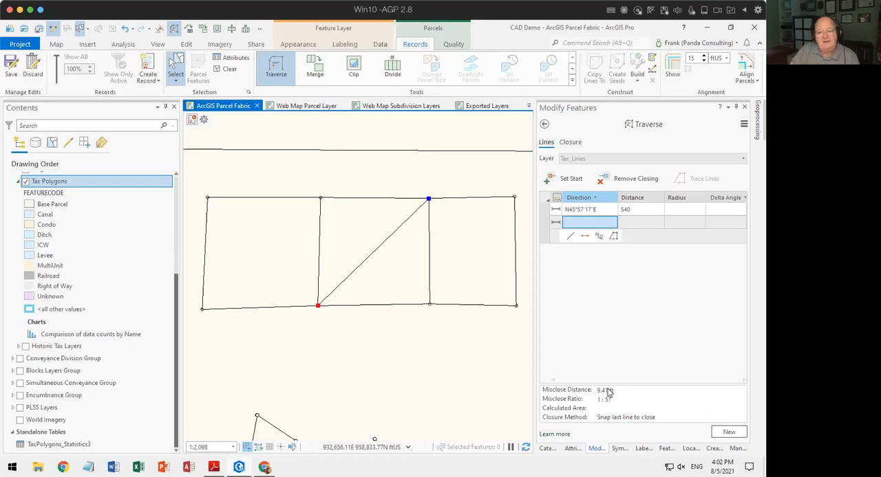
drag(349, 276, 302, 119)
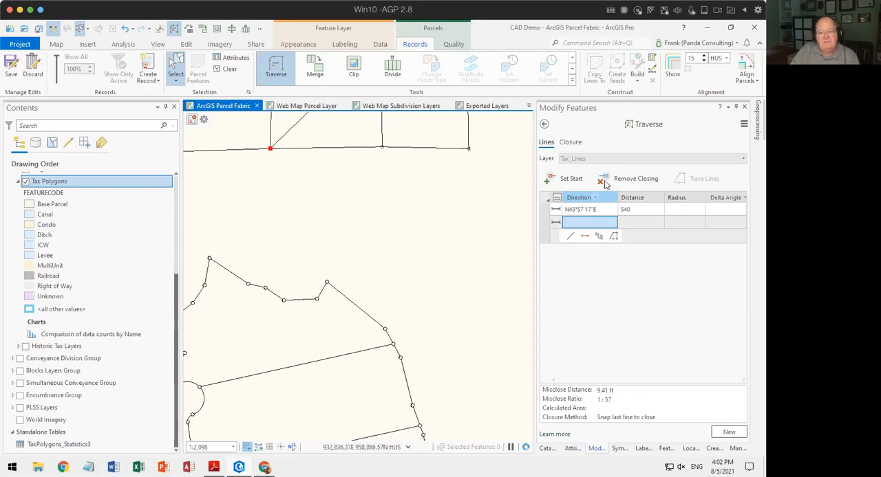
Finish the diagonal traverse and start a new one in the open area south of the divided rectangle with a 250 ft course at N0°00'00"E.
click(729, 432)
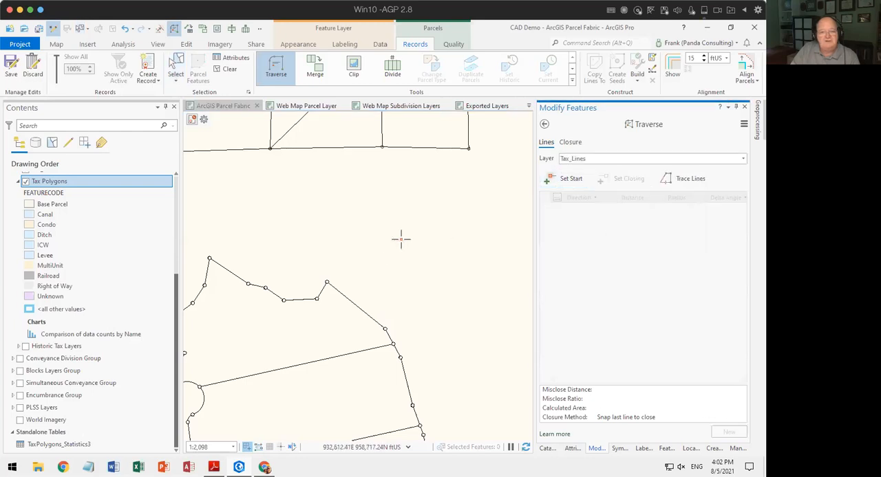
click(402, 278)
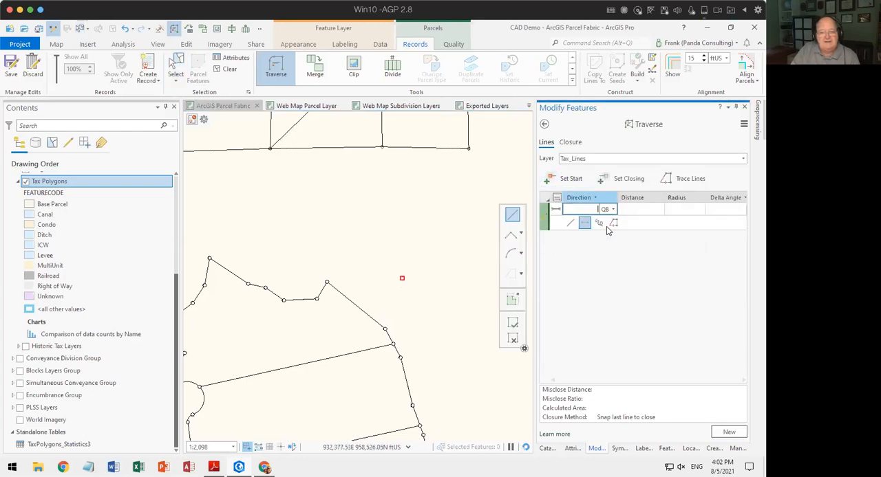
text(0-)
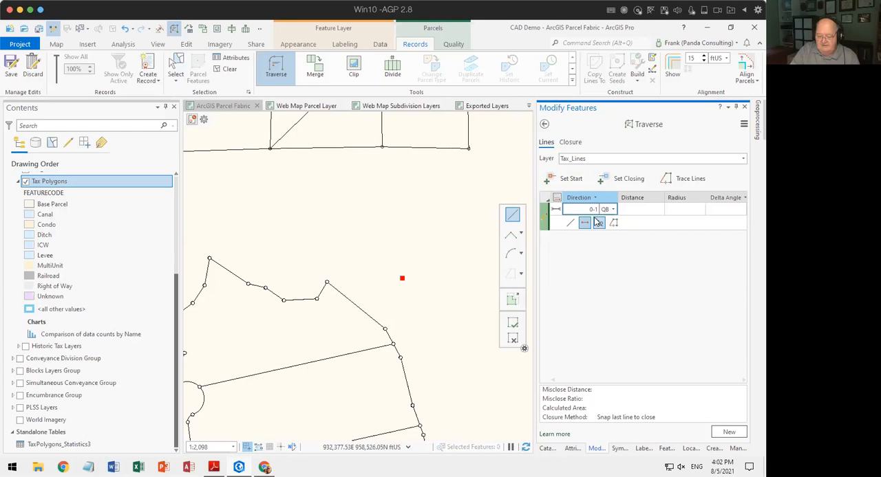
key(Tab)
text(250)
key(Return)
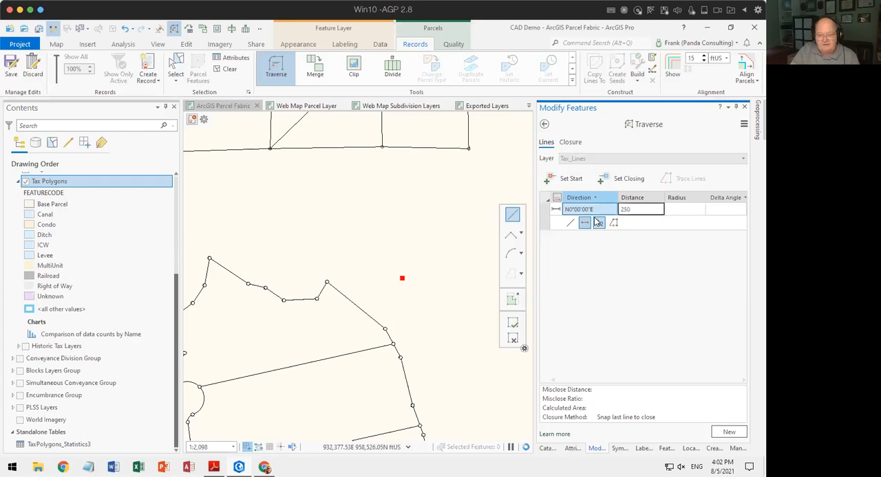
Add two more 250 ft courses to the traverse, one at N90°00'00"E and one at S0°00'00"W.
text(90)
key(Tab)
text(250)
key(Return)
text(+)
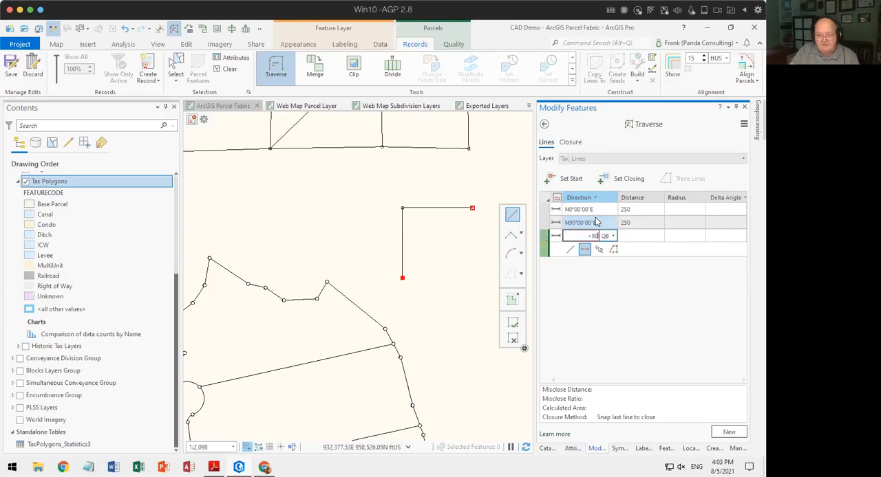
text(90)
key(Tab)
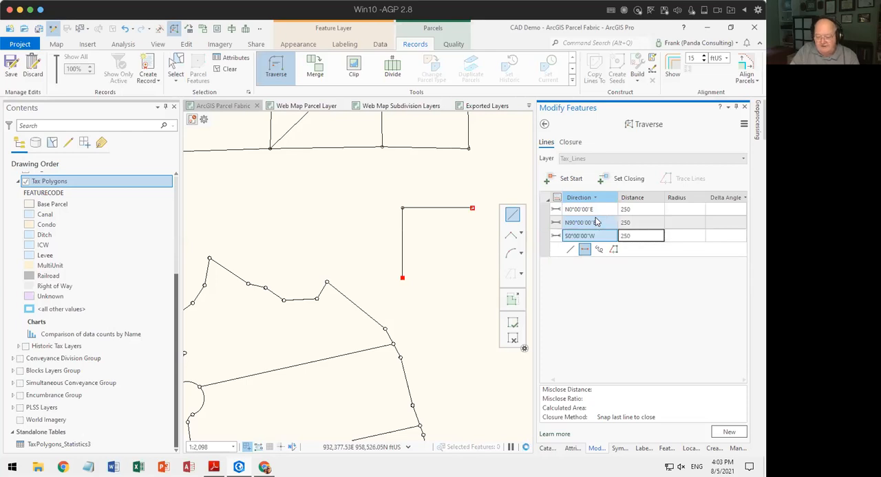
key(Return)
text(90)
Add a fourth course of 241 ft at S90°00'00"W back toward the start point and finish the square traverse.
key(Tab)
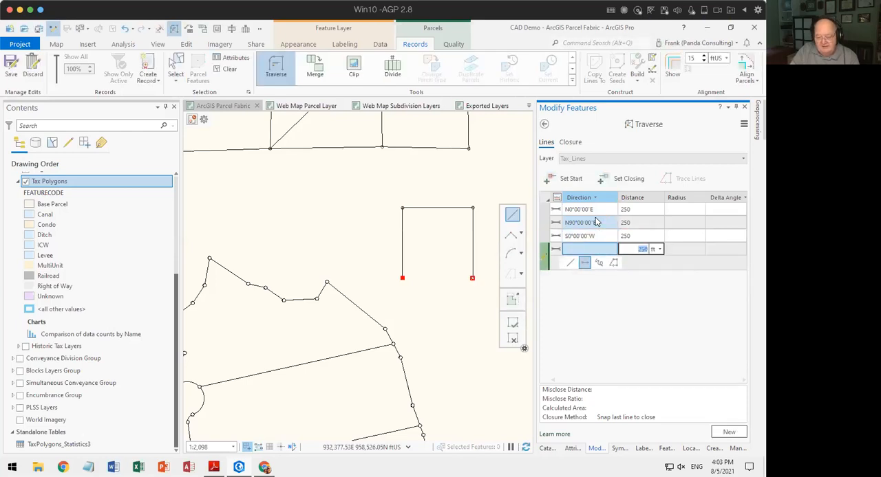
text(241)
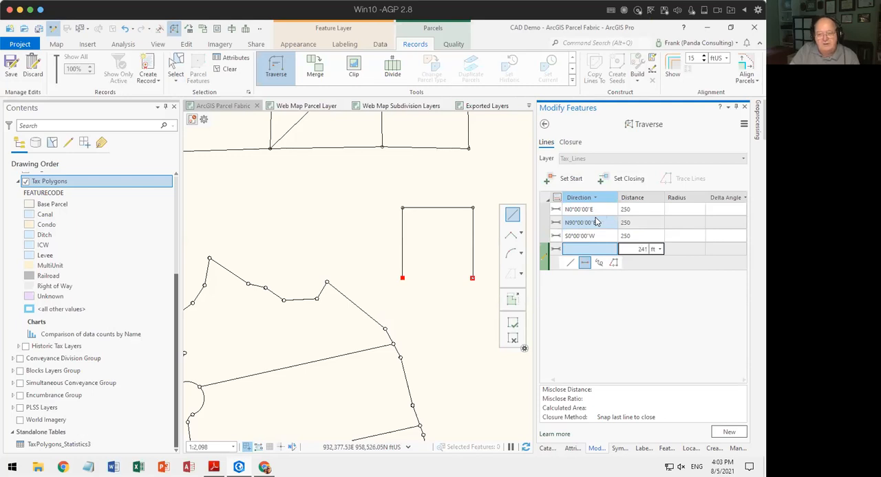
click(590, 252)
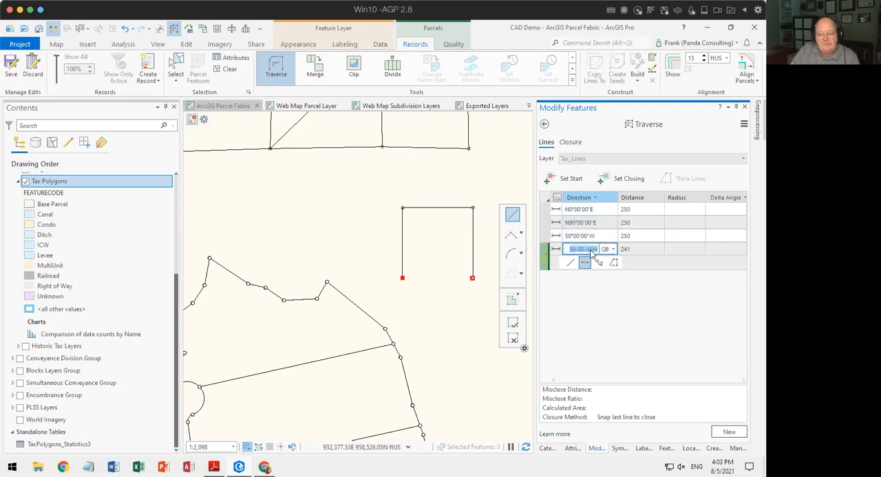
text(-90)
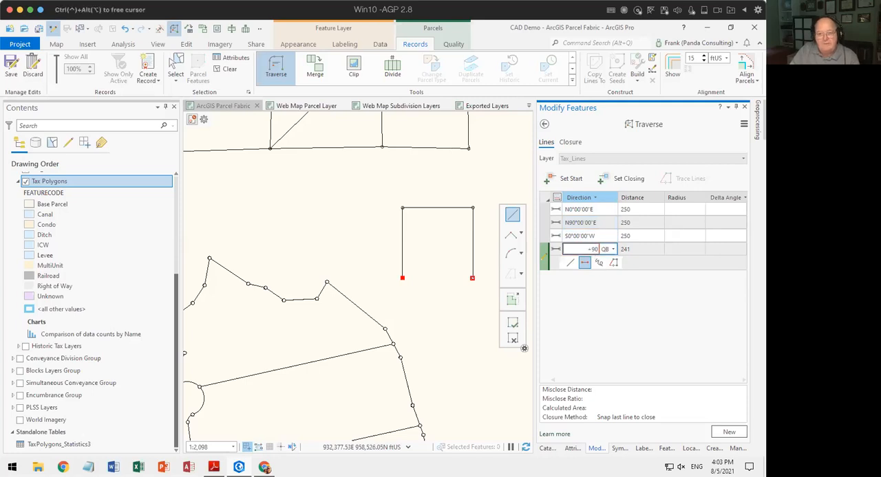
key(Tab)
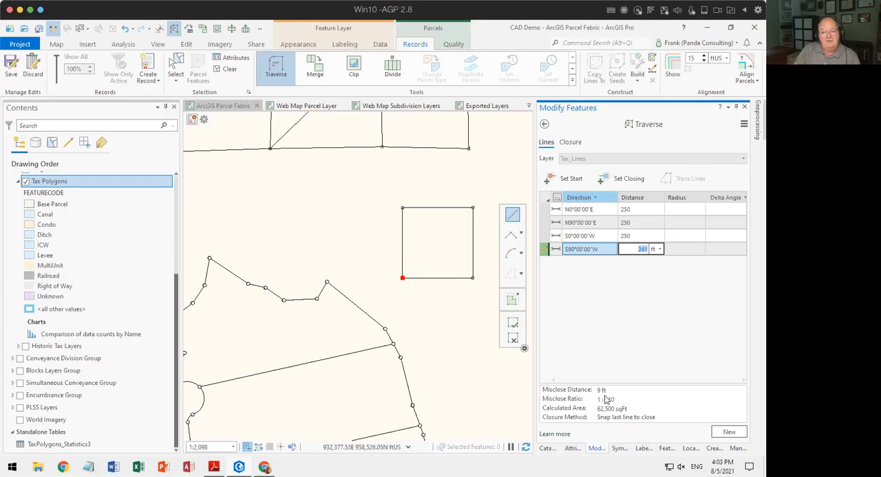
click(729, 433)
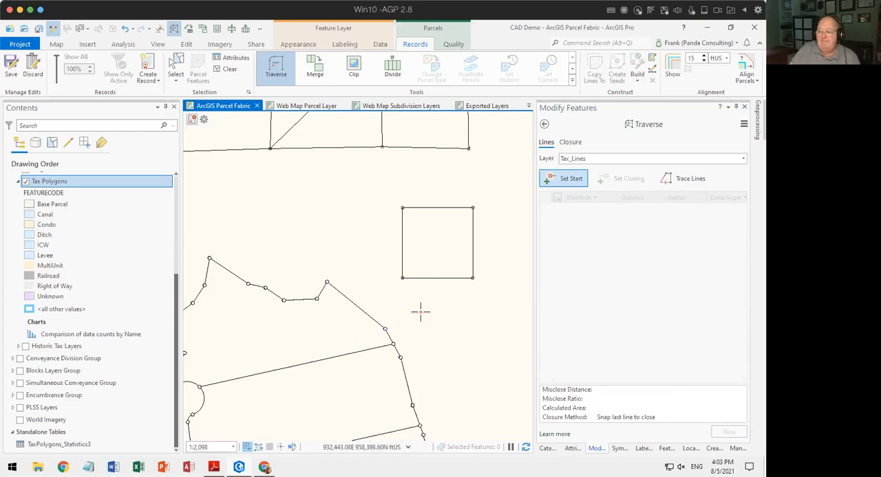
scroll(399, 317, down, 1)
scroll(377, 308, down, 1)
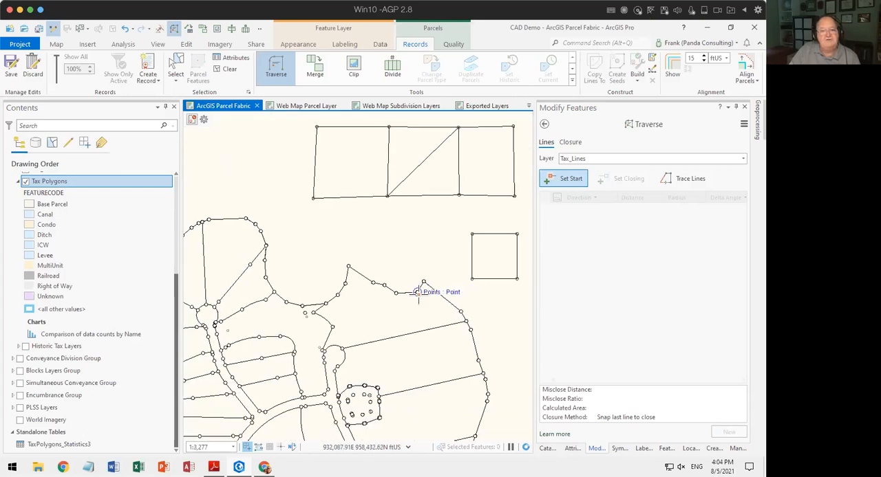
scroll(403, 317, down, 1)
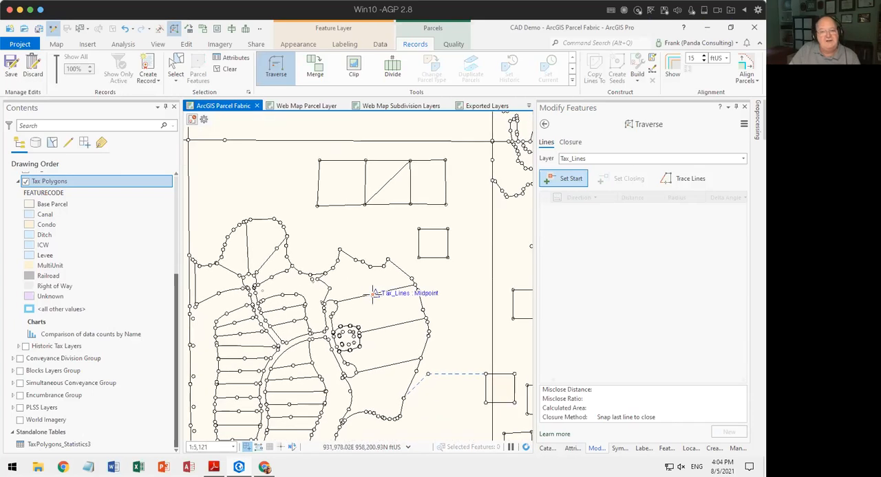